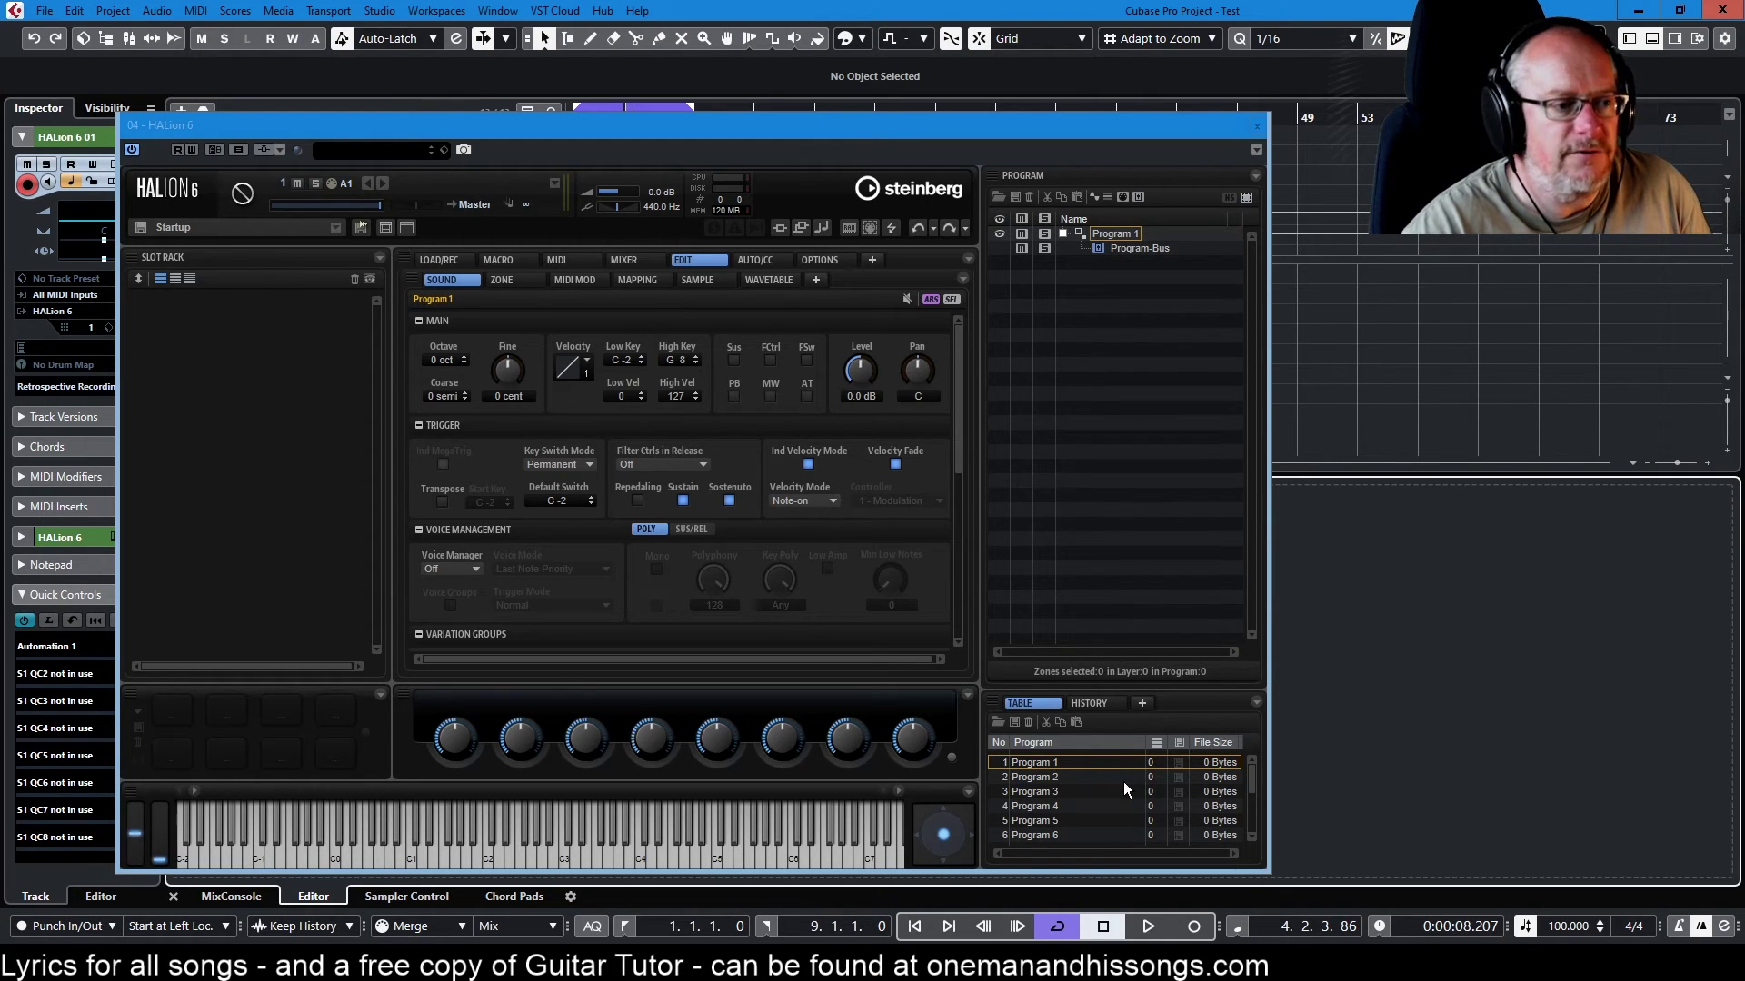
# - Load Program 1 into the first slot and give it Layer 1 with a synth zone
pyautogui.click(1034, 765)
pyautogui.moveTo(1034, 766); pyautogui.dragTo(260, 384)
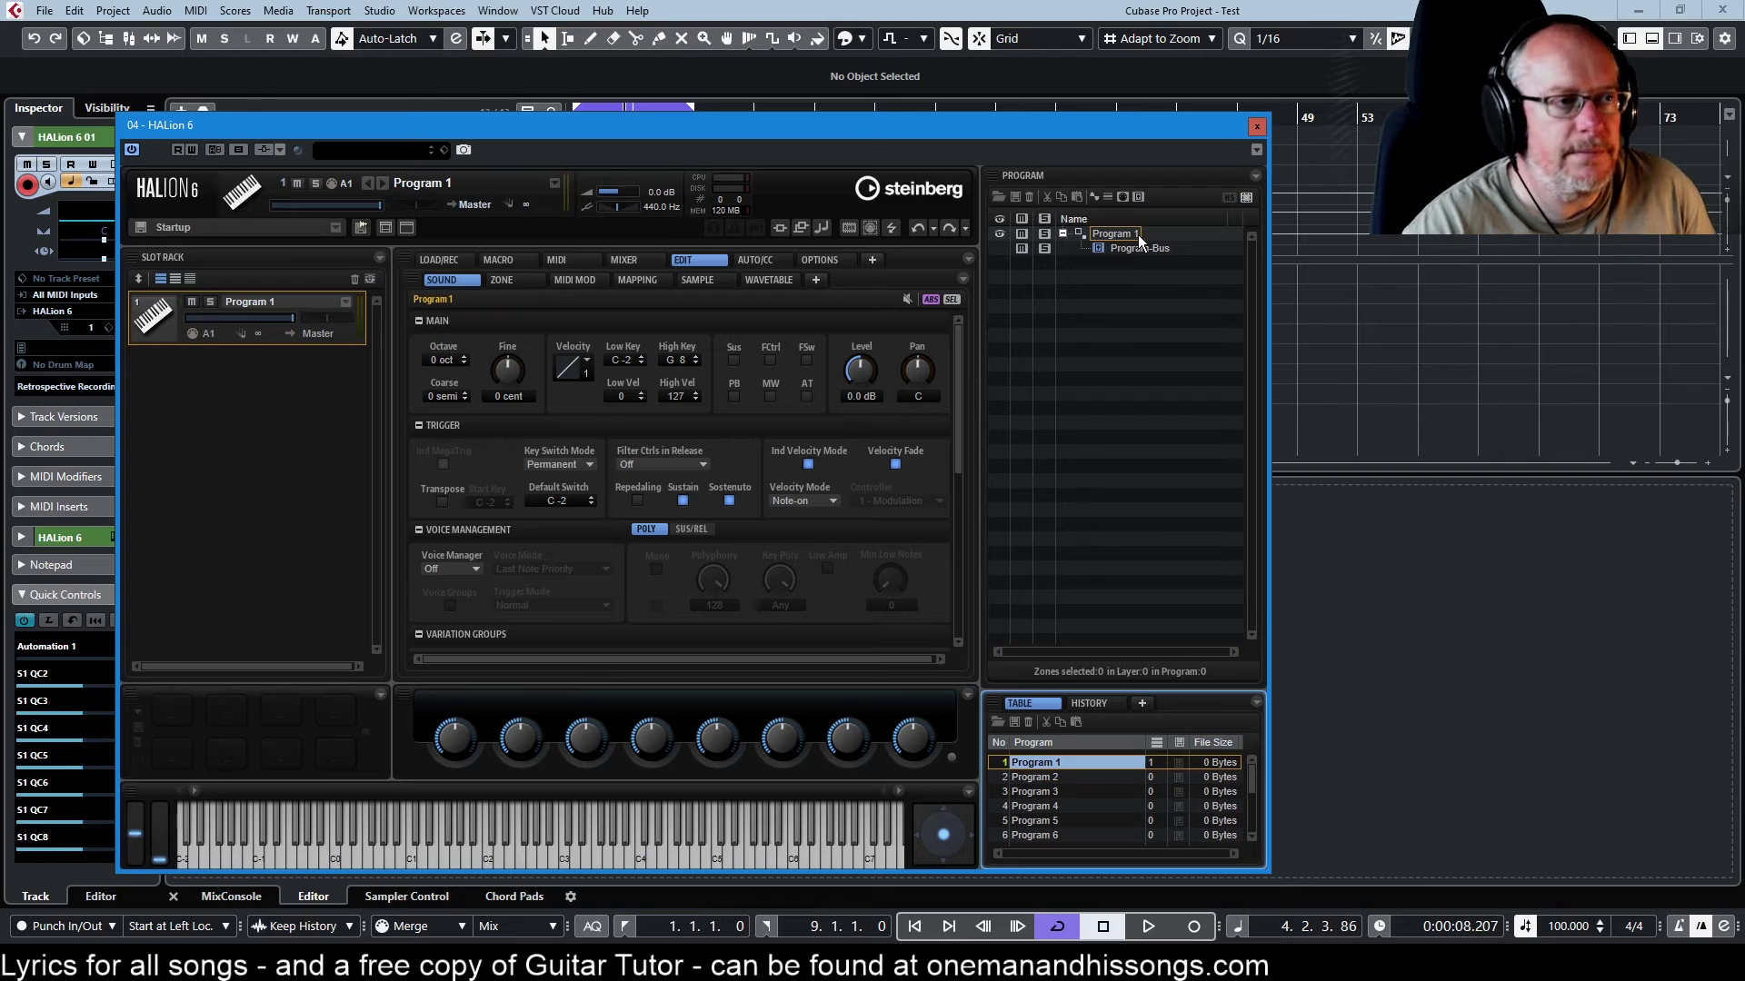
pyautogui.click(1107, 197)
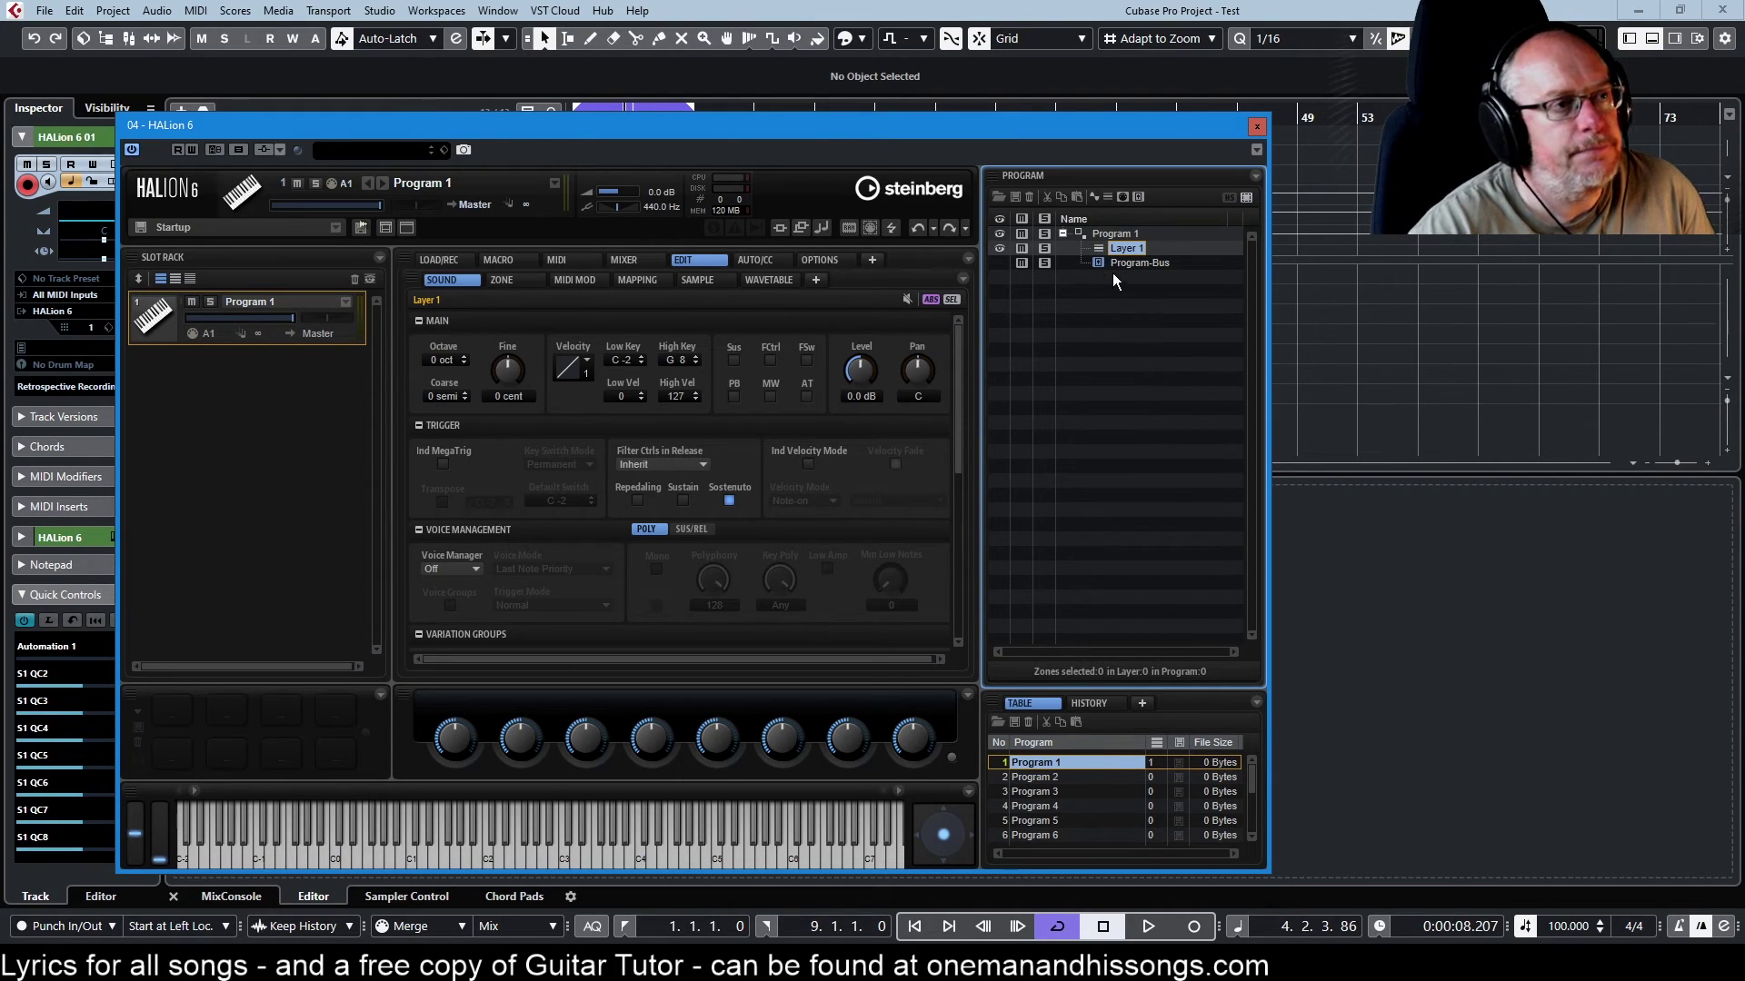
pyautogui.click(1094, 194)
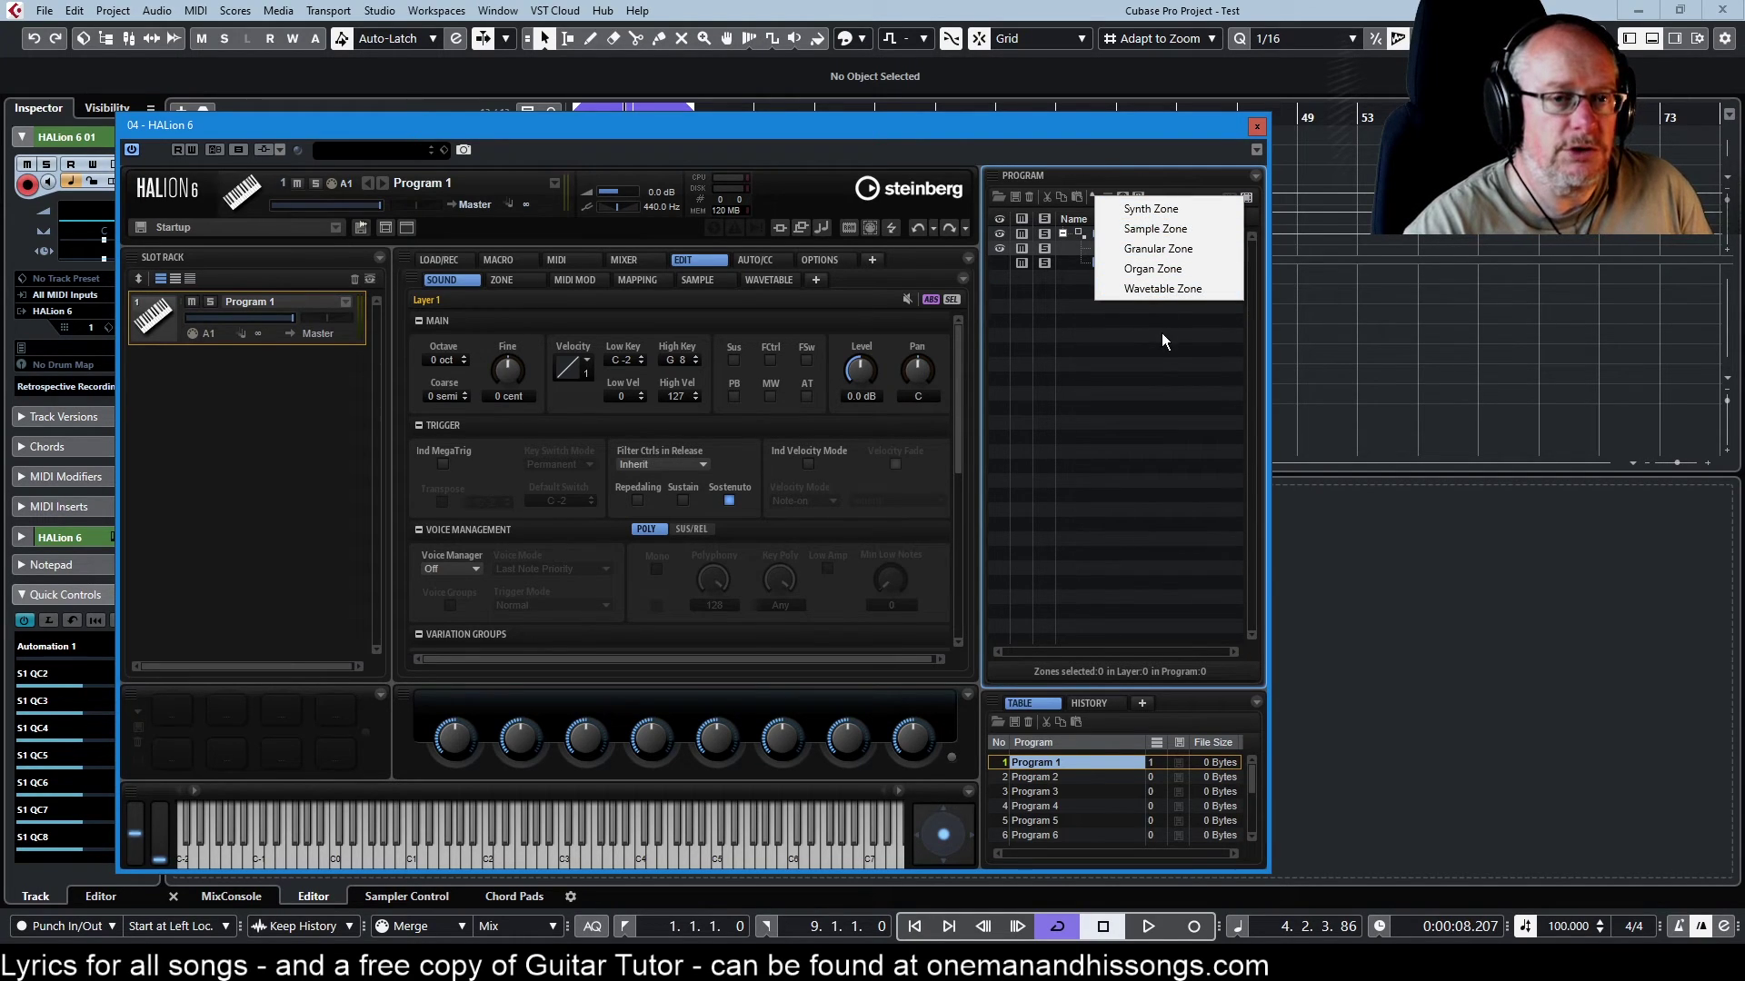
pyautogui.click(1144, 209)
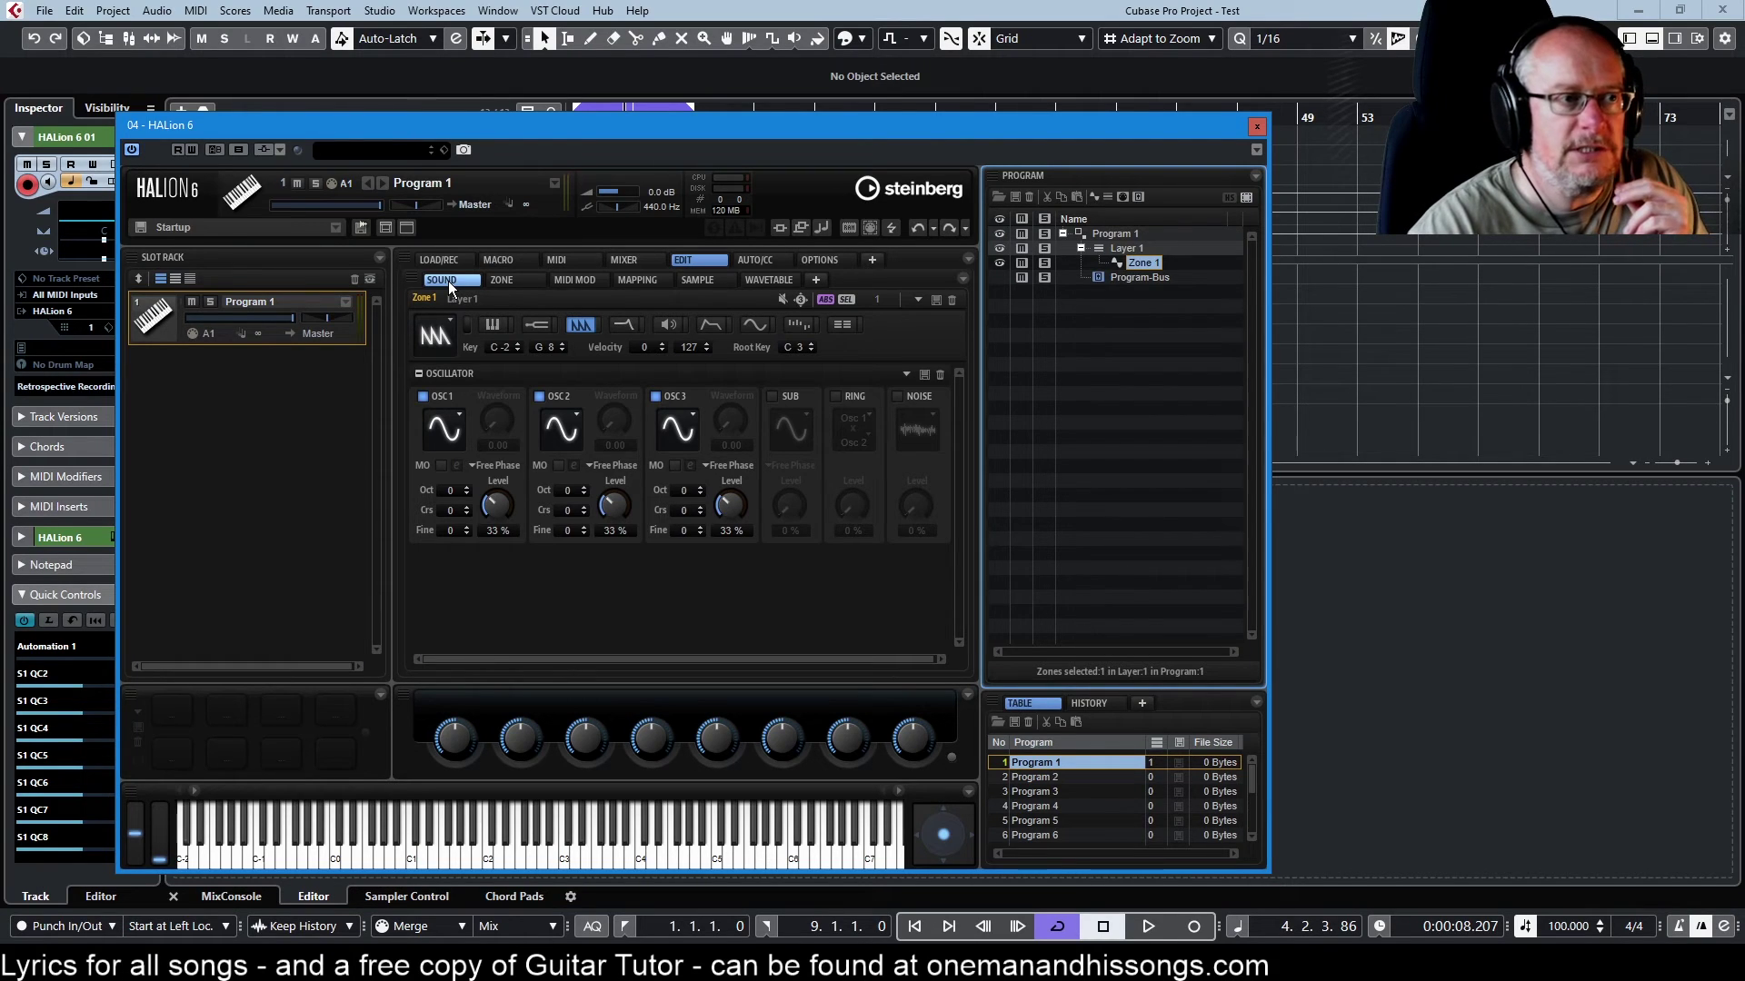
pyautogui.click(1127, 248)
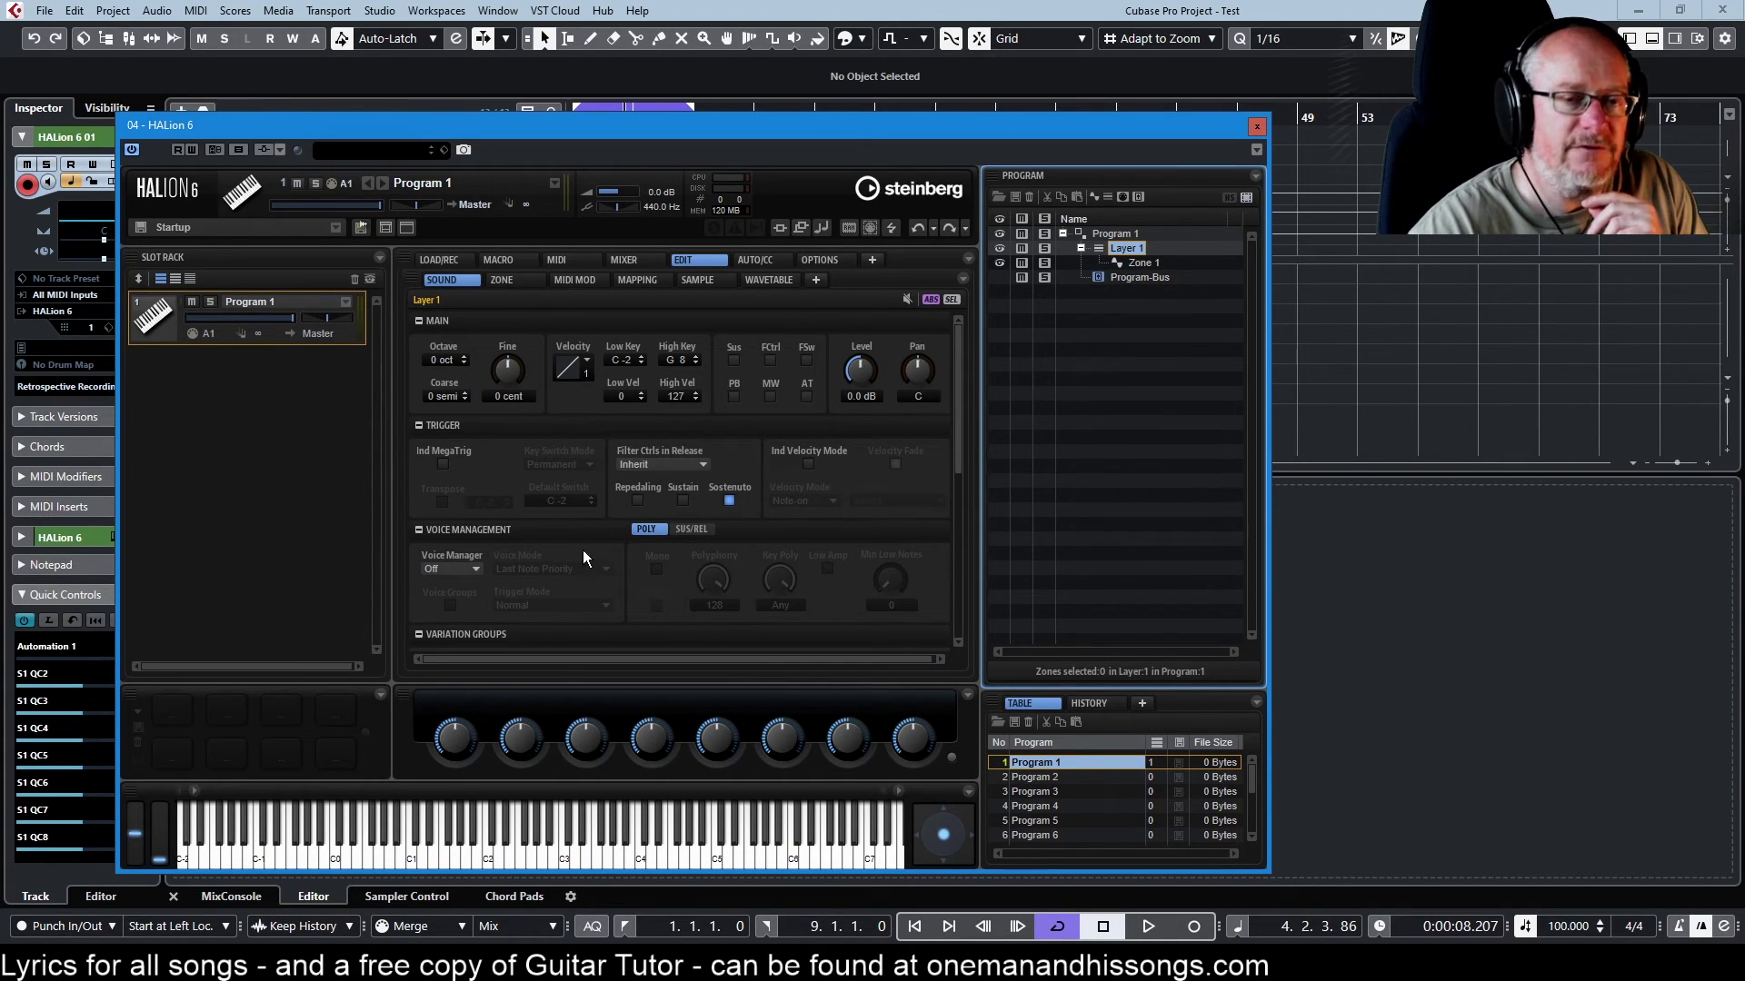
pyautogui.click(1111, 235)
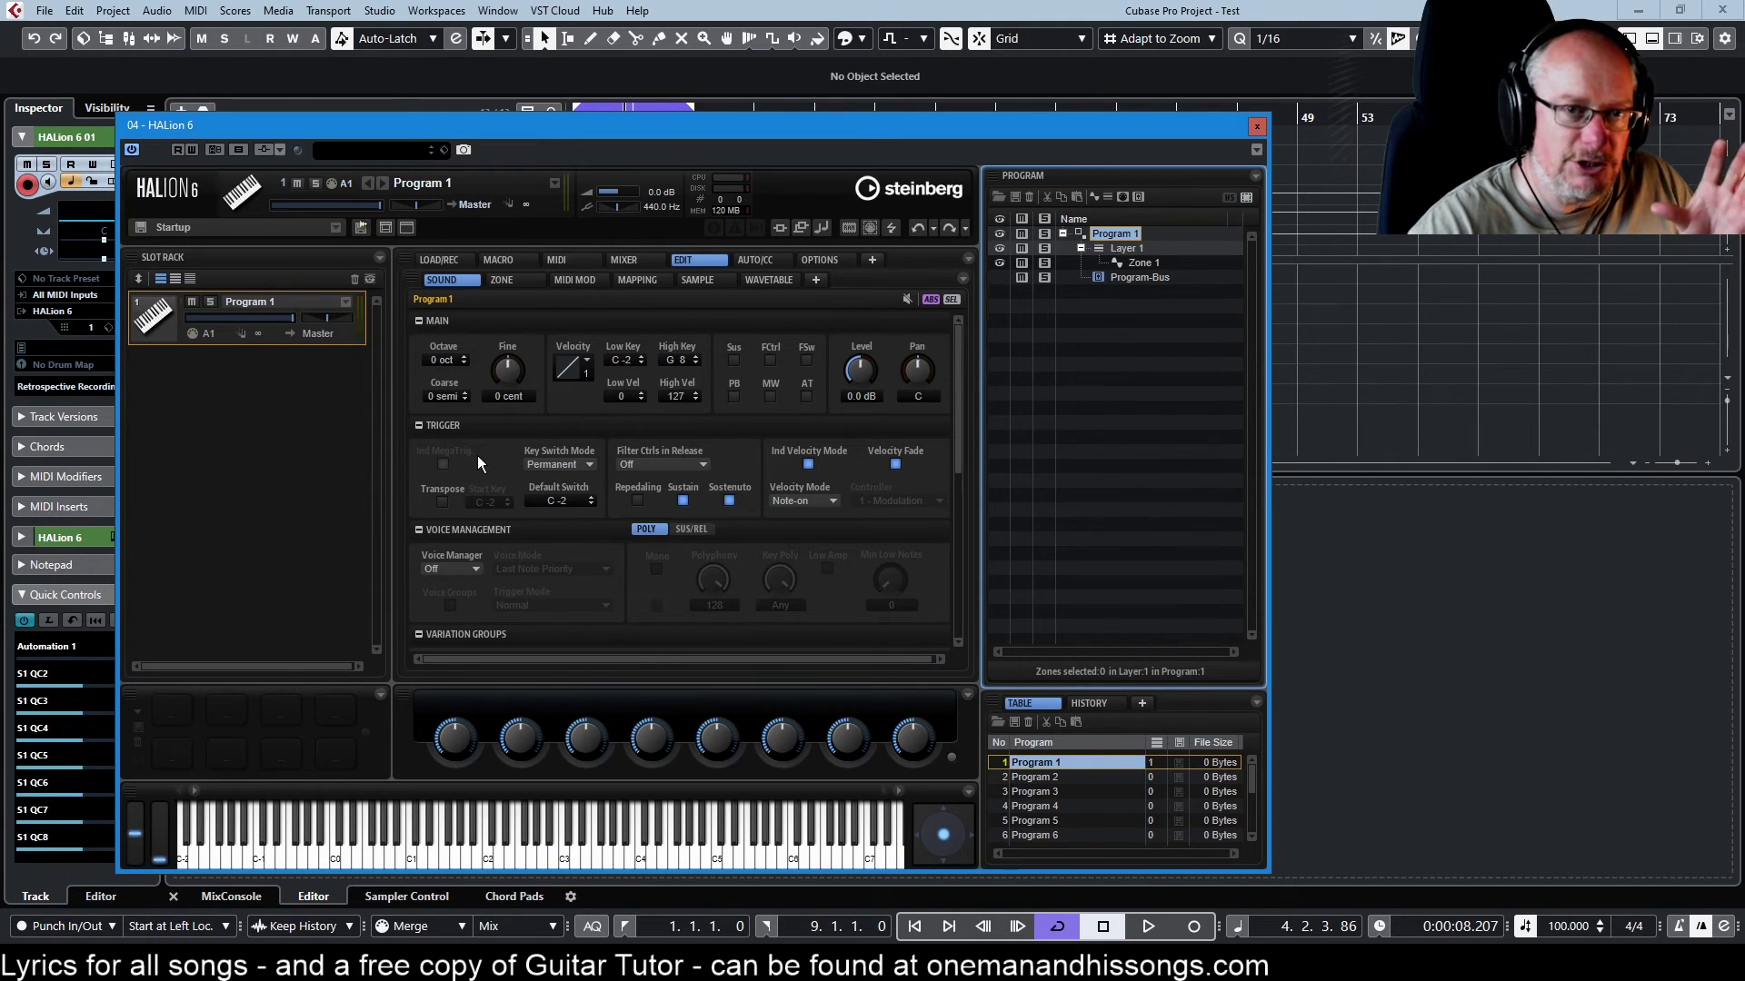
pyautogui.click(1142, 263)
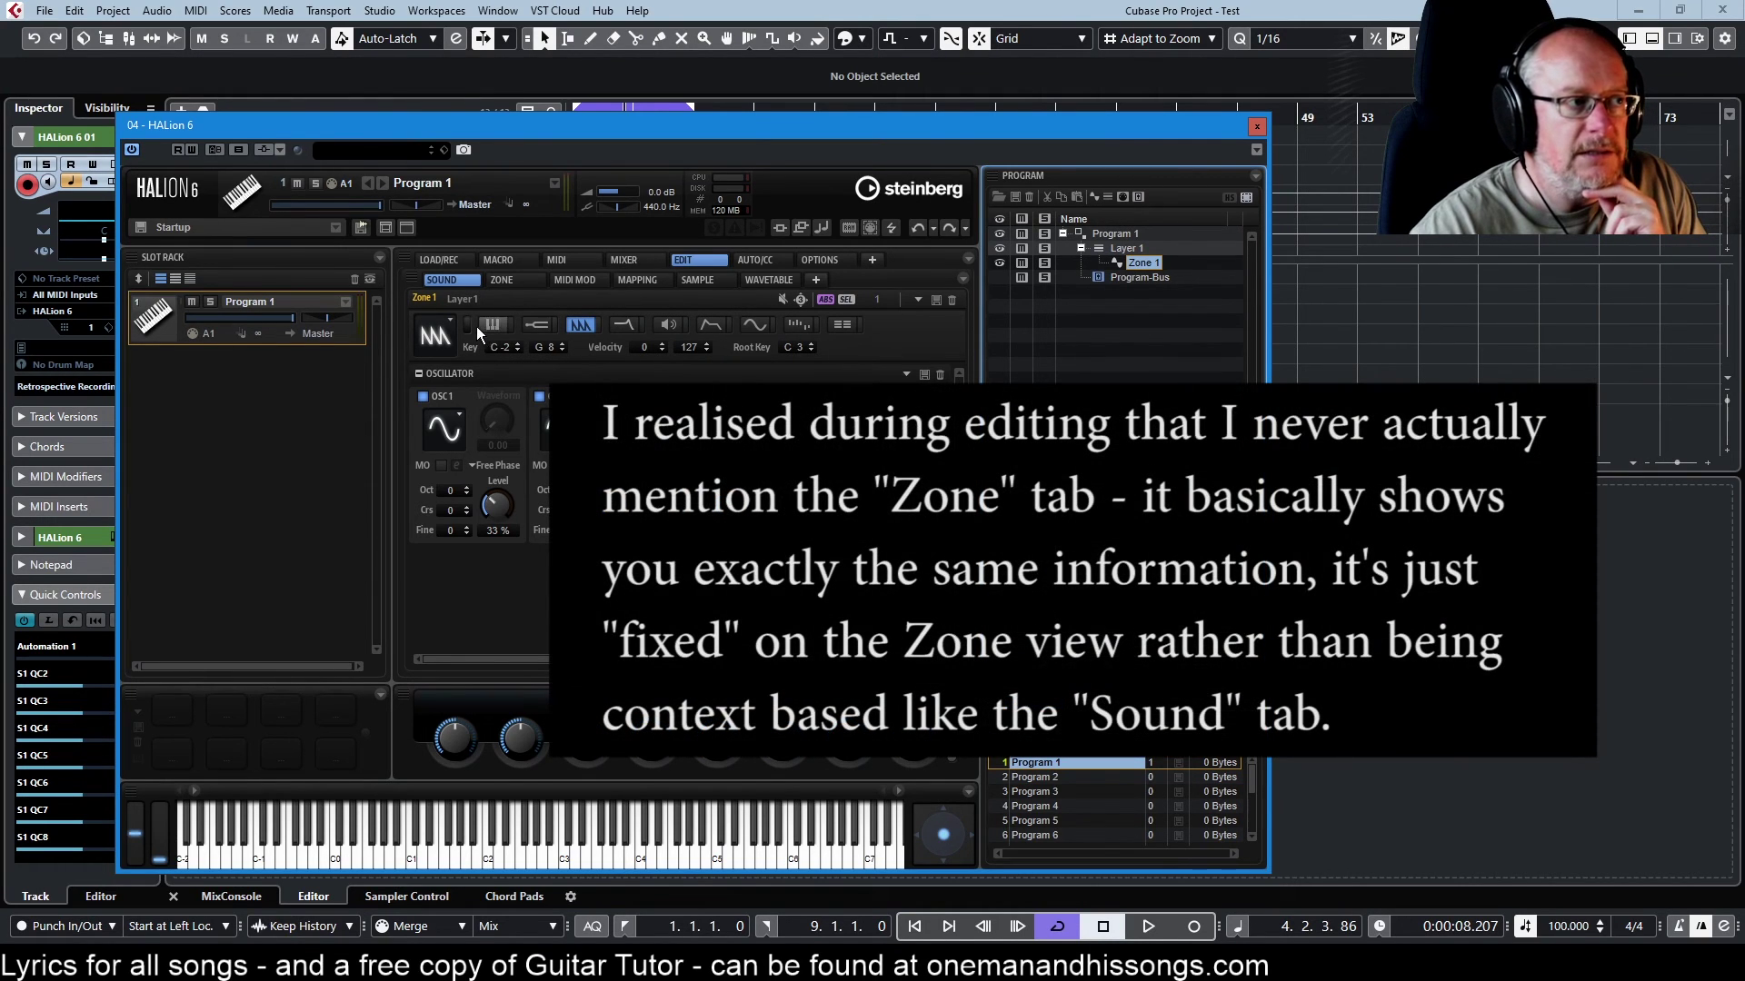
pyautogui.click(468, 325)
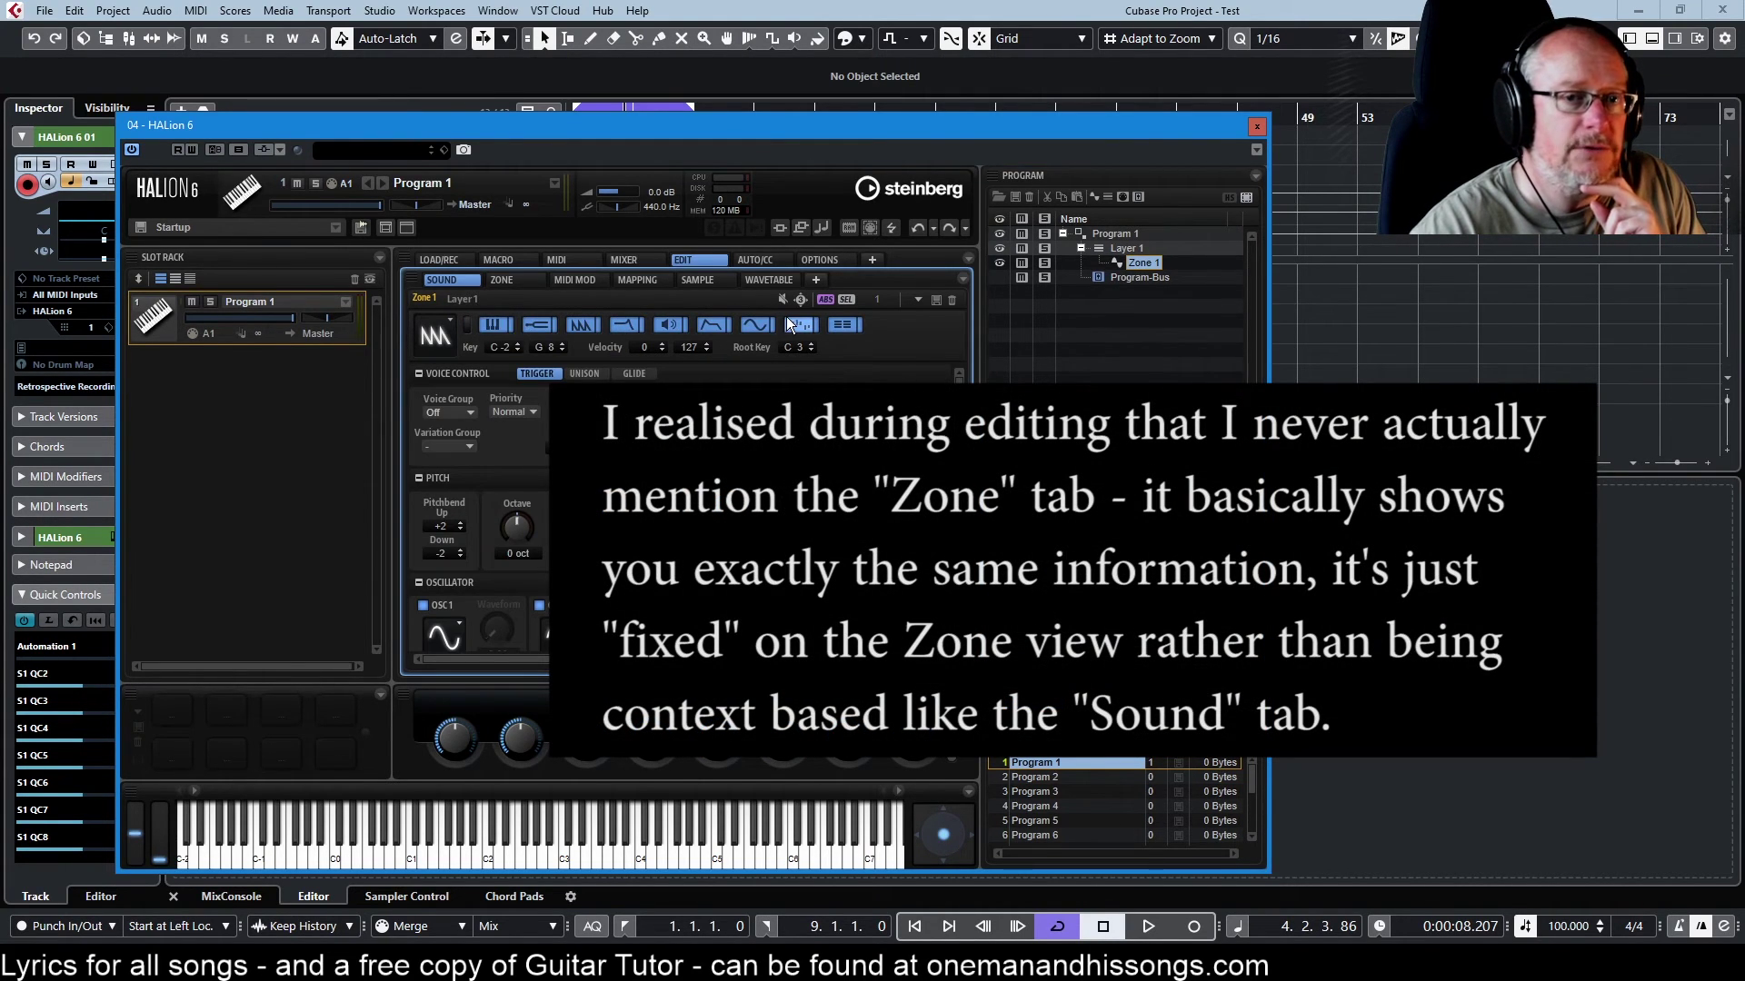
pyautogui.click(468, 326)
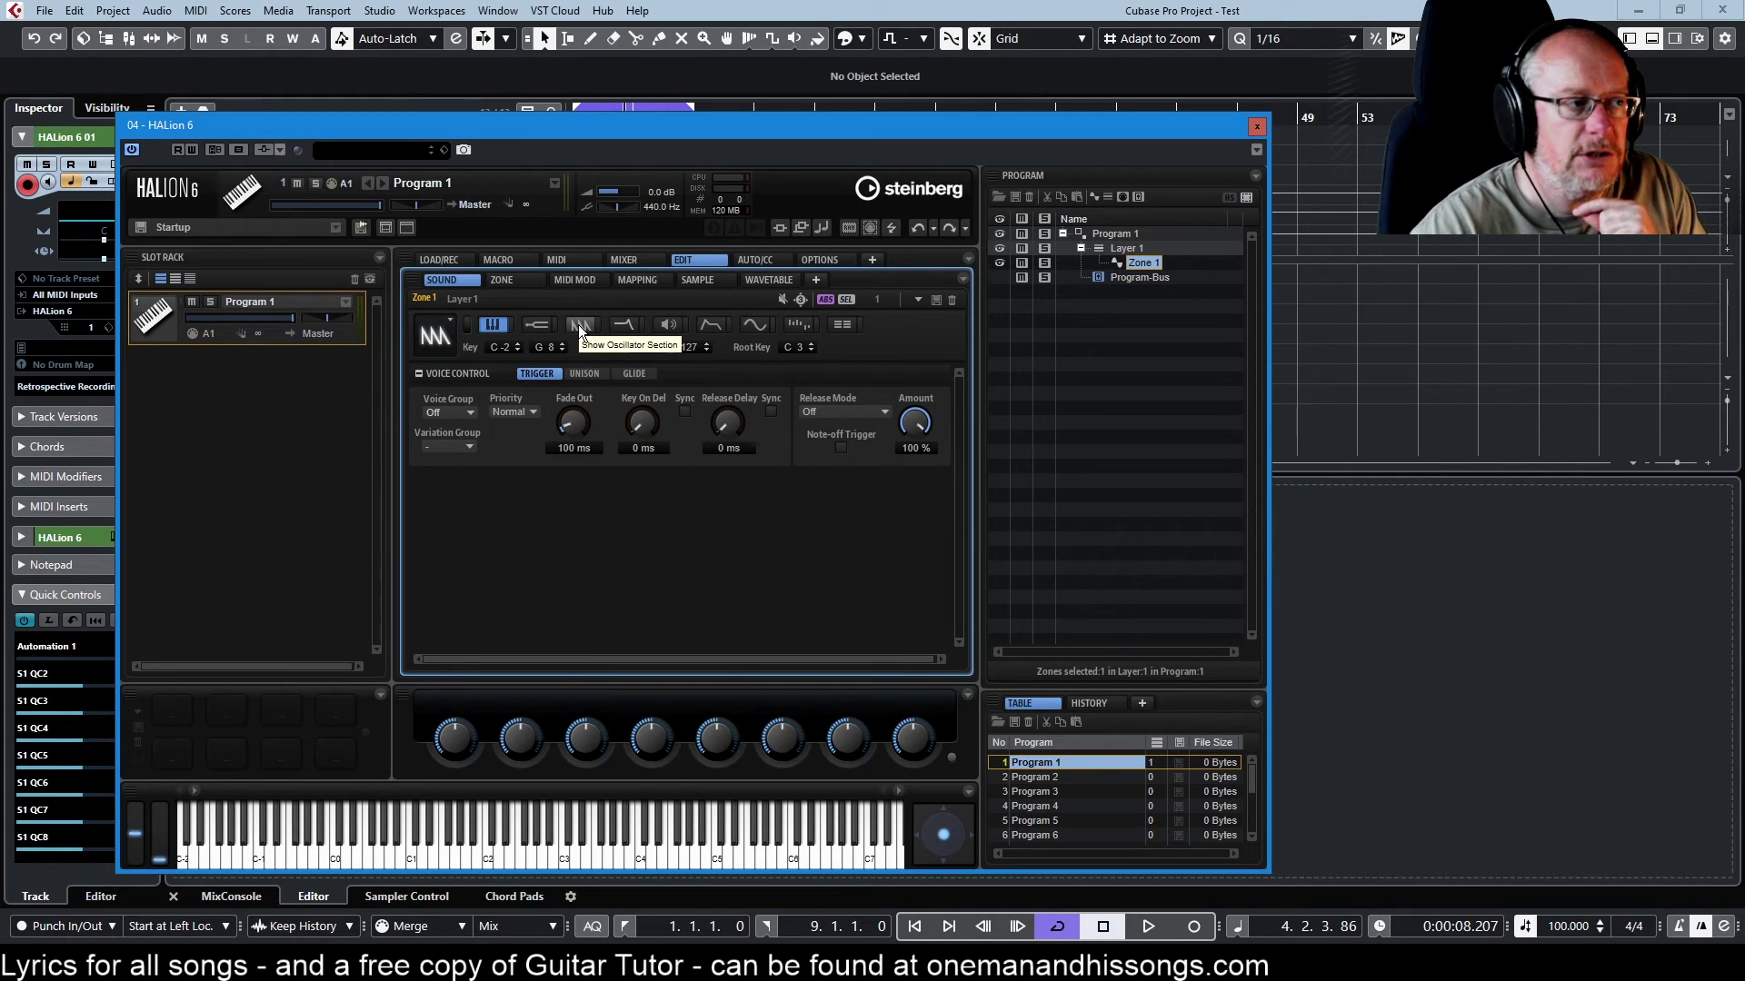
pyautogui.click(586, 323)
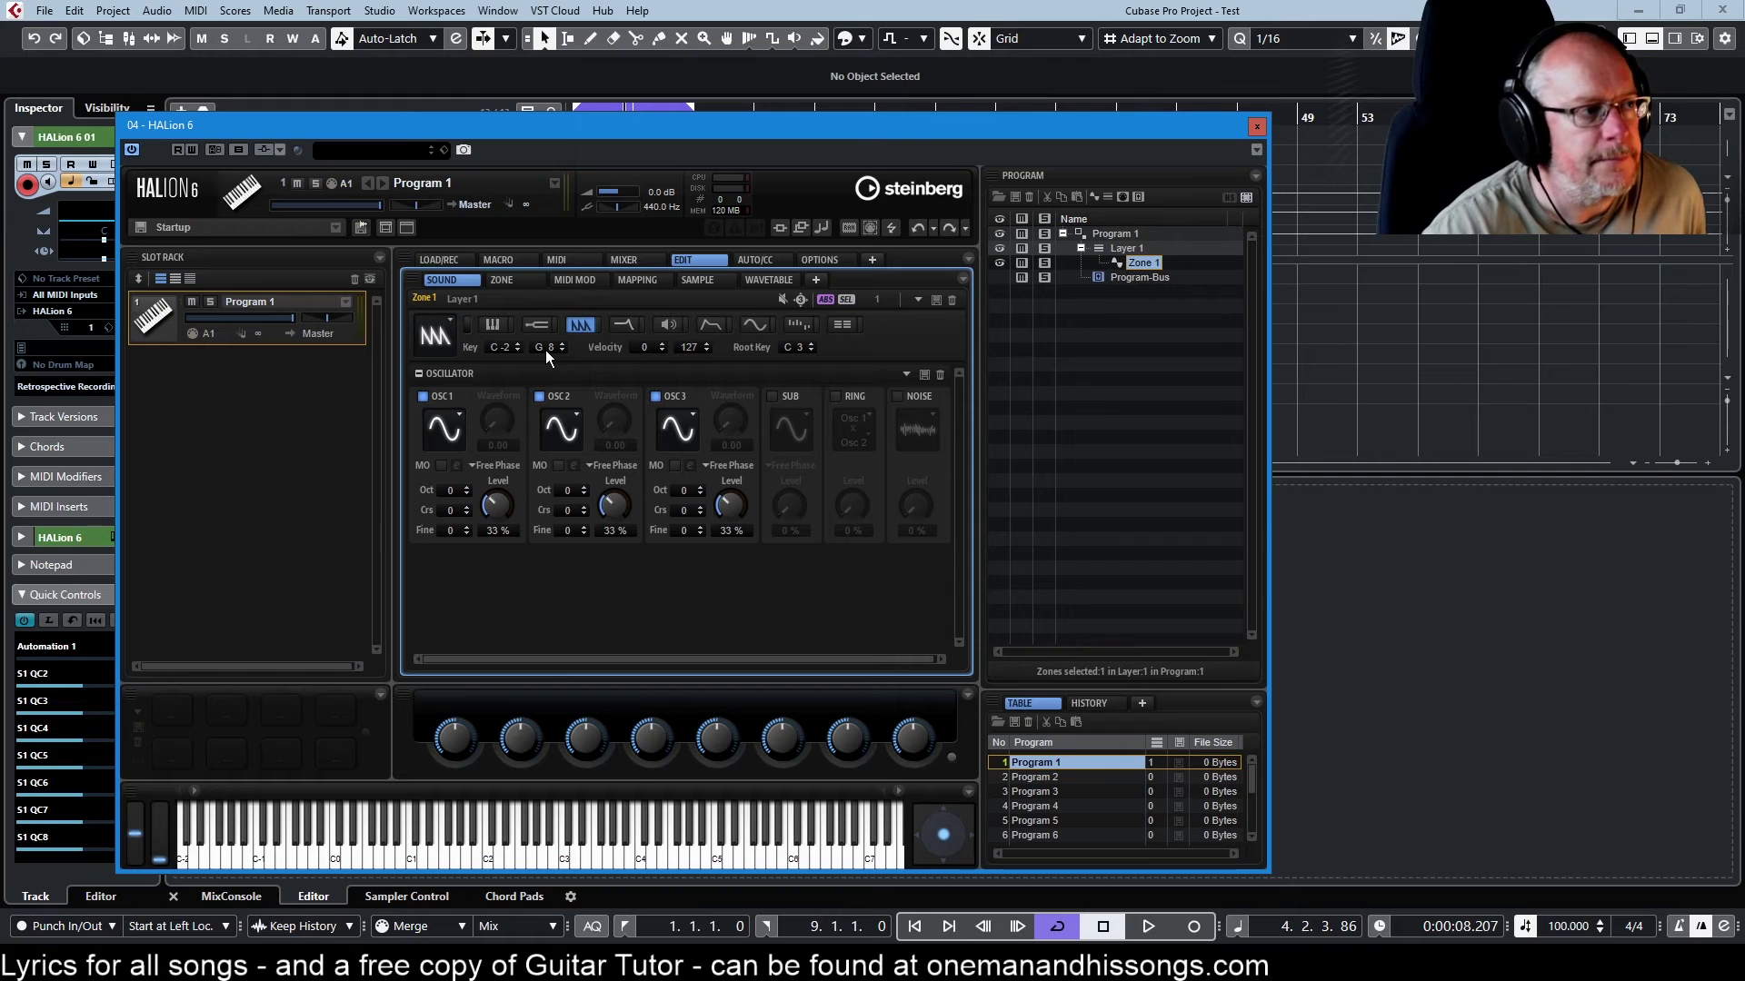
# - Switch off oscillators 2 and 3, and set oscillator 1 to 45% level with Random Phase retrigger
pyautogui.click(539, 397)
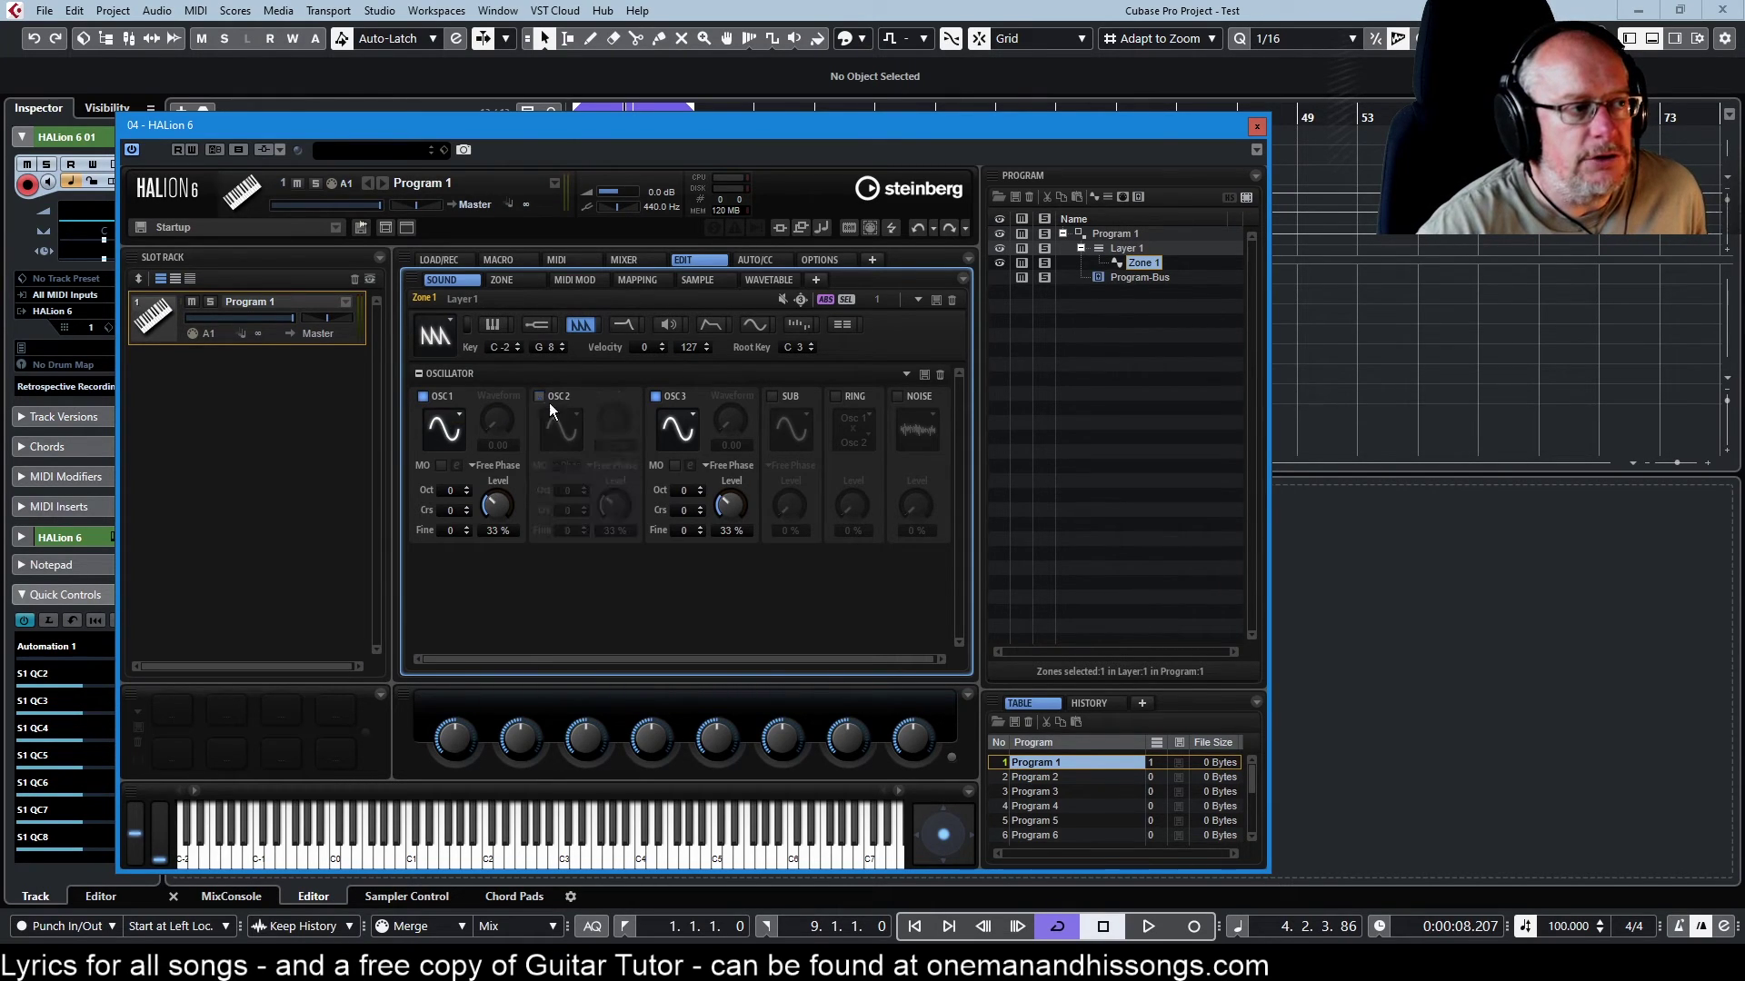
pyautogui.click(656, 397)
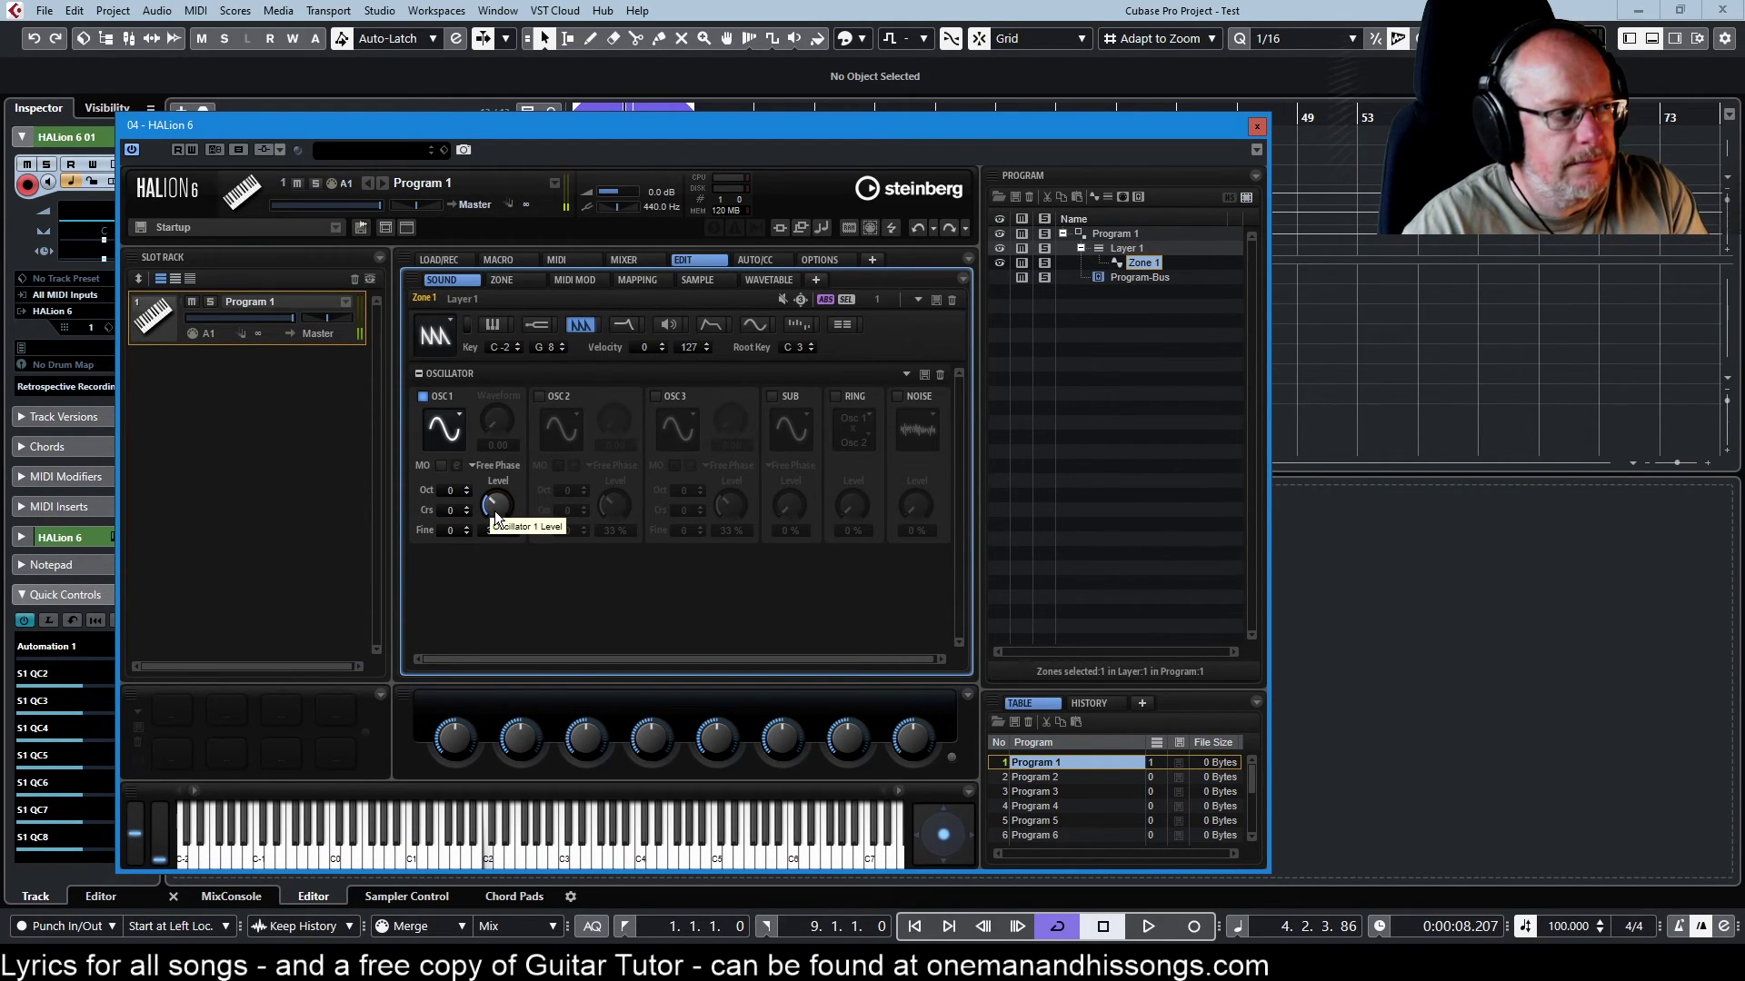
pyautogui.scroll(1, 498, 512)
pyautogui.moveTo(498, 512); pyautogui.dragTo(499, 487)
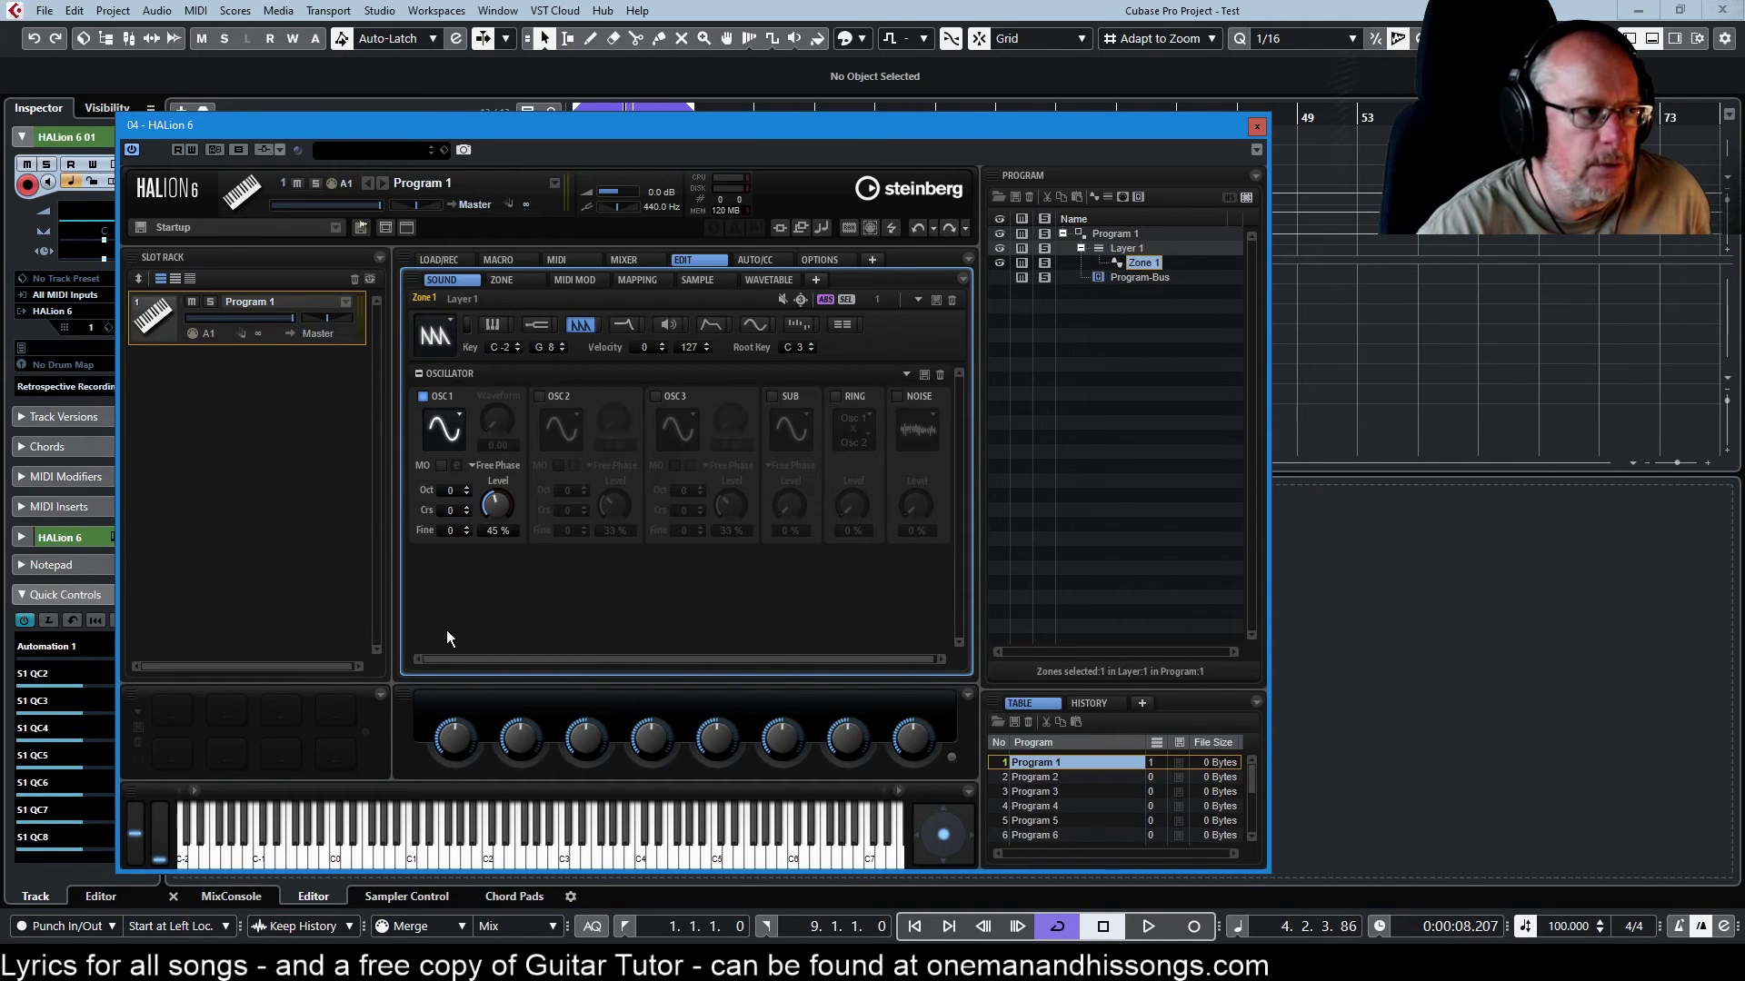
pyautogui.click(497, 467)
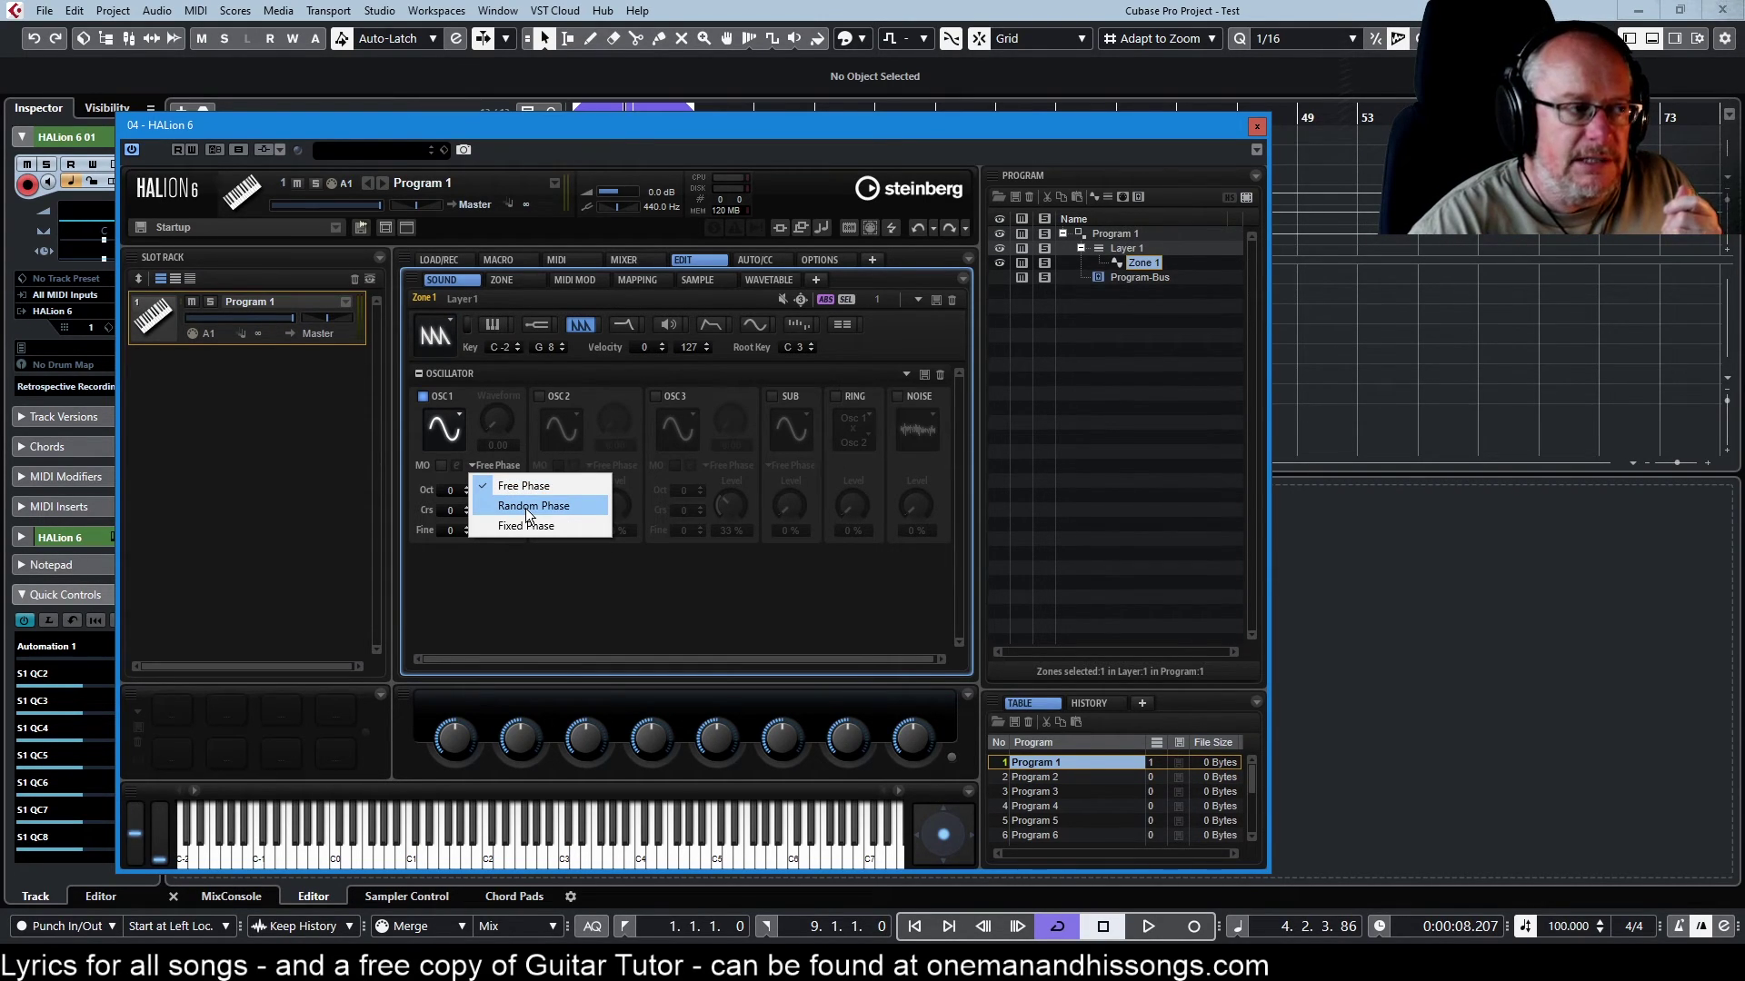
pyautogui.click(525, 506)
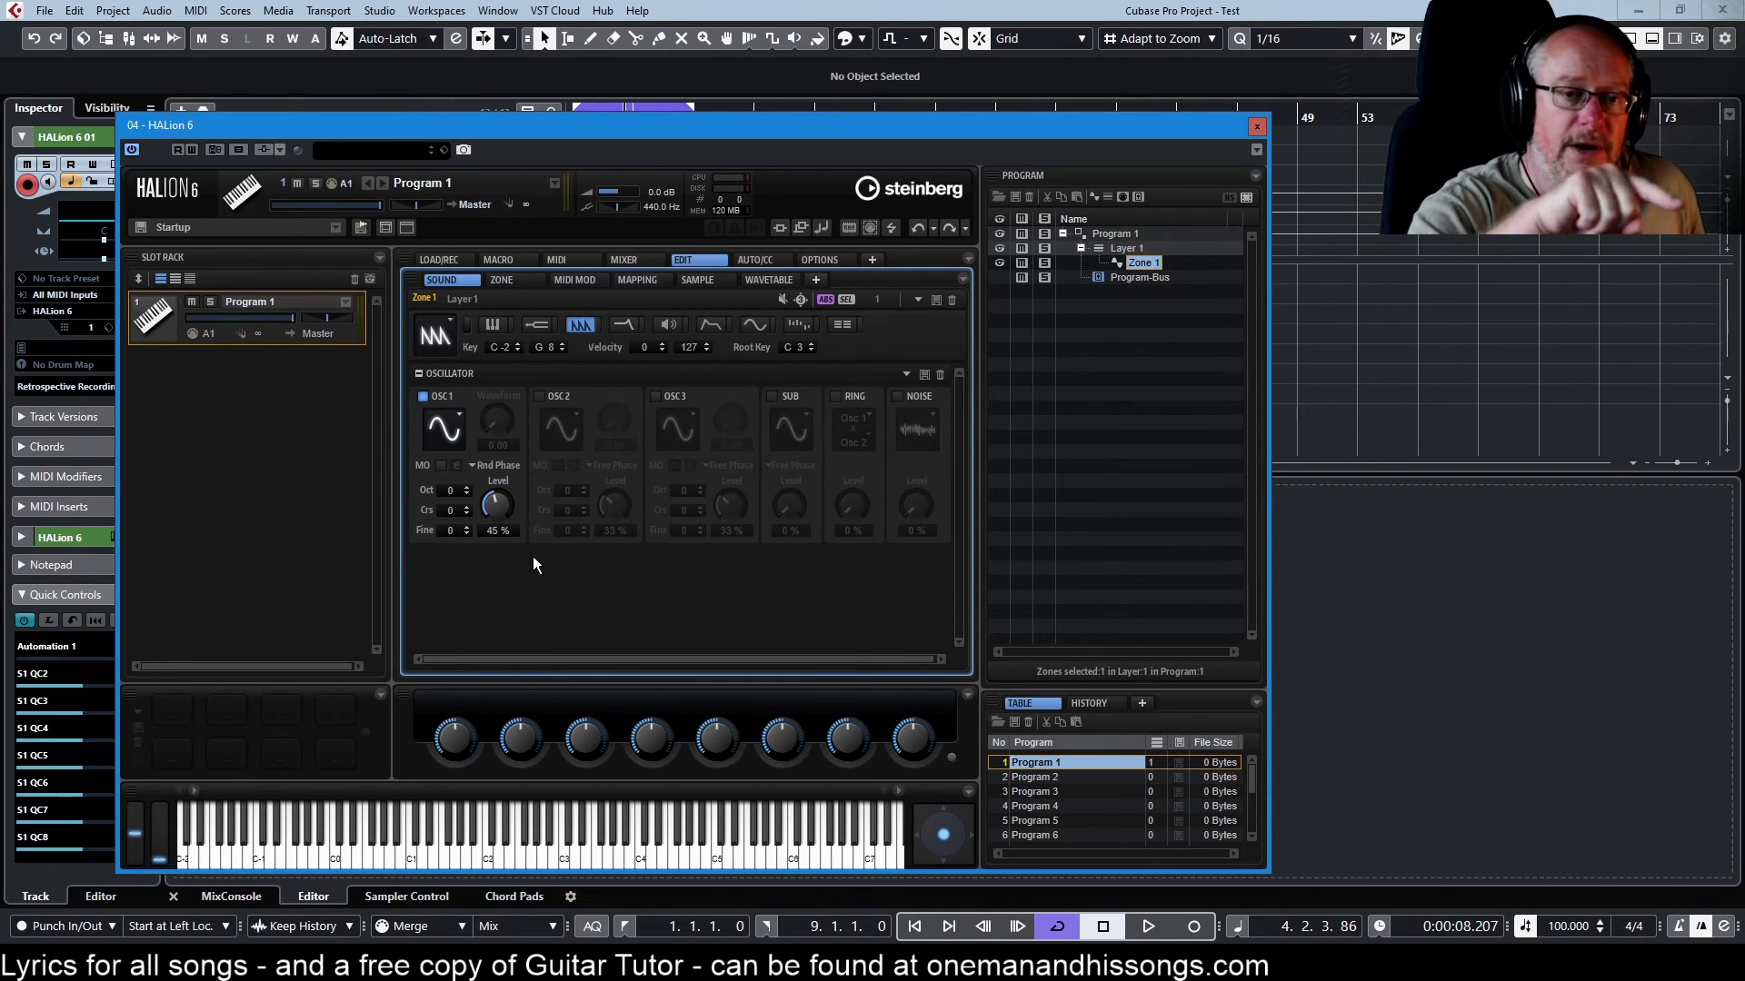
# - Set oscillator 1's retrigger mode to Fixed Phase with a phase of 360°
pyautogui.click(496, 466)
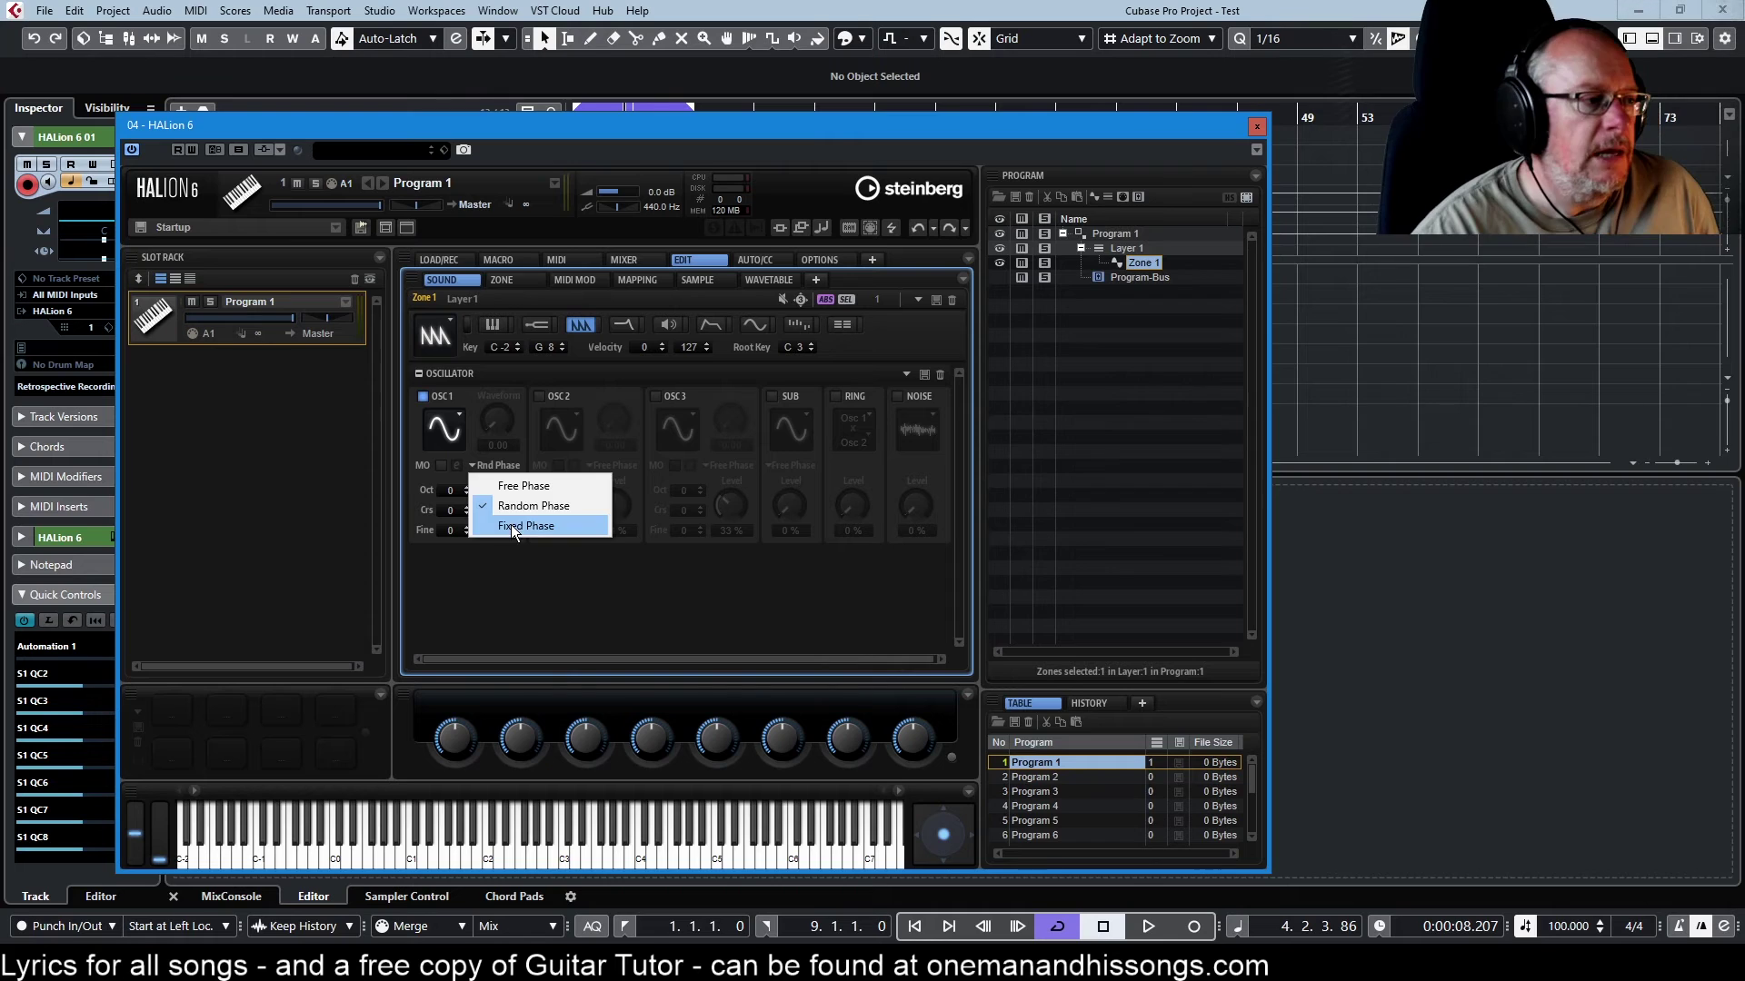
pyautogui.click(516, 527)
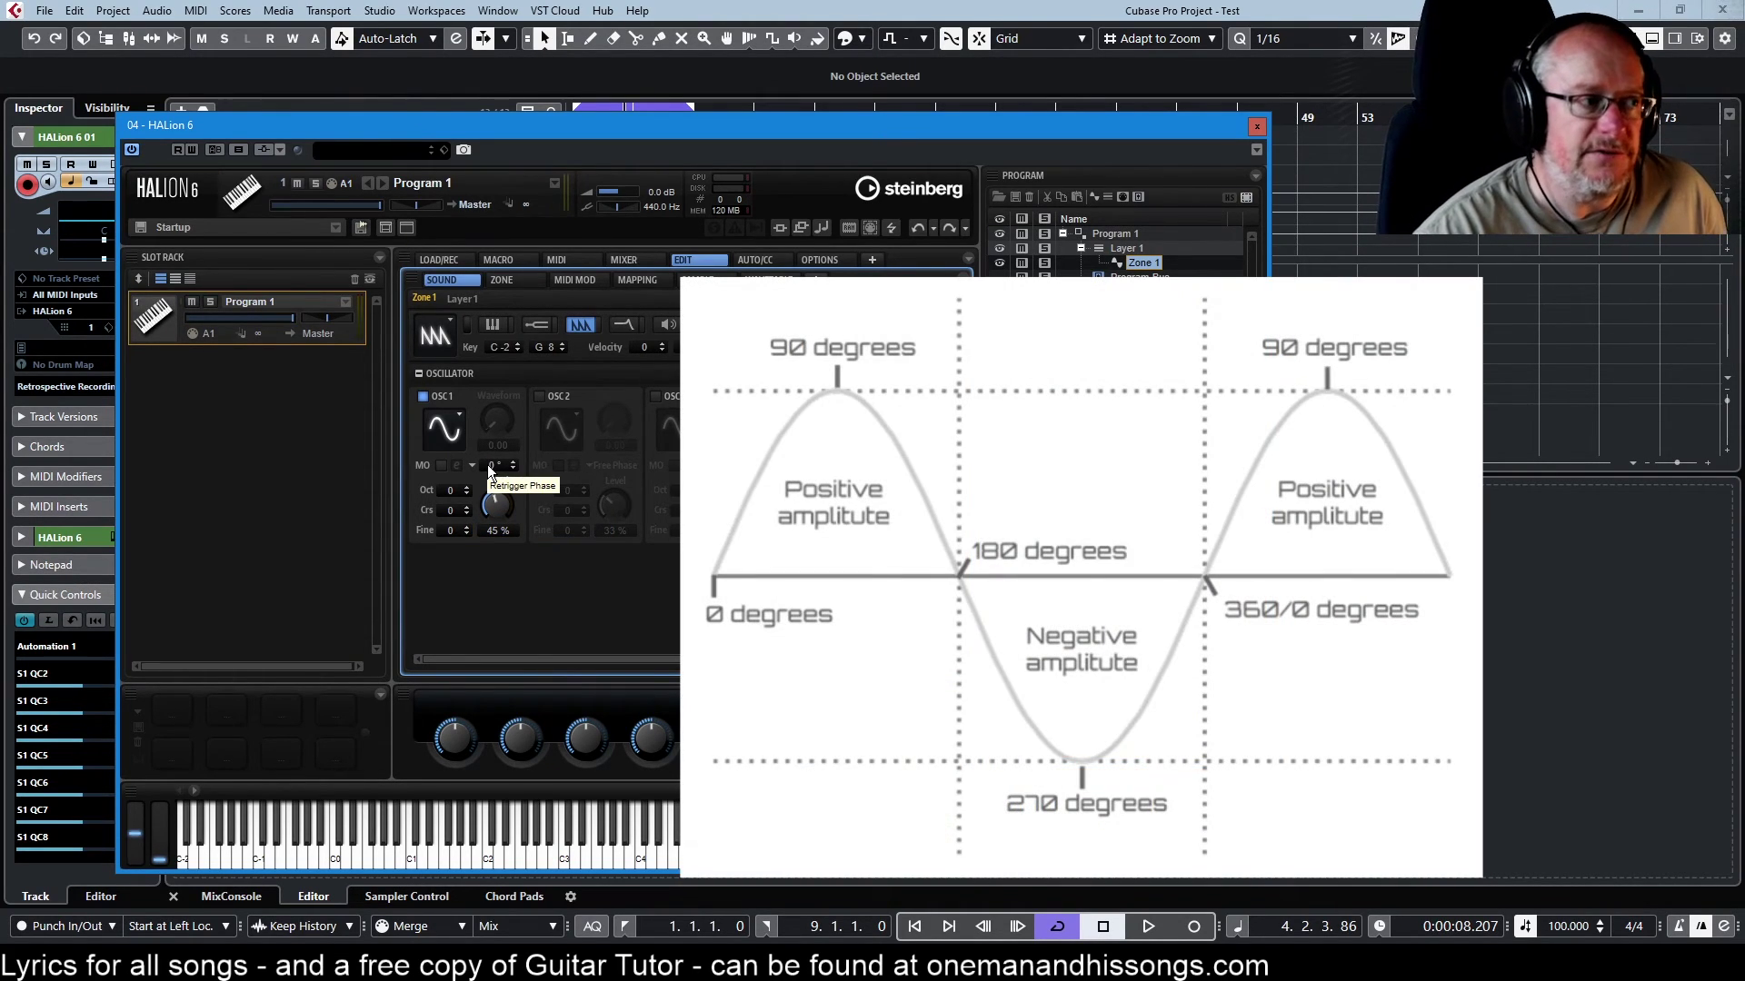
pyautogui.doubleClick(488, 465)
pyautogui.write('360')
pyautogui.press('Return')
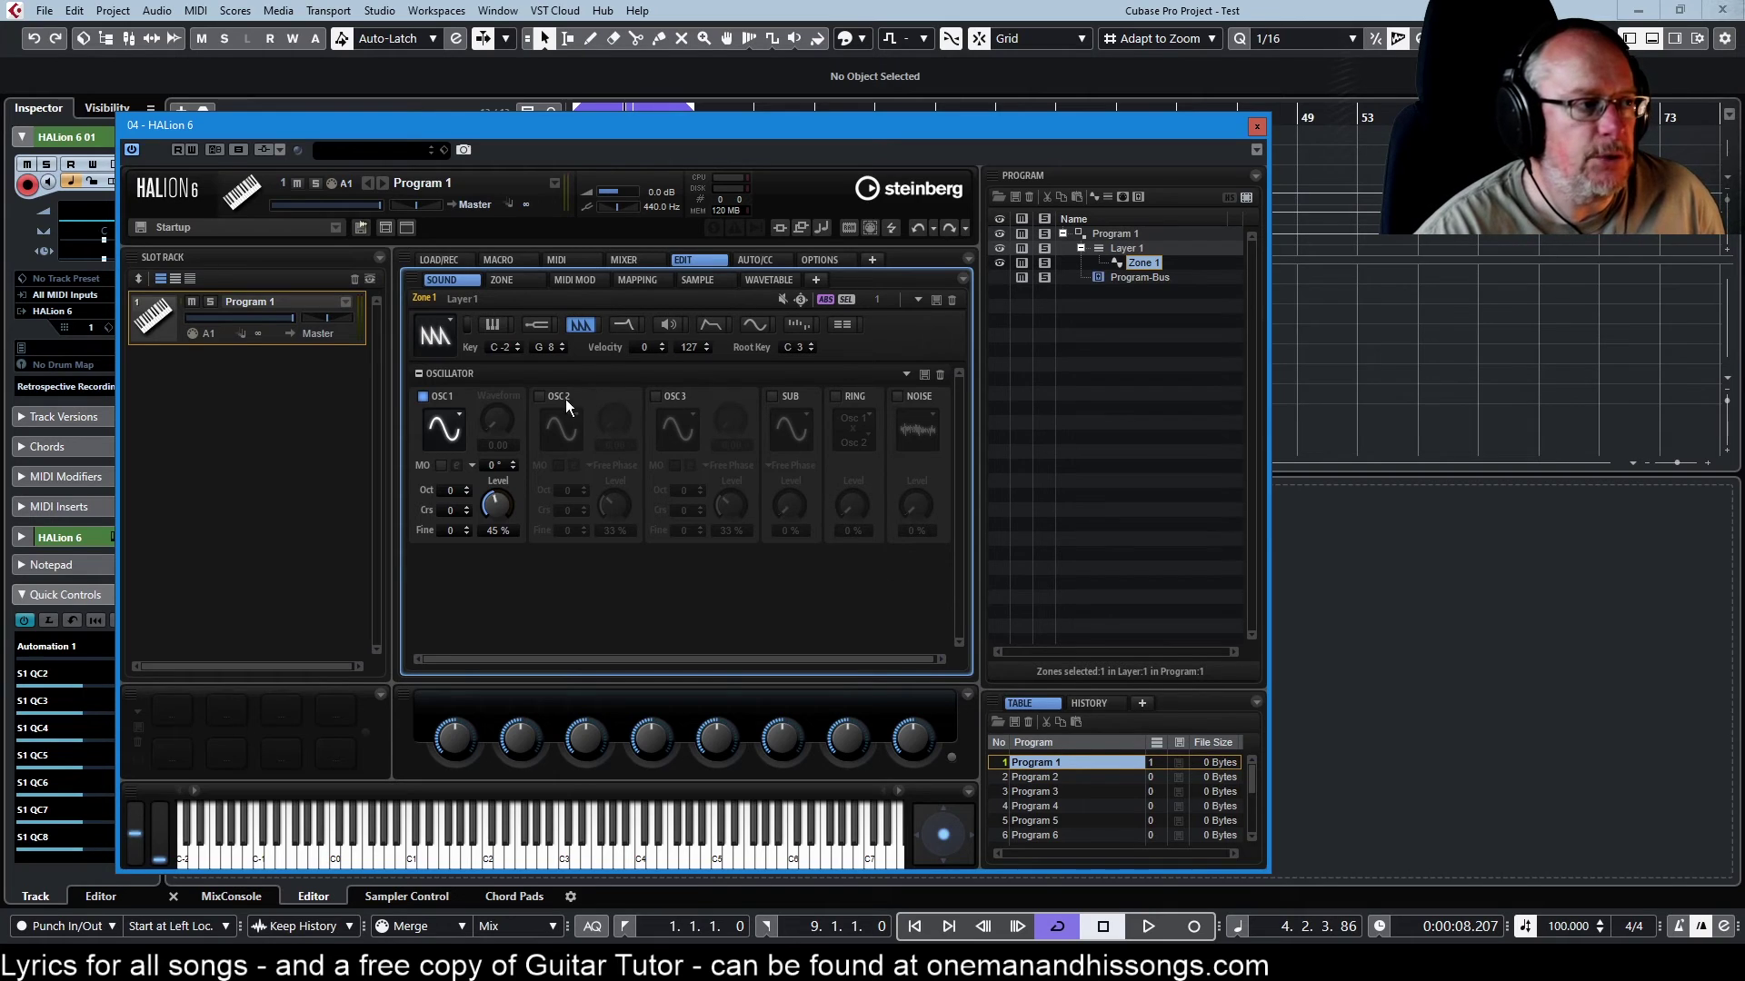
# - Turn oscillator 2 back on with a 180° phase and its level at 34%
pyautogui.click(538, 397)
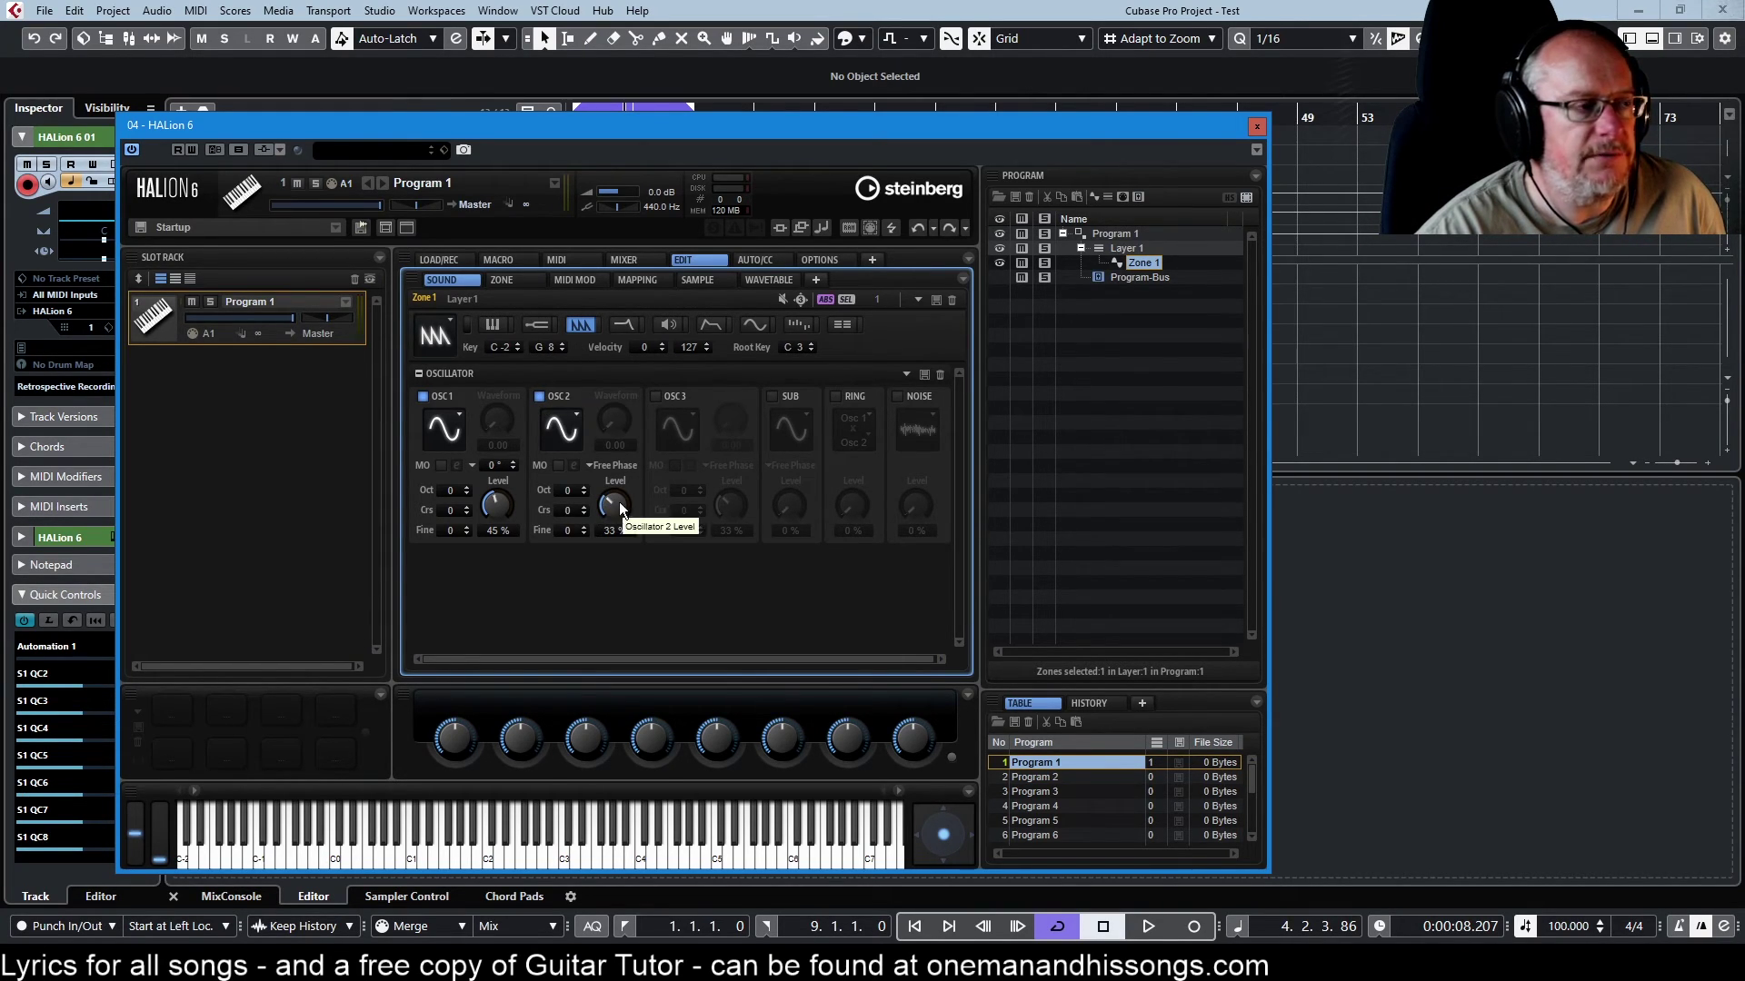
pyautogui.moveTo(626, 520); pyautogui.dragTo(625, 505)
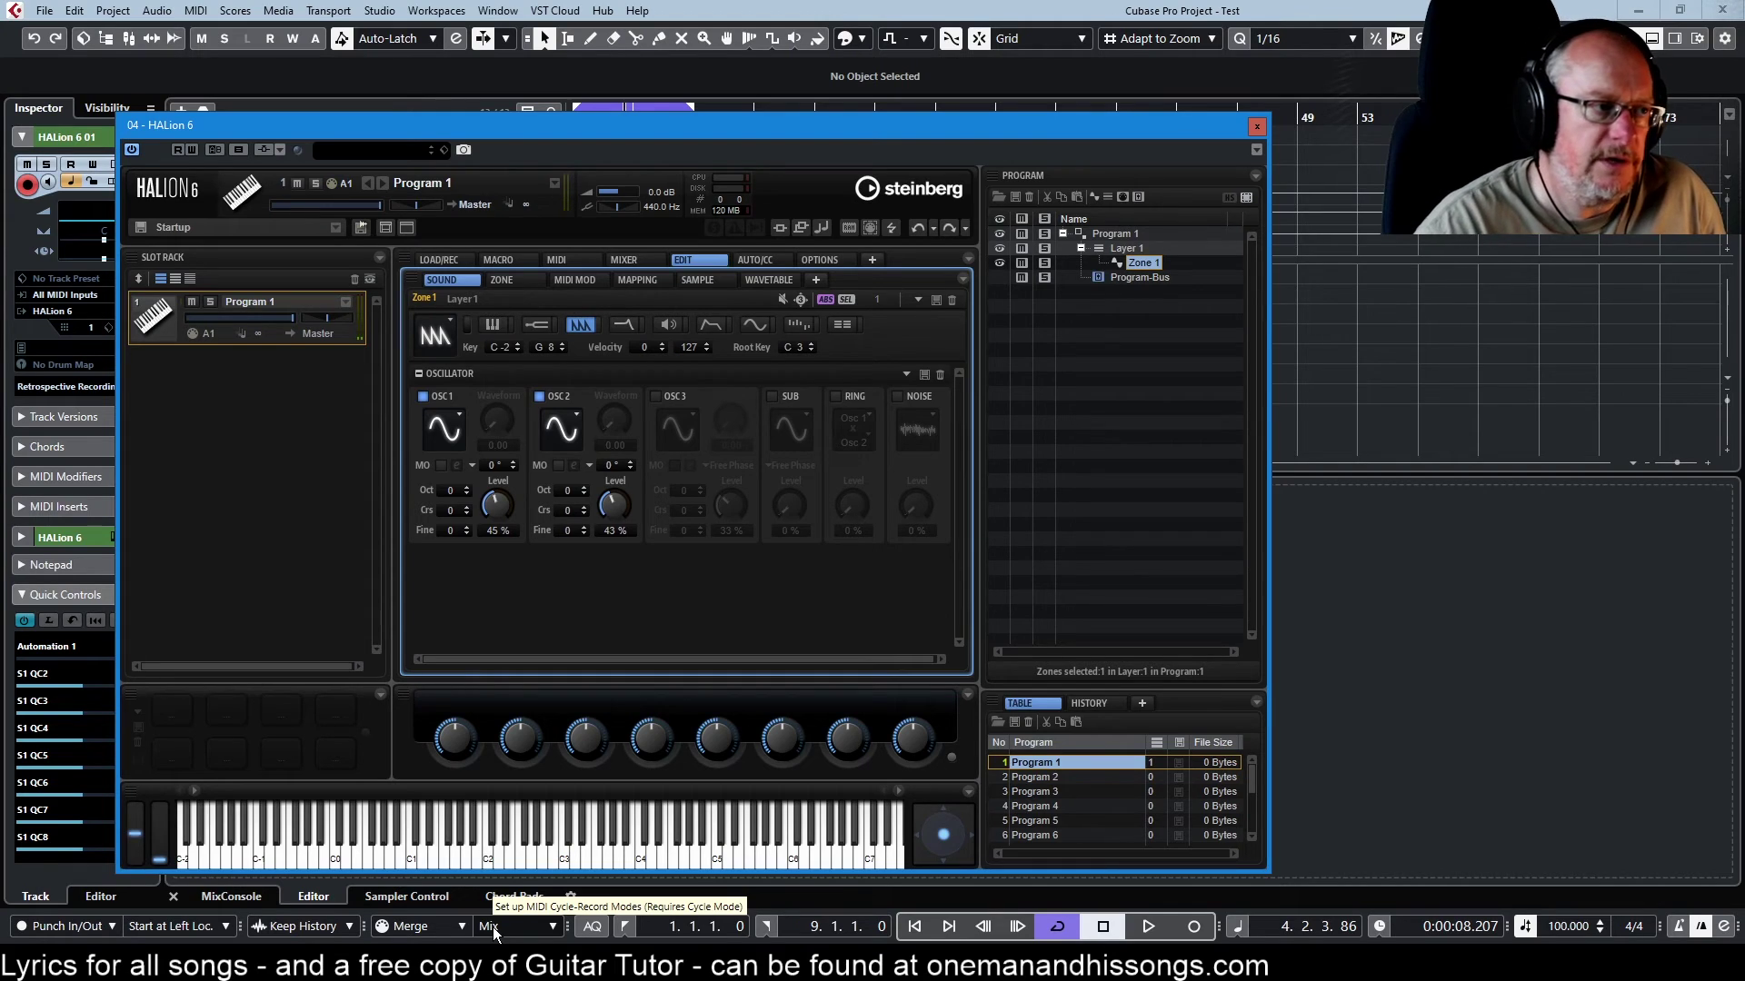
pyautogui.doubleClick(608, 465)
pyautogui.write('180')
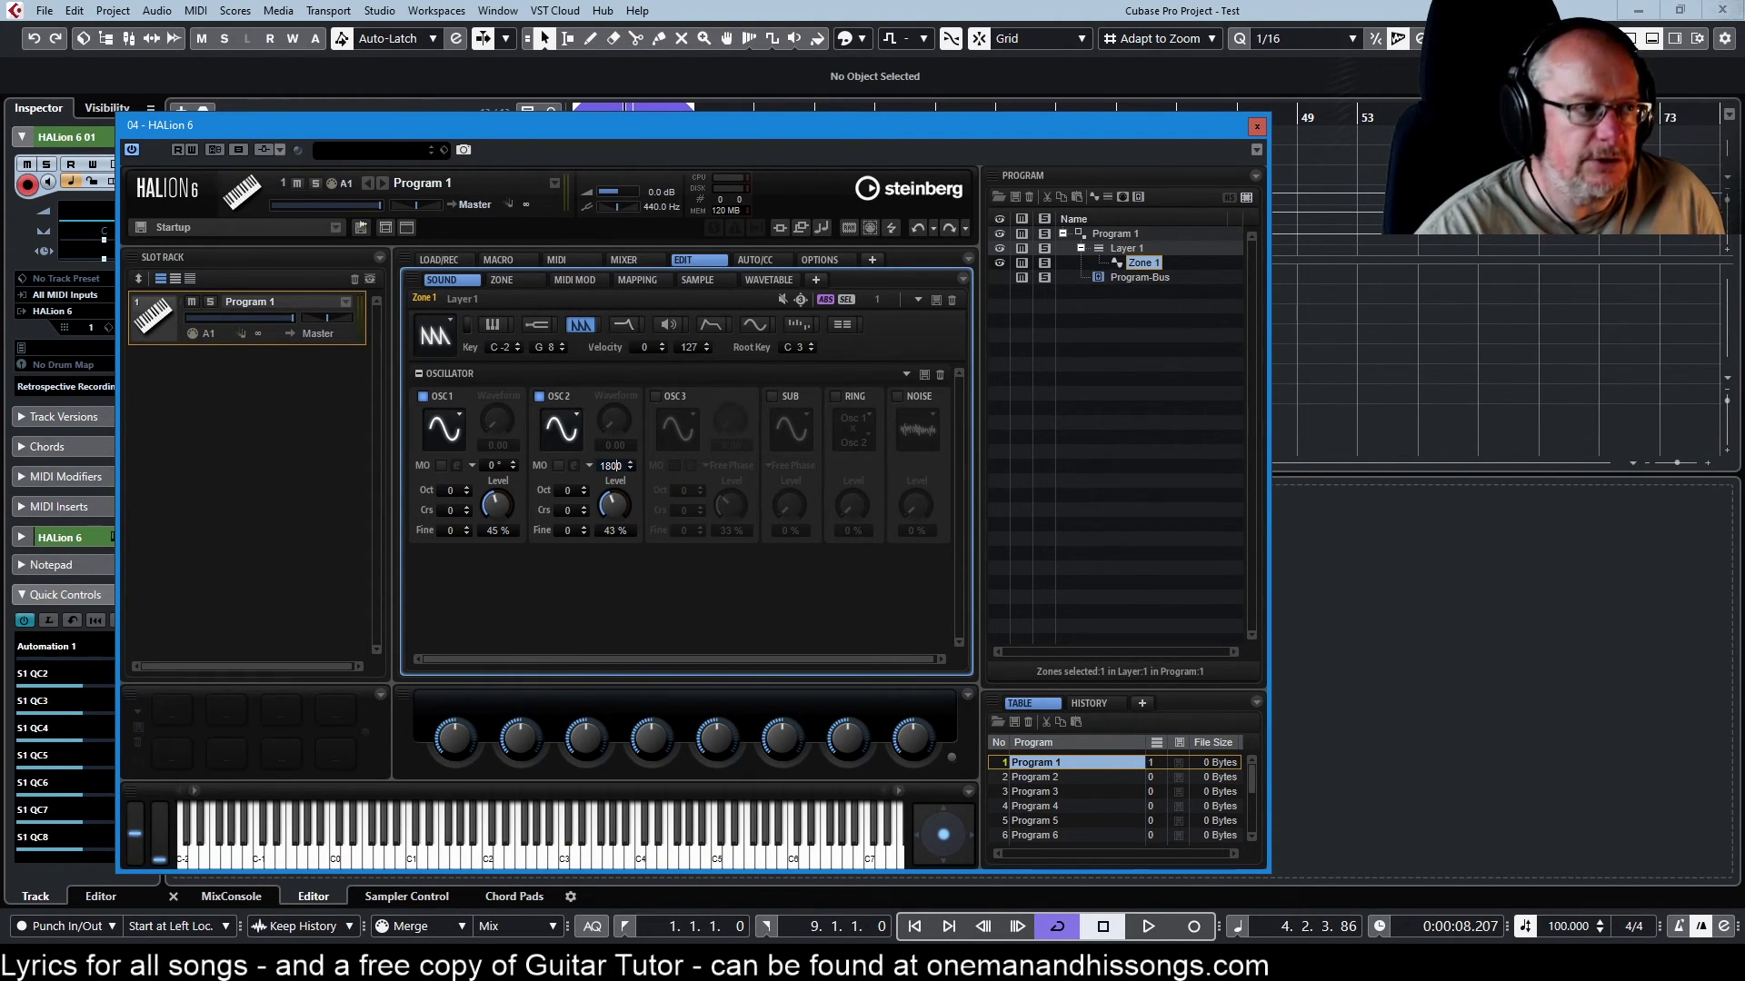
pyautogui.press('Return')
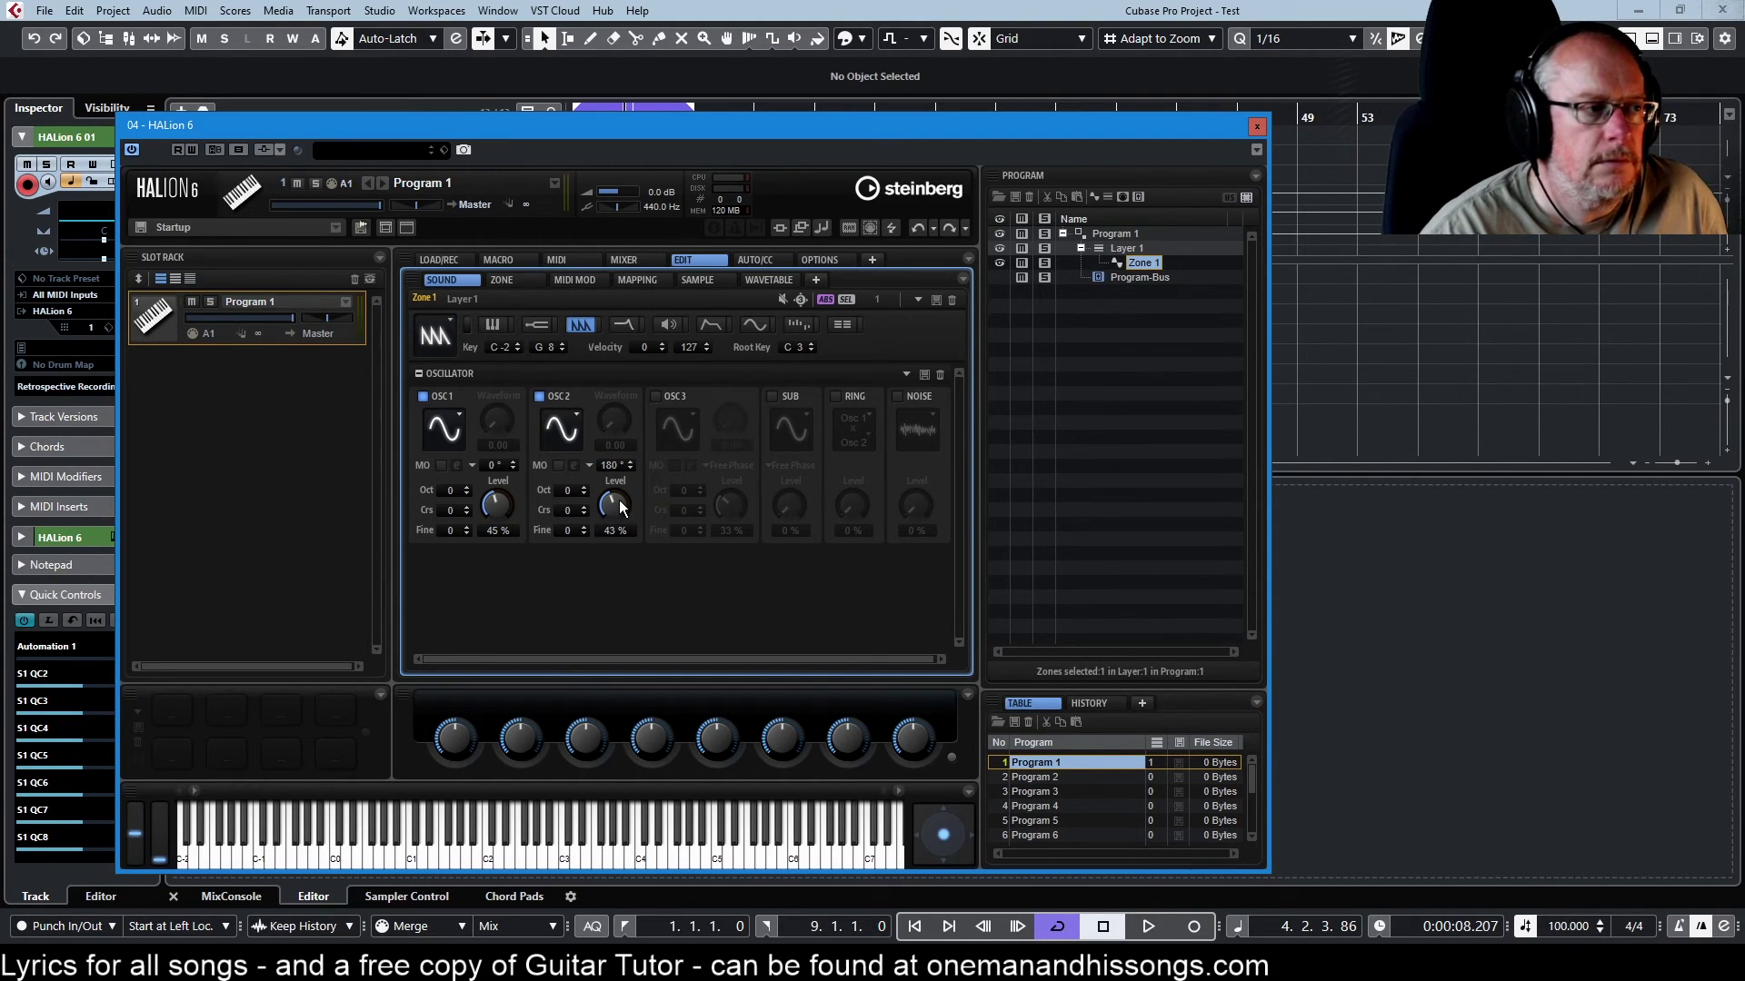
pyautogui.scroll(1, 622, 506)
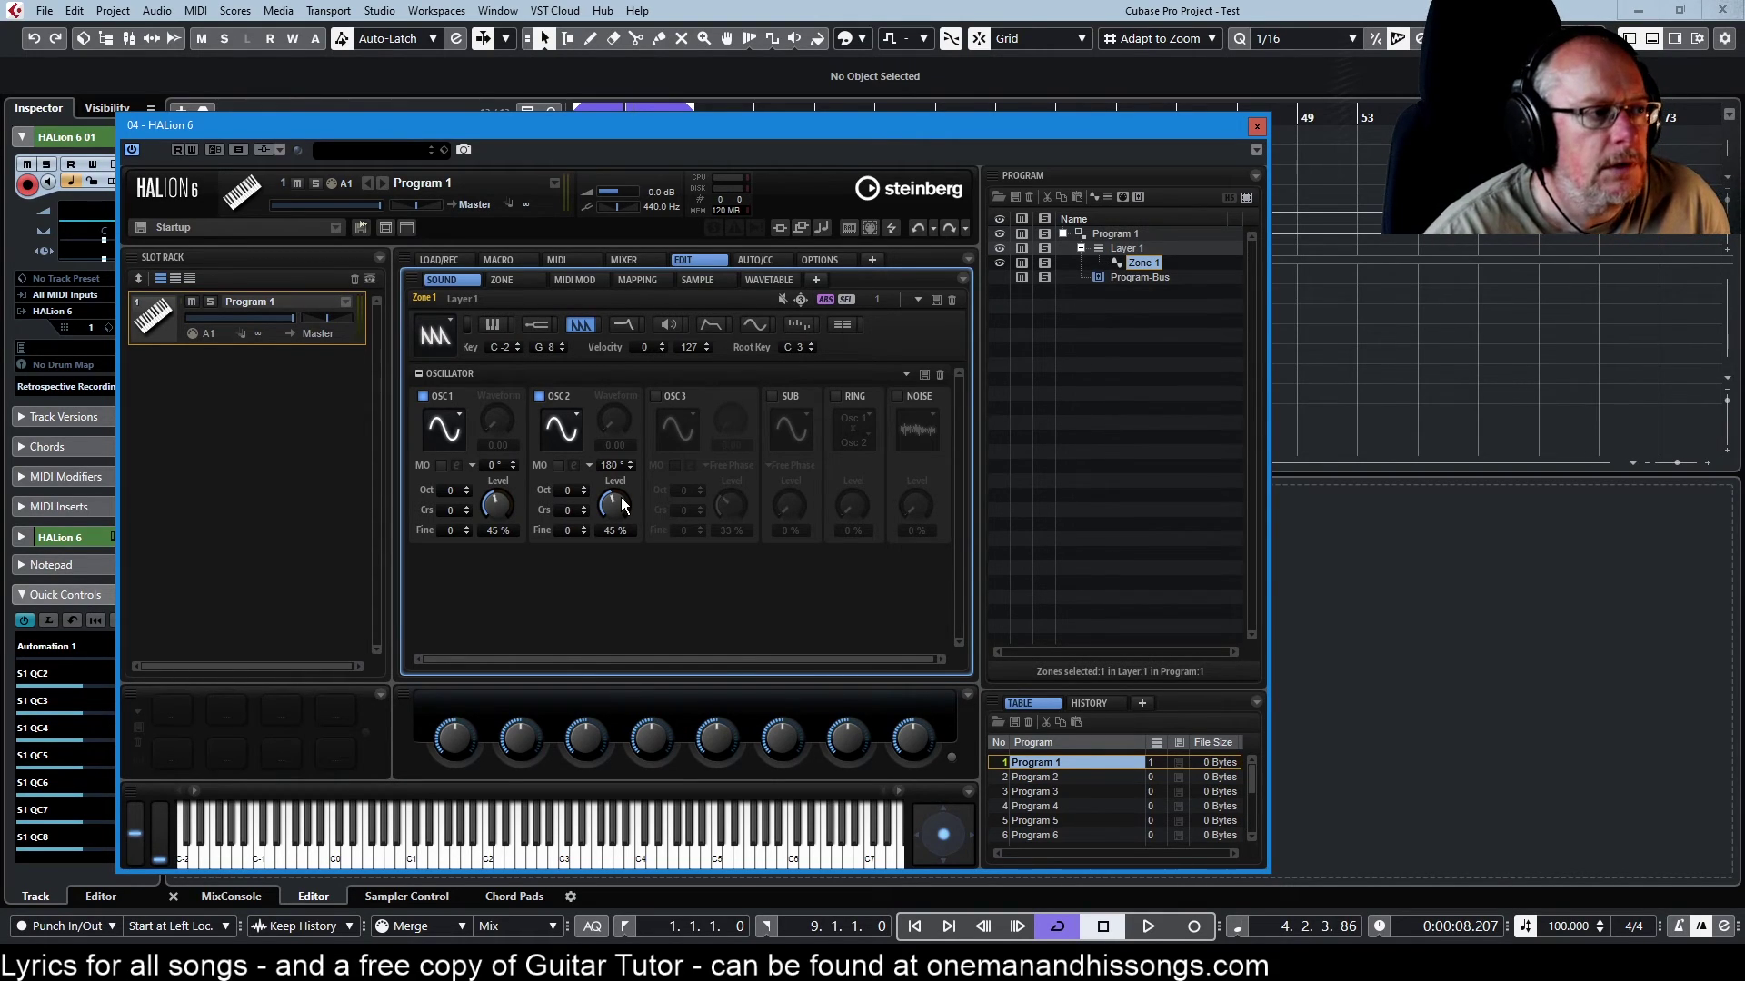
pyautogui.moveTo(611, 506); pyautogui.dragTo(615, 532)
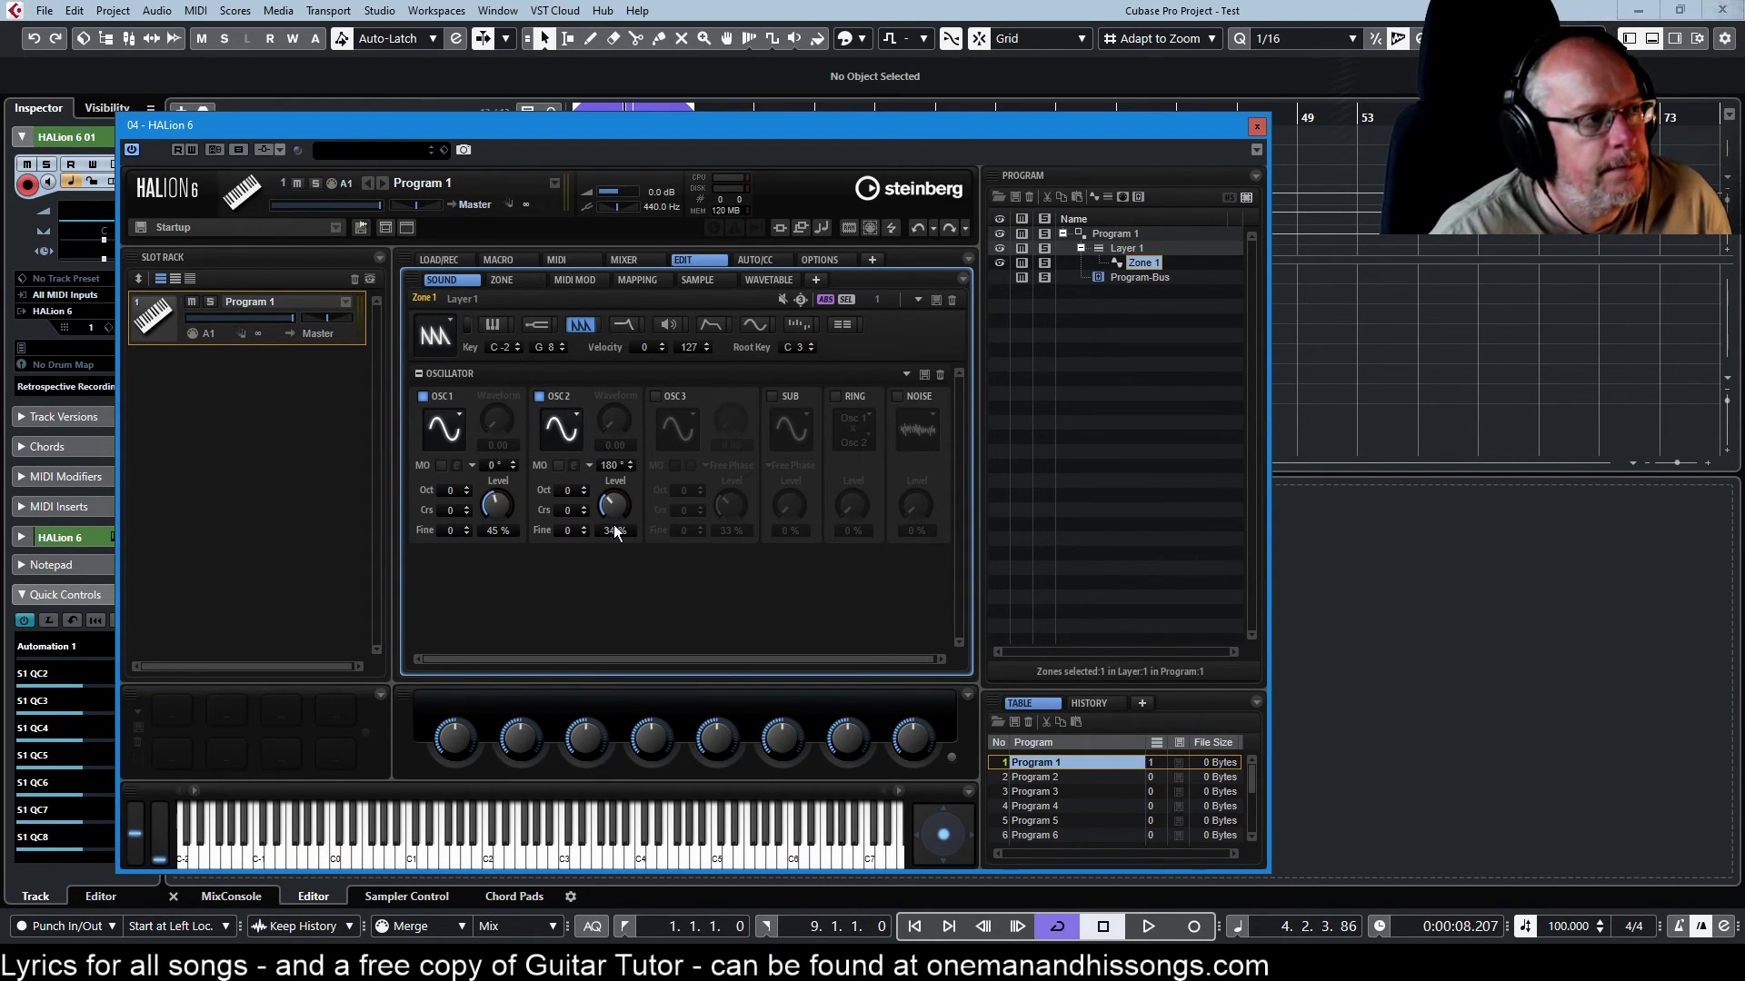
# - Switch off oscillator 2 and try raising oscillator 1 two octaves before returning it to 0
pyautogui.click(538, 396)
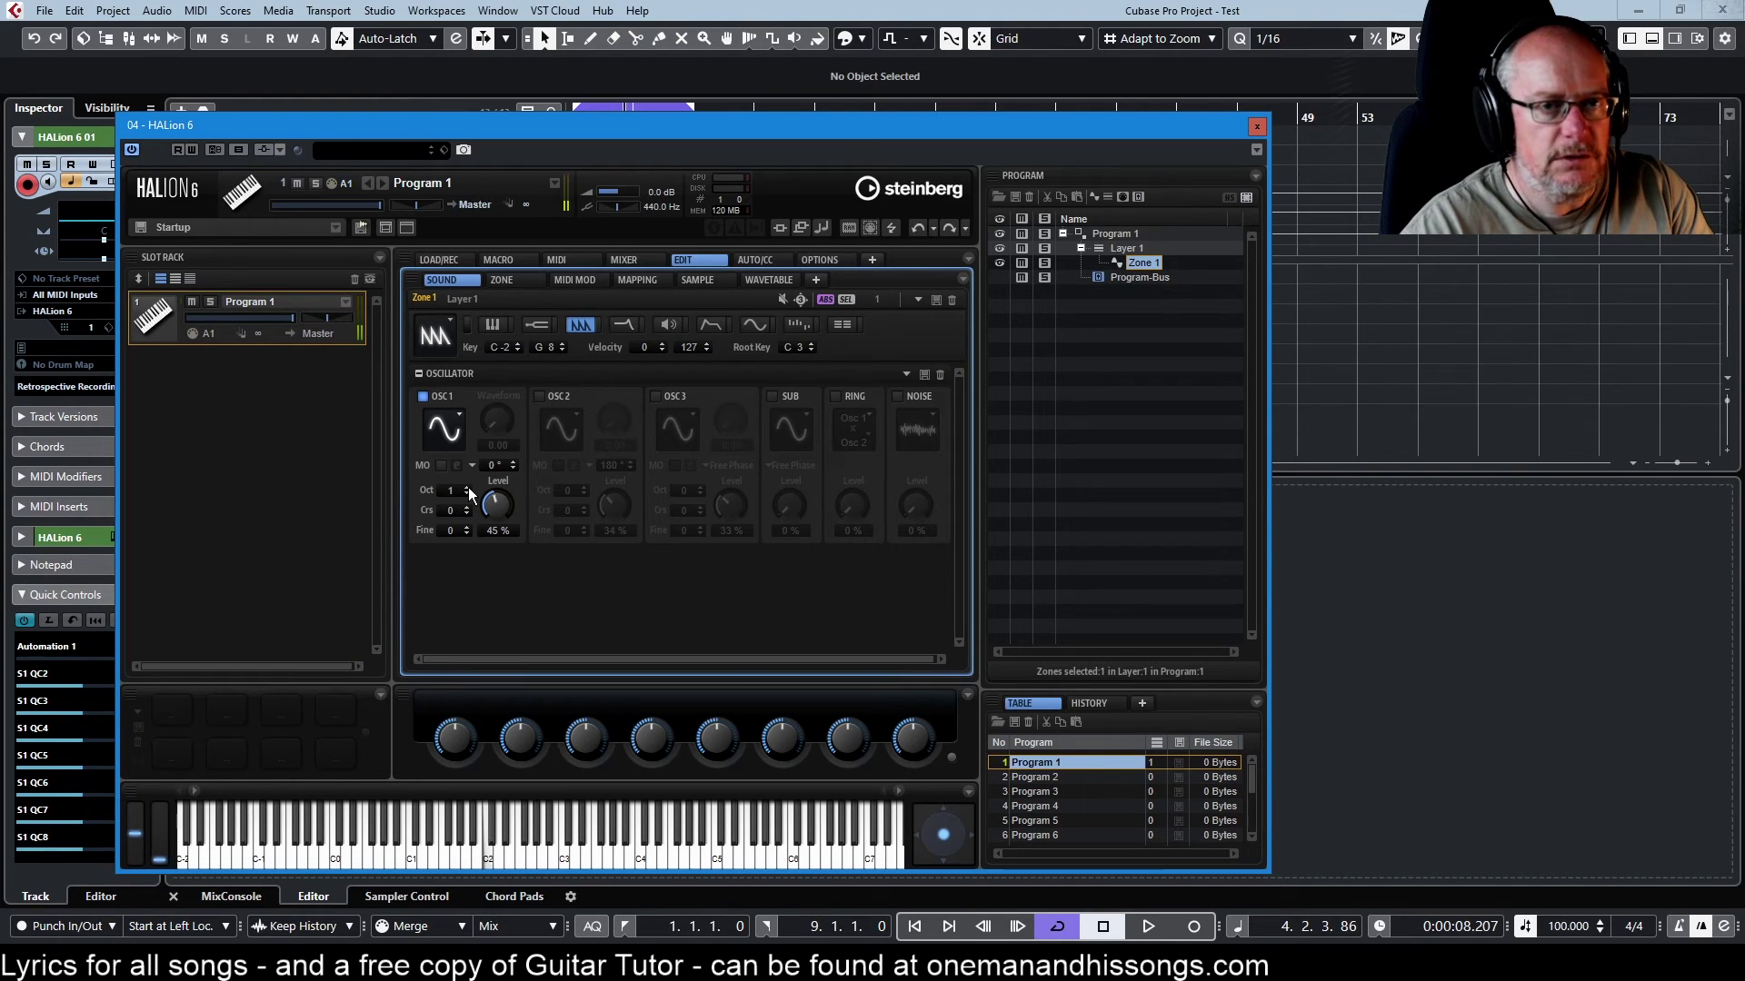
pyautogui.click(467, 488)
pyautogui.click(467, 488)
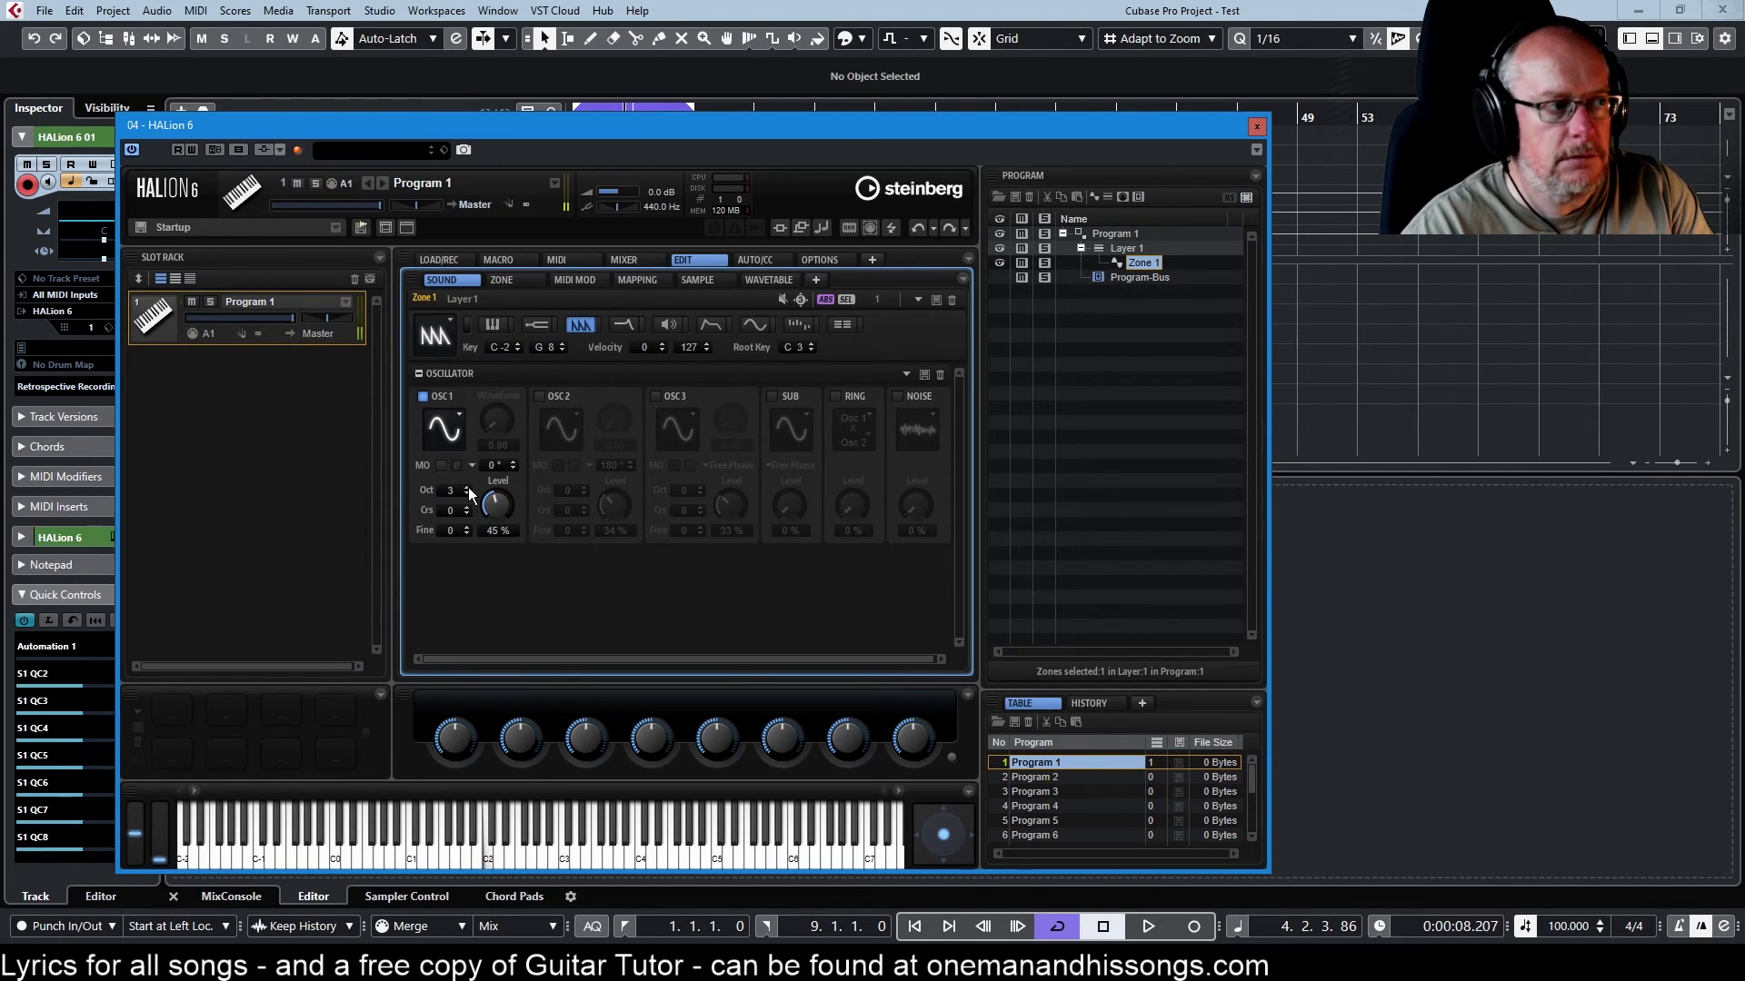
pyautogui.click(467, 495)
pyautogui.click(467, 494)
pyautogui.click(467, 494)
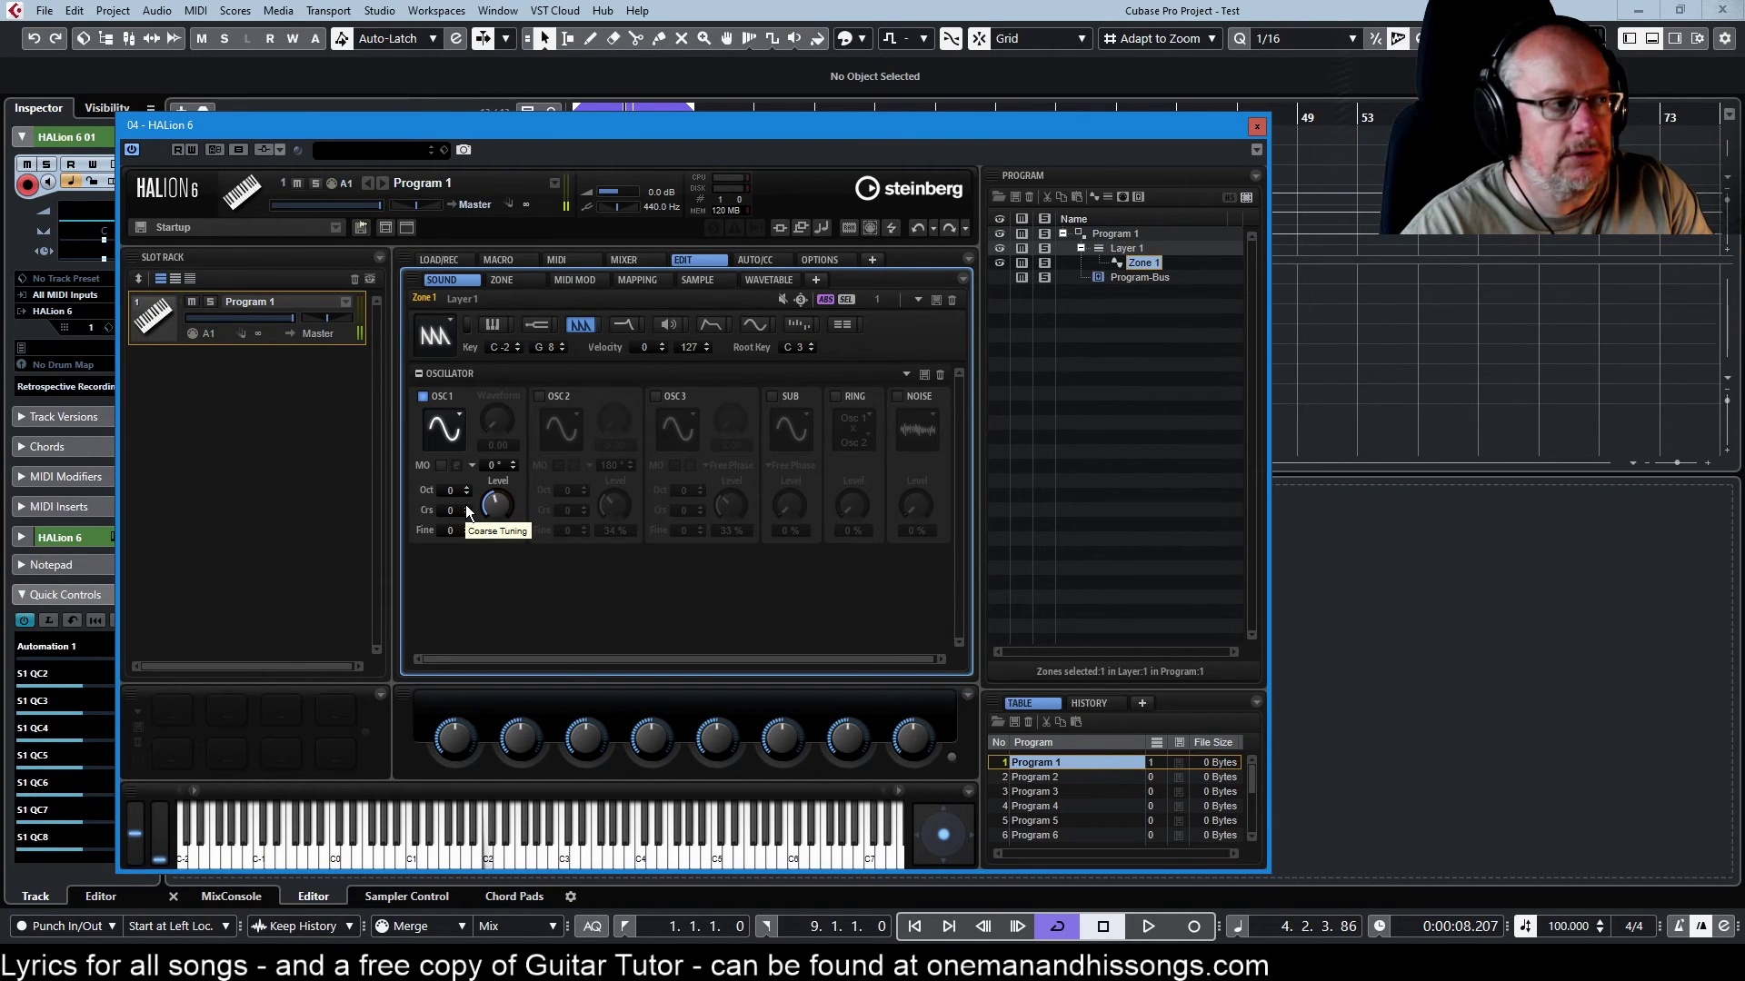
# - Try oscillator 1 coarse tuning up to 3, then leave tuning at 0 and level at 53%
pyautogui.click(467, 509)
pyautogui.click(467, 509)
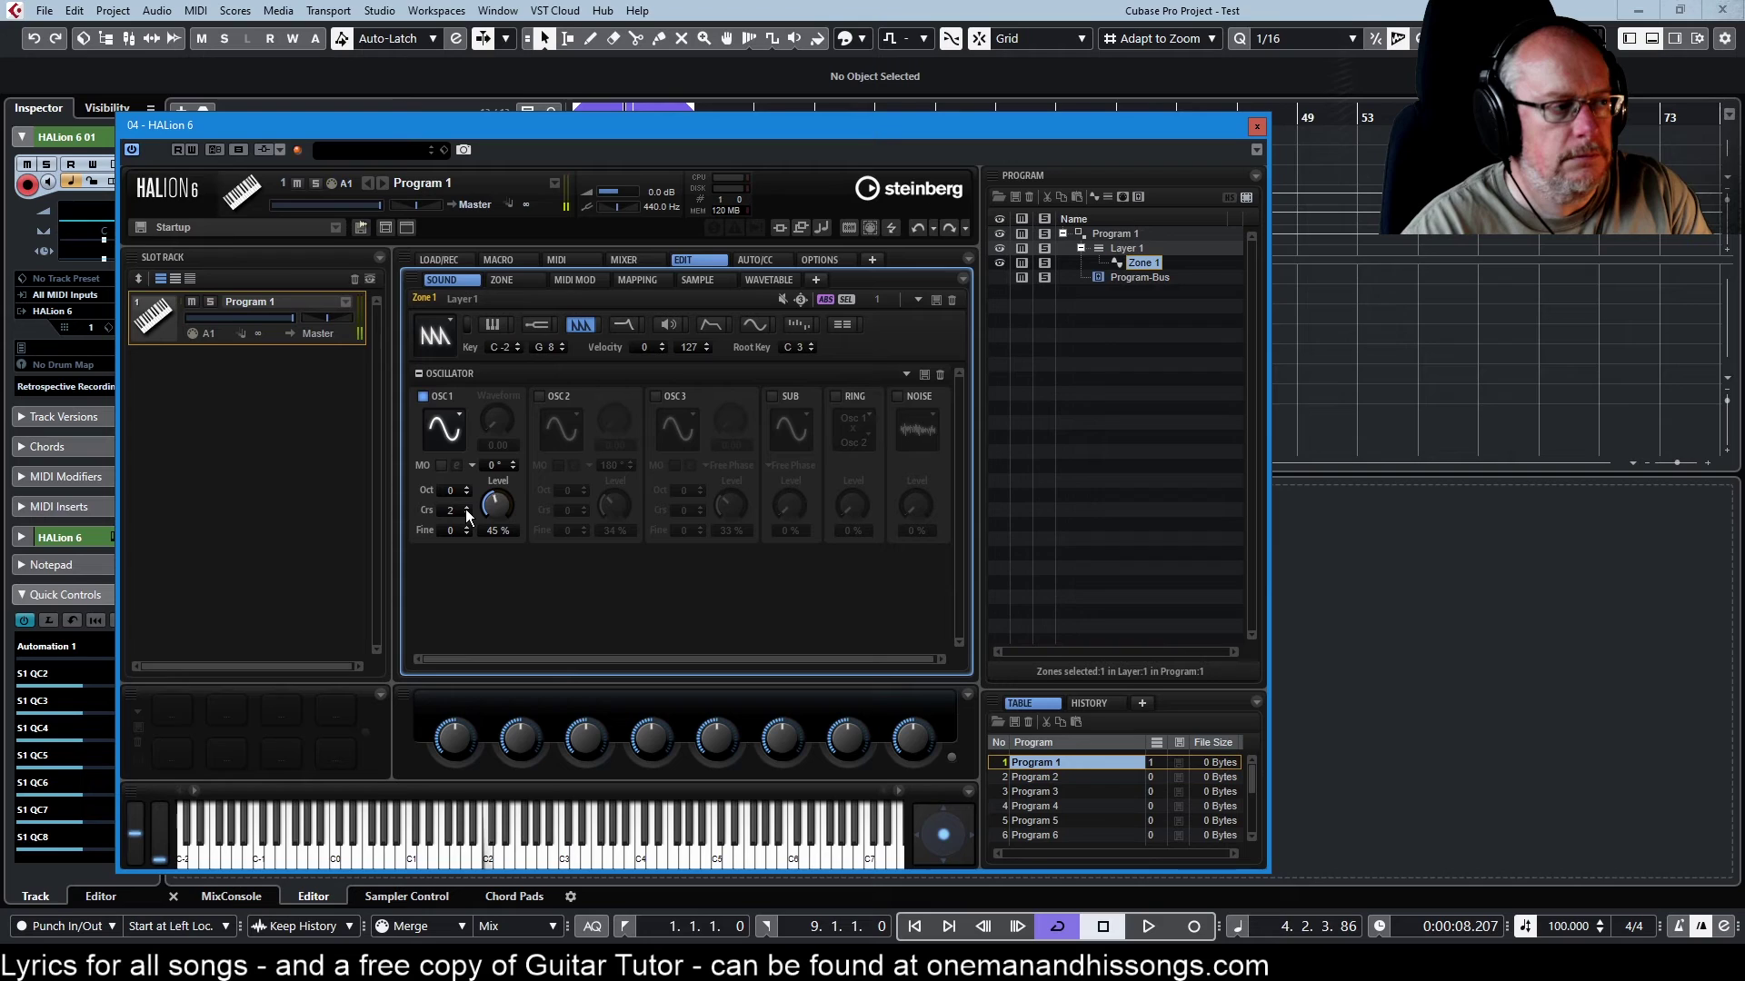
pyautogui.click(467, 510)
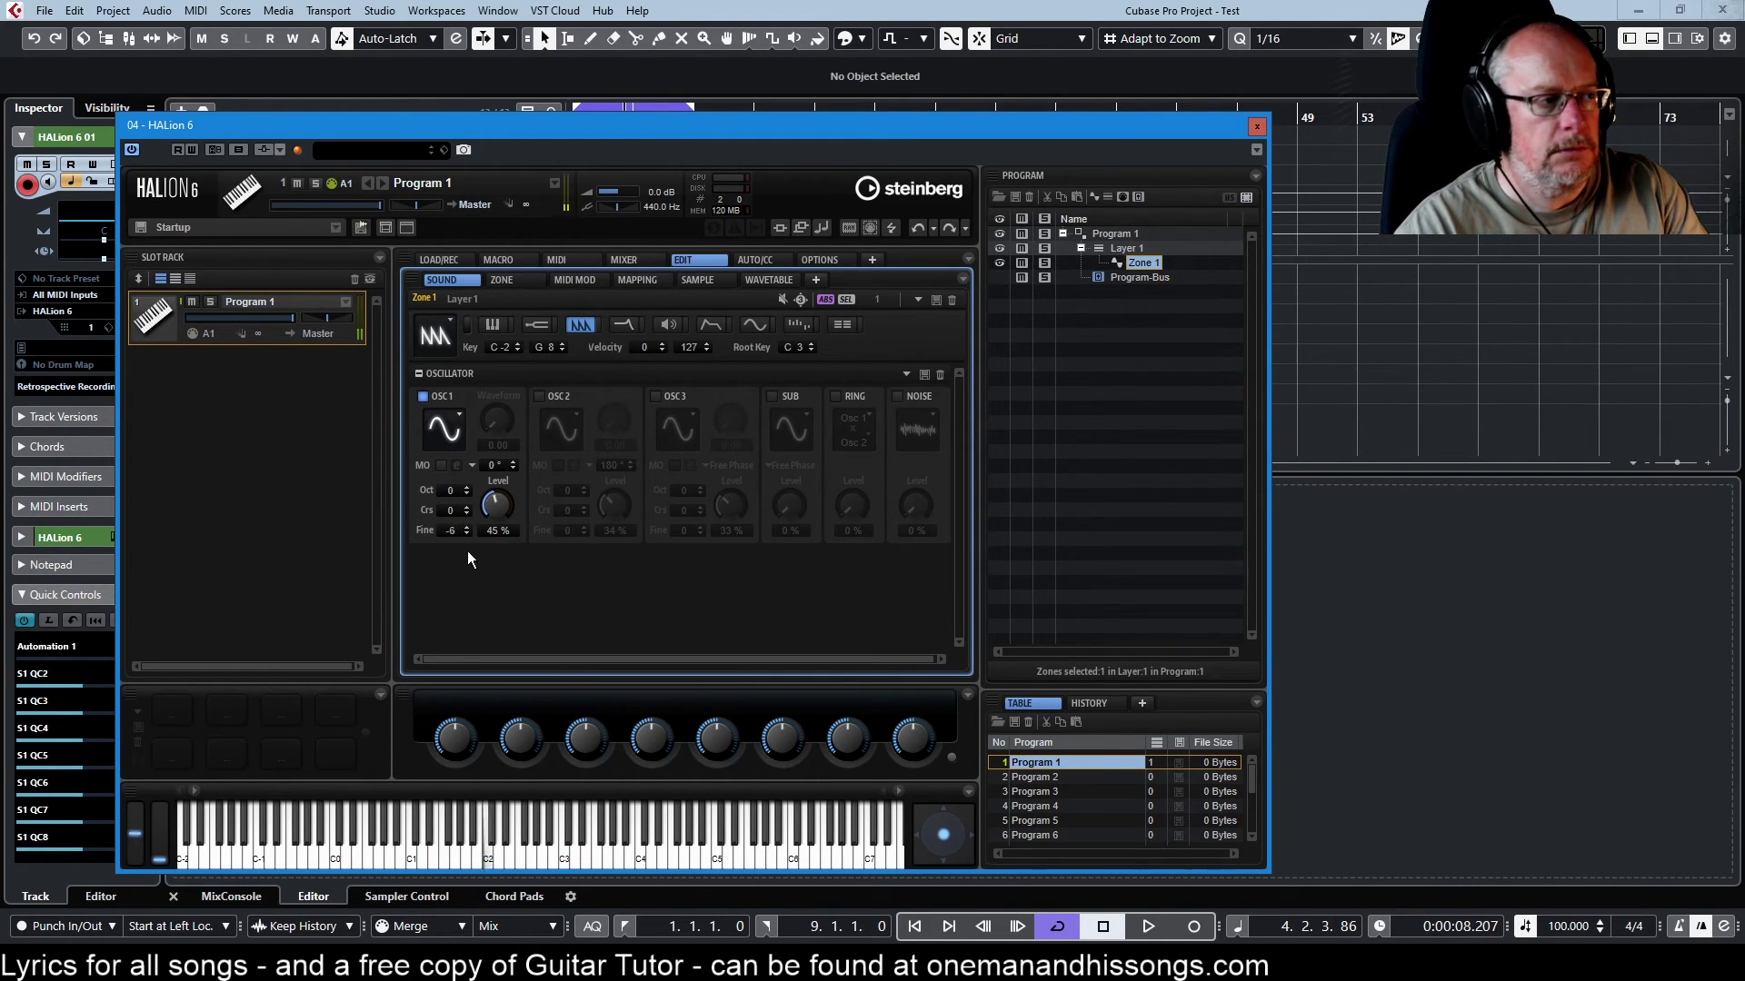
pyautogui.scroll(6, 469, 525)
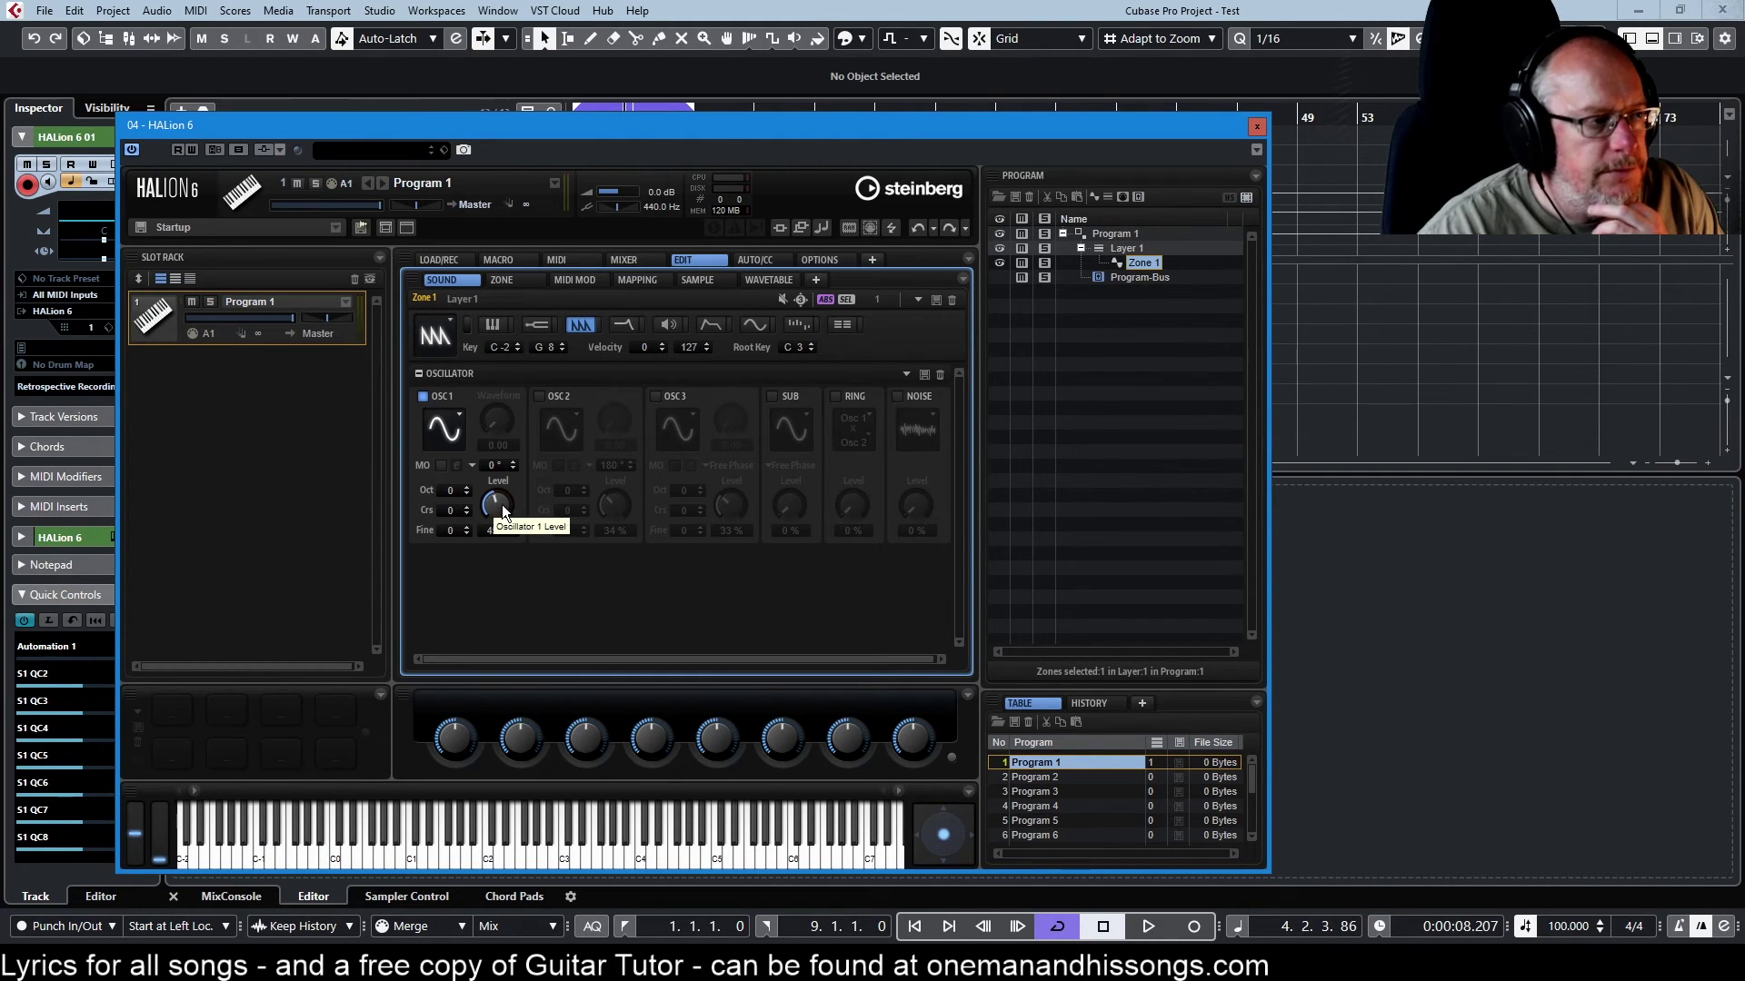
pyautogui.scroll(6, 505, 509)
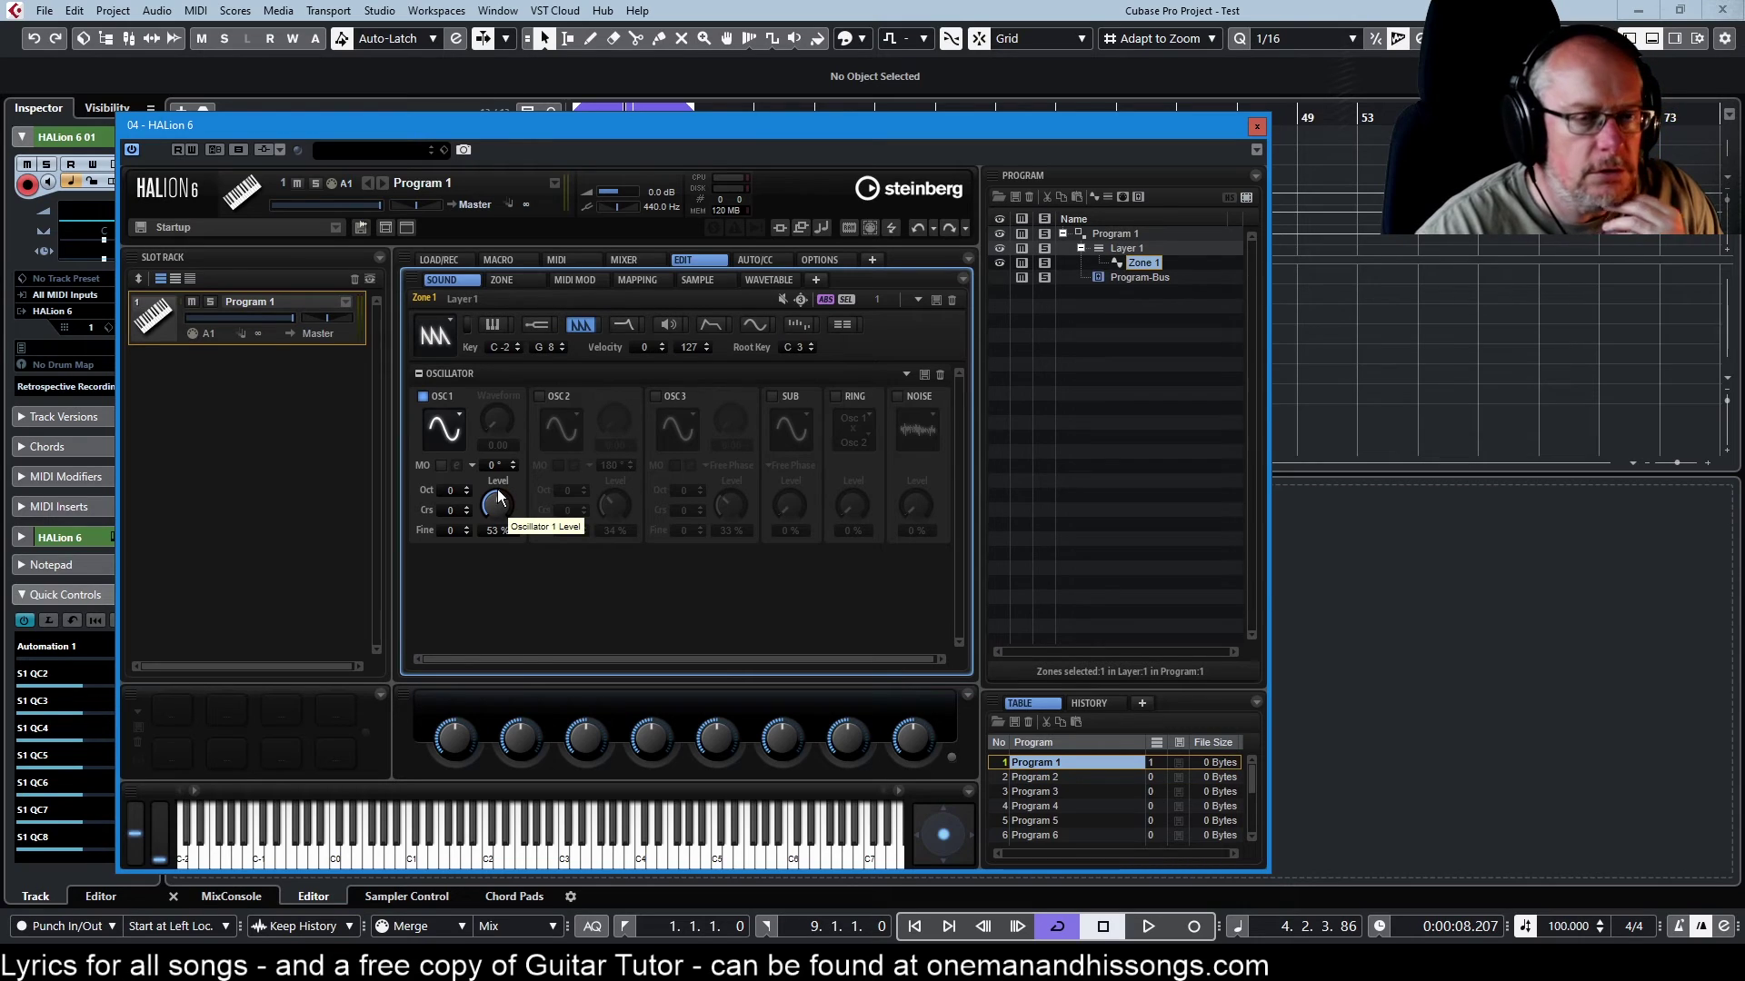
pyautogui.click(444, 434)
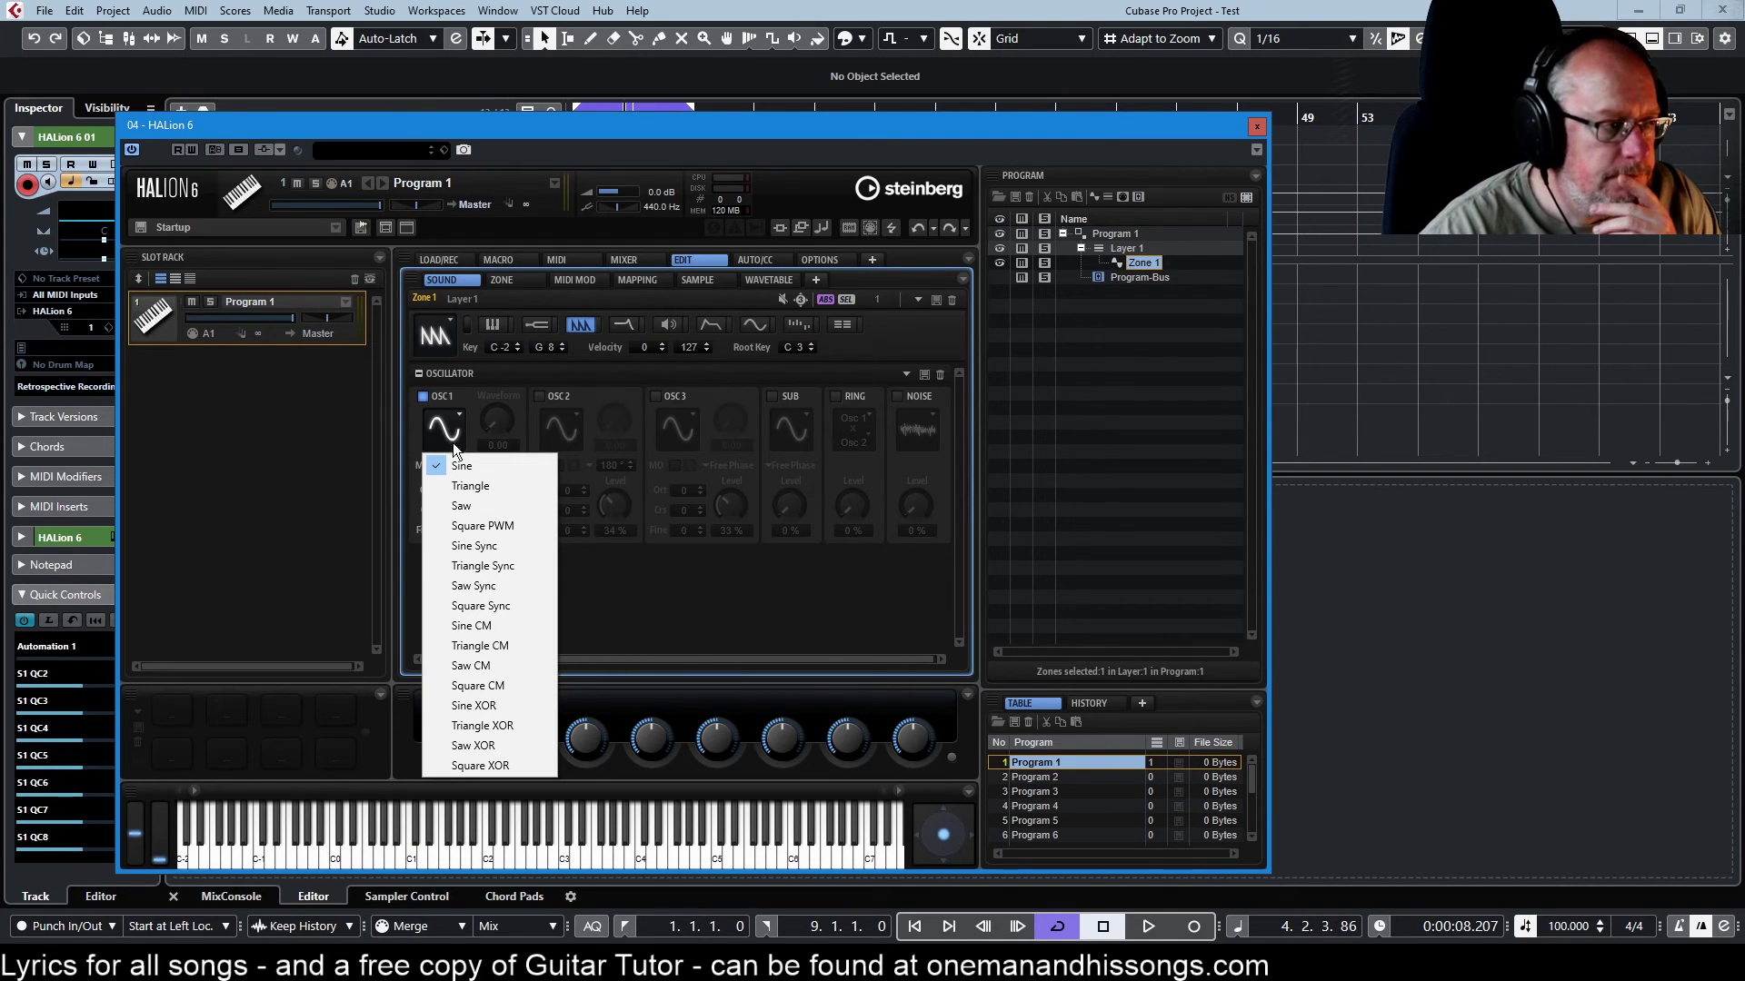
# - Switch oscillator 1's waveform through Triangle and Saw to Square PWM
pyautogui.click(466, 489)
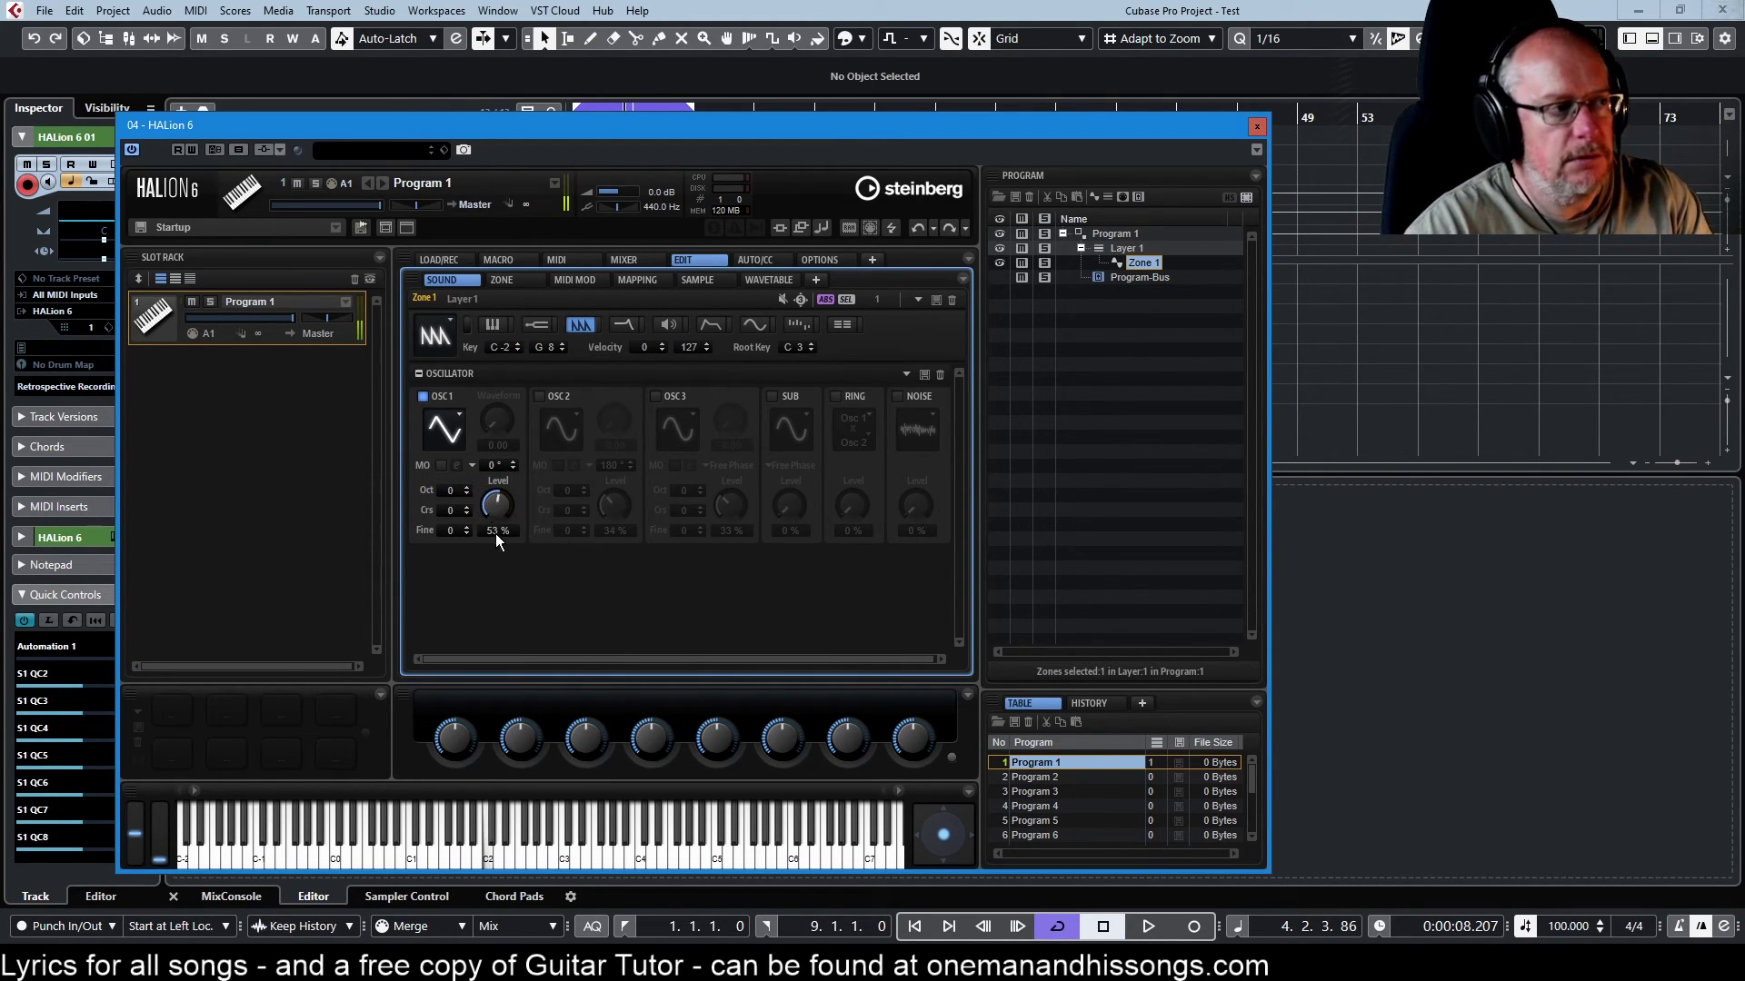
pyautogui.click(444, 433)
pyautogui.click(459, 506)
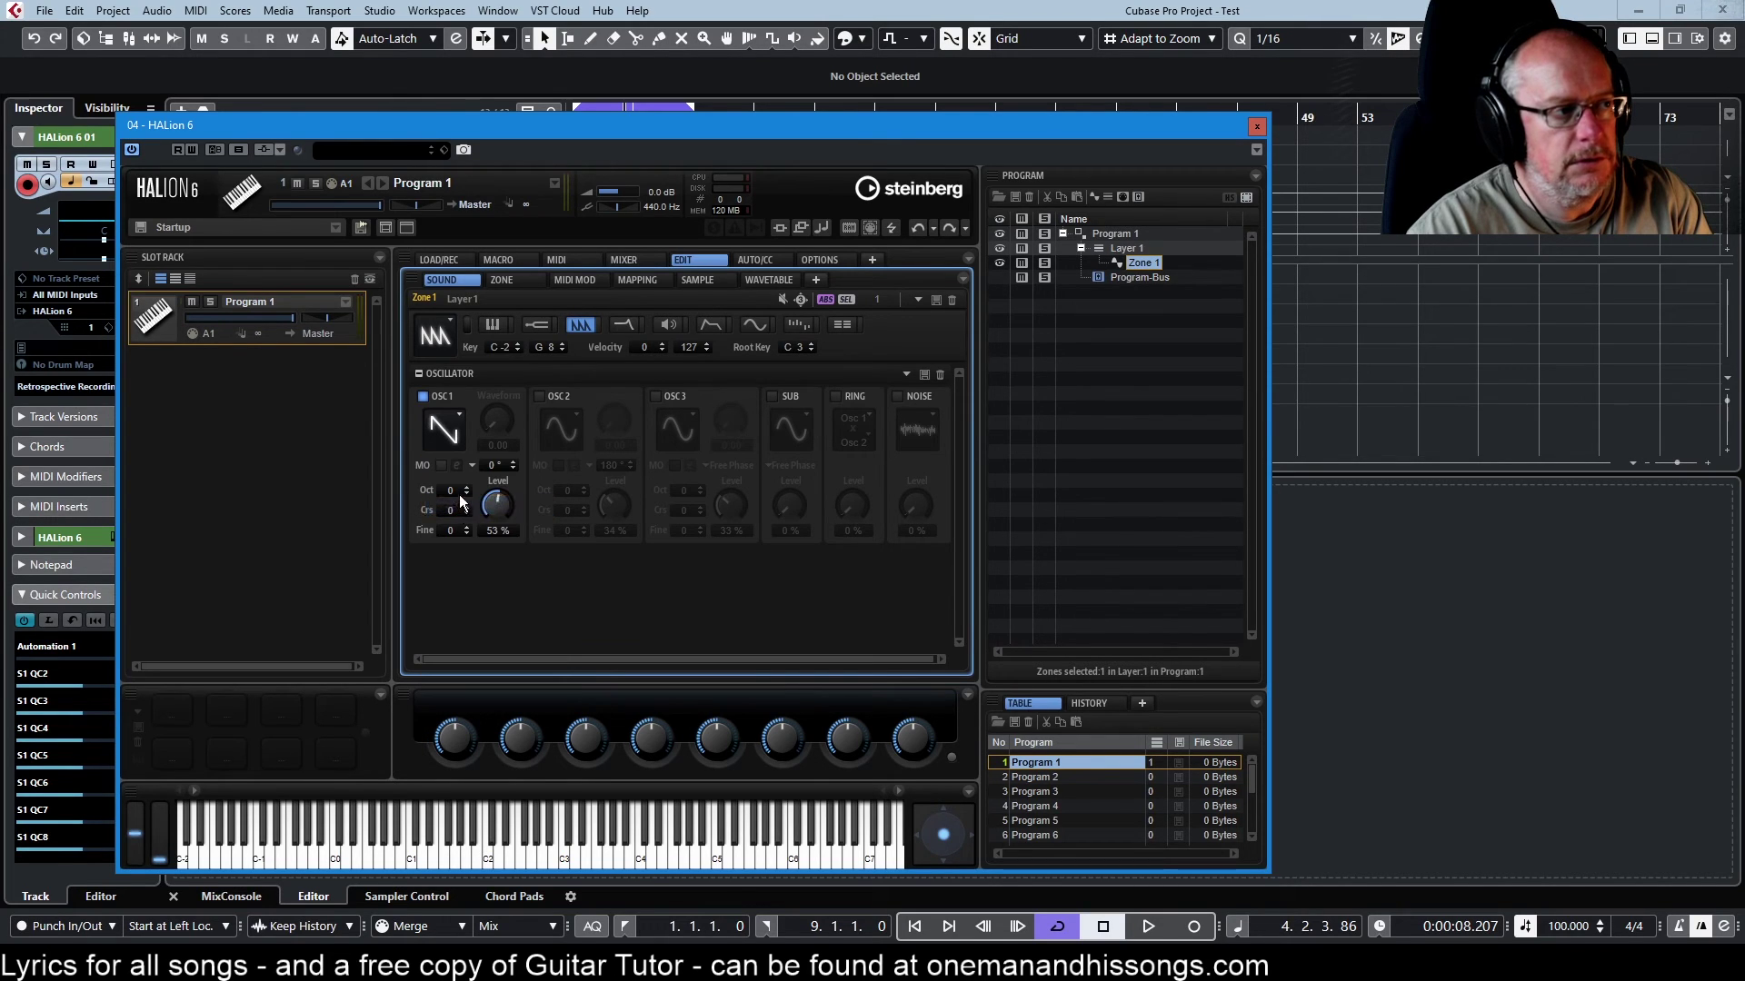
pyautogui.click(450, 441)
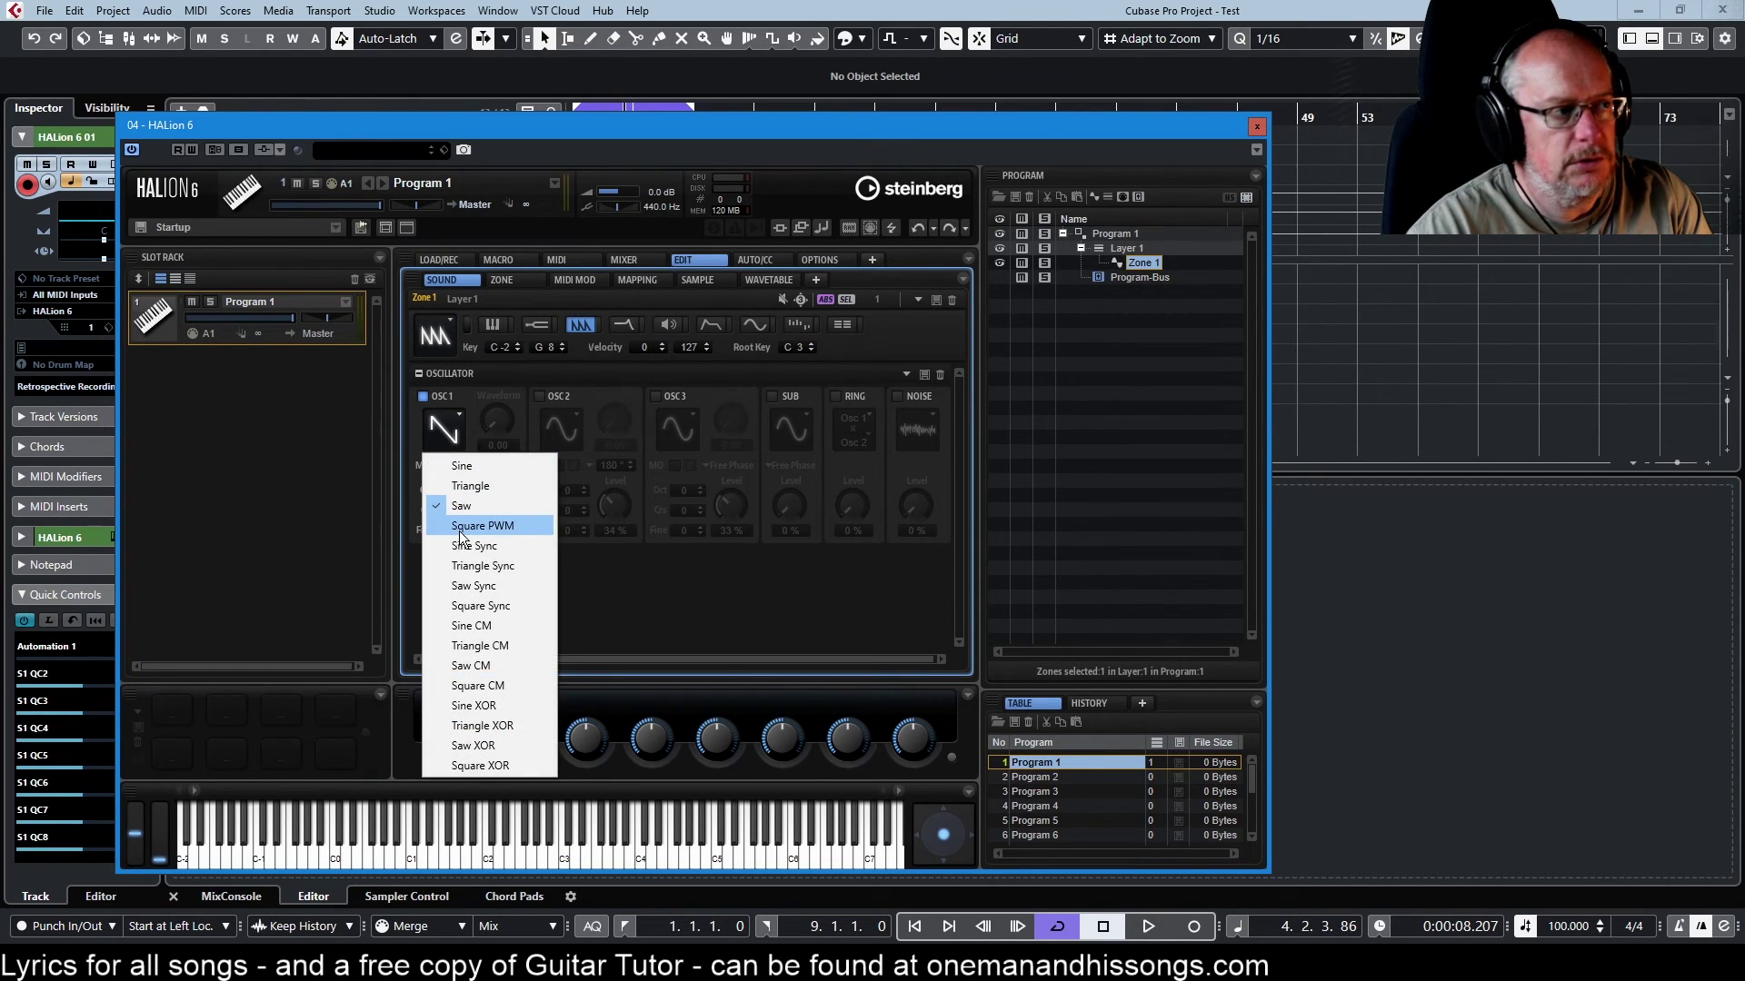
pyautogui.click(486, 522)
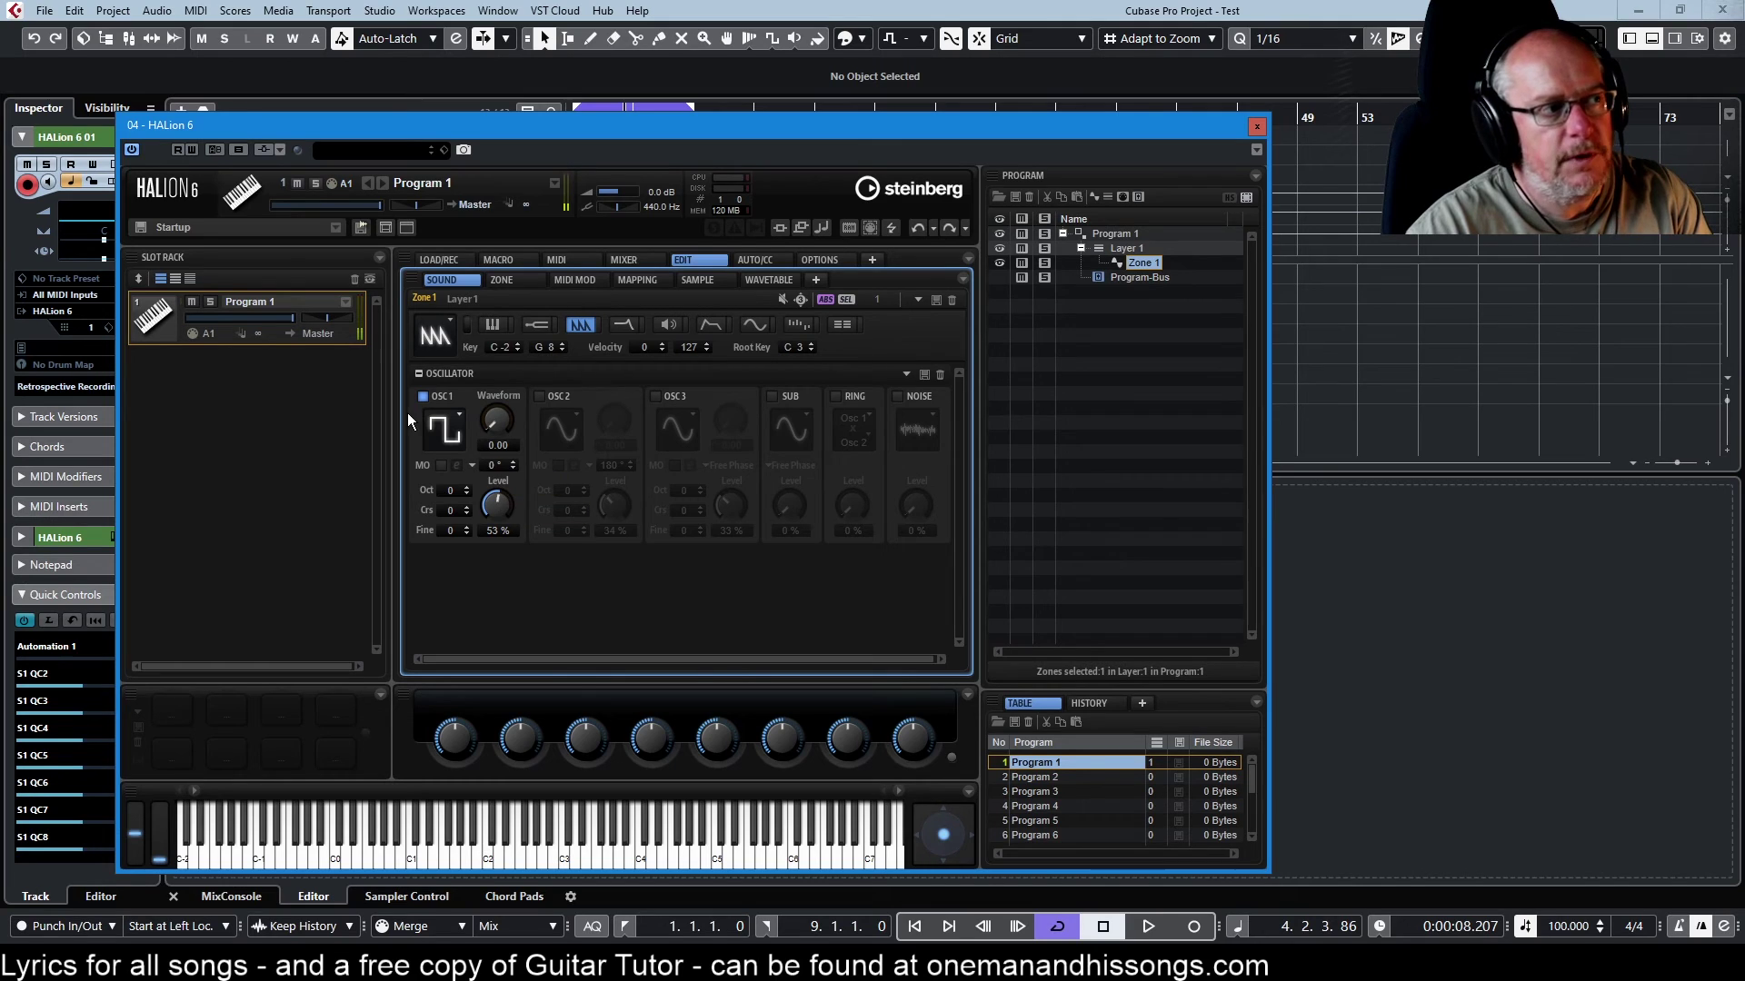
# - Keep Square PWM and narrow its pulse width to 47.00 while watching MultiScope
pyautogui.click(463, 440)
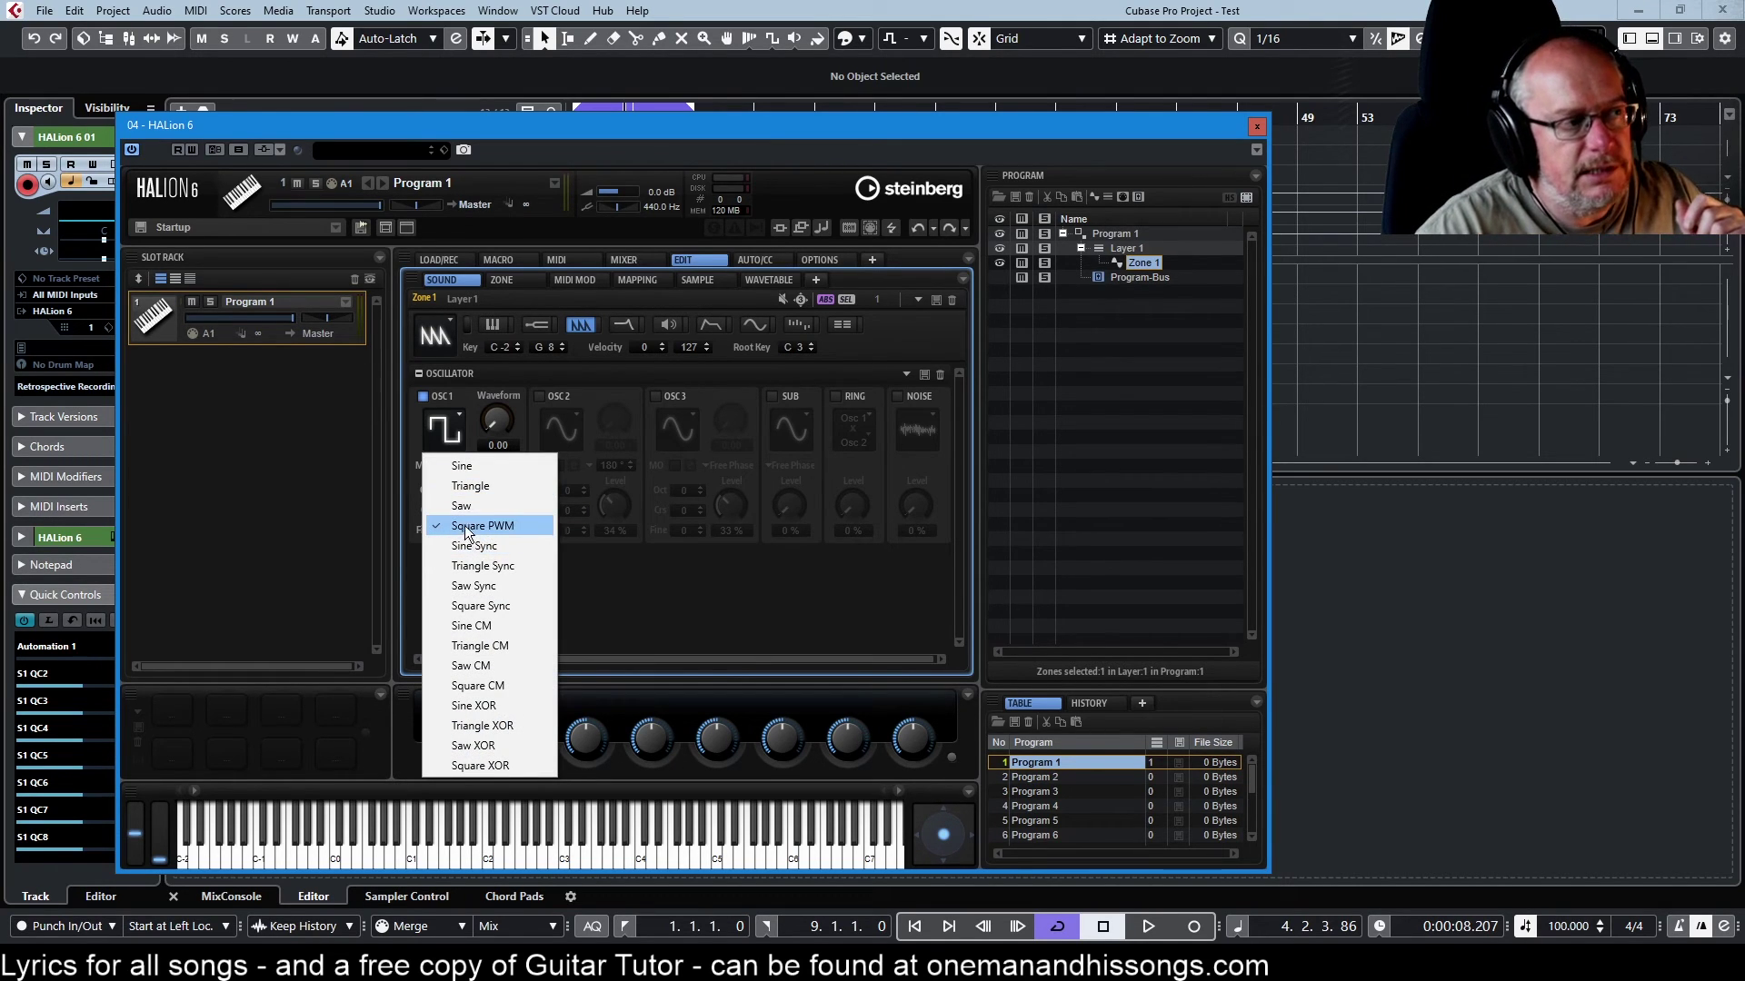
pyautogui.click(586, 562)
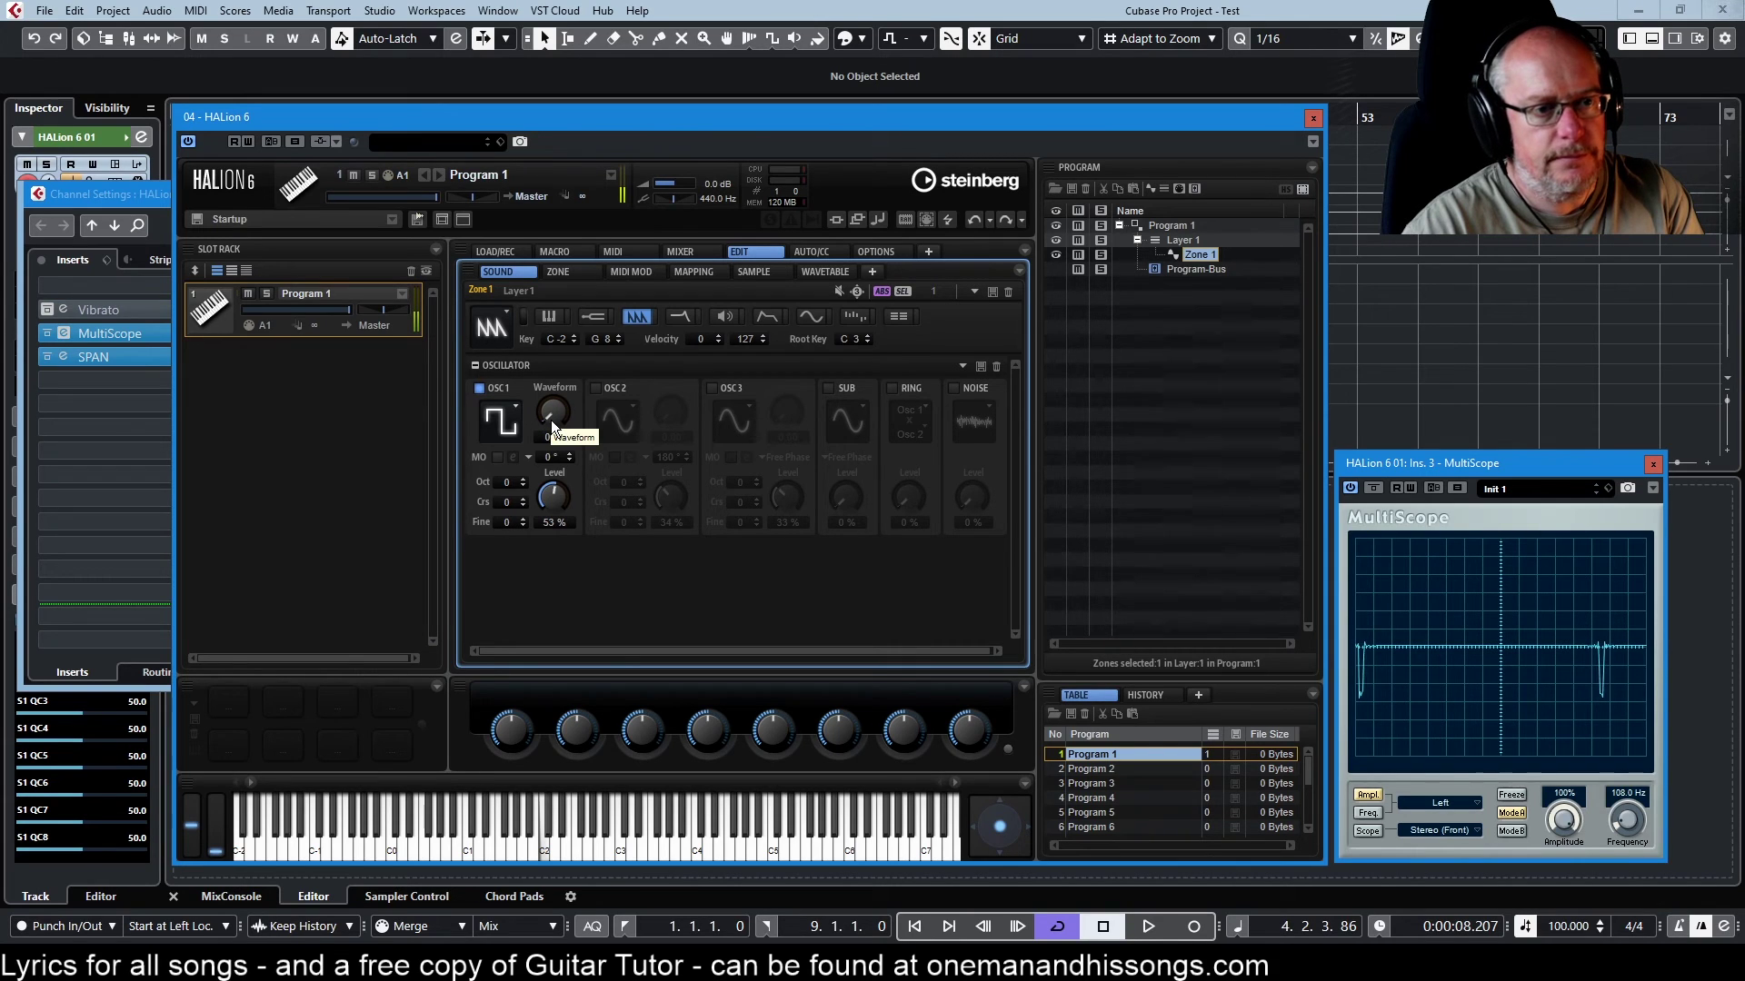
pyautogui.moveTo(559, 417); pyautogui.dragTo(538, 314)
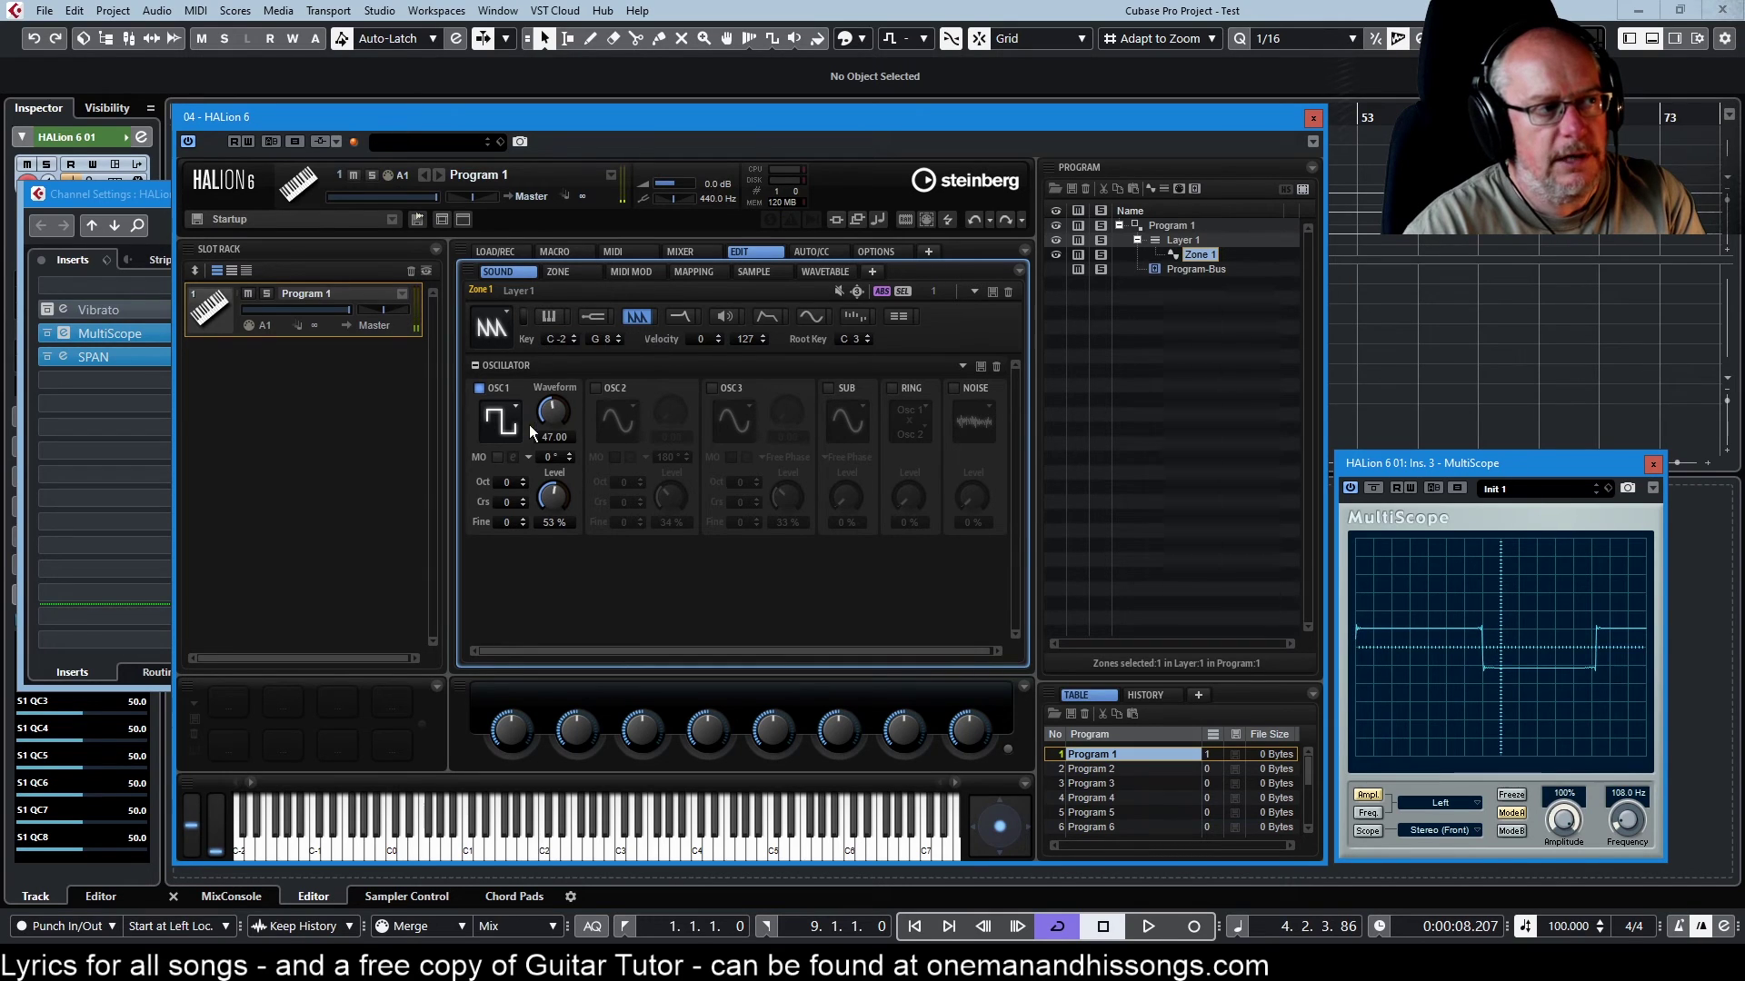
# - Lower the MultiScope frequency to show more cycles and widen the pulse width to 70
pyautogui.scroll(2, 545, 439)
pyautogui.scroll(3, 548, 439)
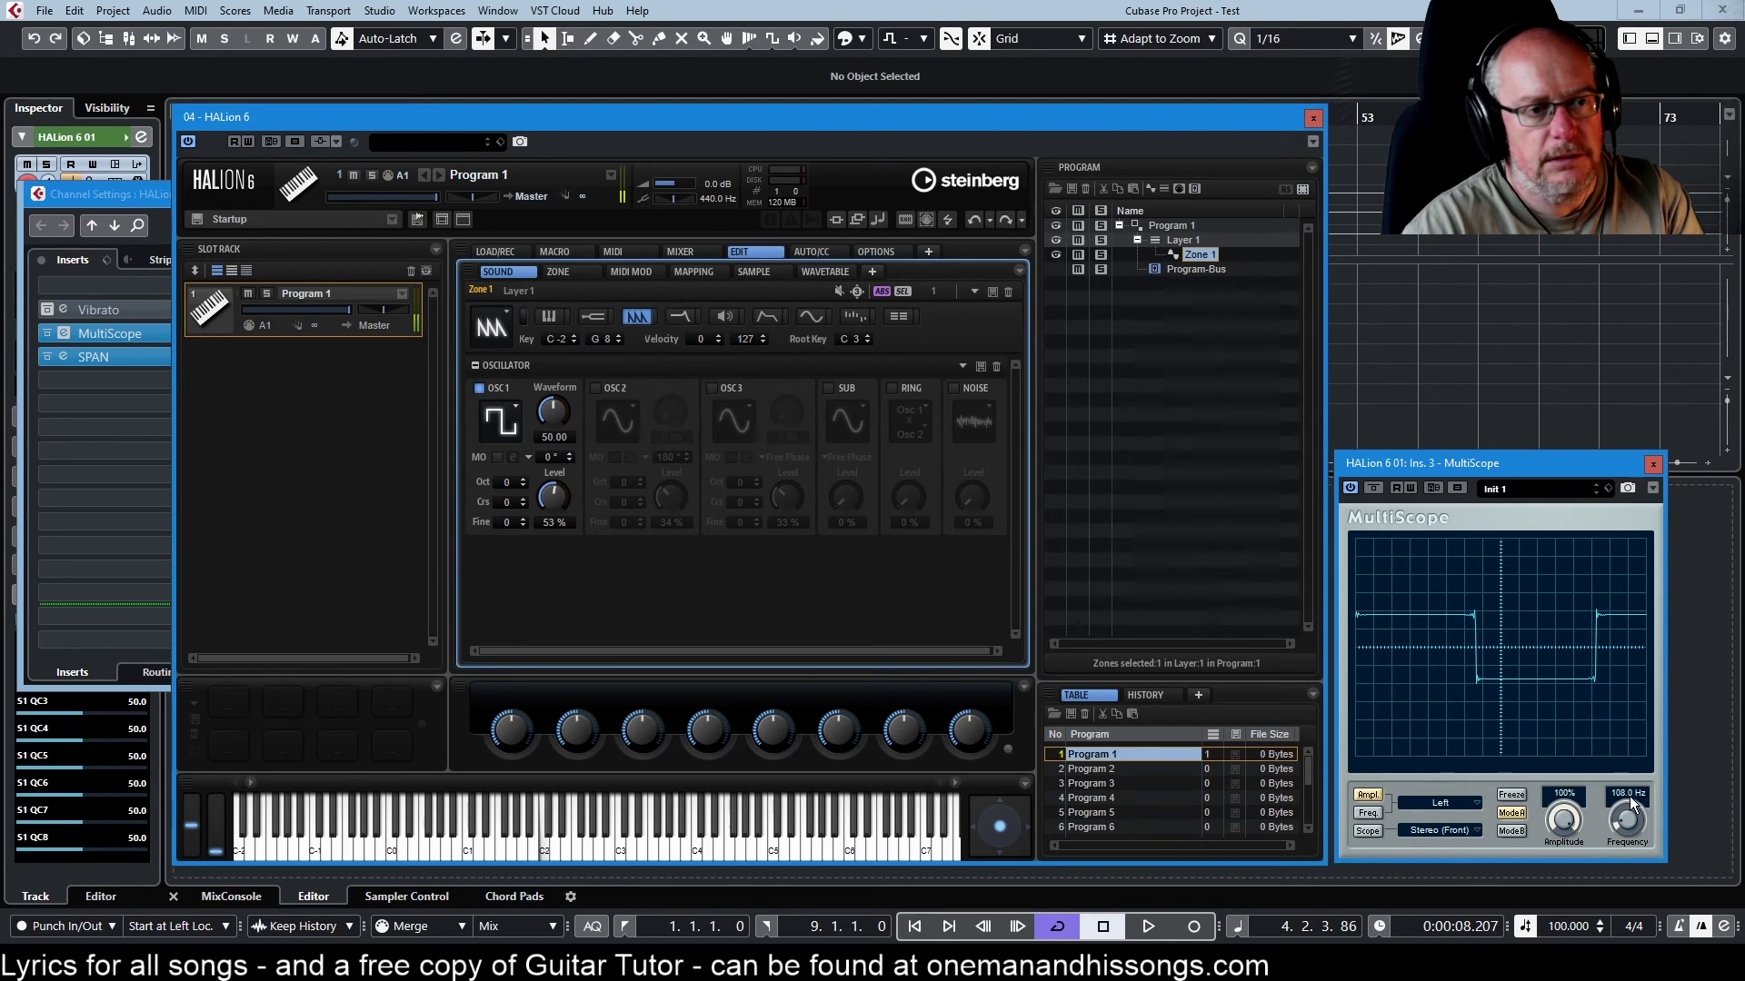
pyautogui.moveTo(1629, 816)
pyautogui.mouseDown()
pyautogui.moveTo(1629, 836)
pyautogui.moveTo(1628, 821)
pyautogui.mouseUp()
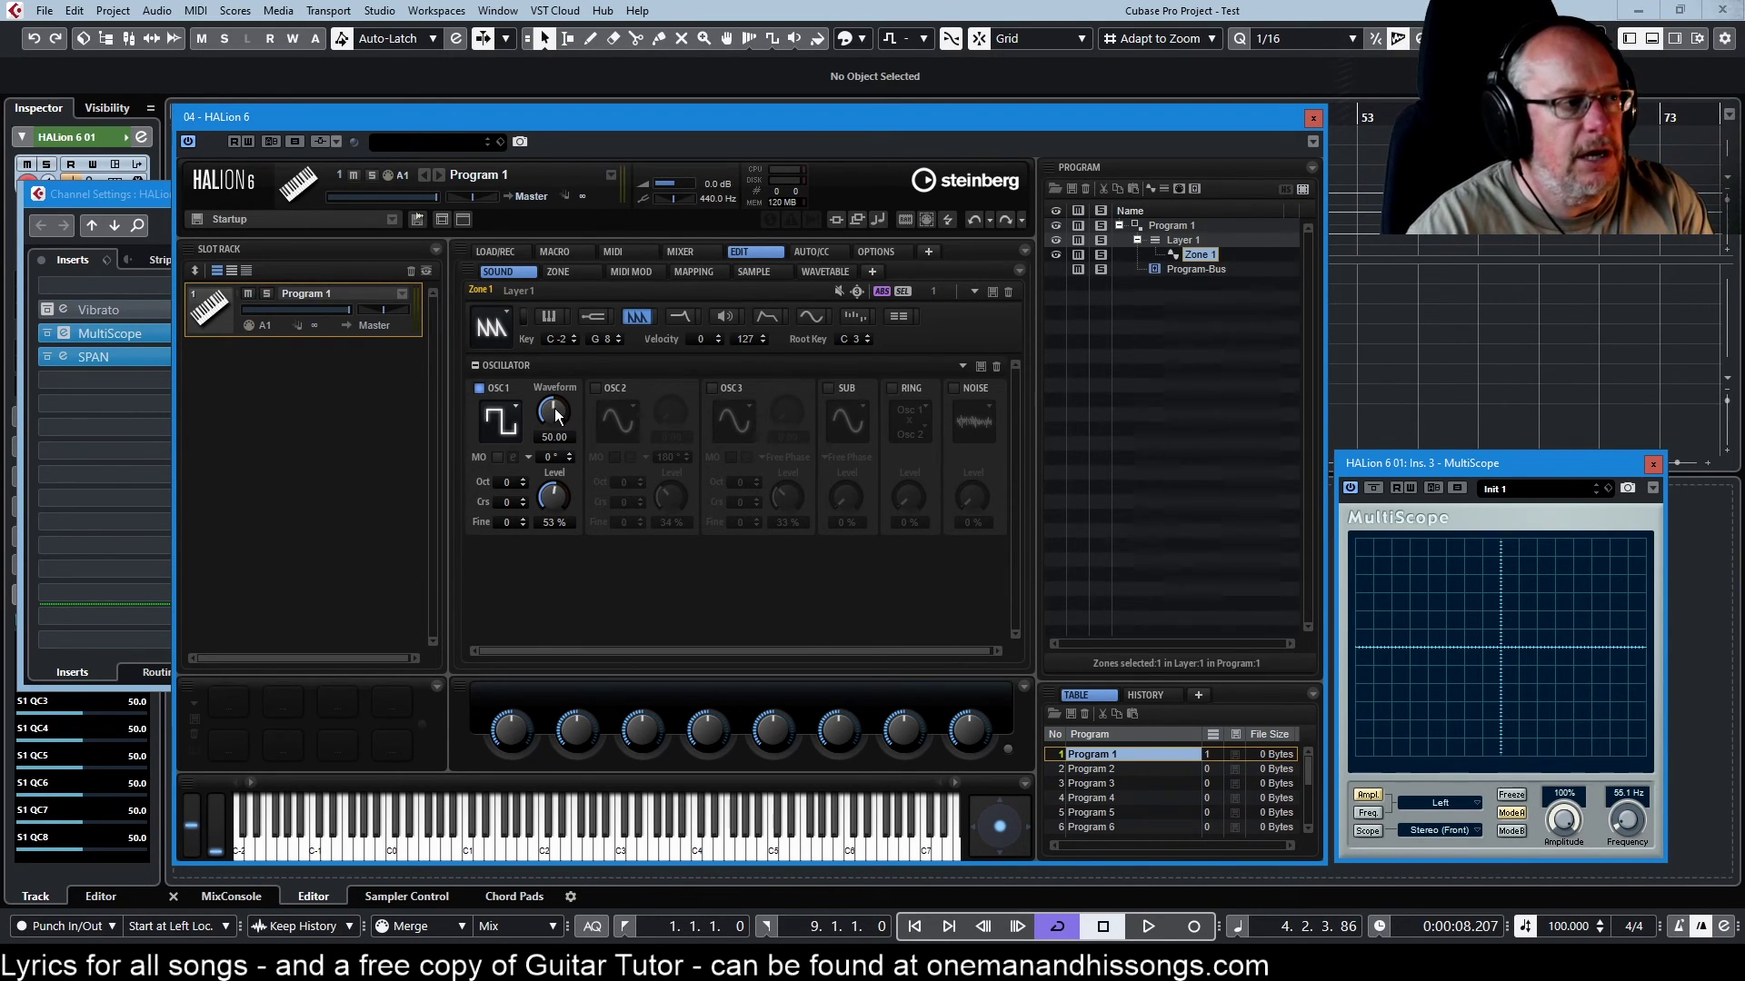
pyautogui.moveTo(557, 415); pyautogui.dragTo(559, 336)
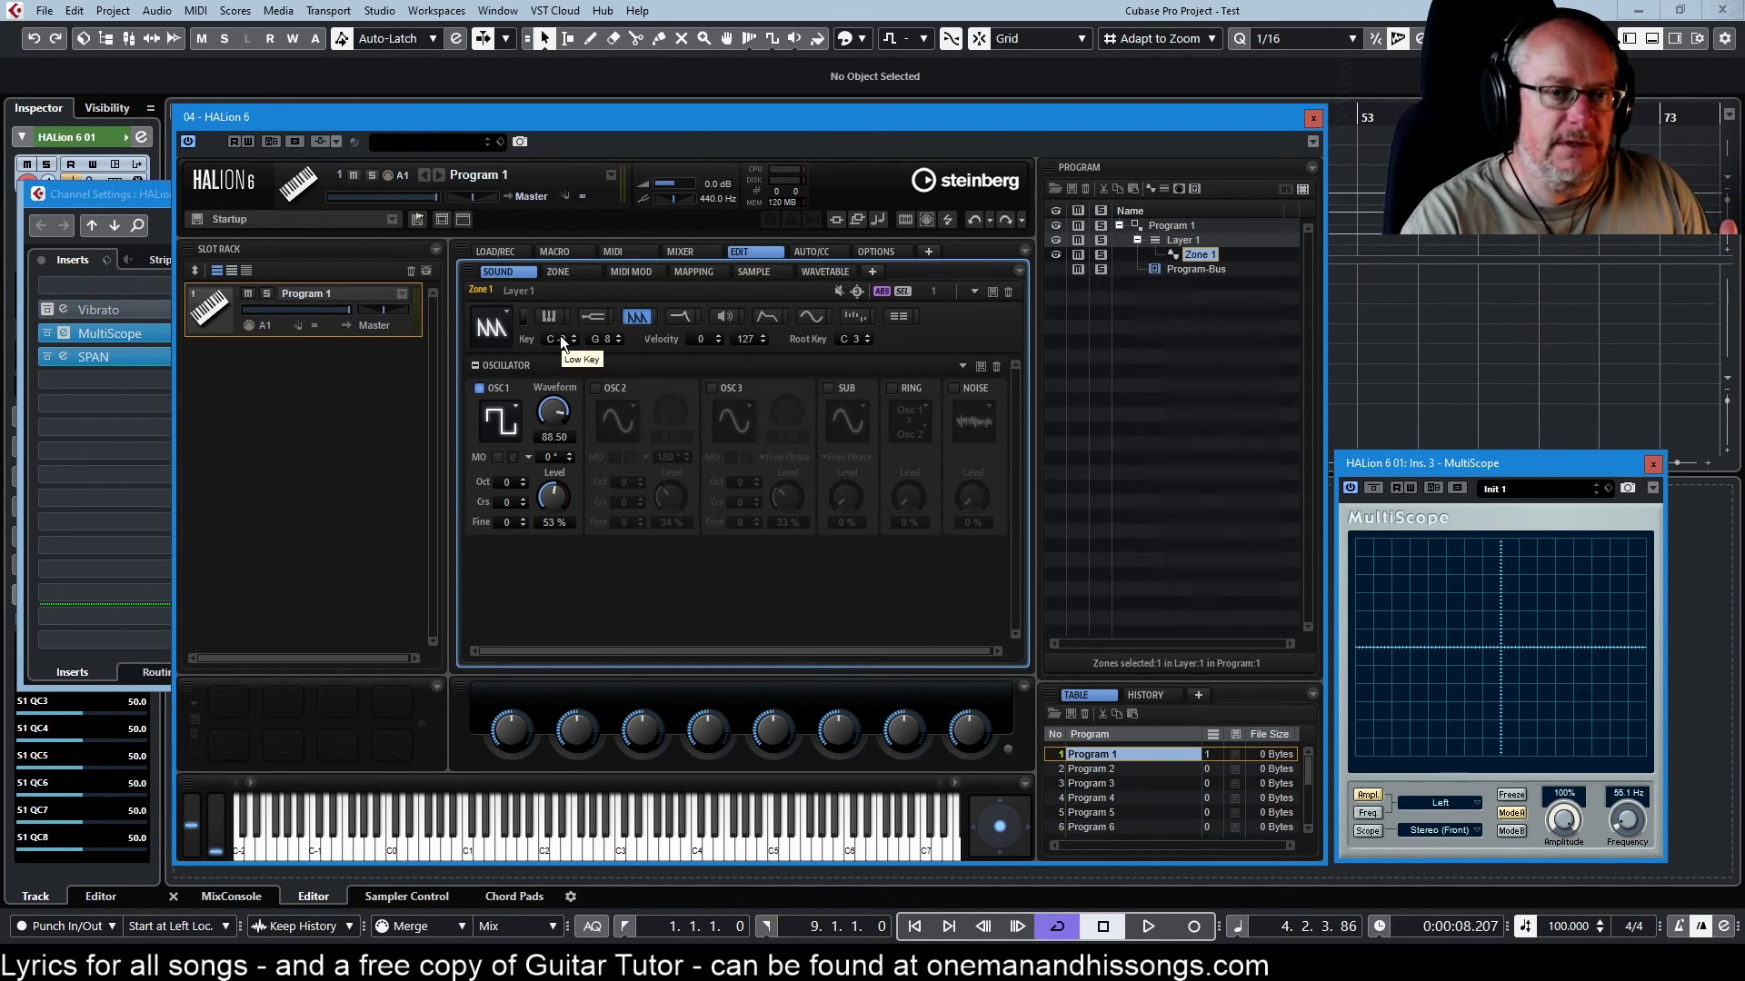
# - Enter pulse widths of 80 and then 20, and finally reset it to 50
pyautogui.doubleClick(558, 437)
pyautogui.write('80')
pyautogui.press('Return')
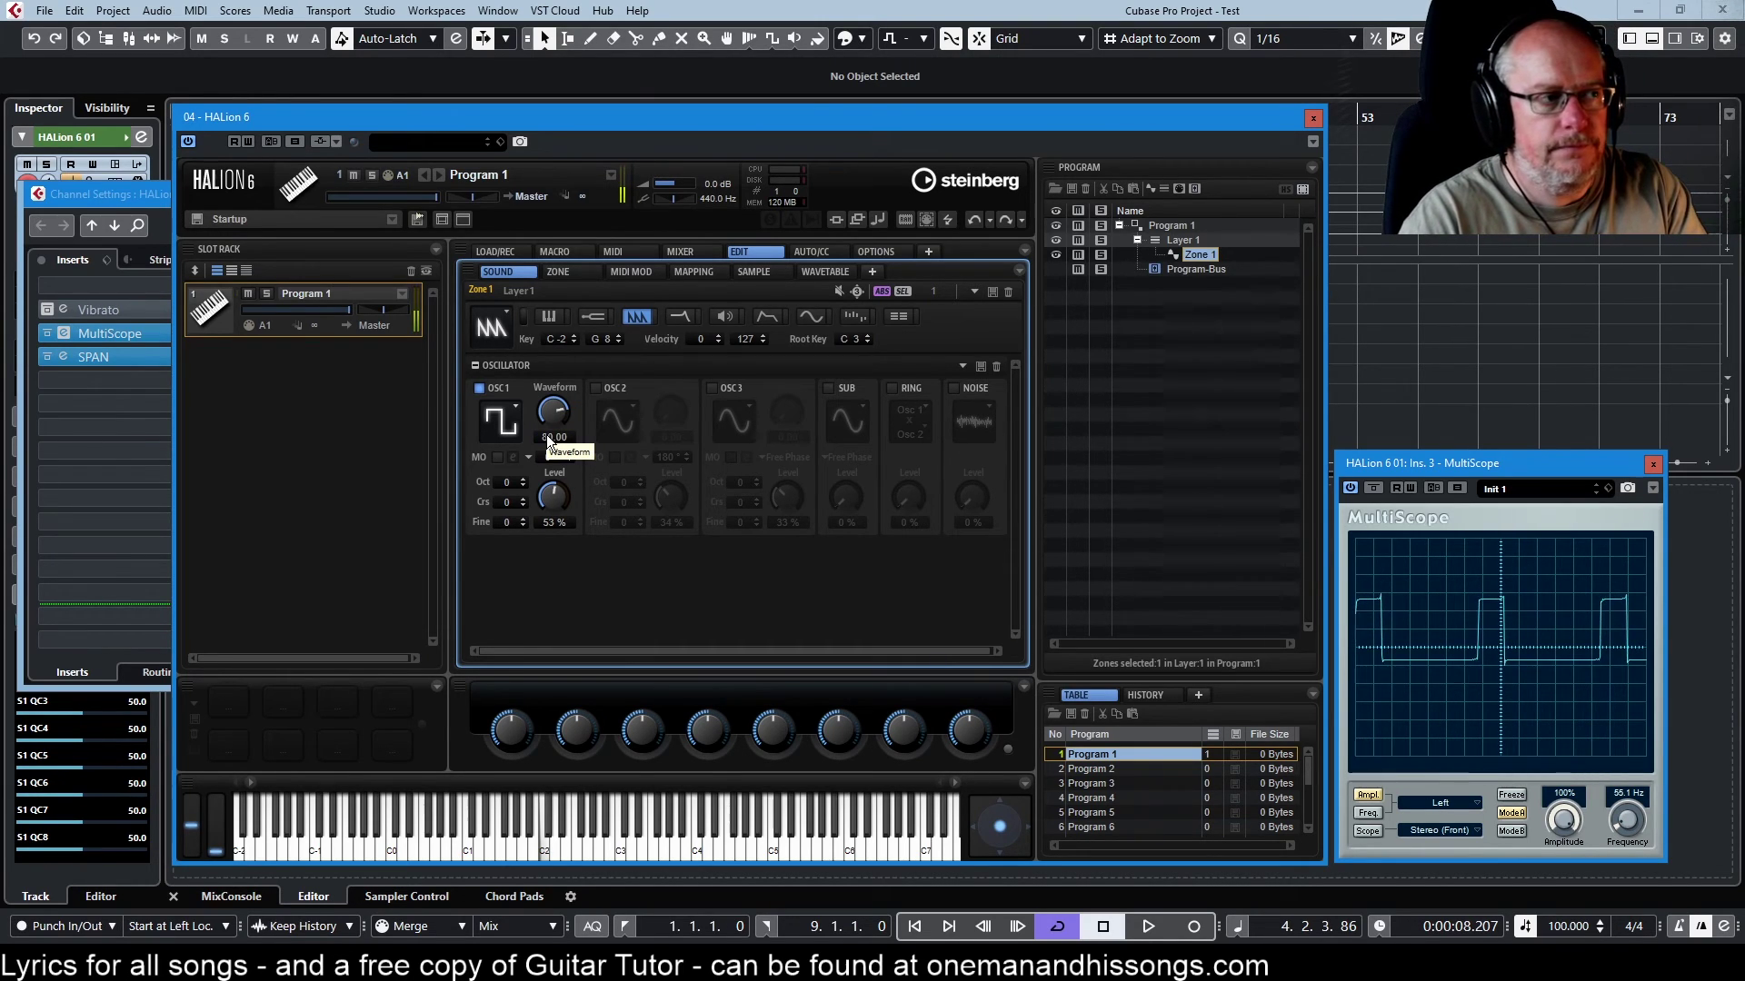
pyautogui.doubleClick(549, 437)
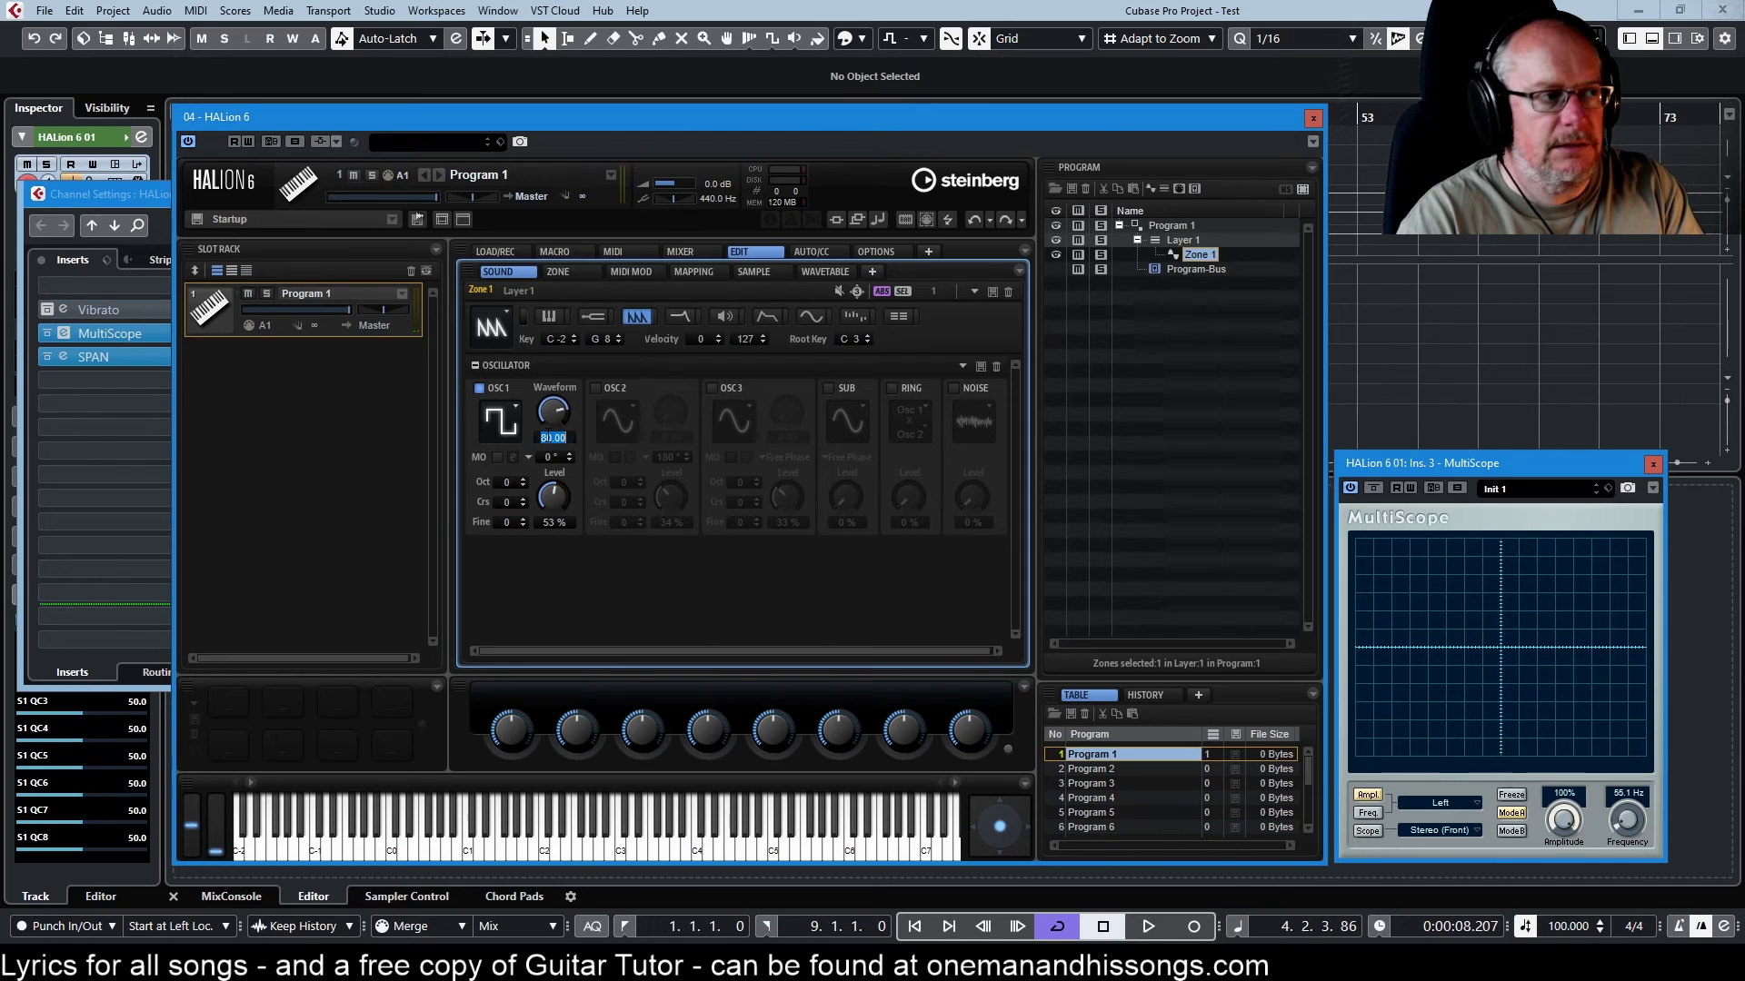
pyautogui.write('20')
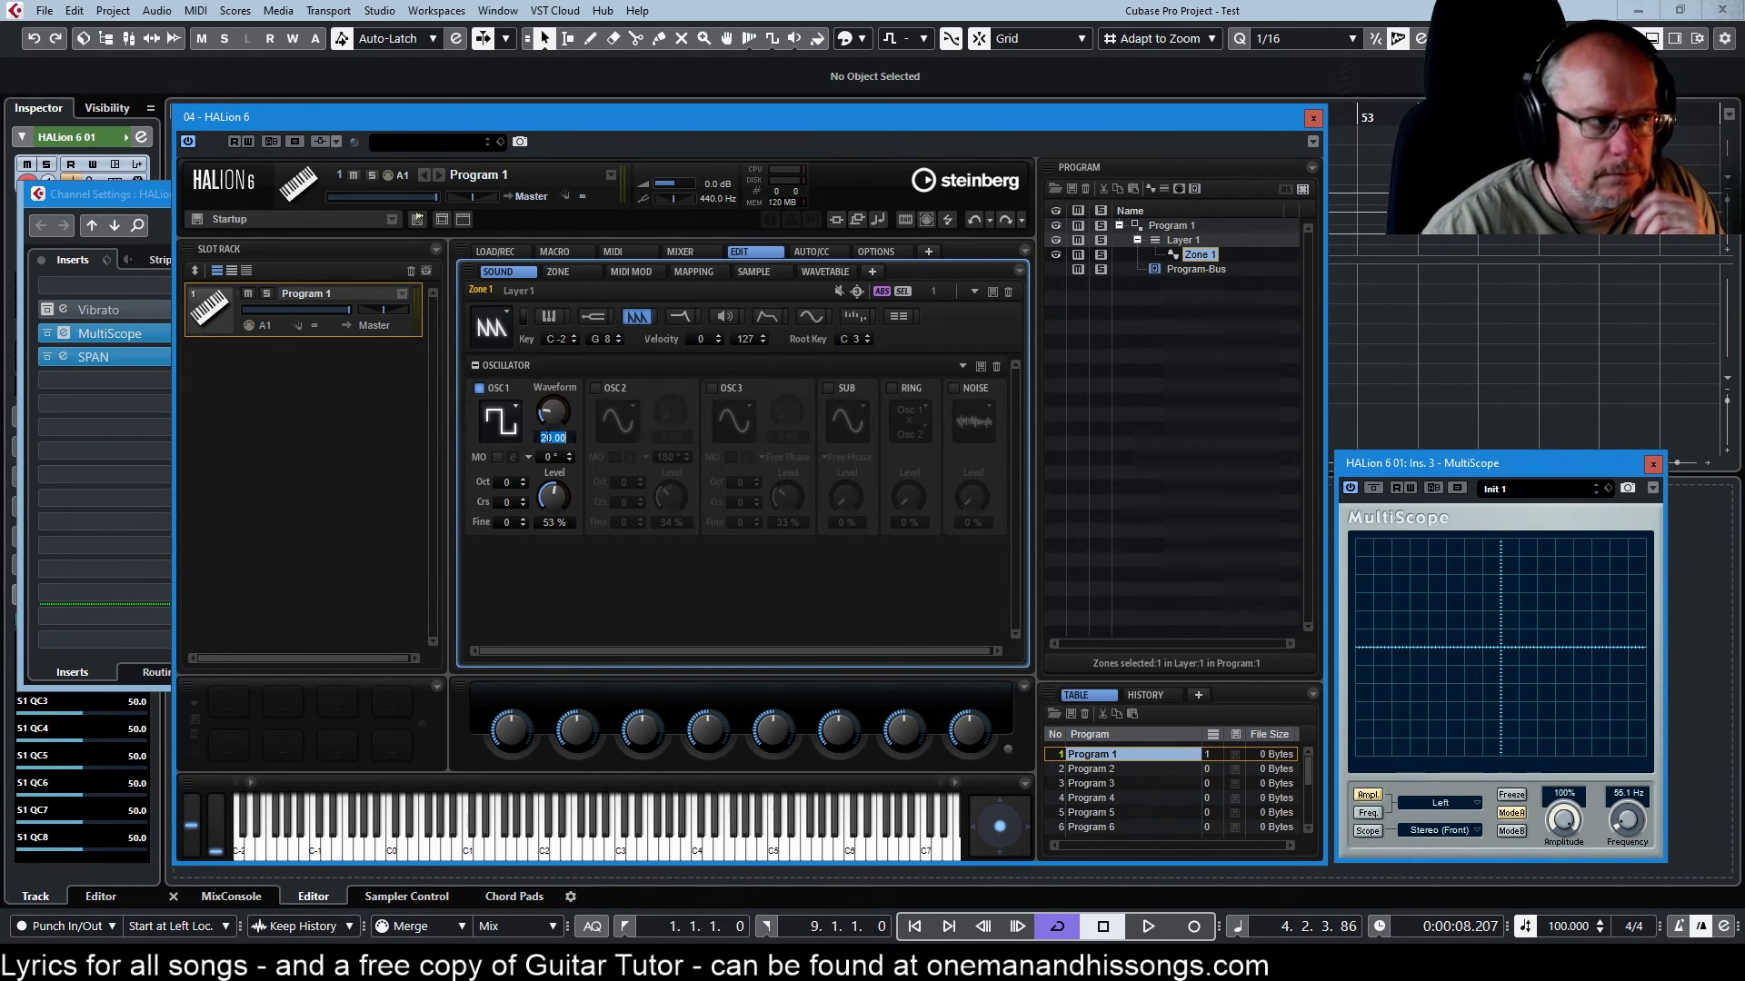
pyautogui.keyDown('ctrl'); pyautogui.click(547, 435); pyautogui.keyUp('ctrl')
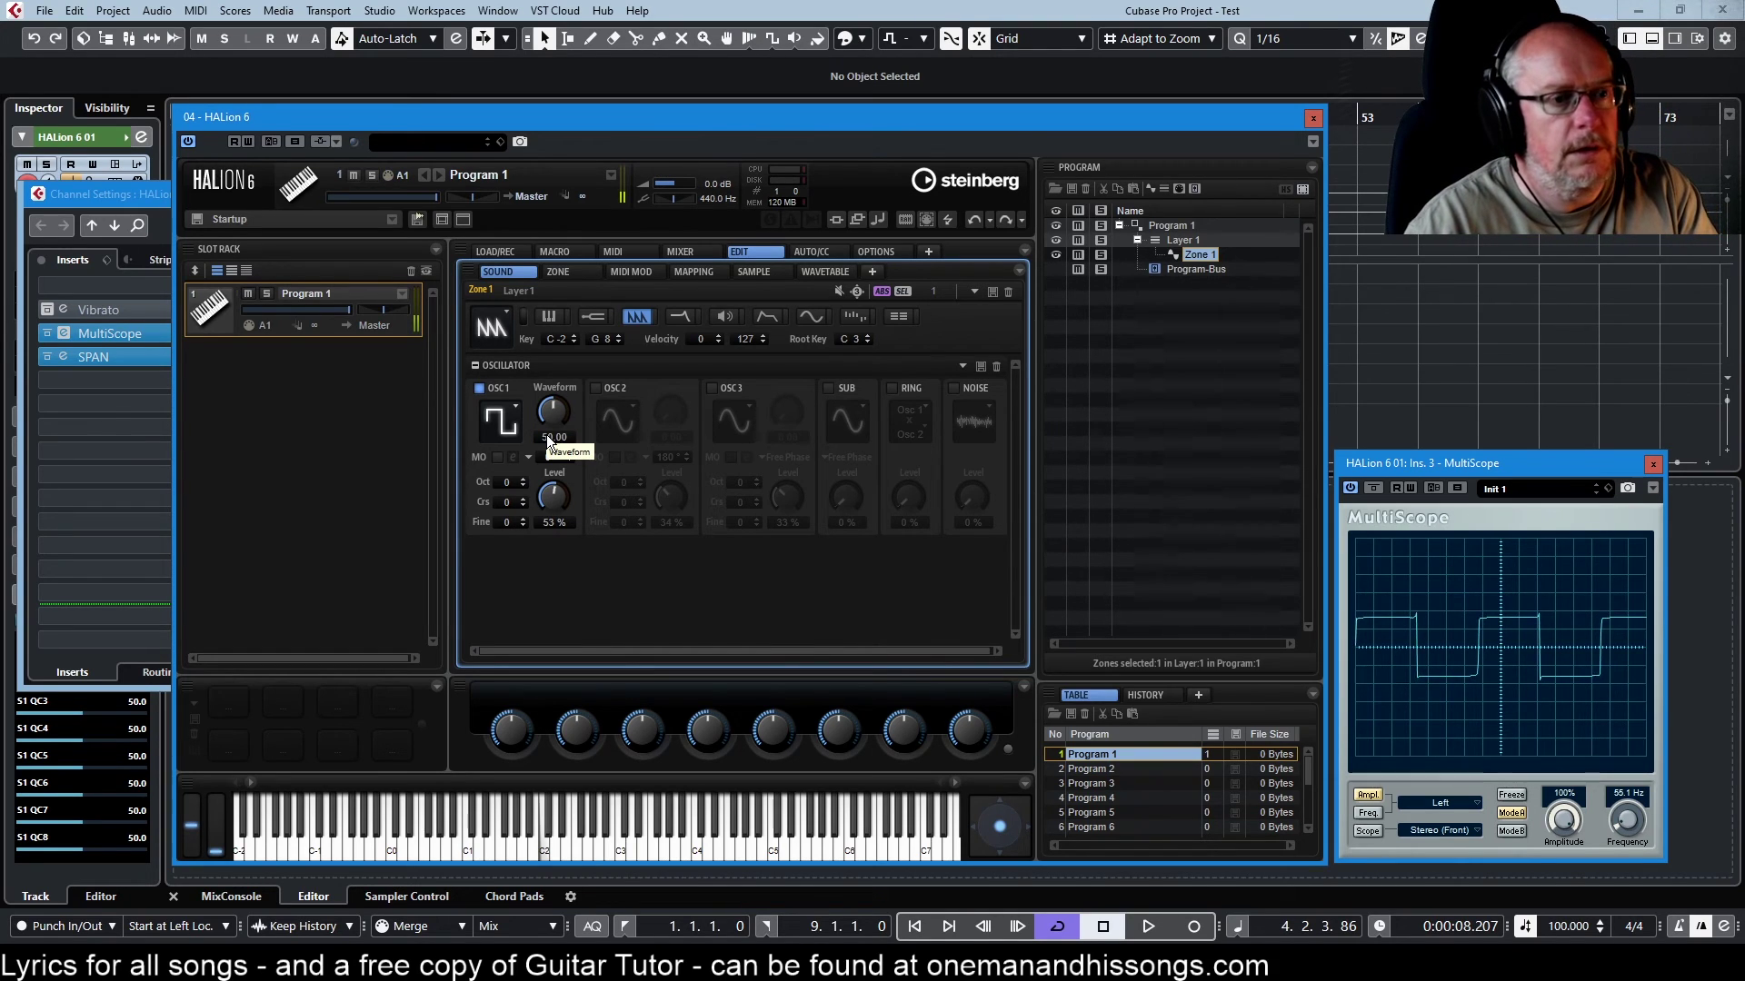
# - Switch oscillator 1 to Sine Sync, turn its Waveform amount to 0, then raise it to 3.50
pyautogui.click(498, 419)
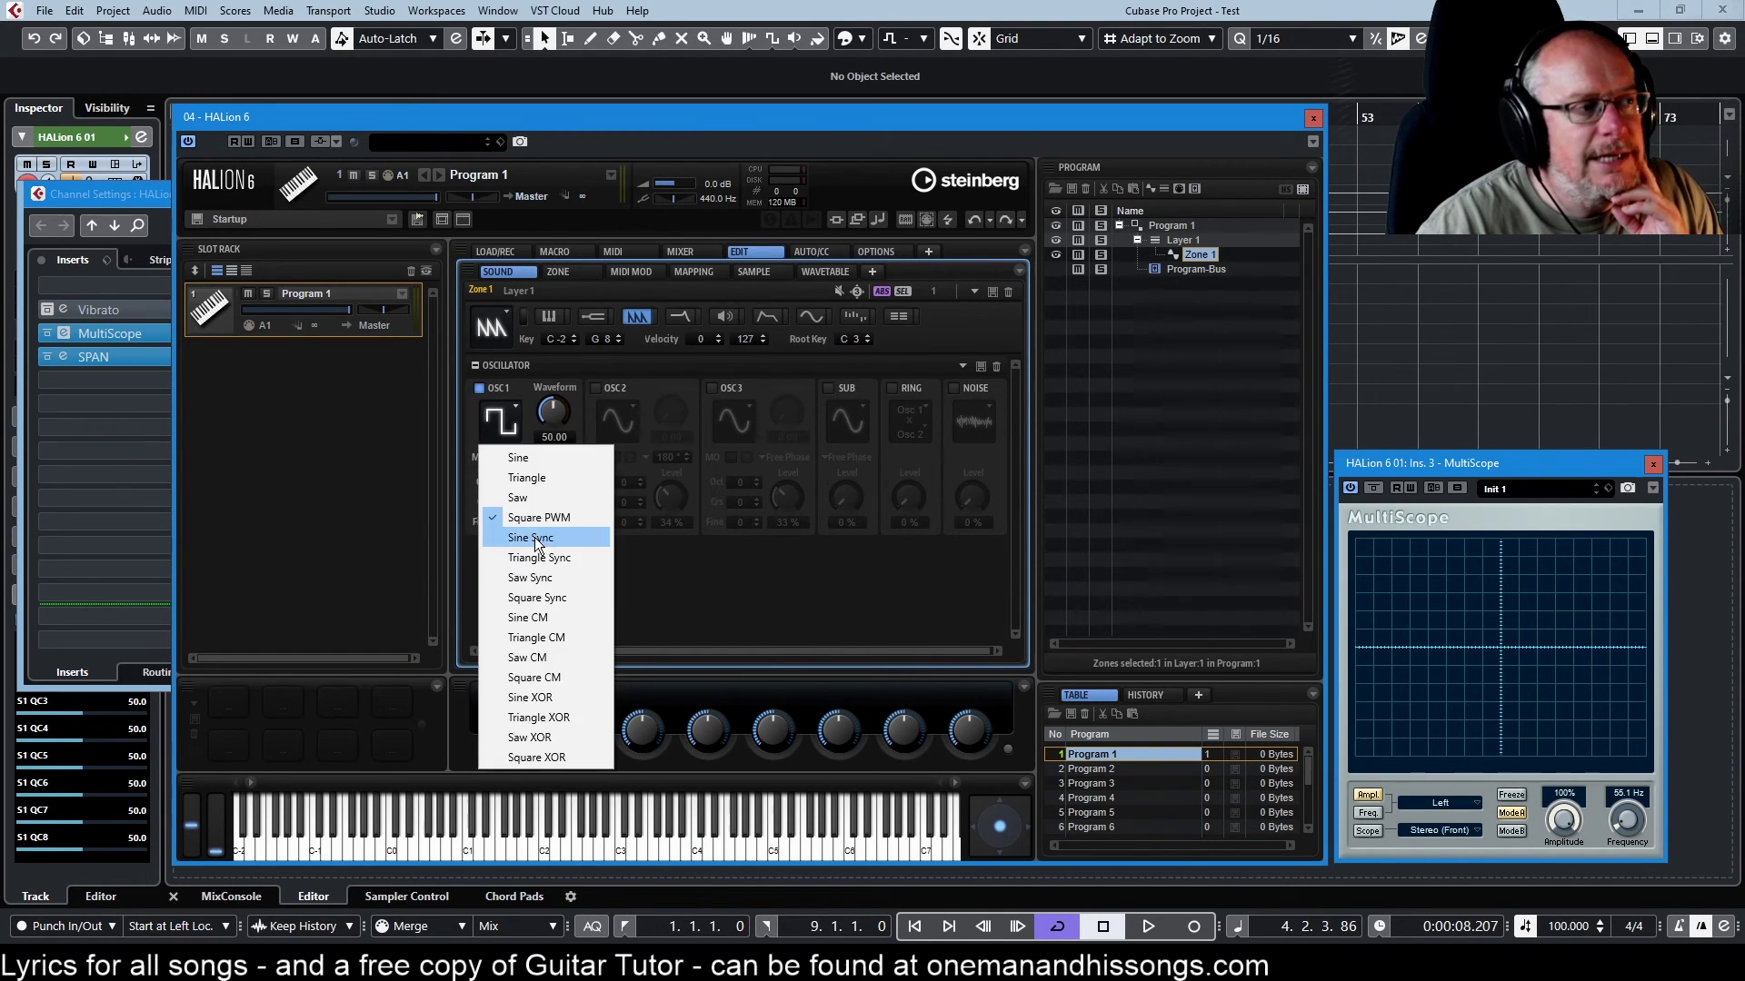
pyautogui.click(536, 539)
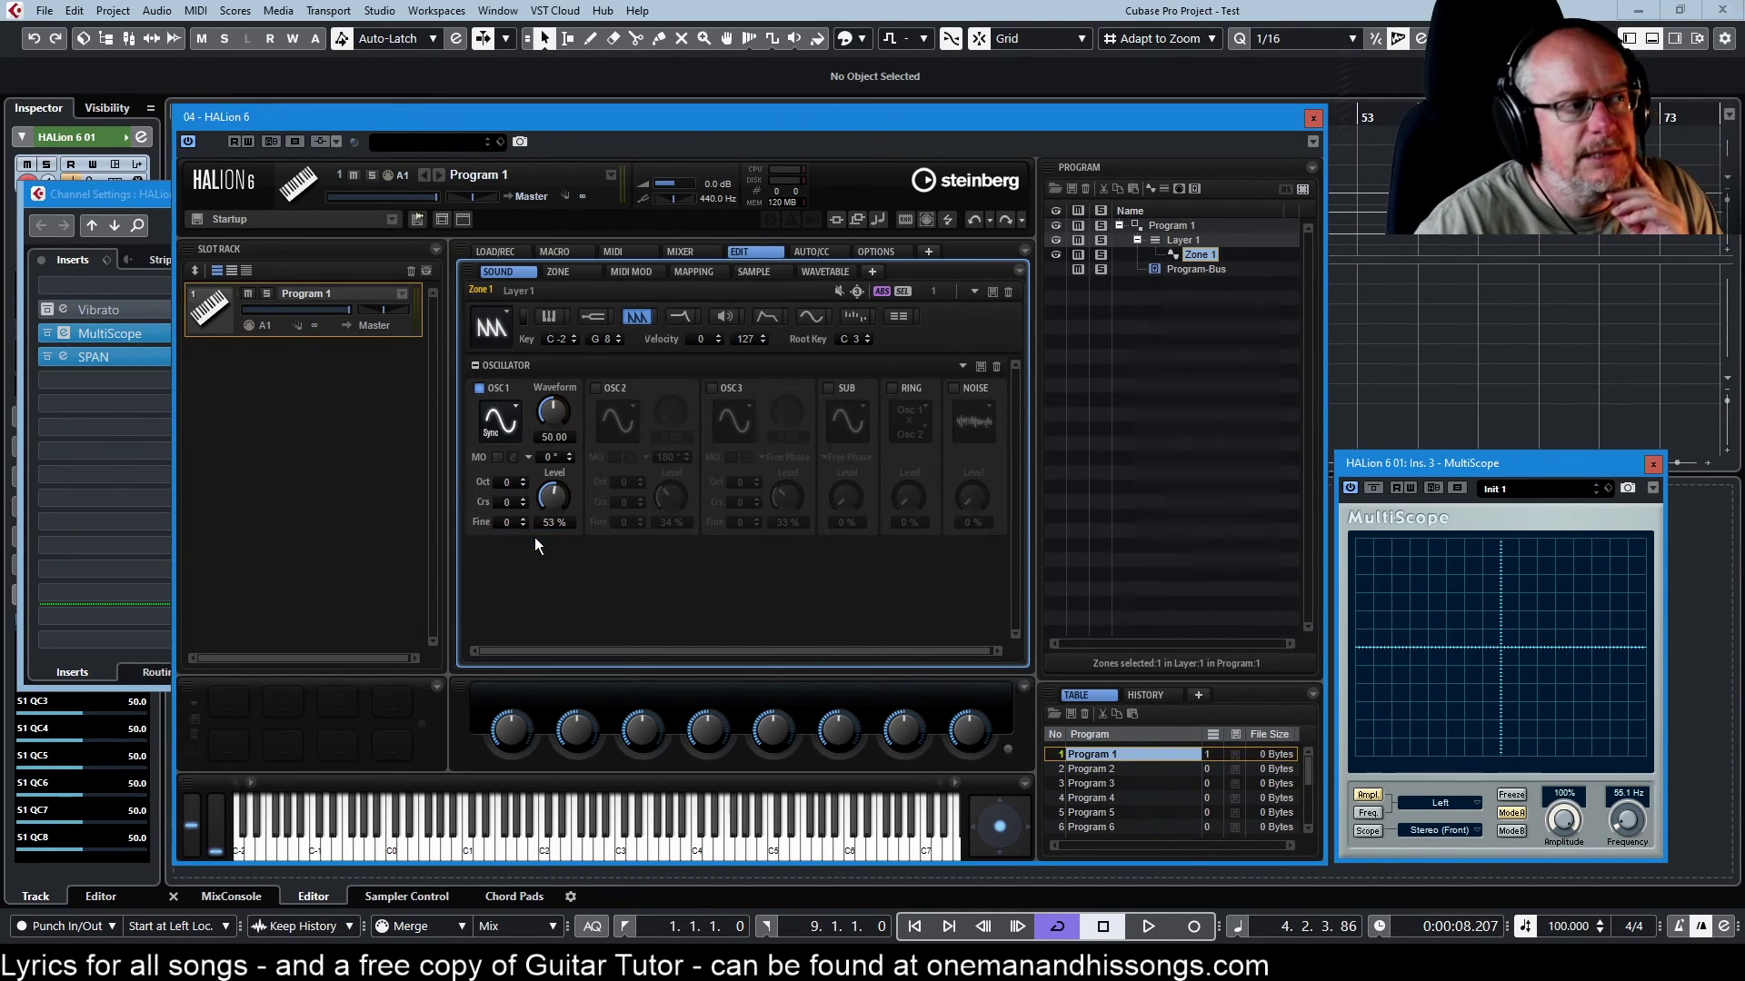
pyautogui.click(498, 420)
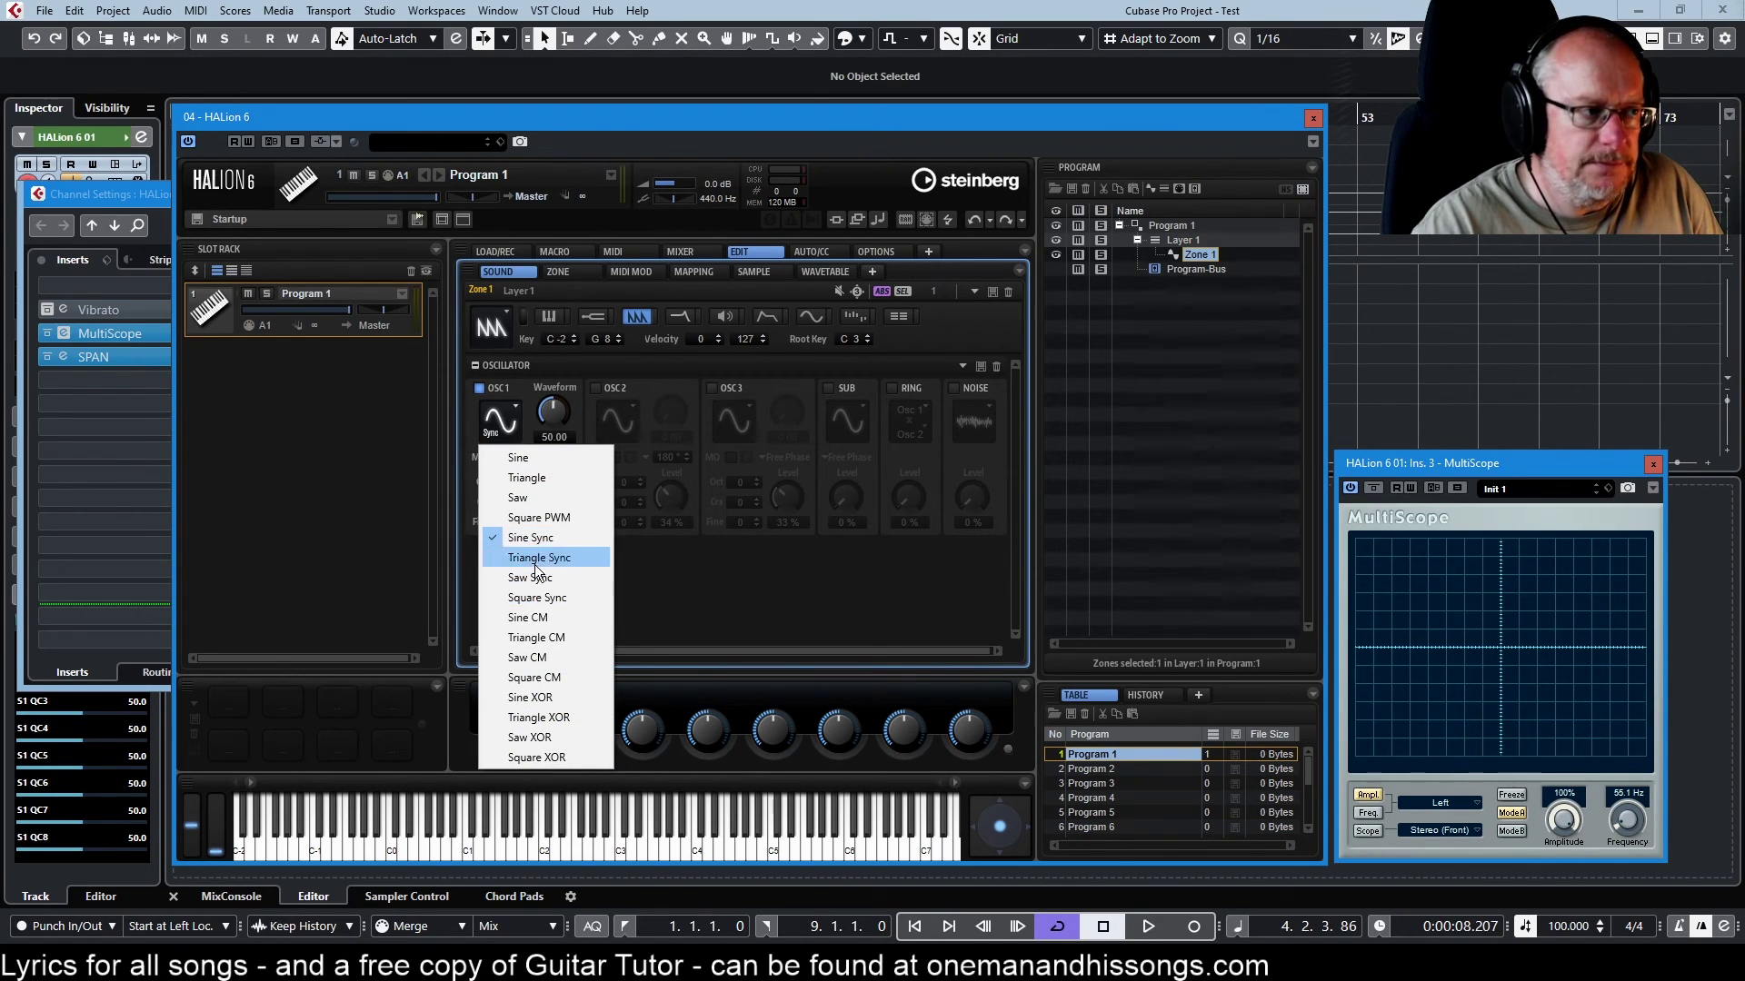
pyautogui.click(672, 563)
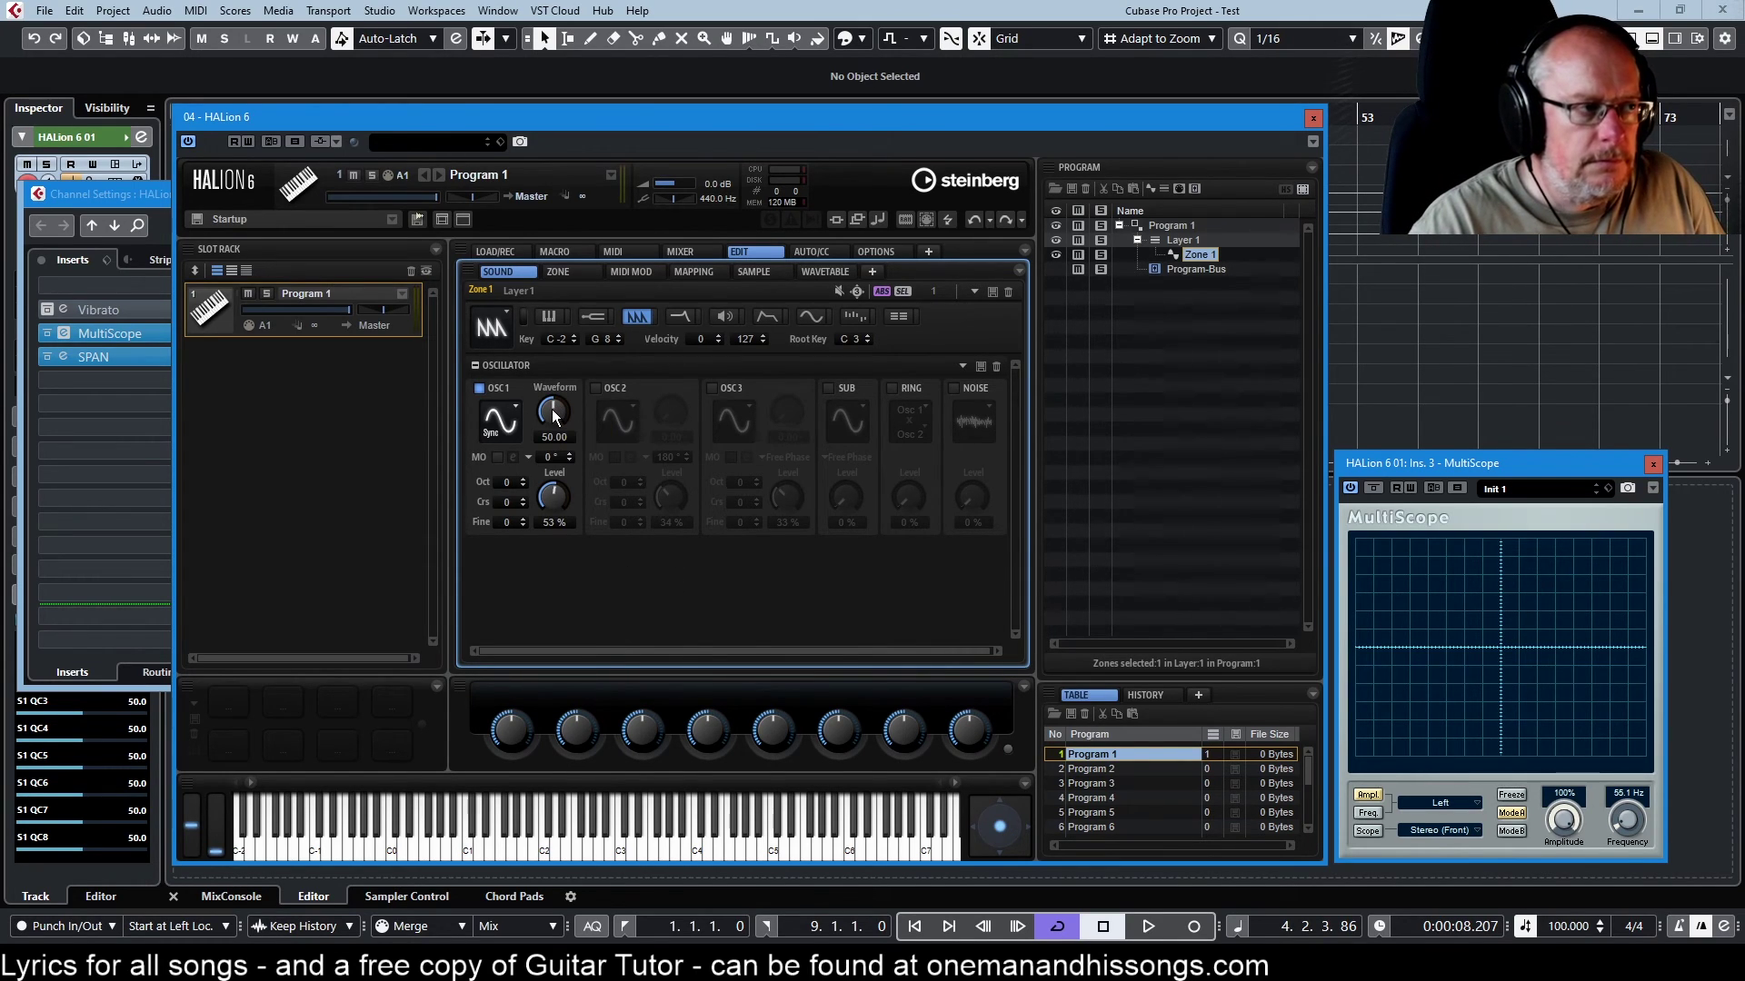
pyautogui.moveTo(552, 409); pyautogui.dragTo(576, 629)
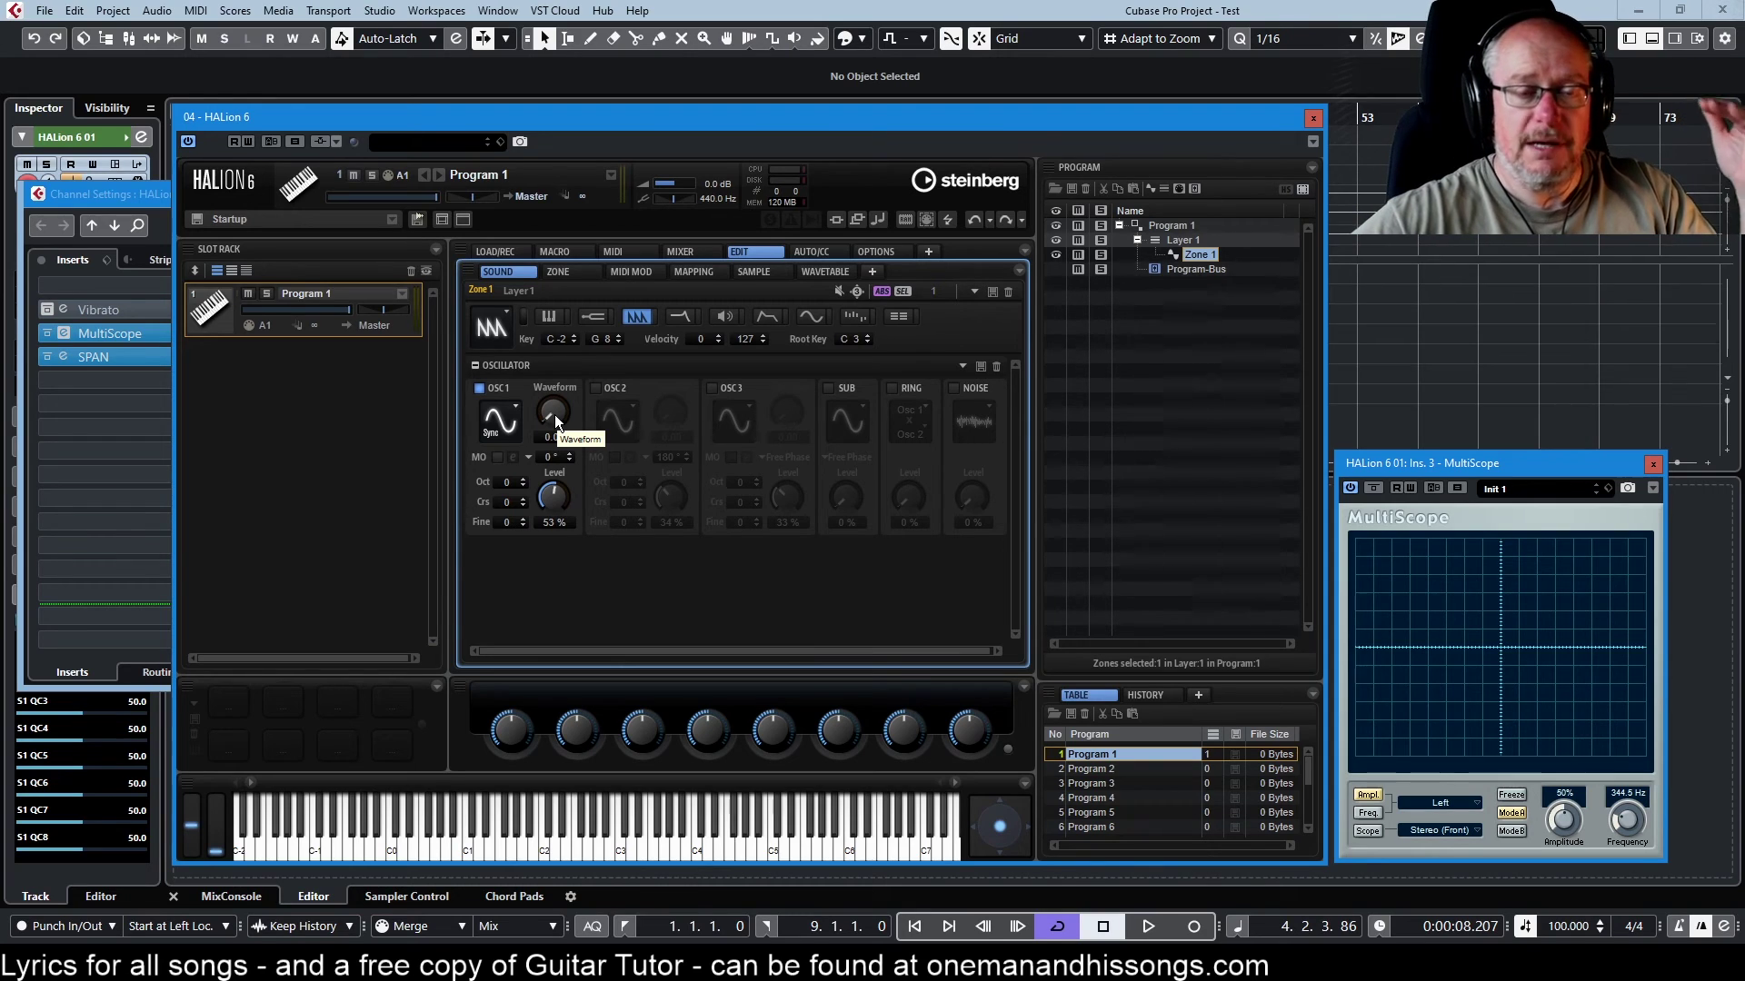
pyautogui.moveTo(554, 414); pyautogui.dragTo(553, 409)
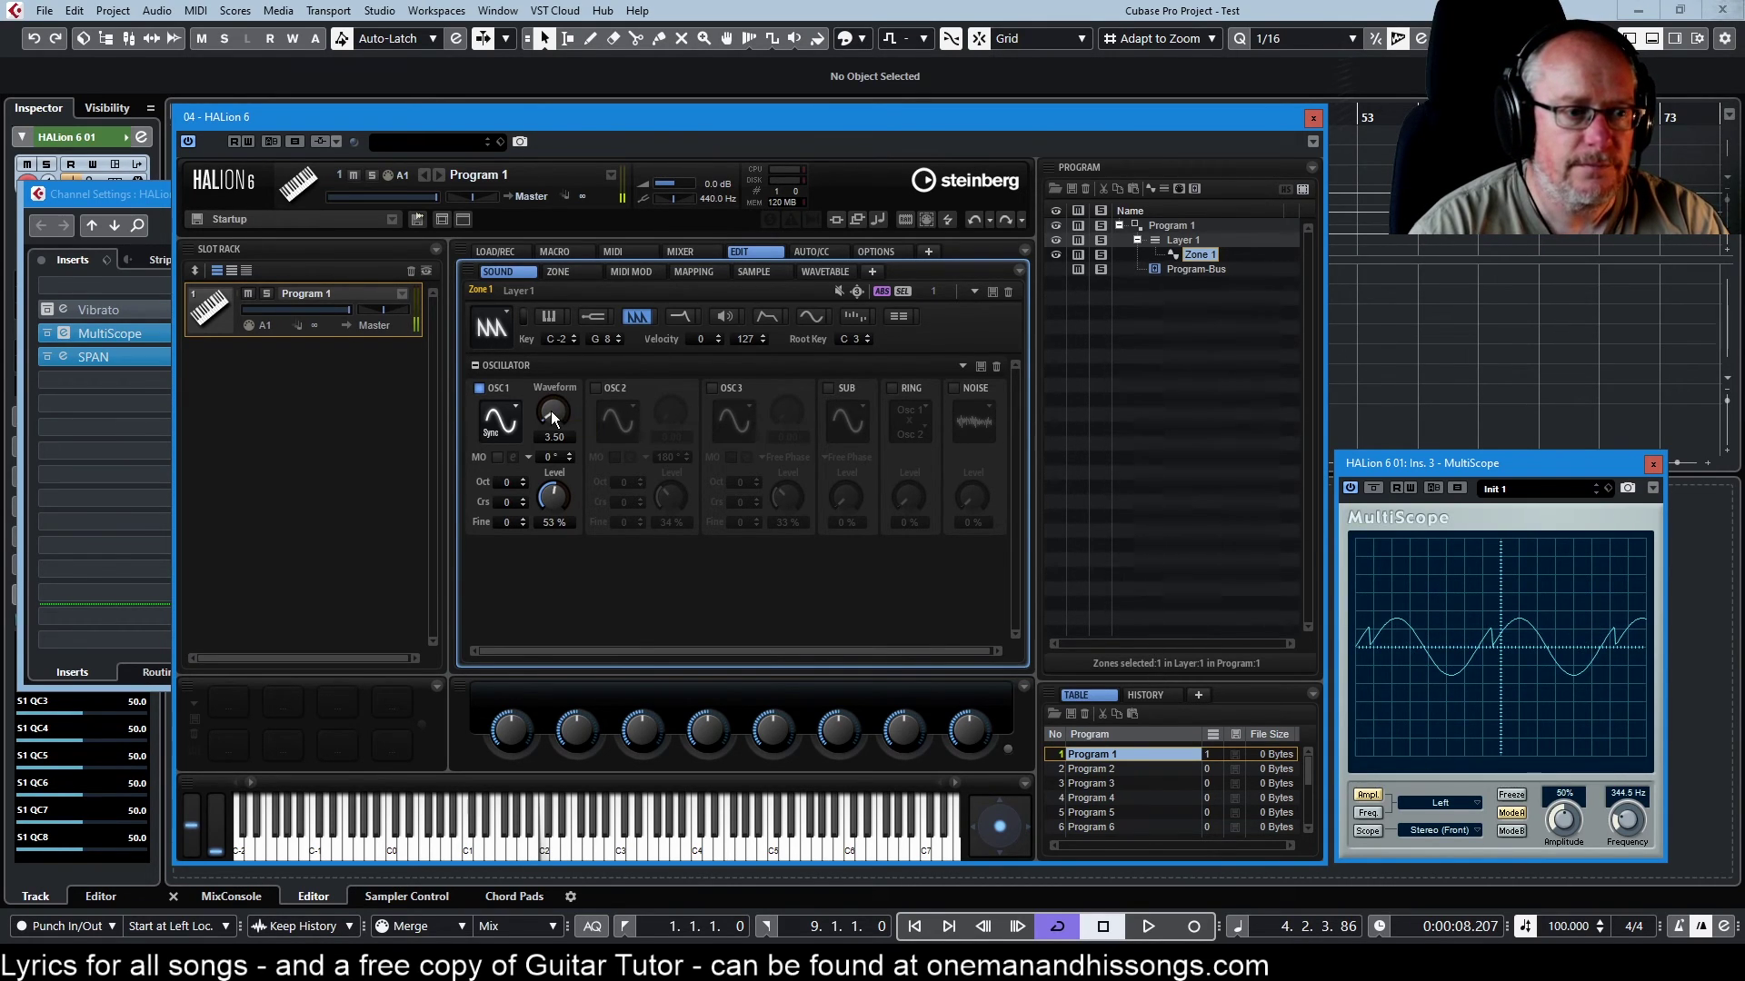
# - Gradually raise oscillator 1's sync Waveform amount, watching more cycles appear on MultiScope
pyautogui.scroll(13, 554, 408)
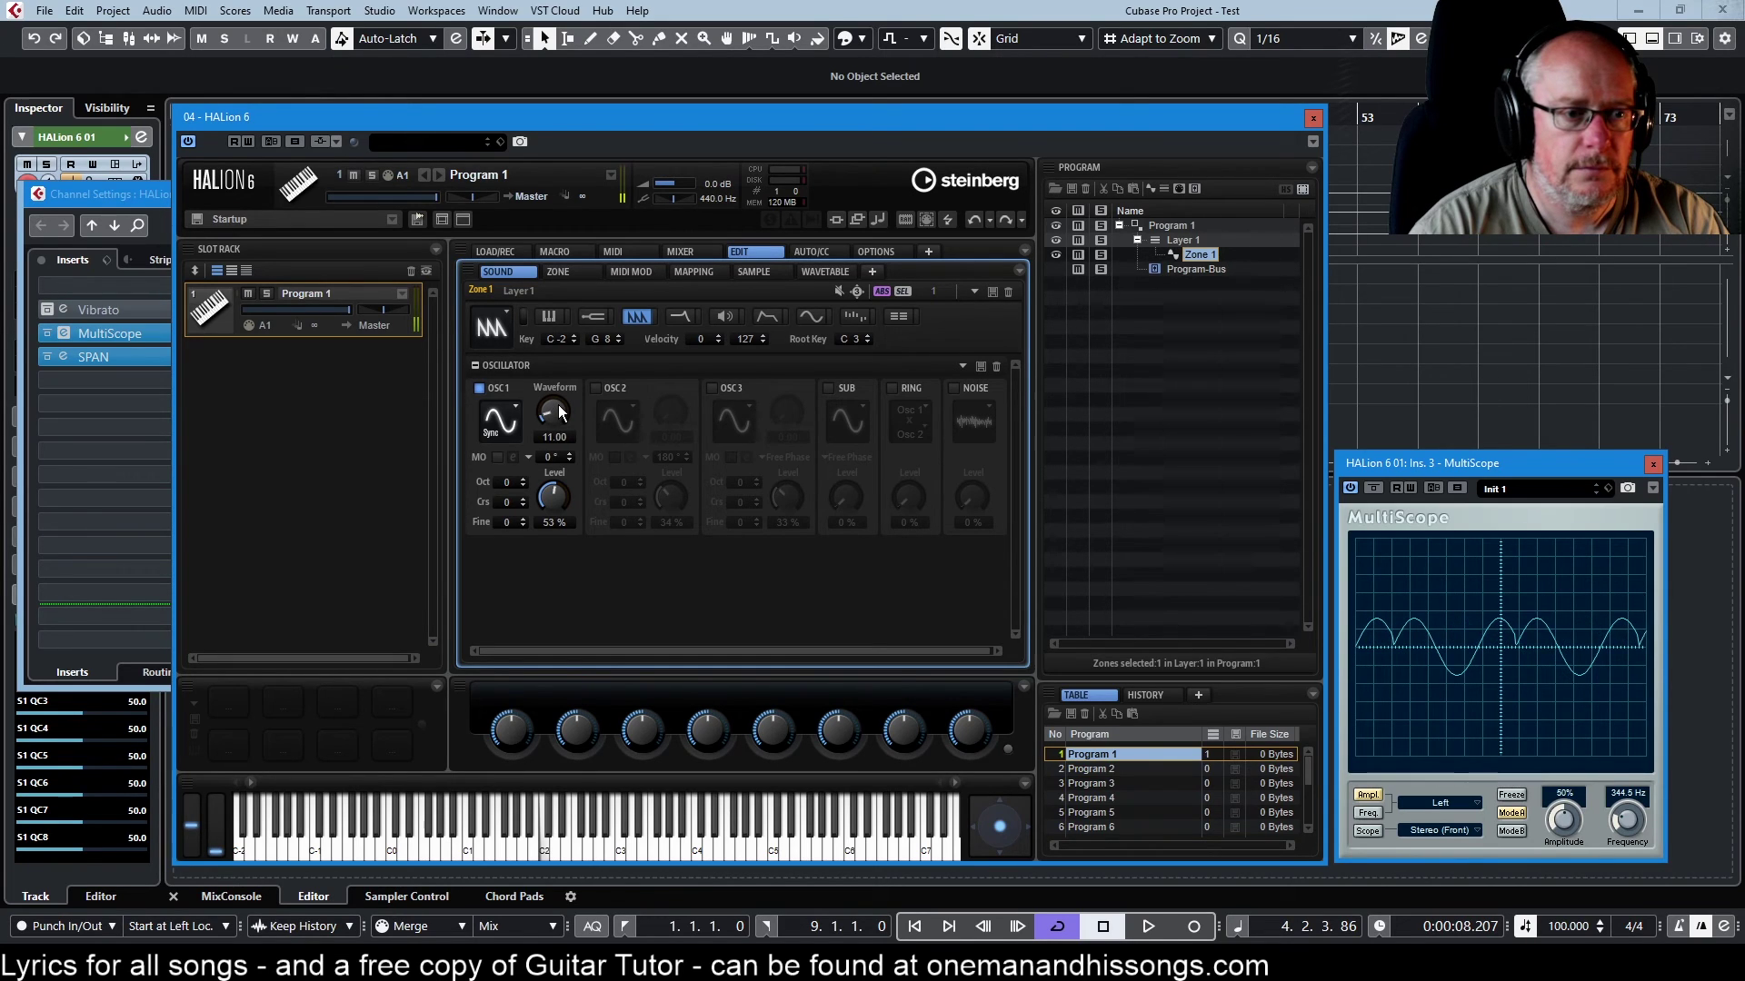
pyautogui.scroll(6, 561, 410)
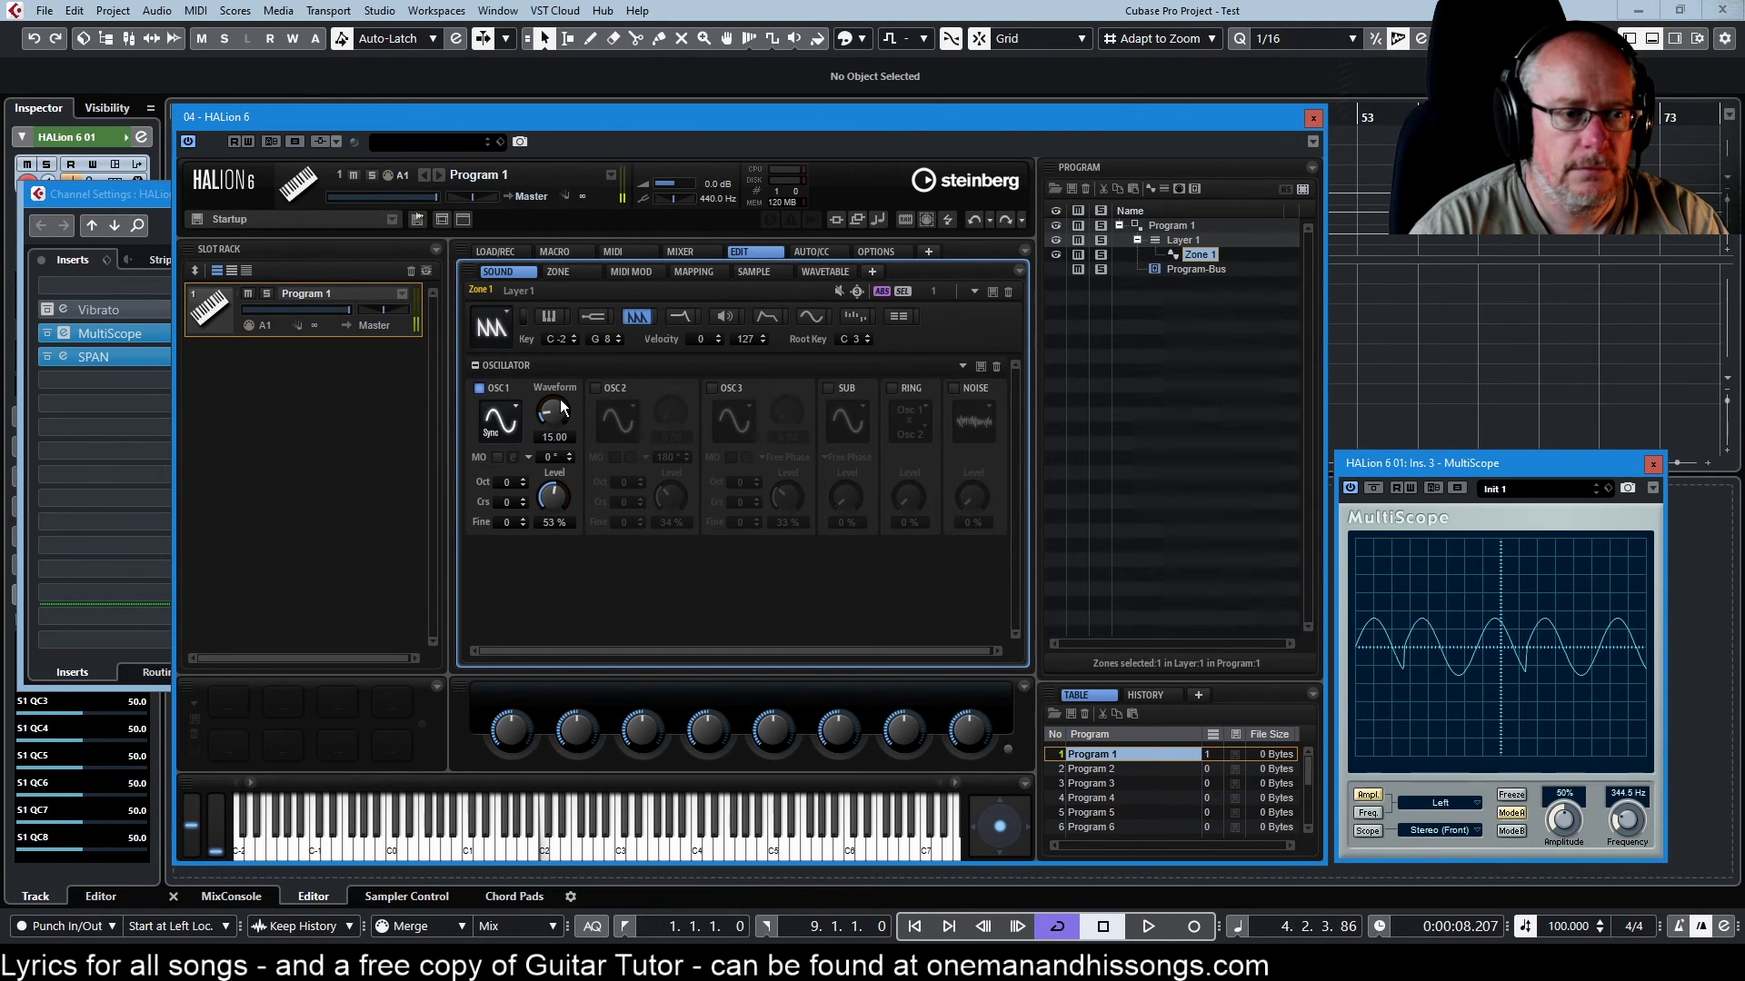
pyautogui.scroll(6, 560, 409)
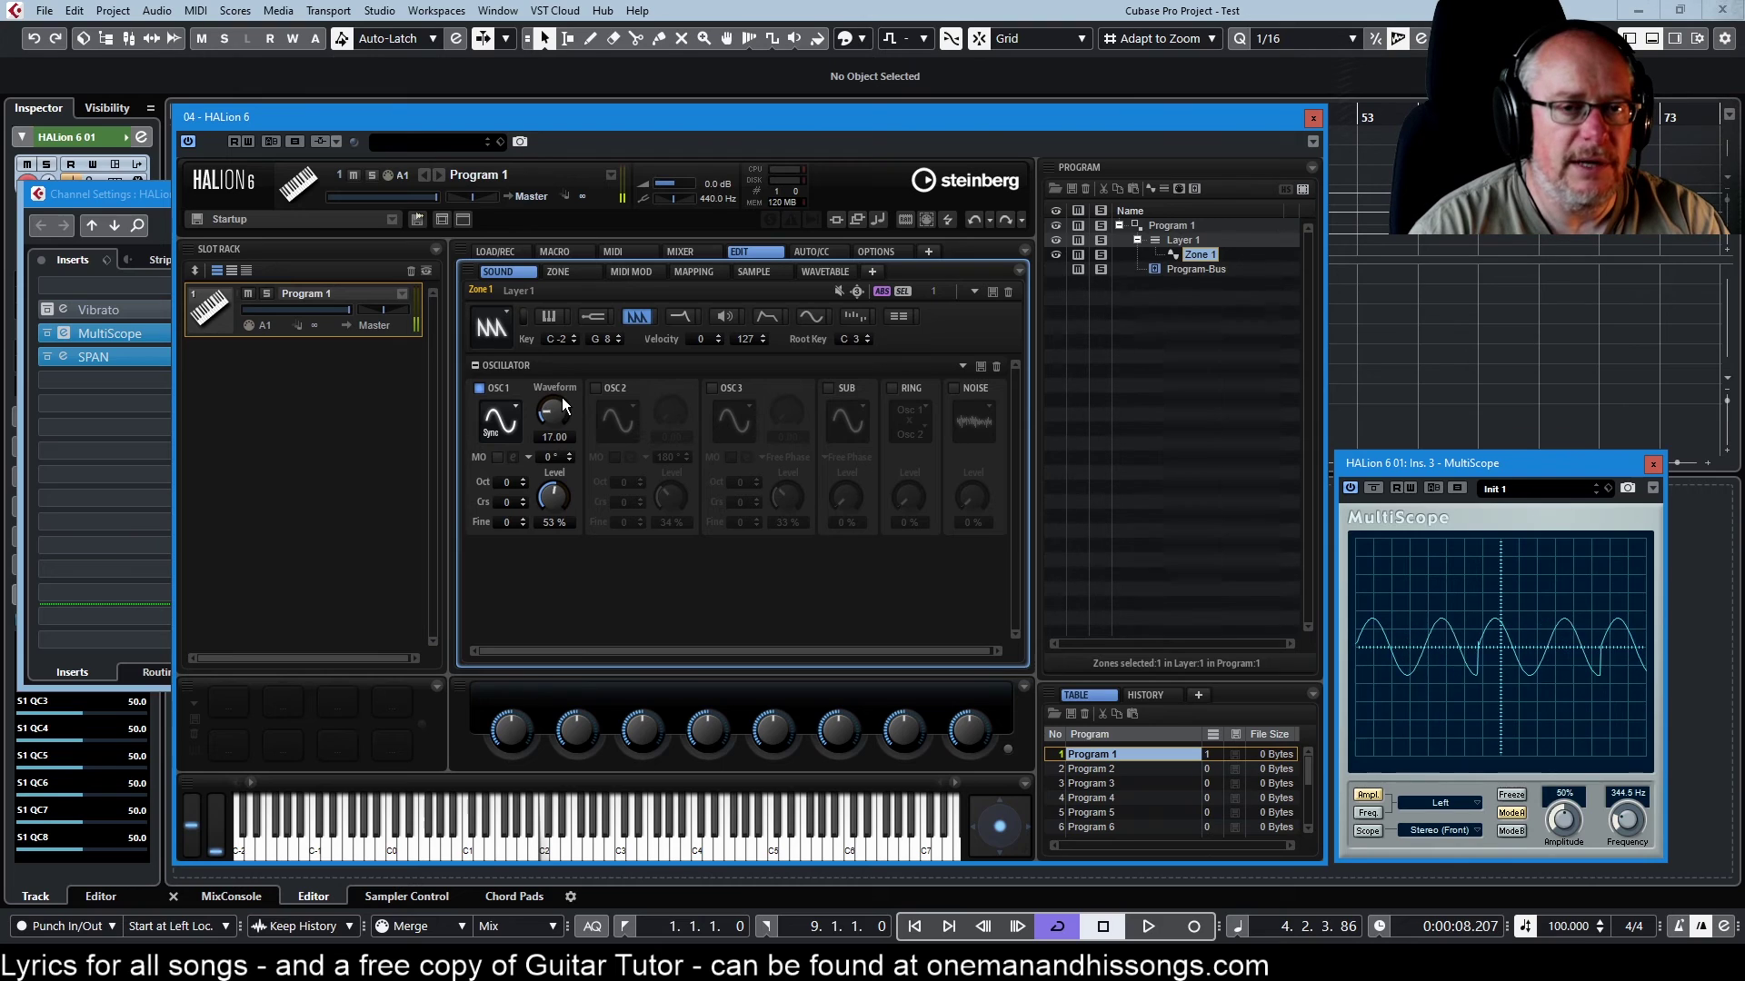
pyautogui.scroll(2, 563, 402)
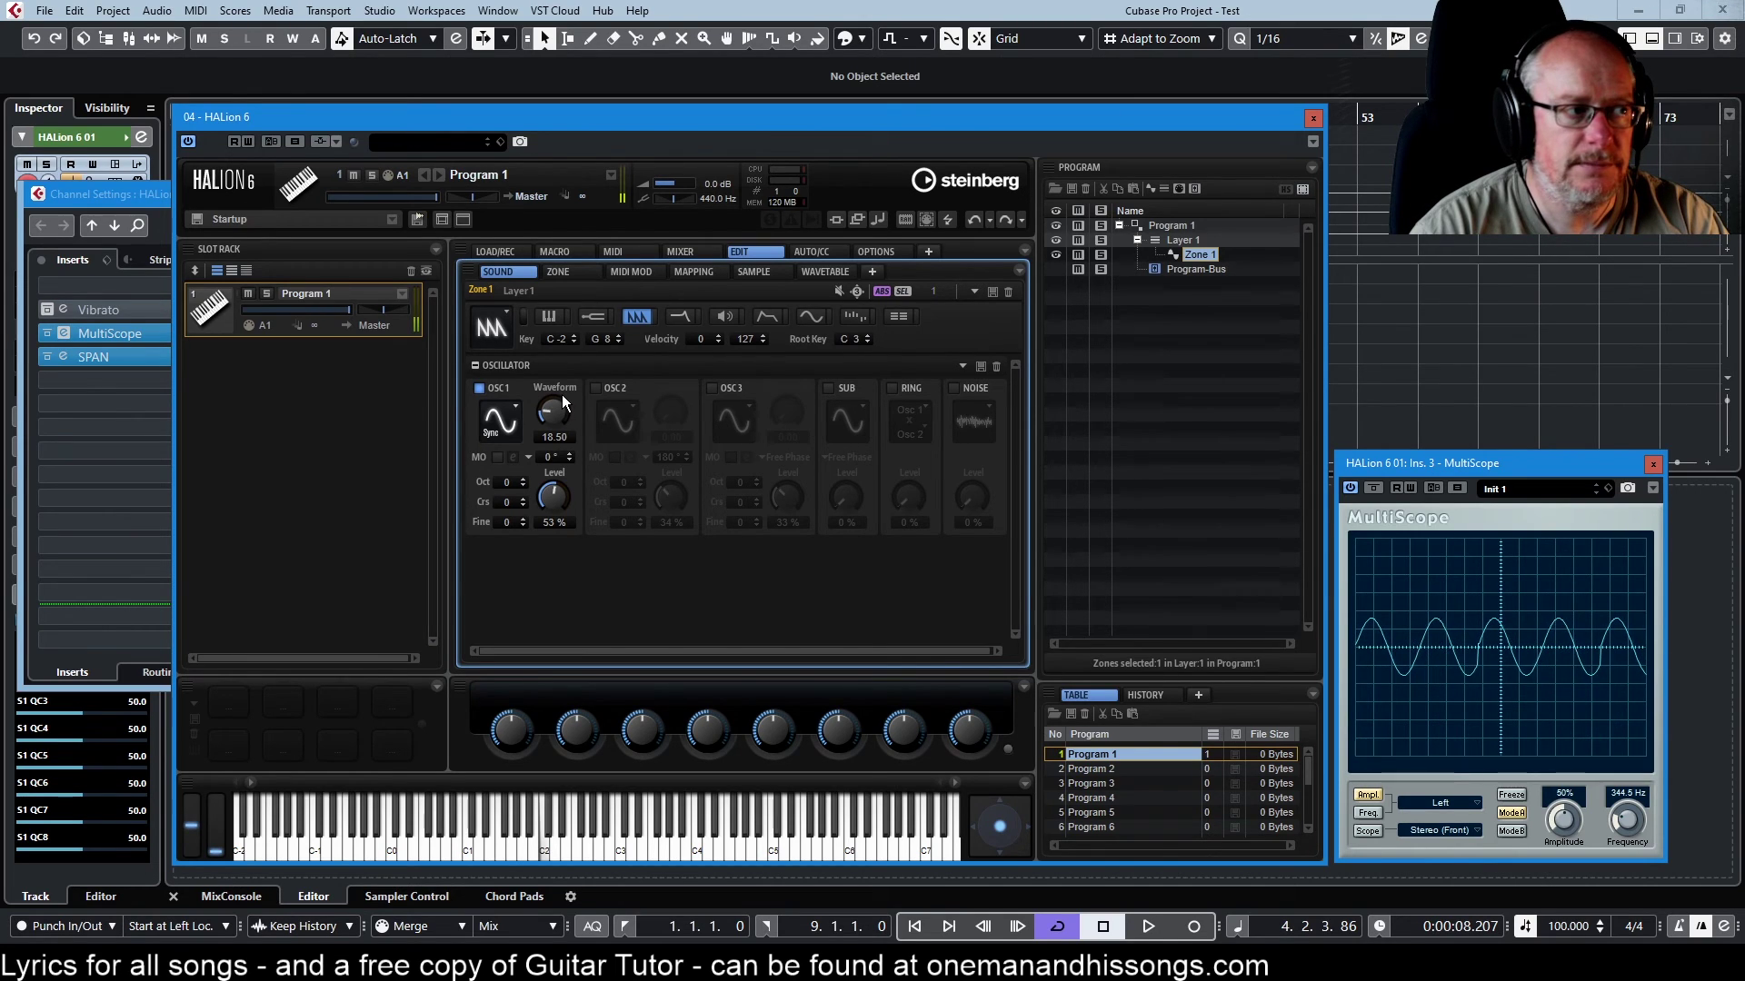
pyautogui.scroll(2, 565, 400)
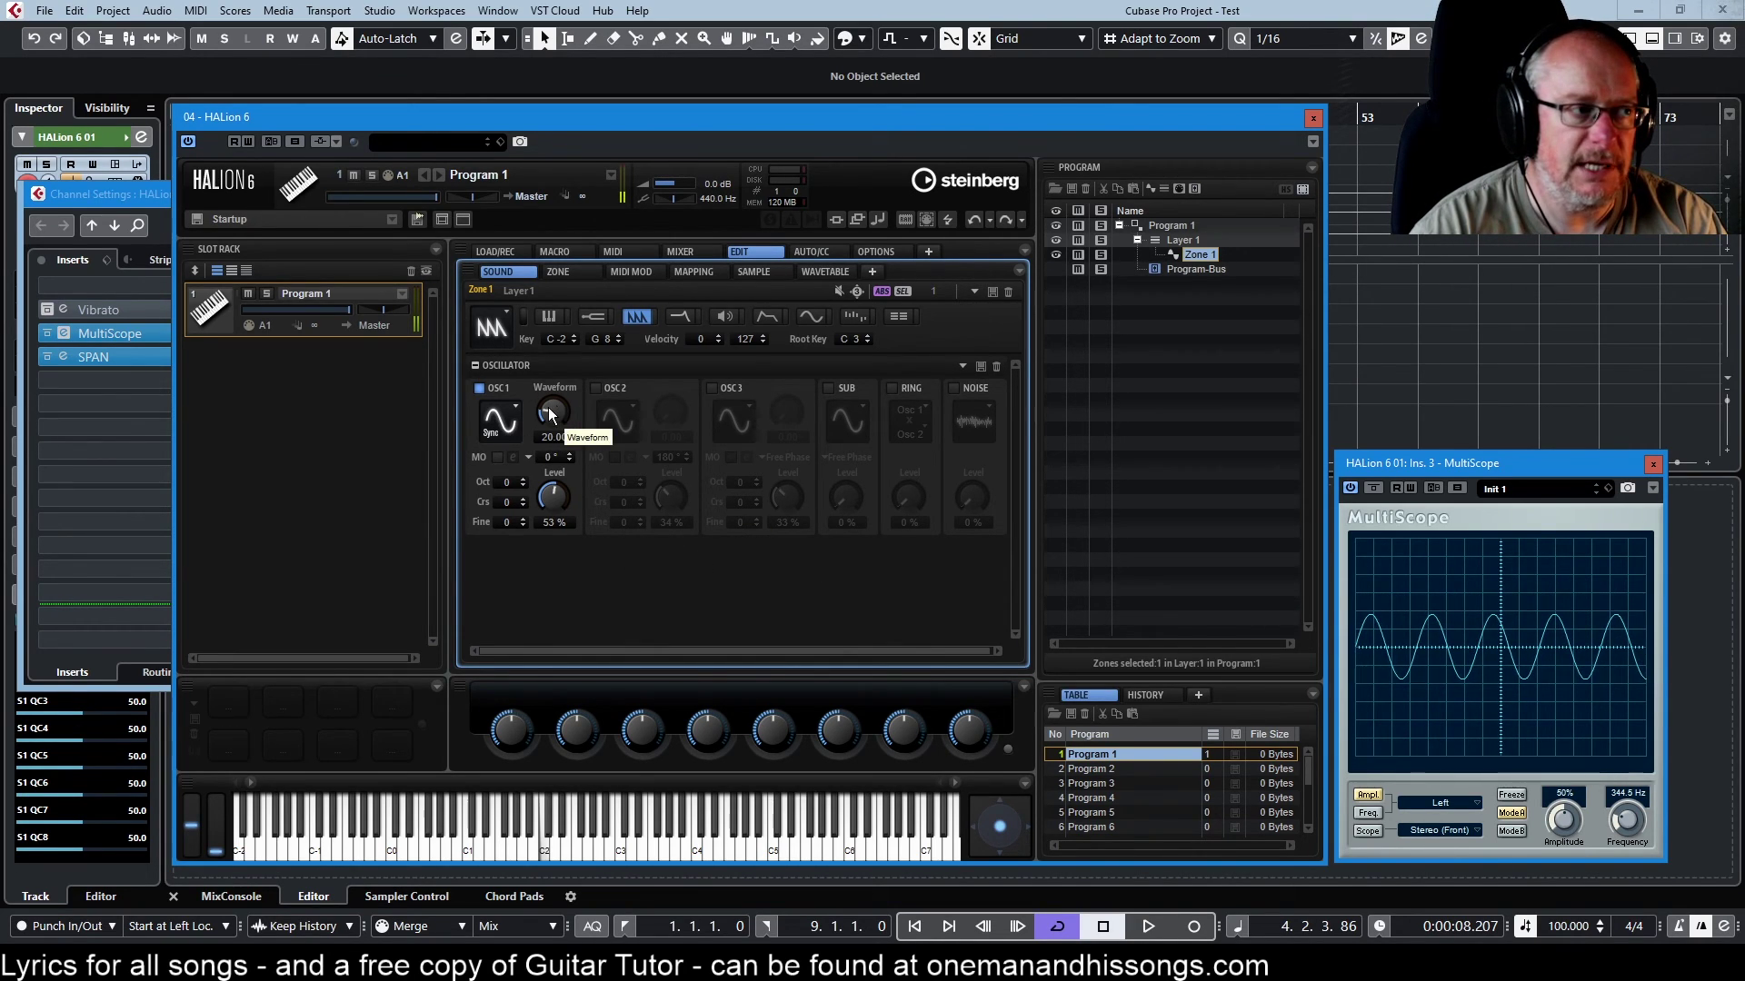
pyautogui.scroll(3, 551, 416)
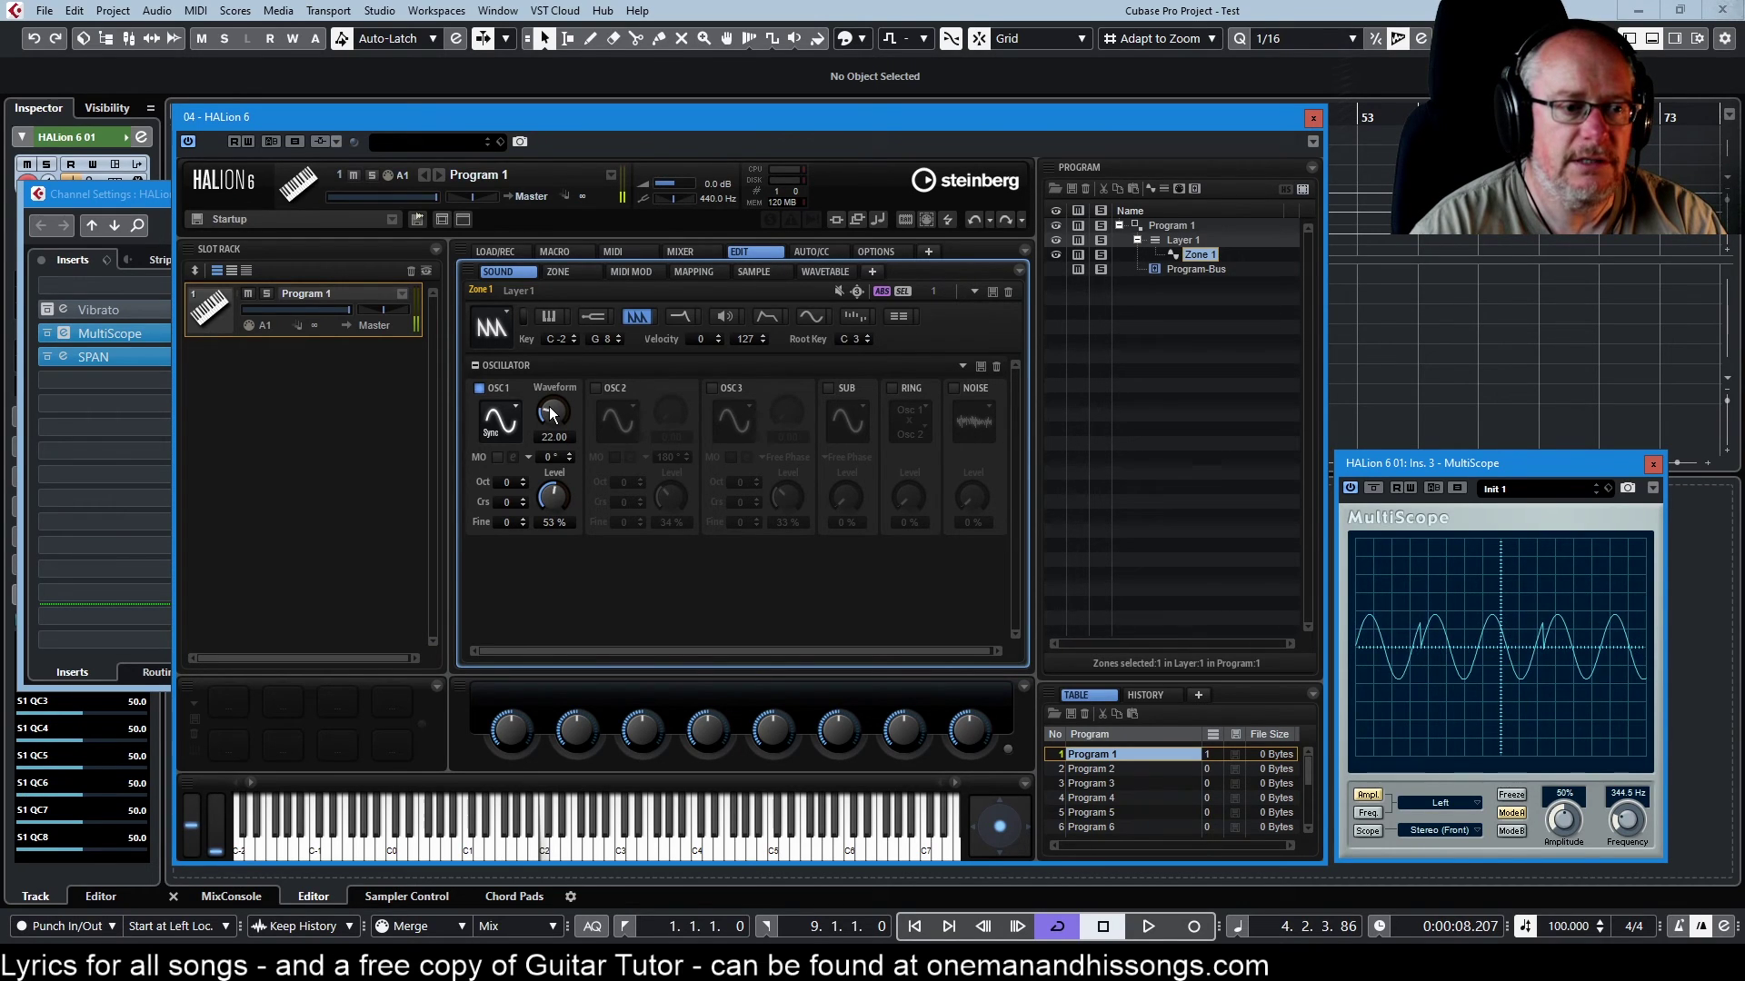
pyautogui.scroll(8, 550, 414)
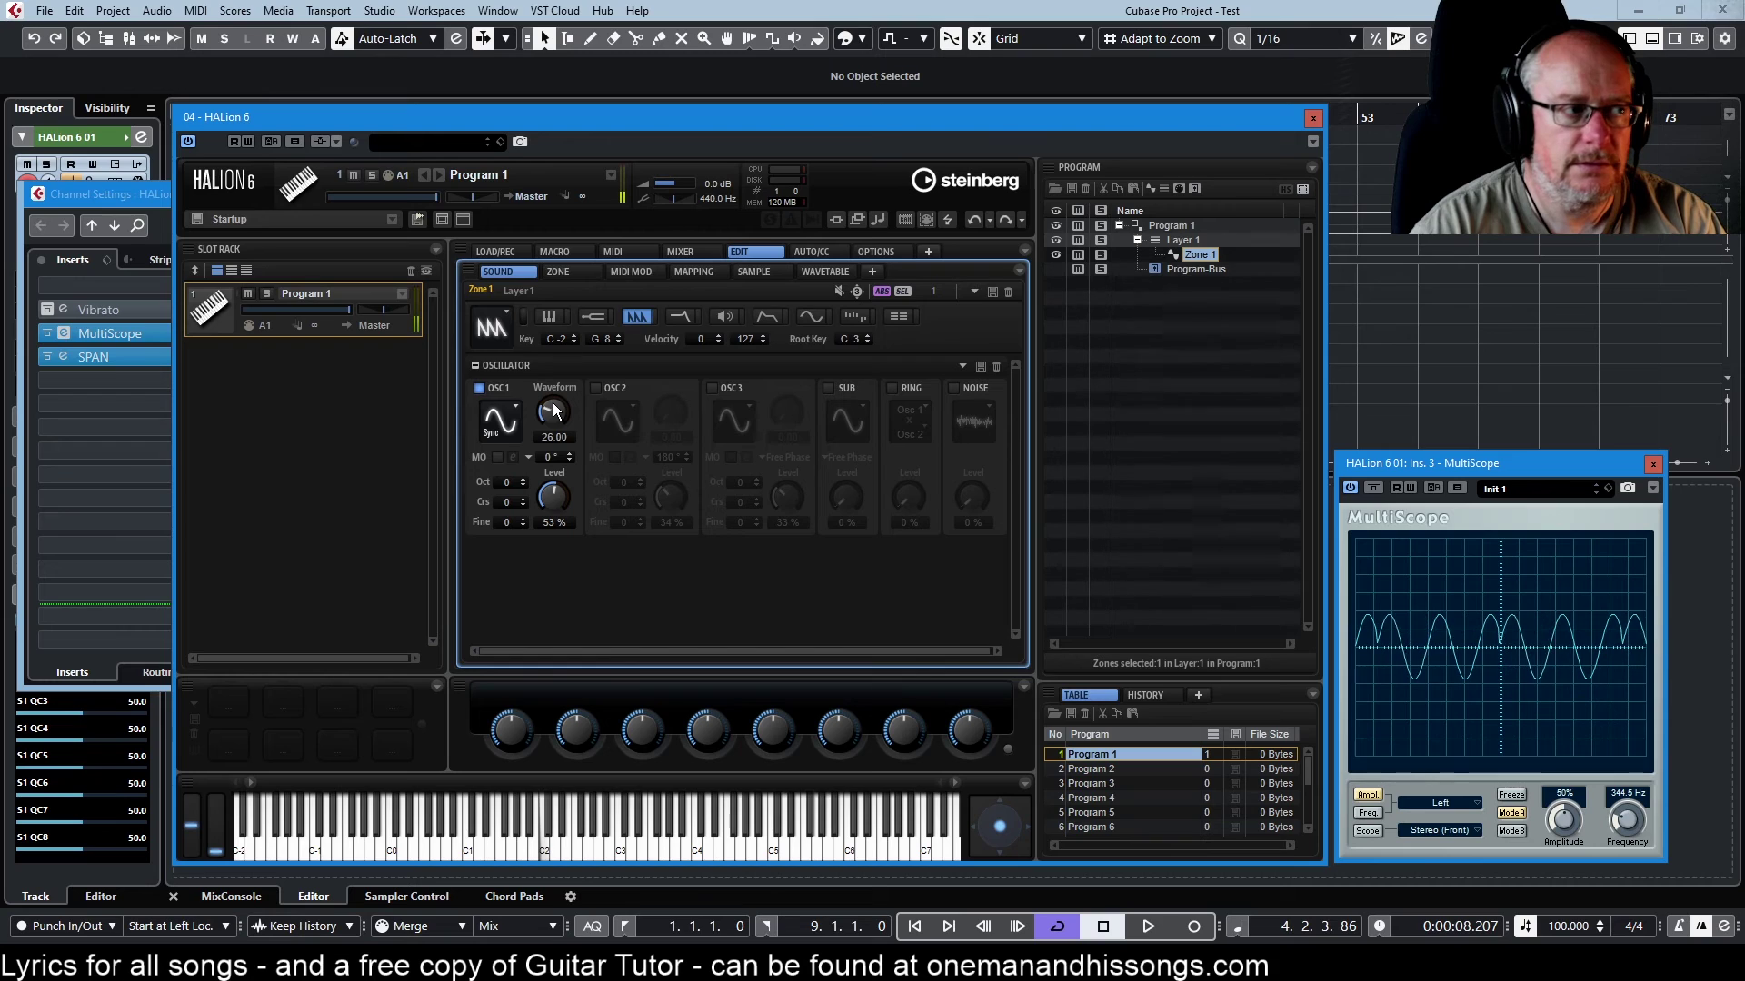
pyautogui.scroll(5, 554, 411)
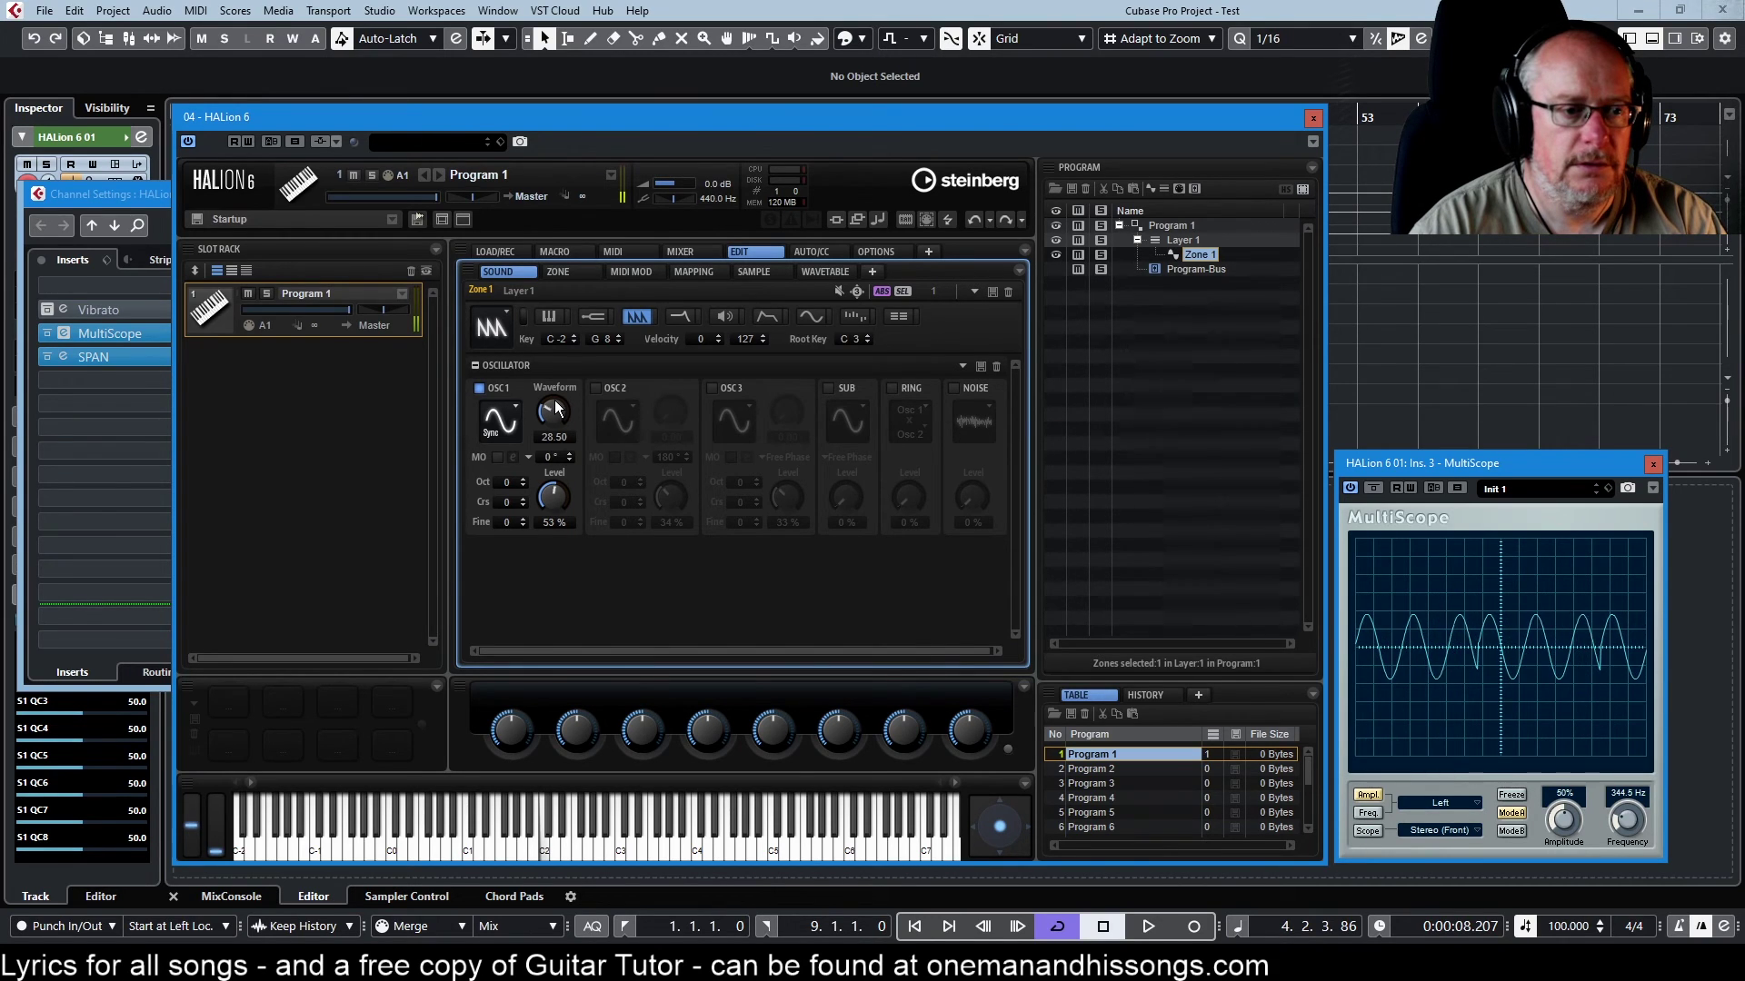
pyautogui.scroll(8, 557, 408)
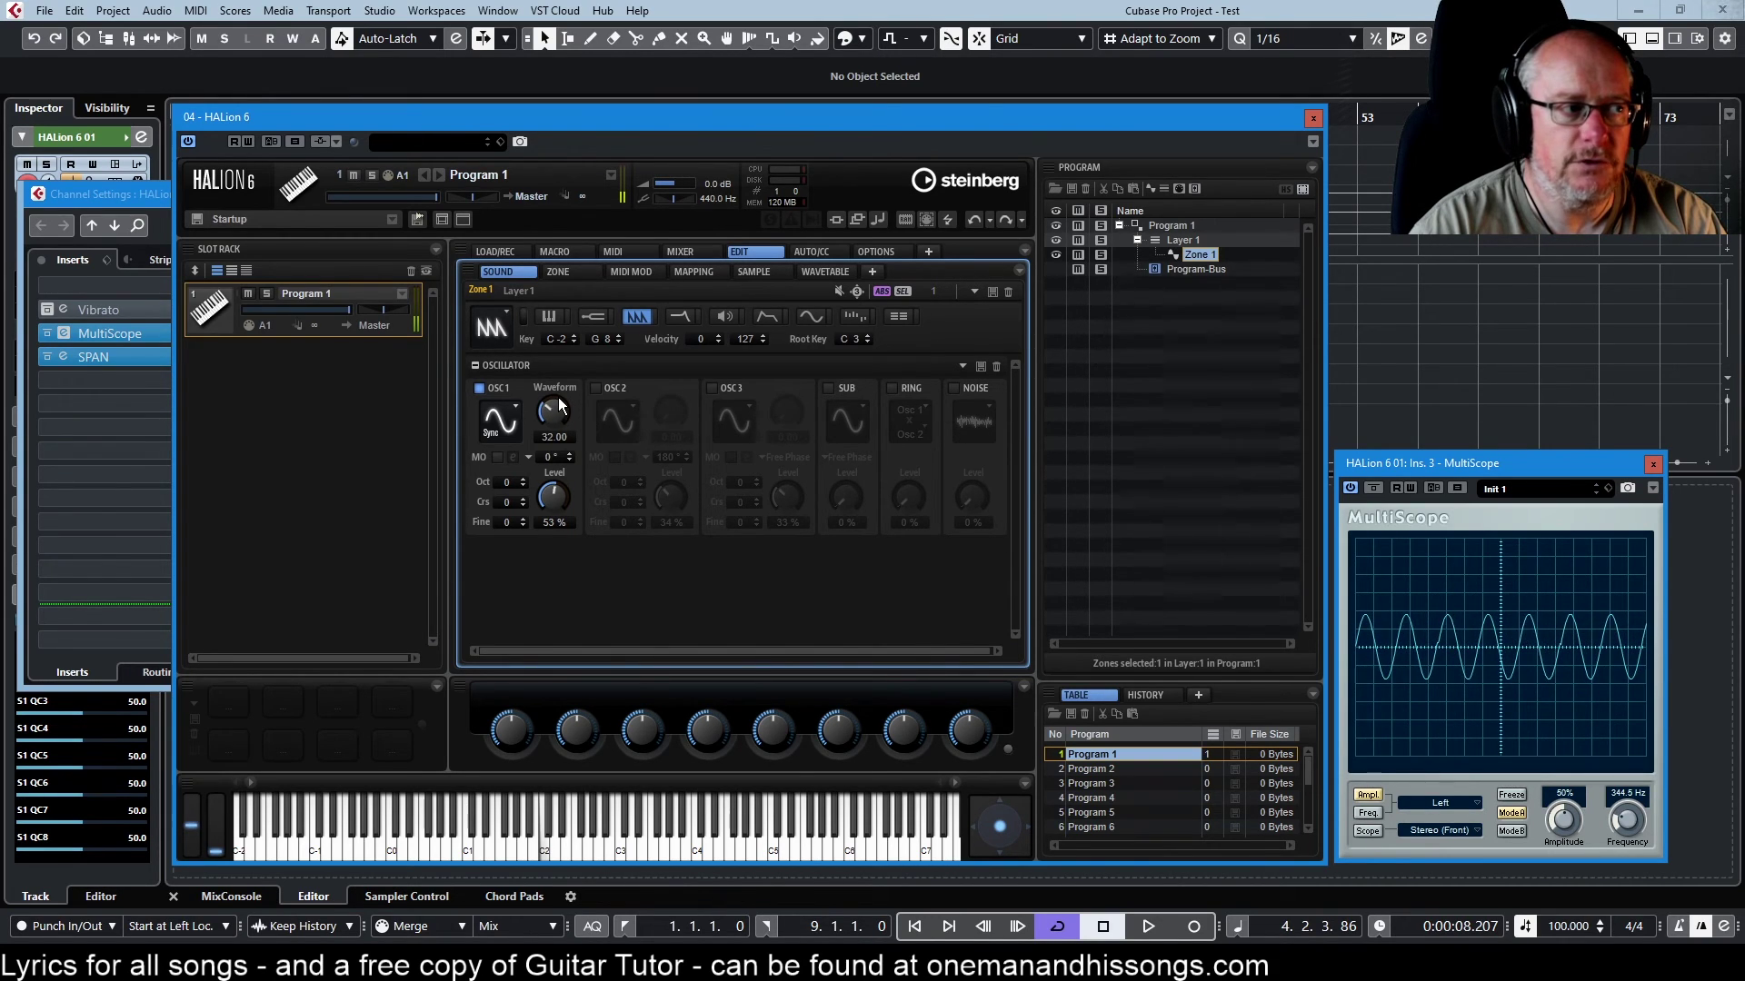
pyautogui.scroll(4, 560, 406)
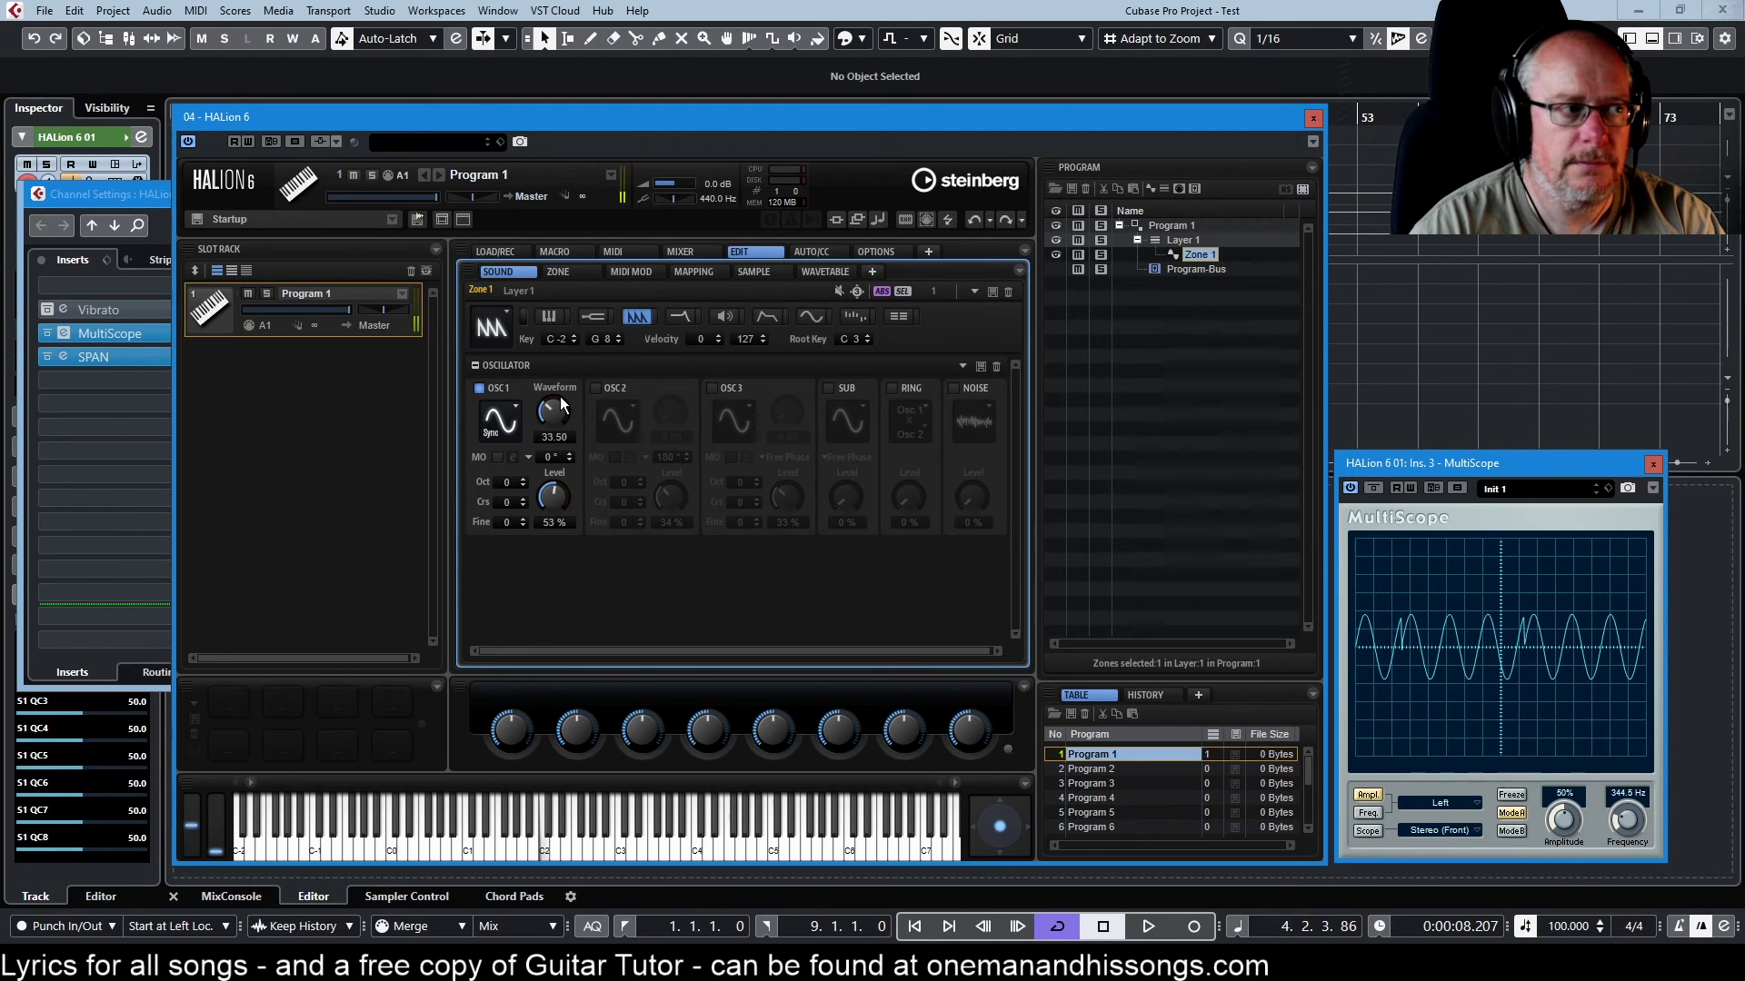
pyautogui.scroll(1, 564, 405)
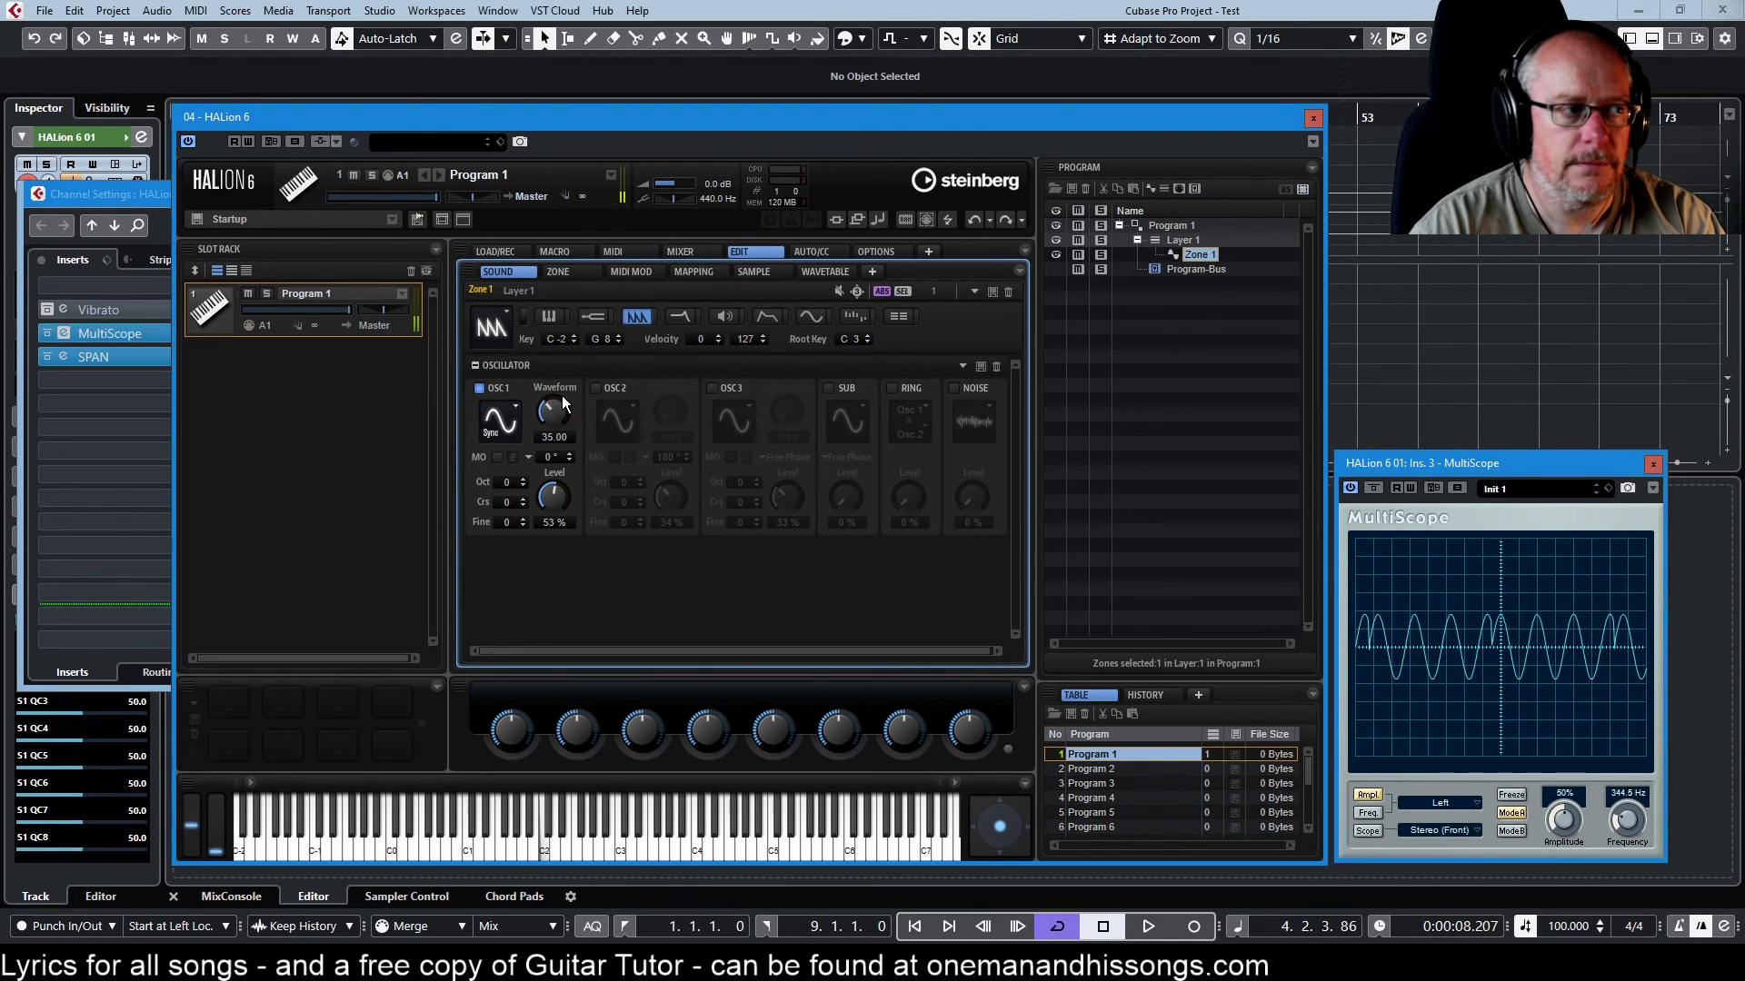
pyautogui.scroll(8, 563, 402)
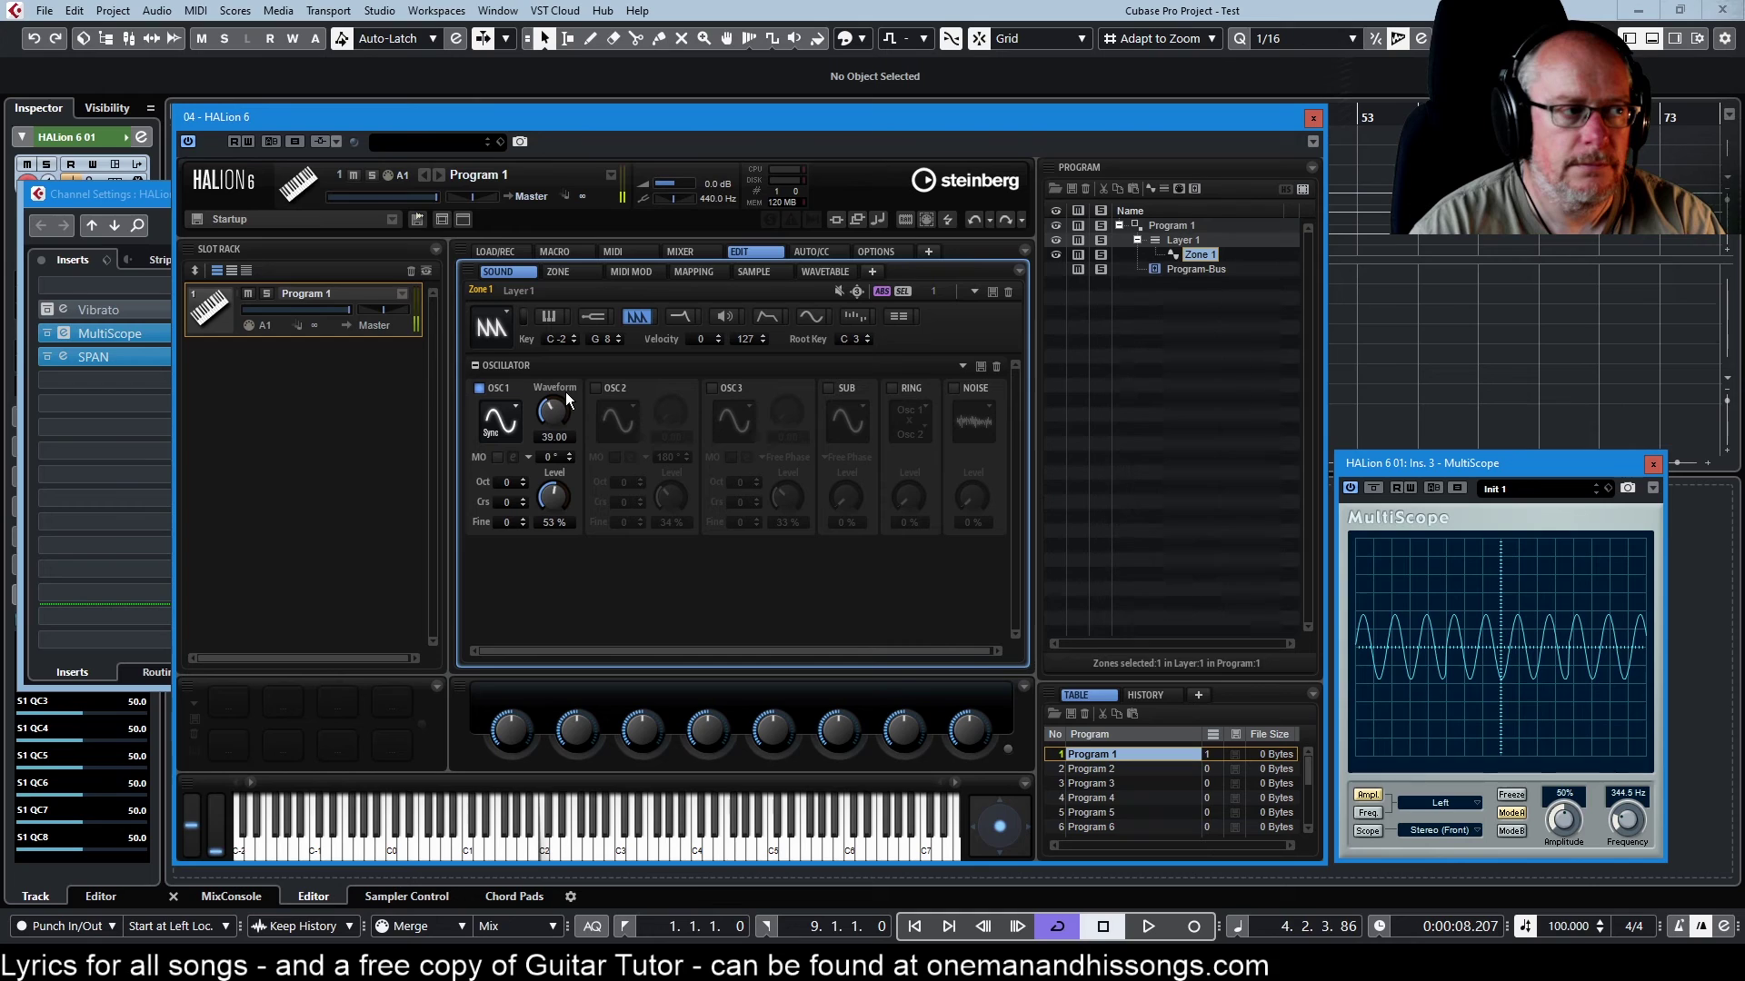
pyautogui.scroll(1, 568, 400)
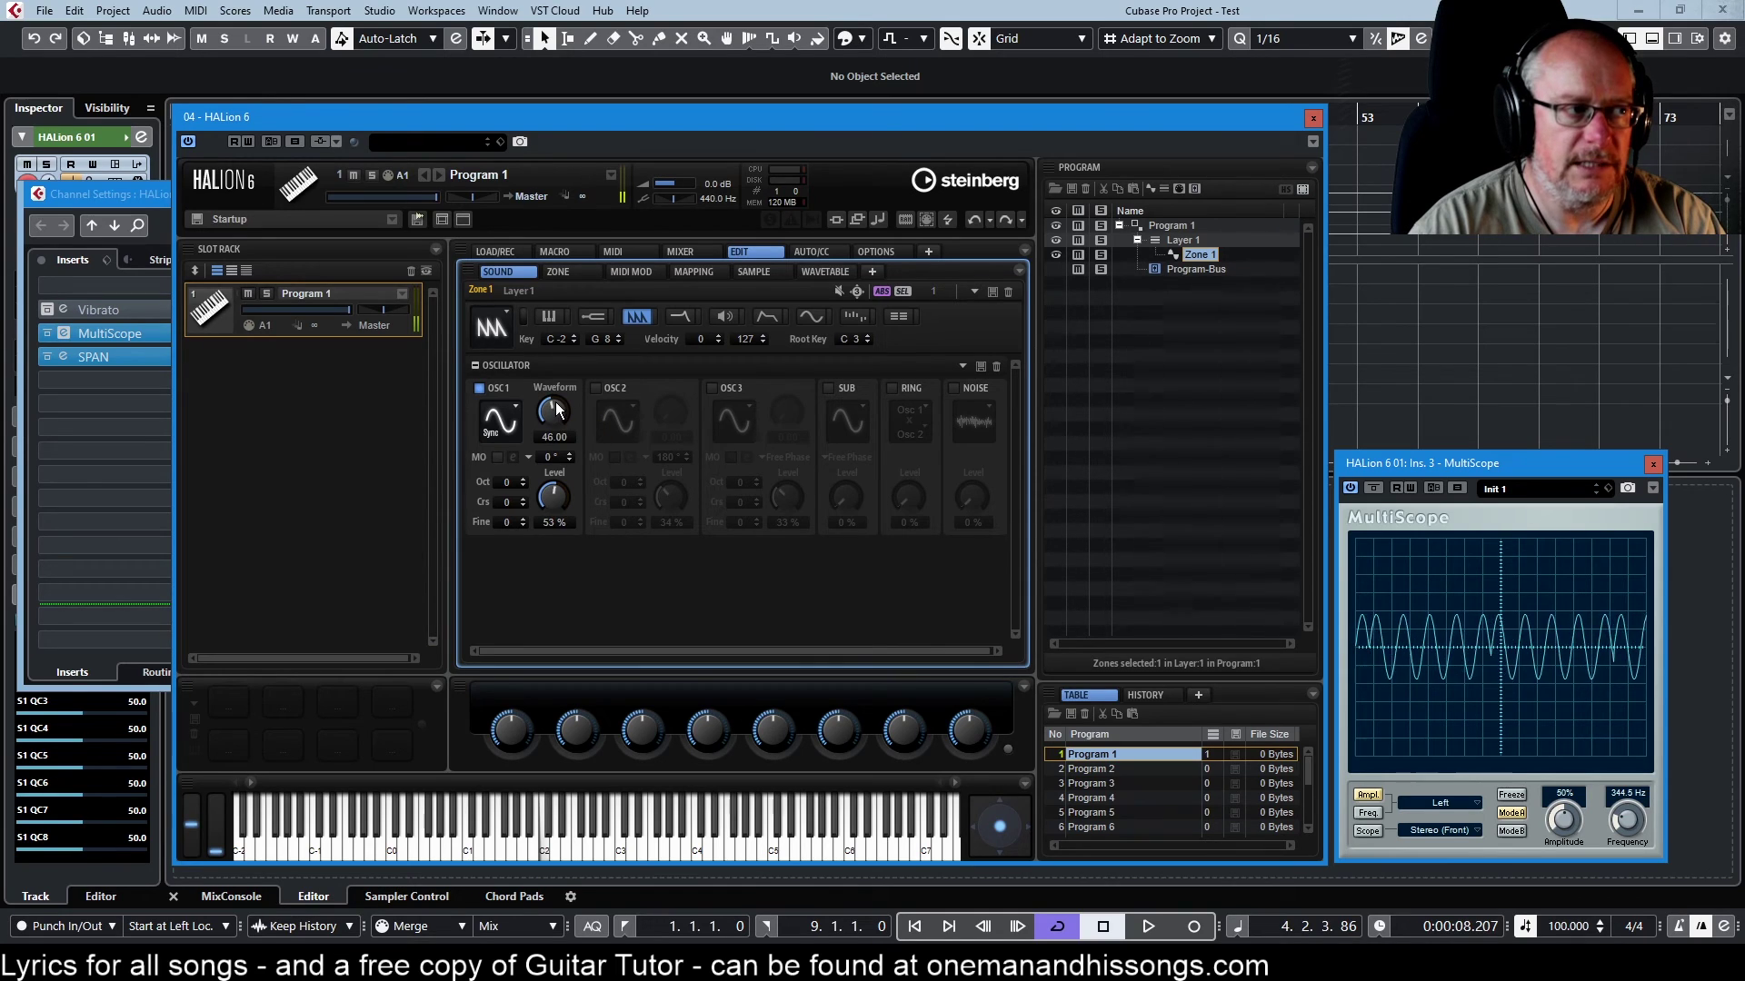
pyautogui.scroll(12, 557, 400)
pyautogui.moveTo(557, 399); pyautogui.dragTo(569, 458)
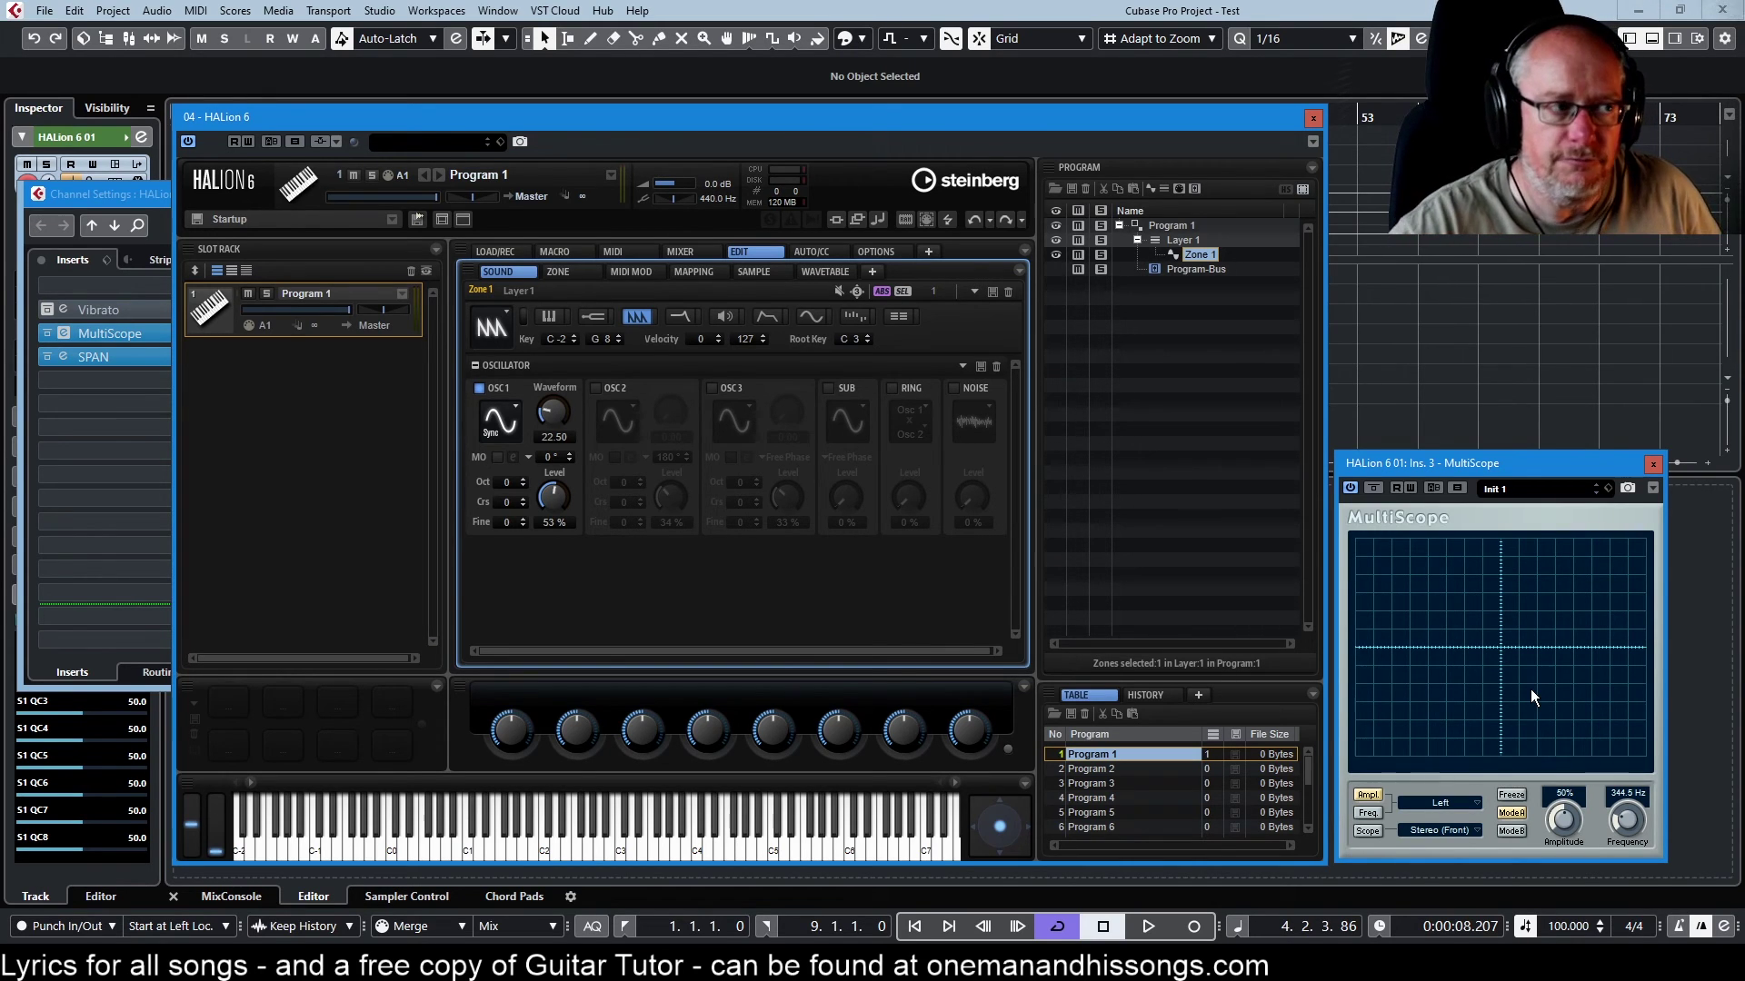
pyautogui.click(500, 421)
# - Switch oscillator 1 to Saw Sync, reset its amount to 0, then raise it and play F4
pyautogui.click(547, 578)
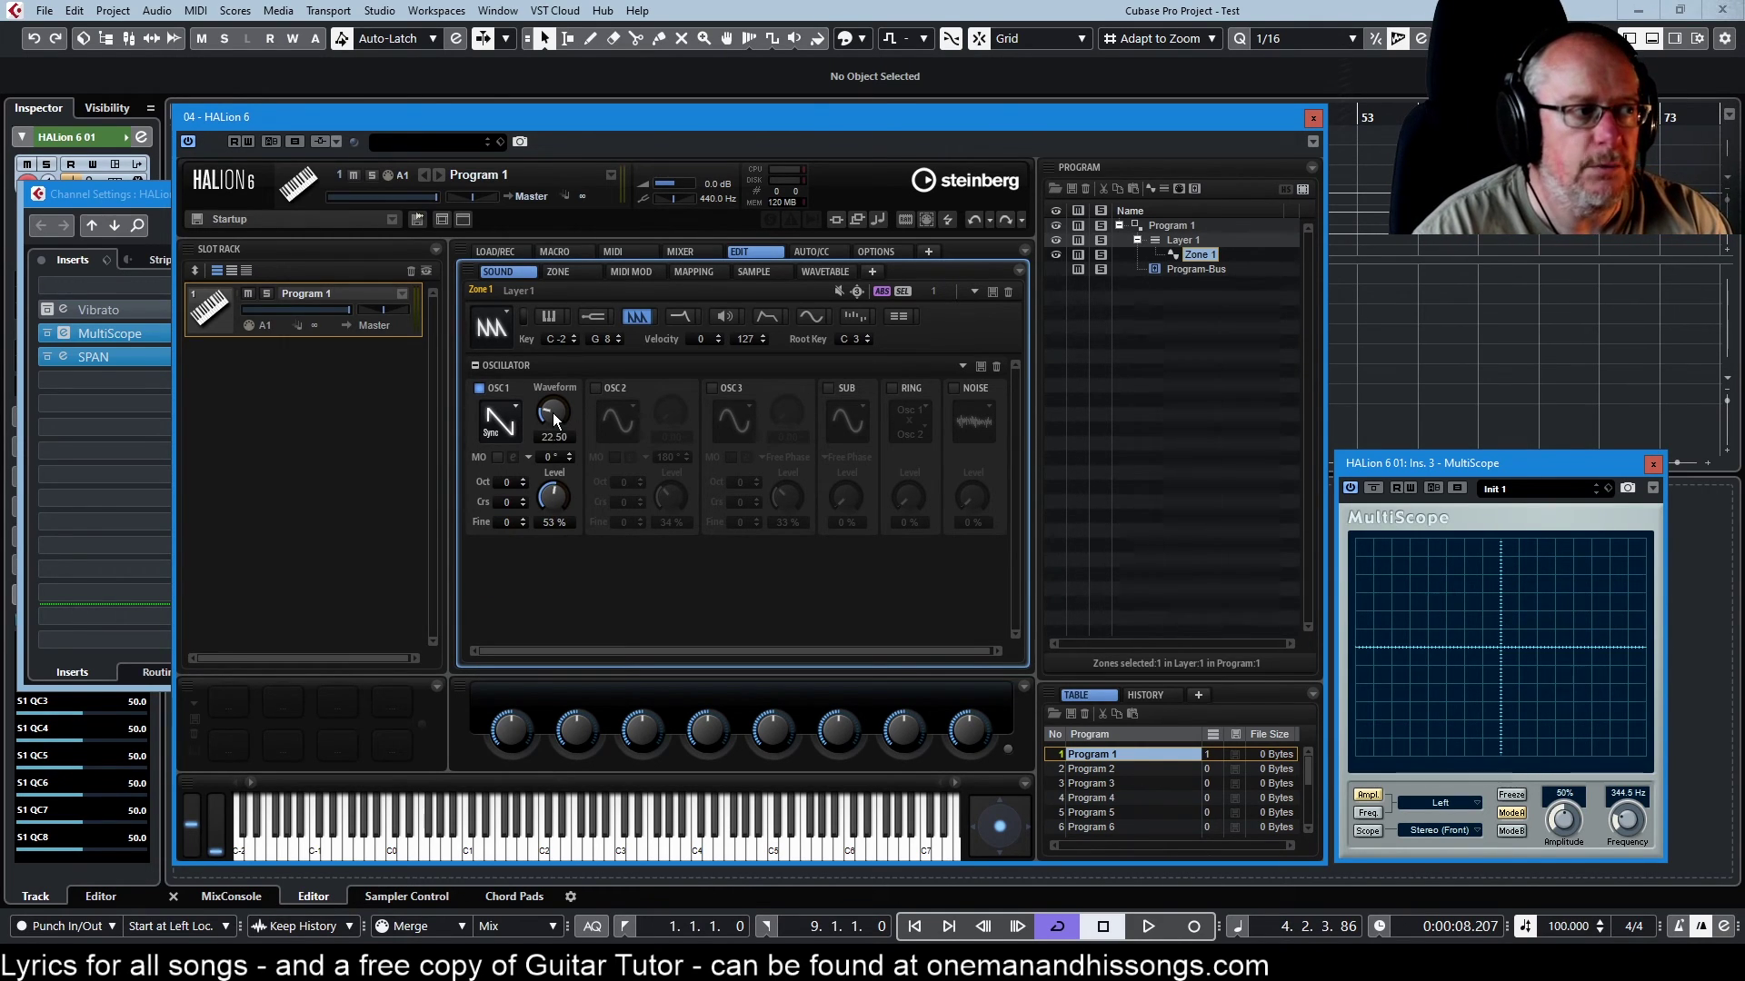
pyautogui.moveTo(553, 412); pyautogui.dragTo(620, 814)
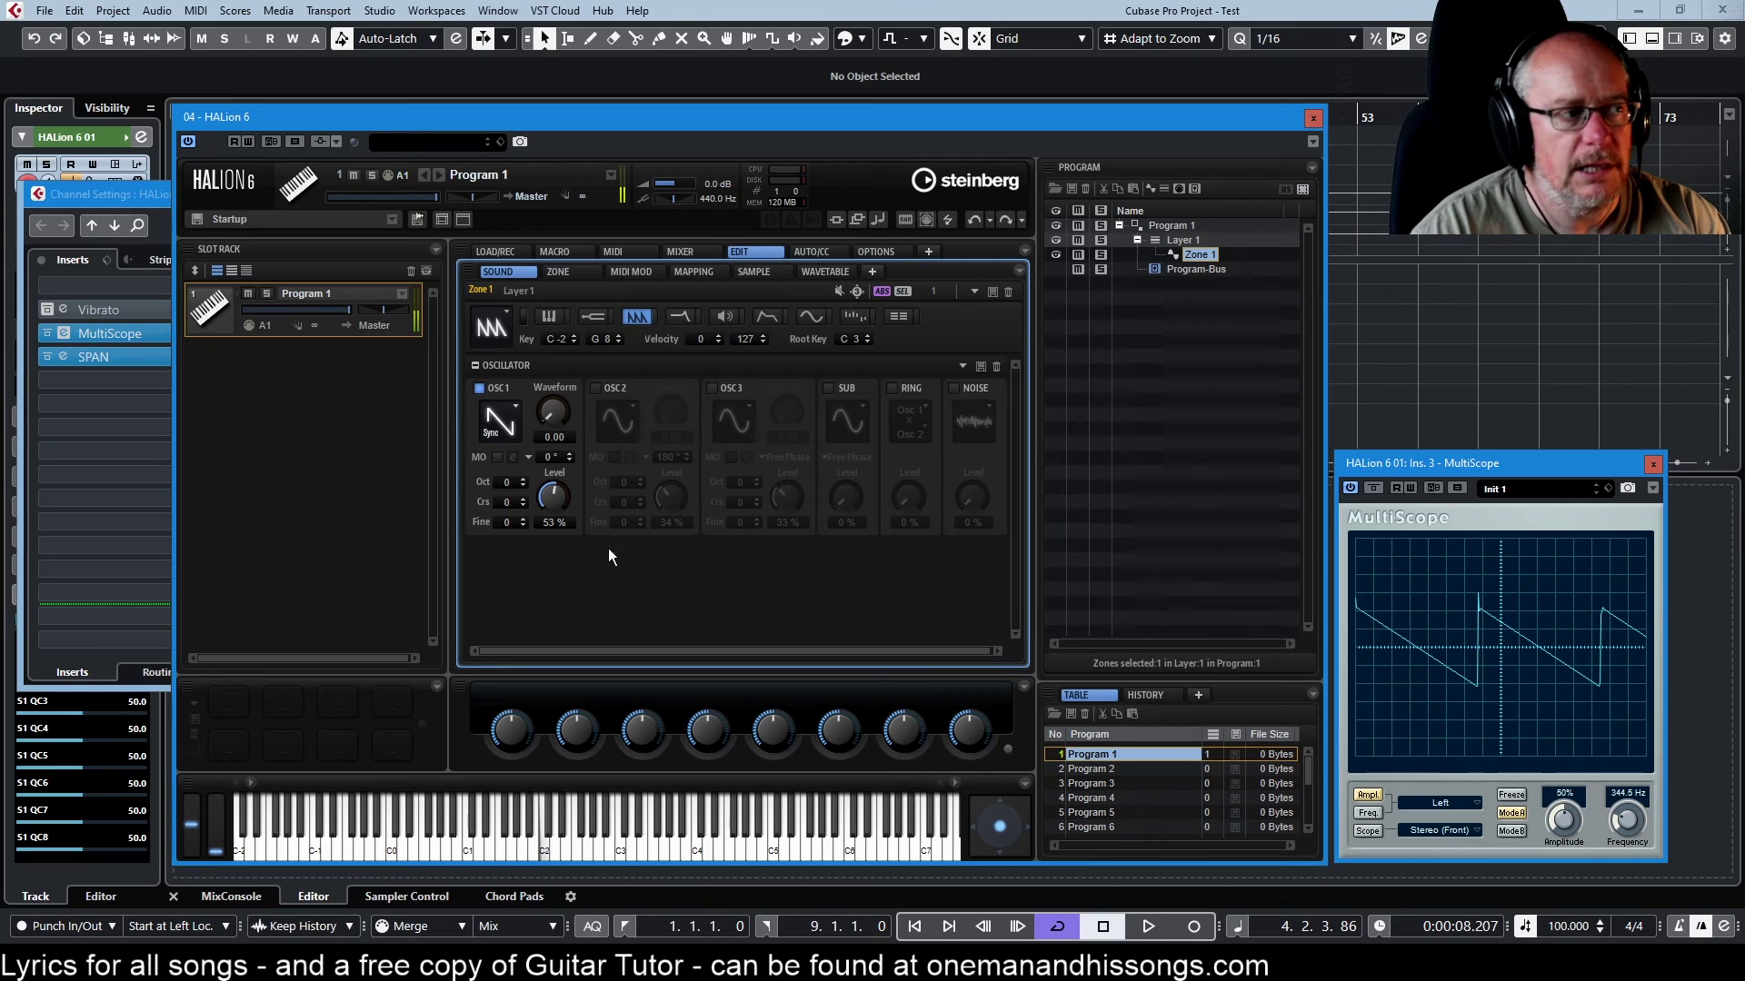
pyautogui.moveTo(560, 418); pyautogui.dragTo(556, 376)
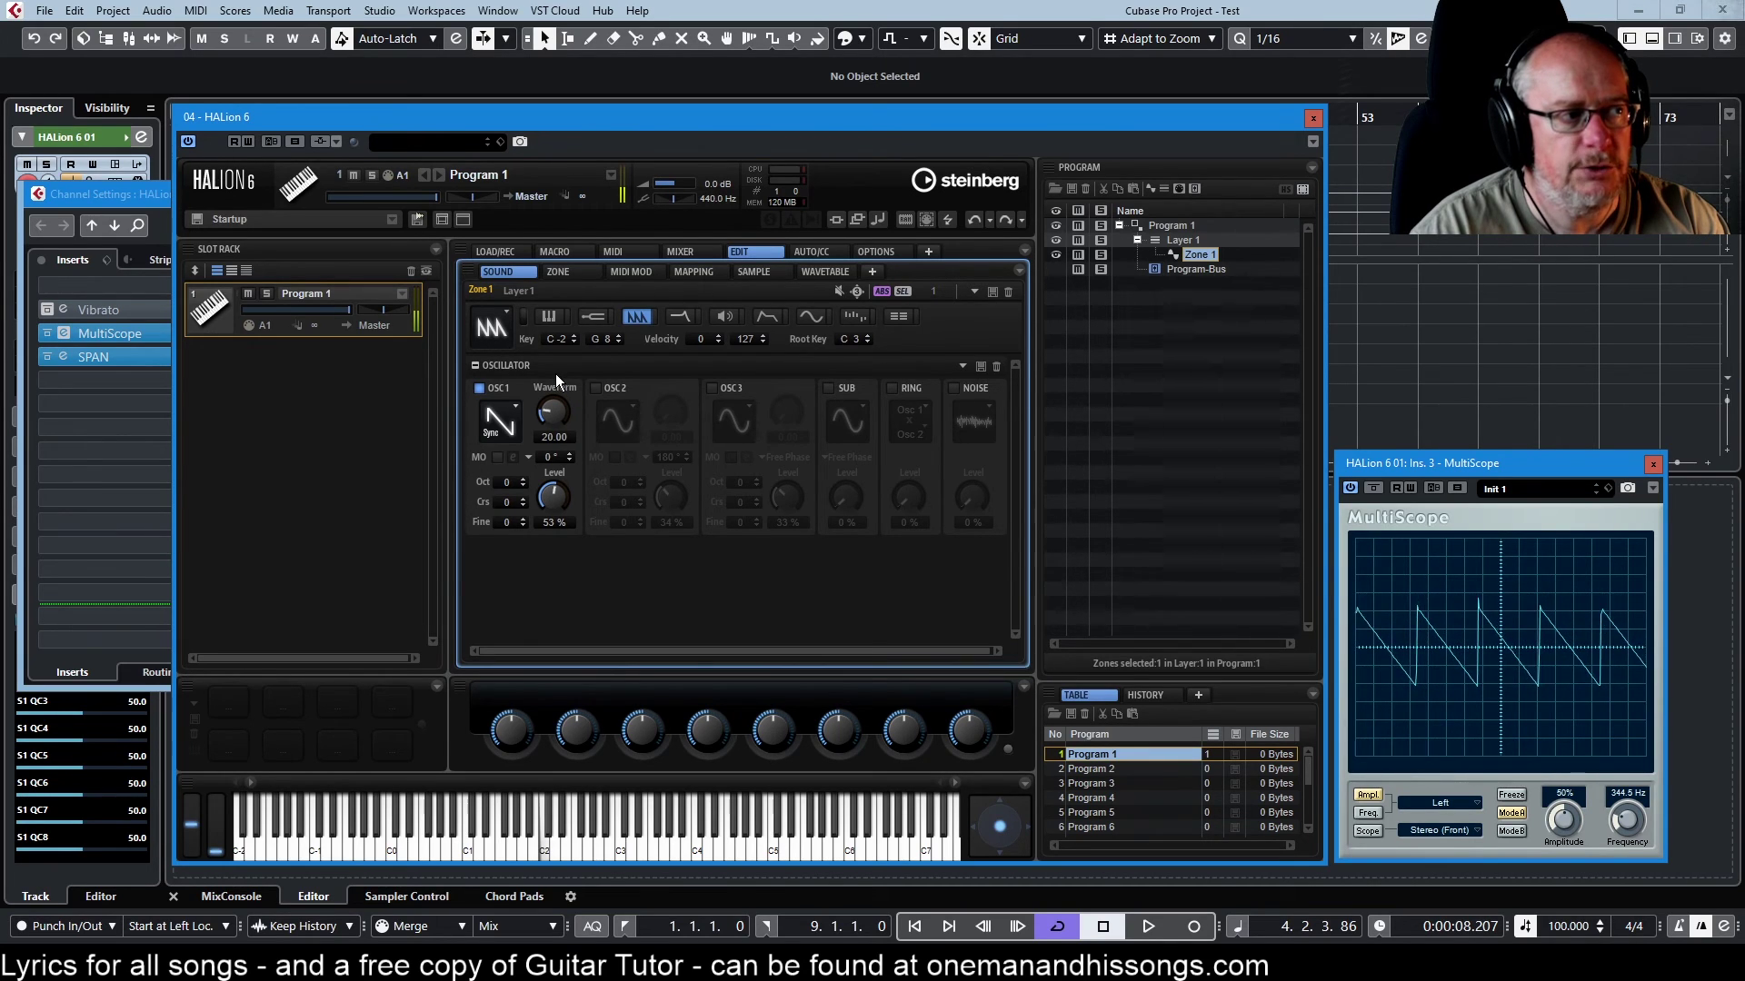
pyautogui.click(738, 845)
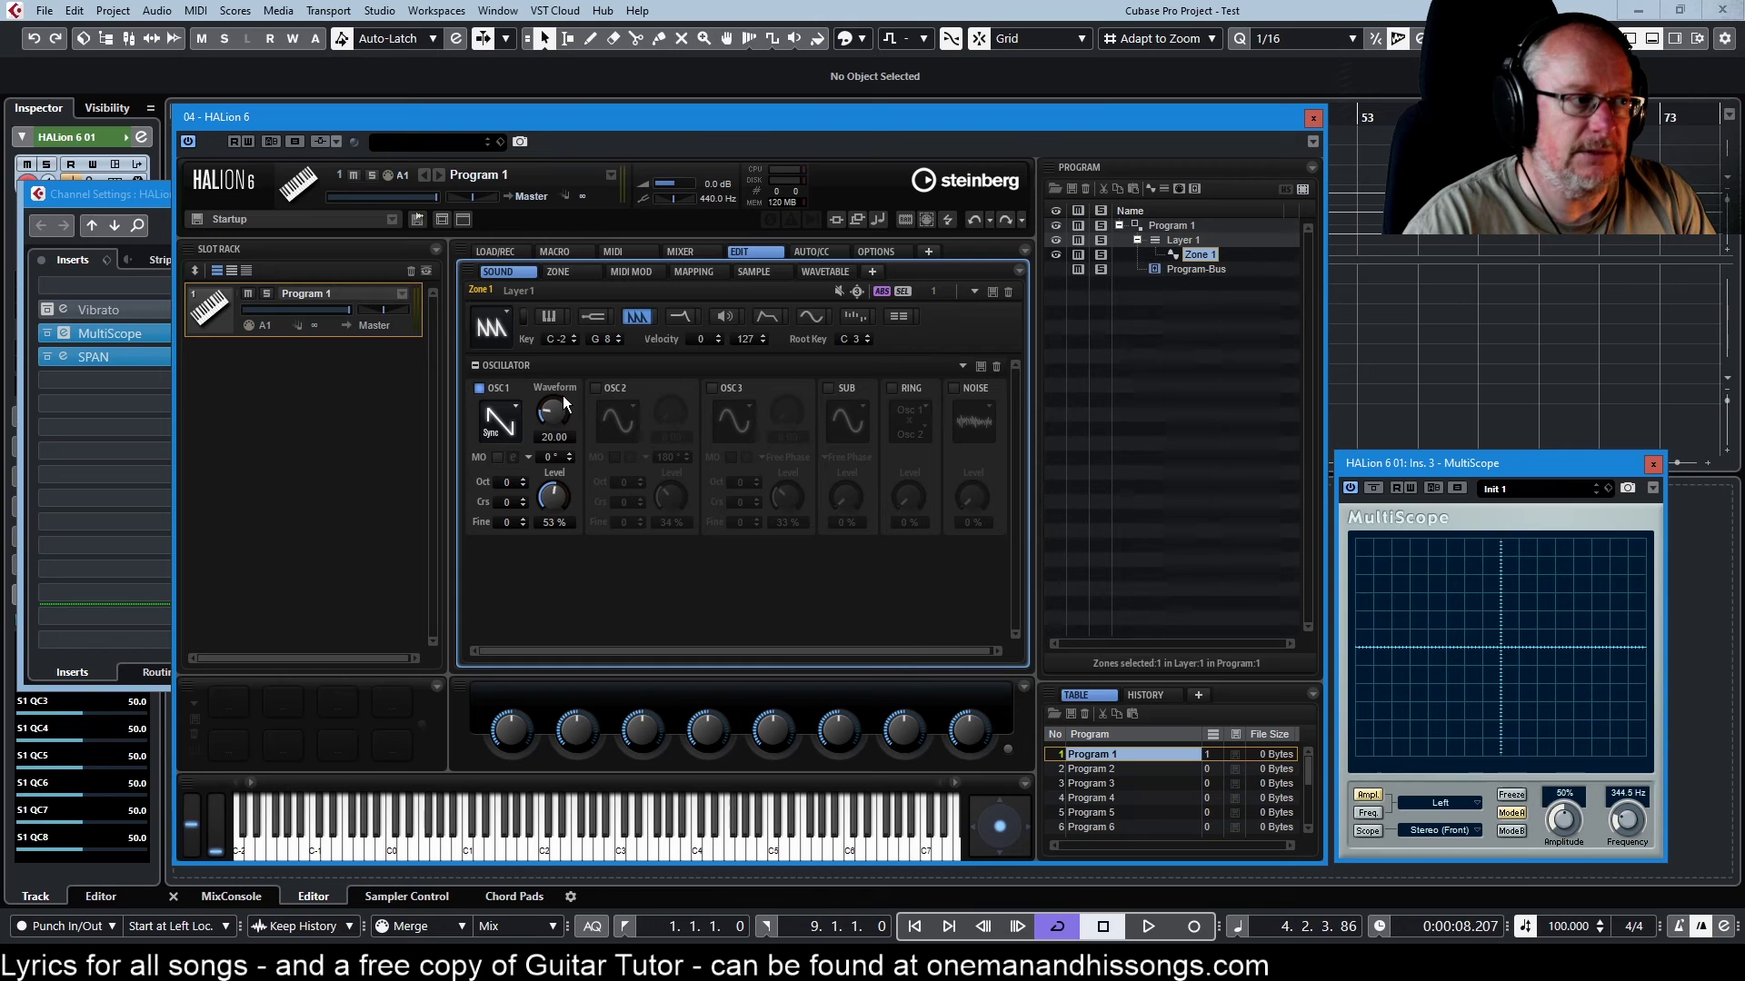
# - Return the Saw Sync waveform amount to 0, then enter 20
pyautogui.moveTo(550, 414); pyautogui.dragTo(558, 582)
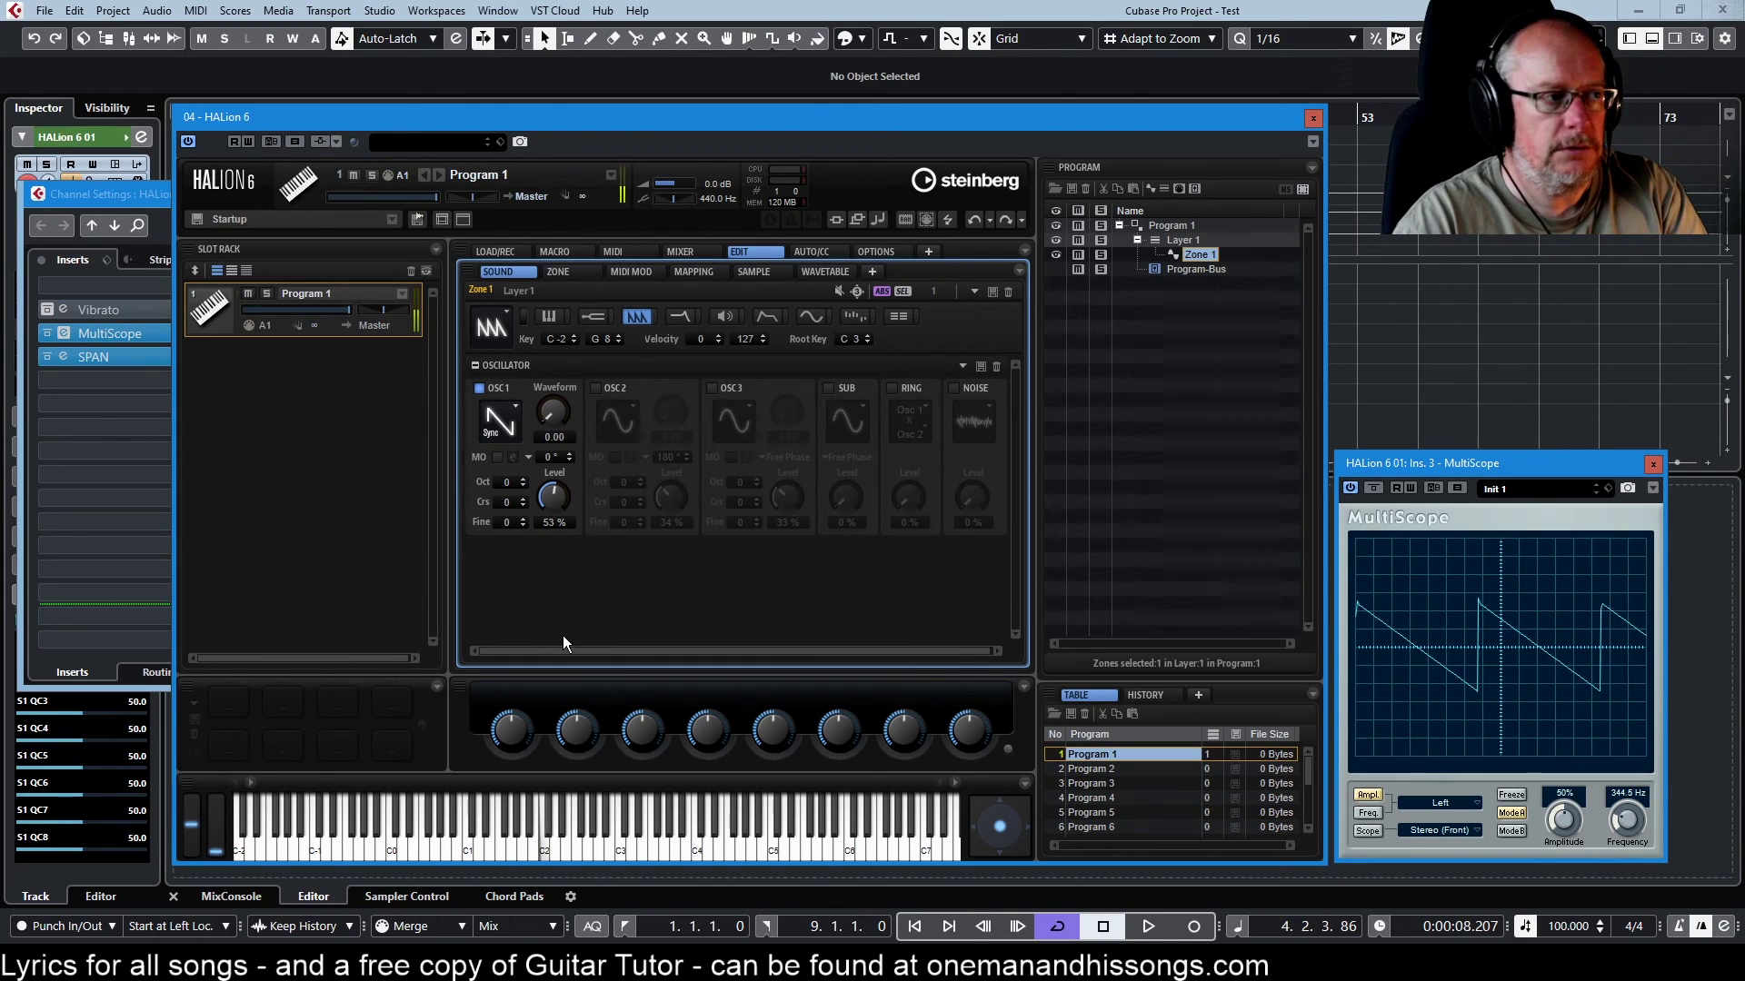
pyautogui.doubleClick(555, 437)
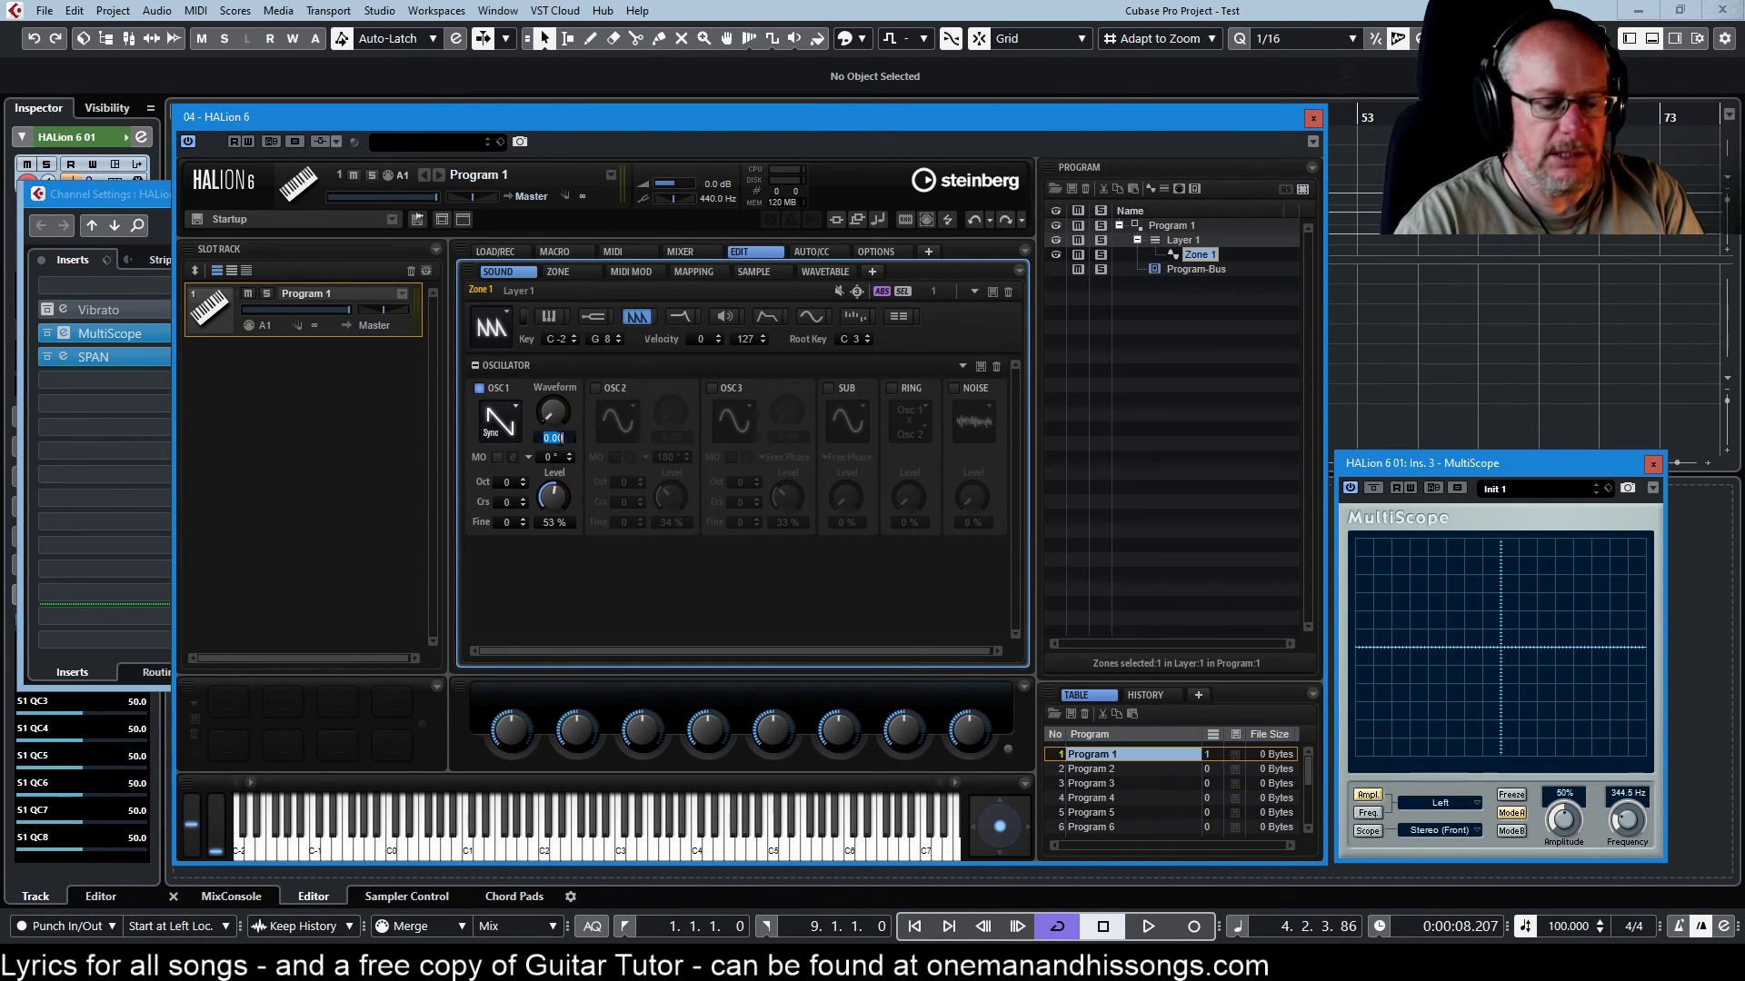
pyautogui.write('20')
pyautogui.press('Return')
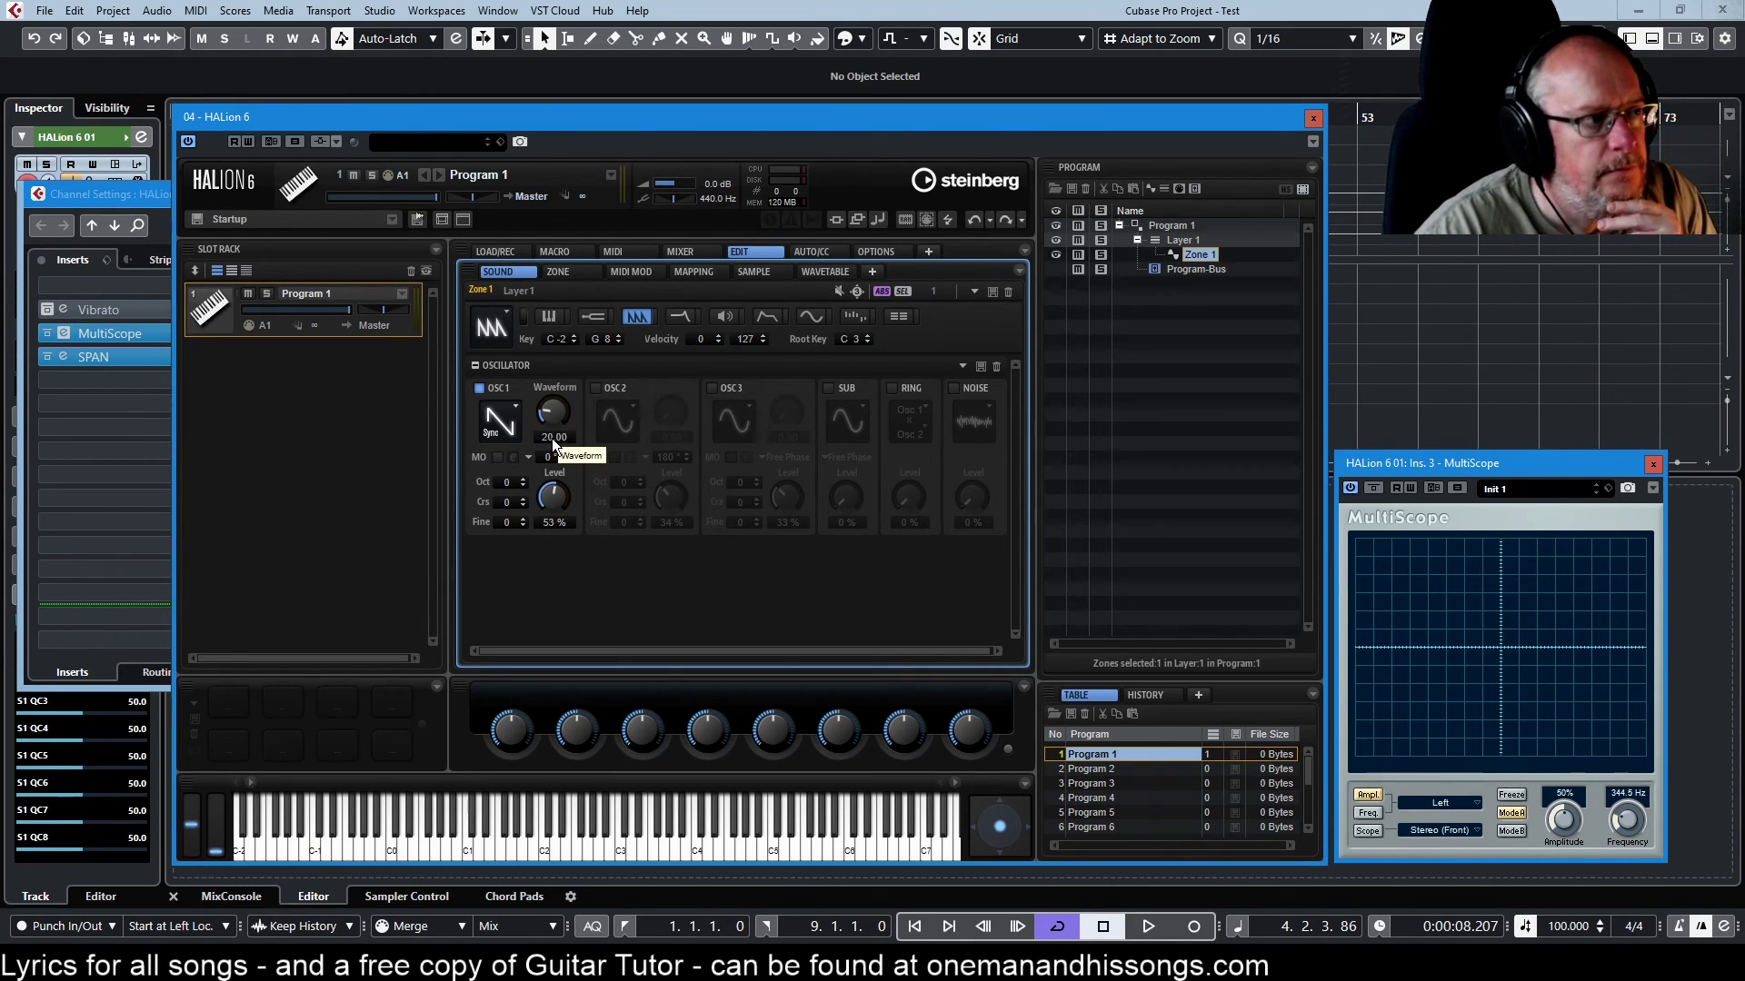
pyautogui.click(499, 421)
# - Set oscillator 1 to Sine CM at amount 1.00, MultiScope frequency to 21.5 Hz, then close HALion
pyautogui.click(512, 619)
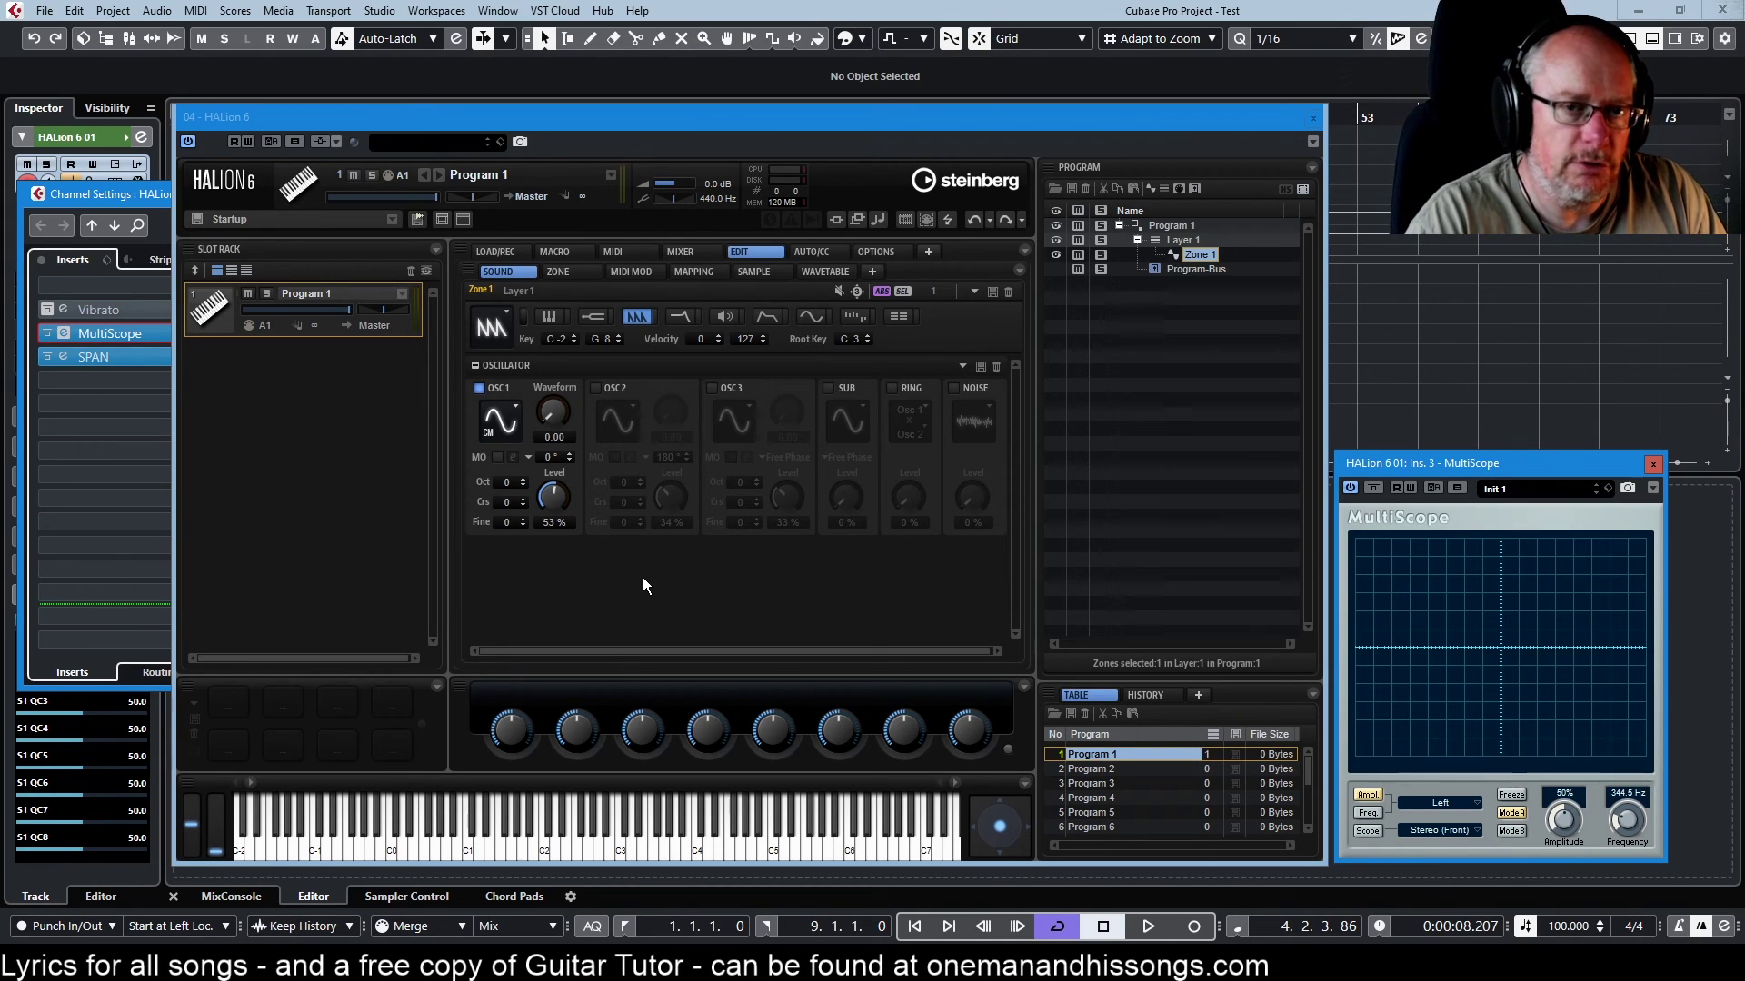
pyautogui.click(643, 579)
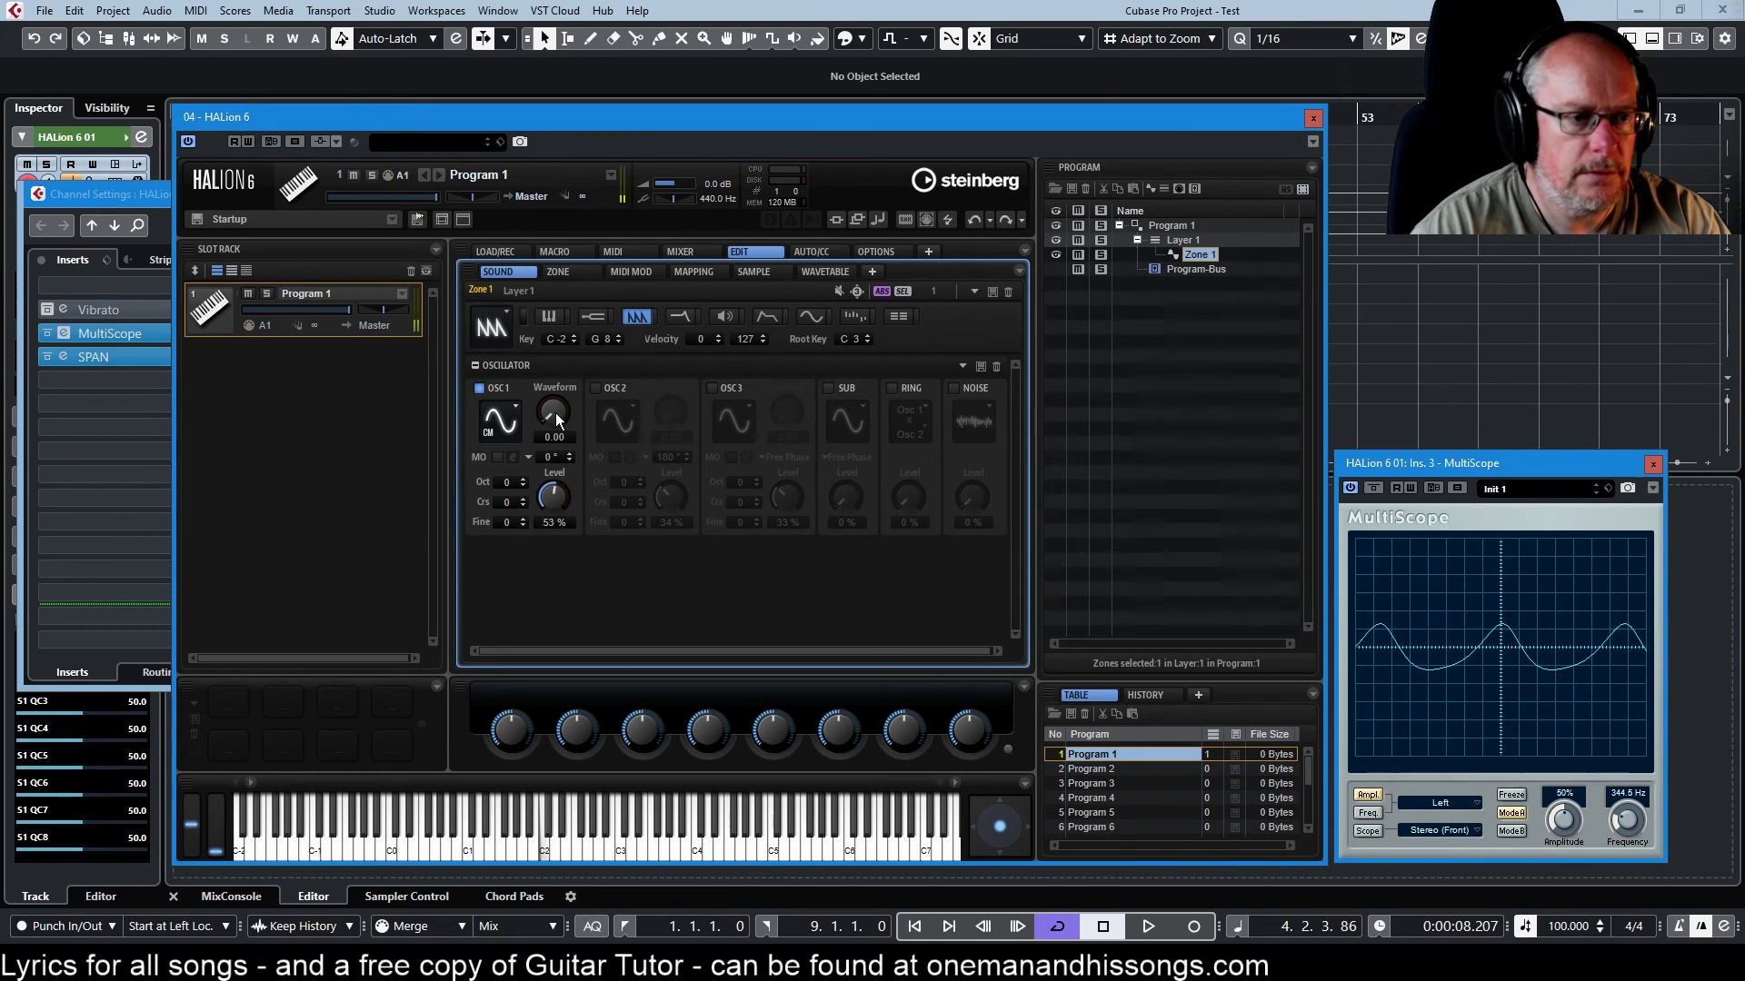
pyautogui.scroll(2, 556, 413)
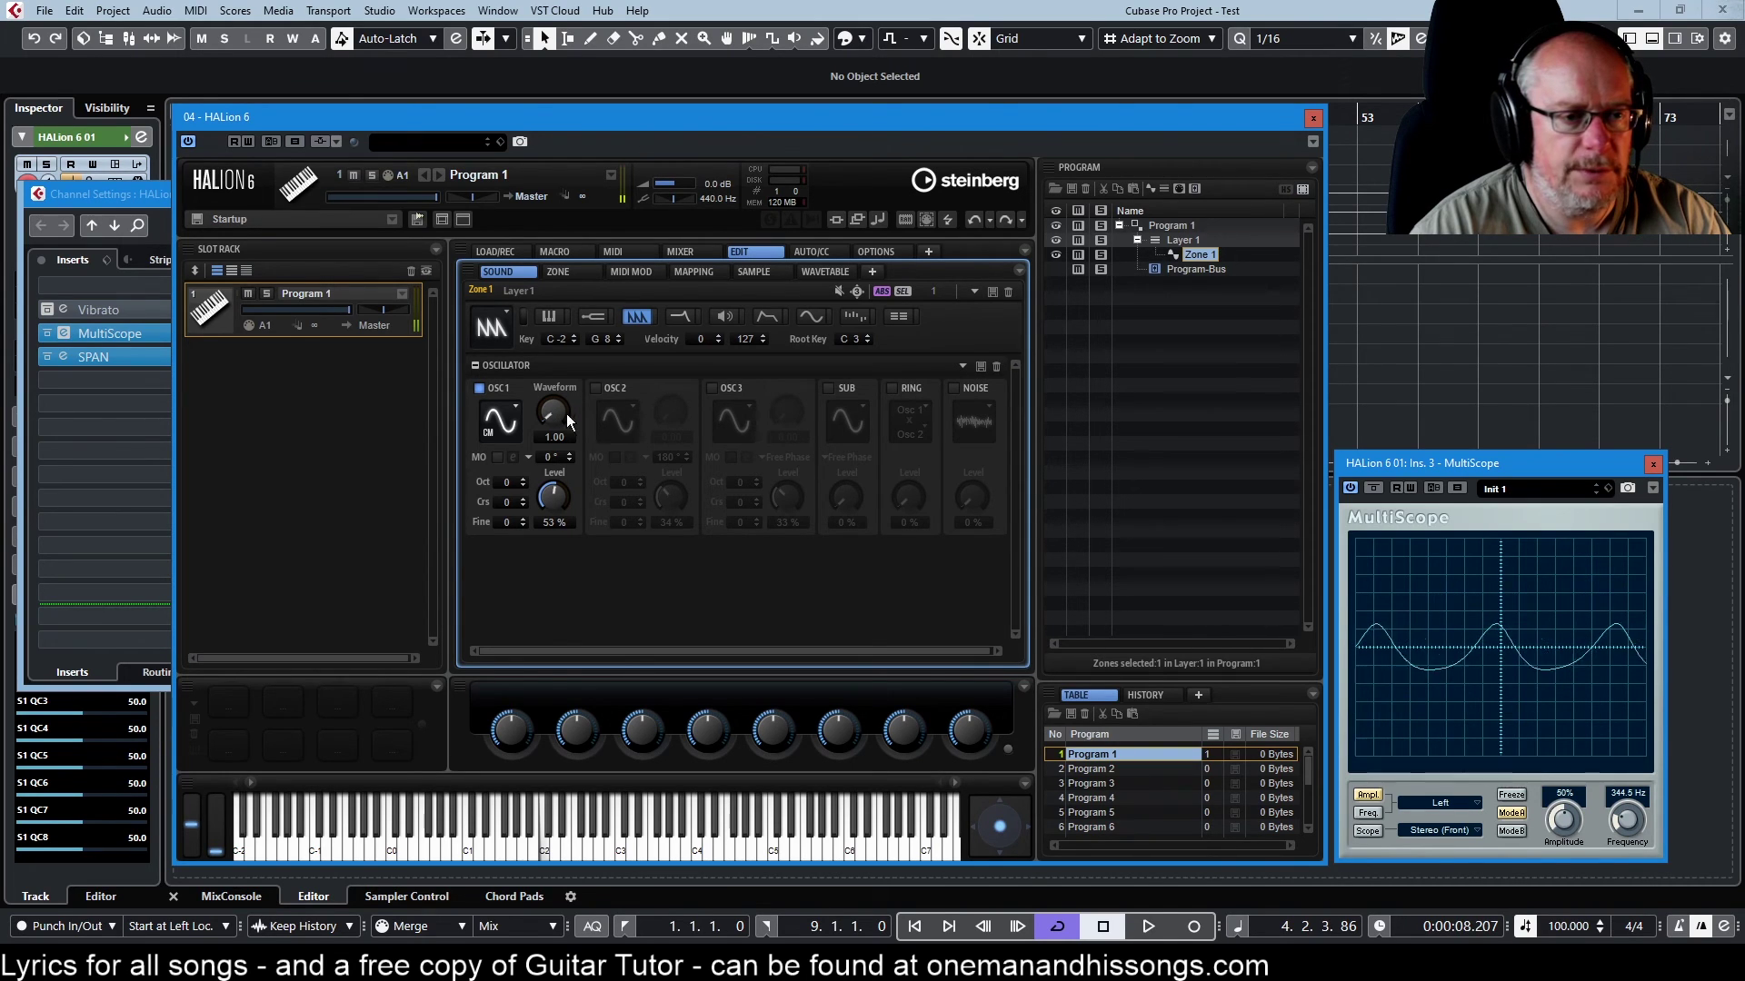
pyautogui.scroll(5, 1621, 818)
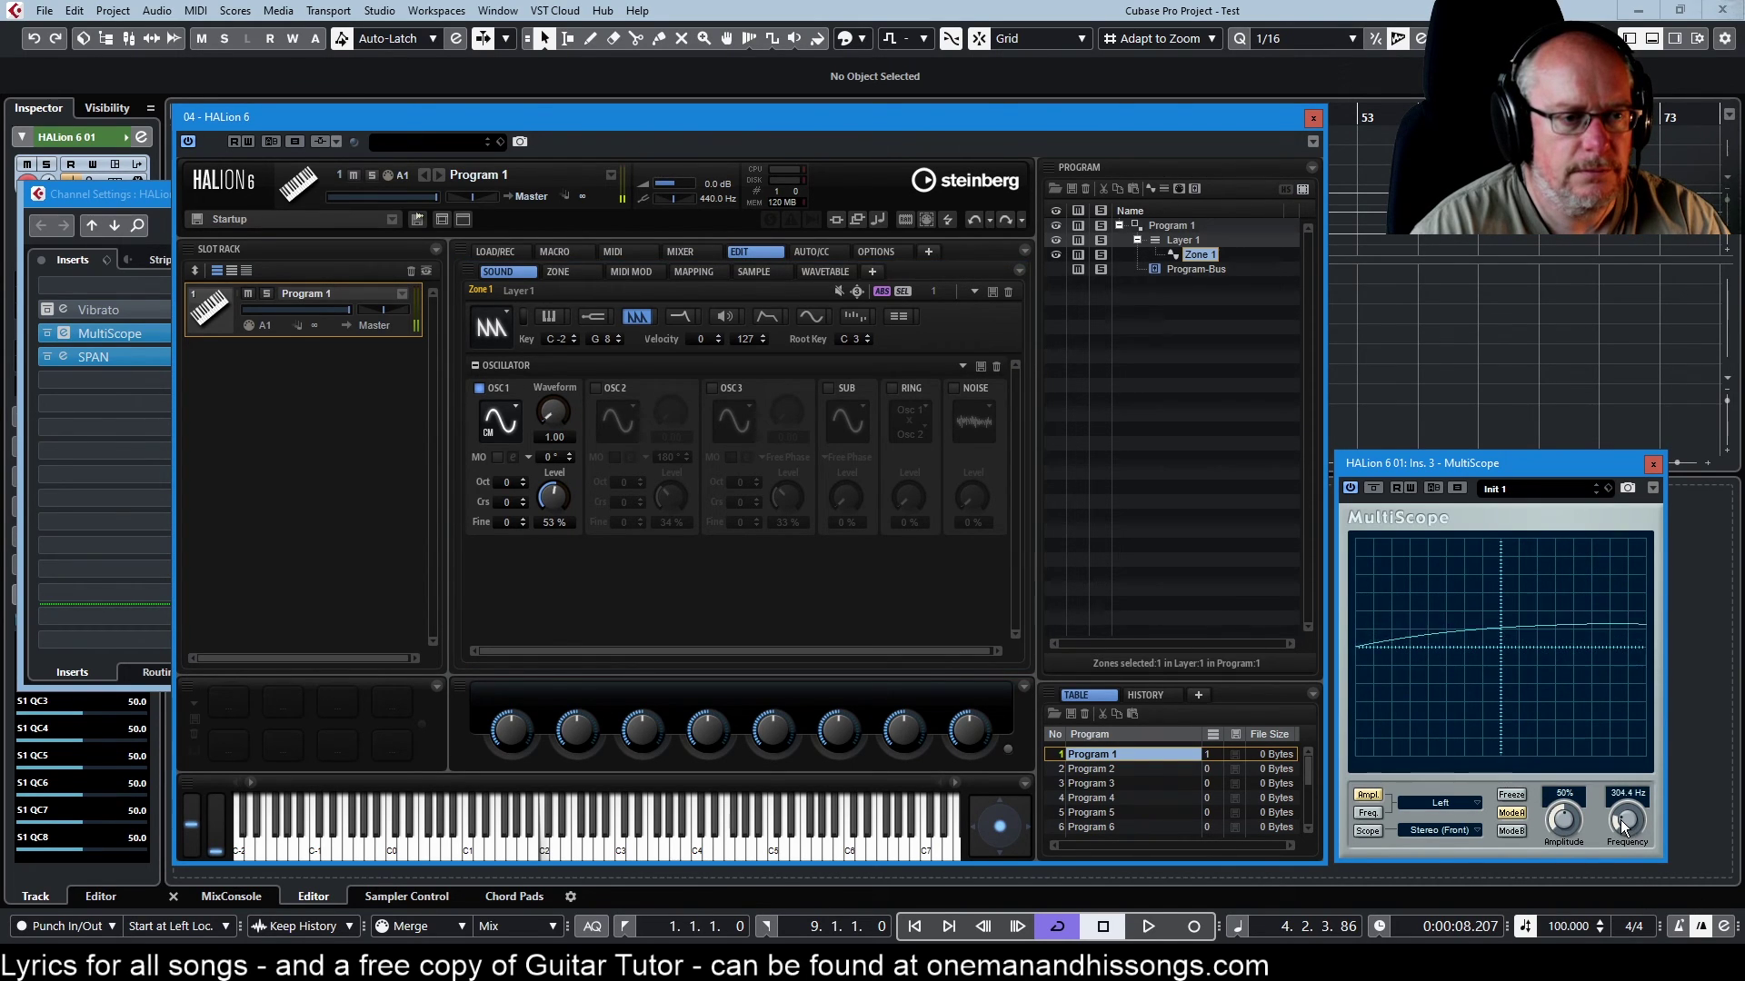
pyautogui.scroll(9, 1617, 800)
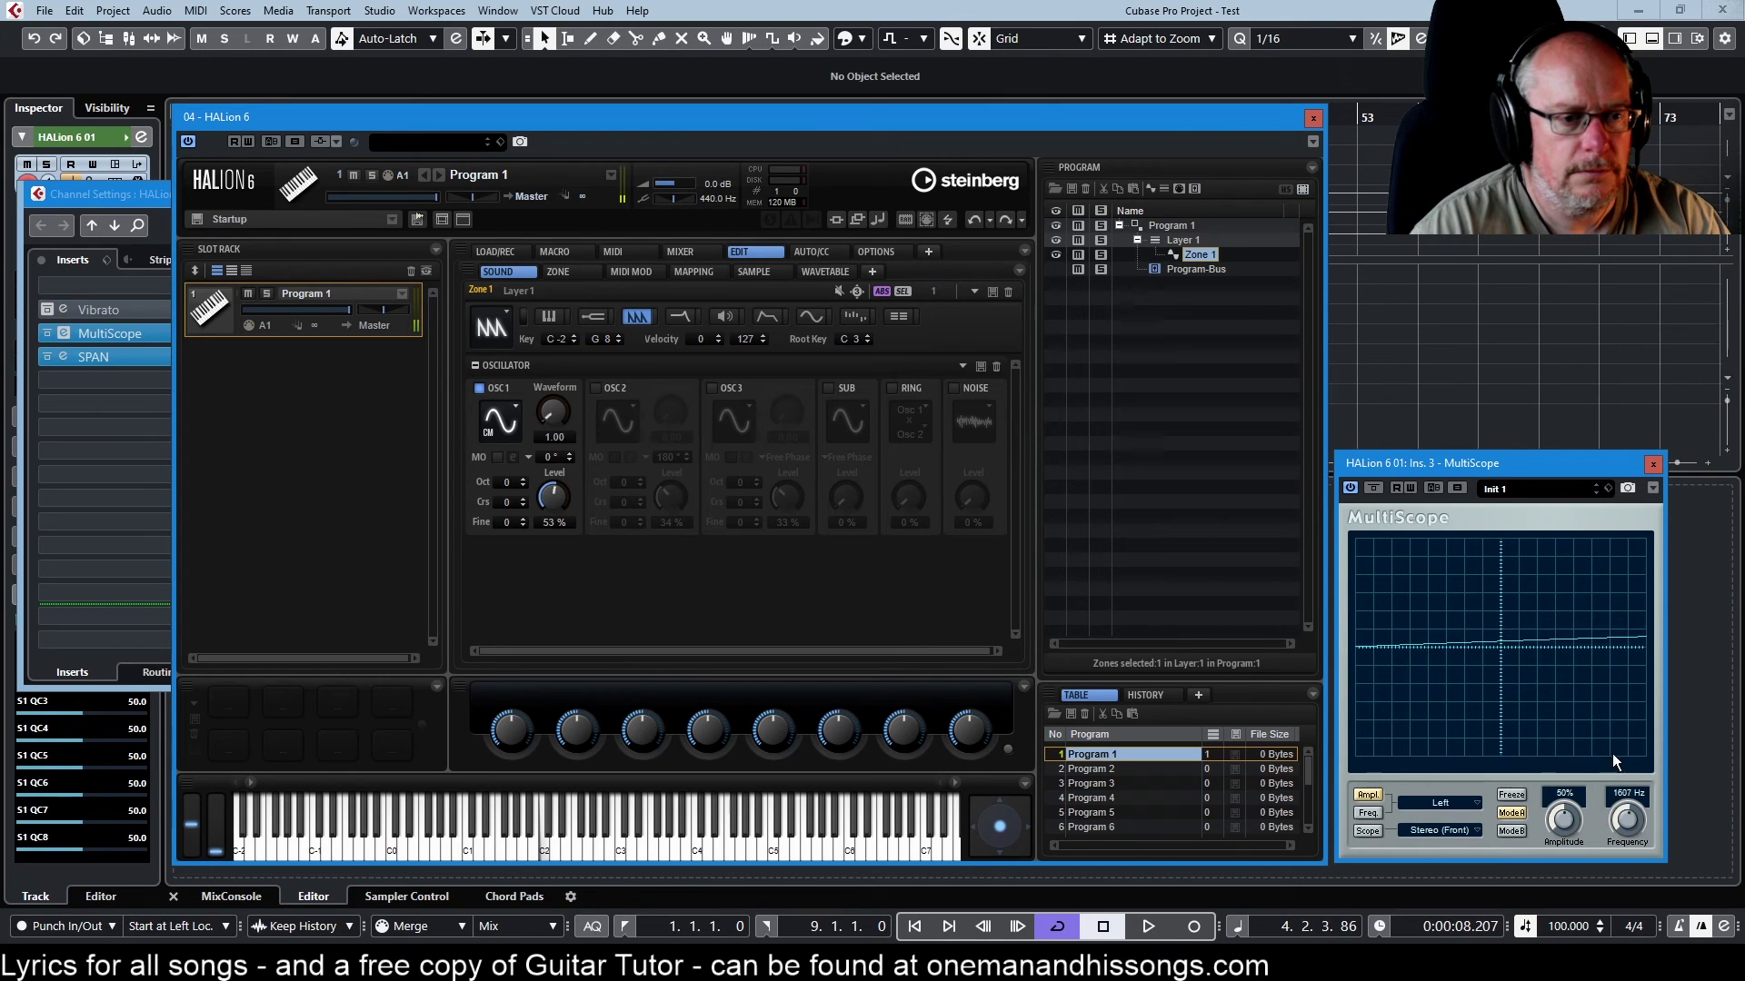
pyautogui.moveTo(1638, 798); pyautogui.dragTo(1645, 881)
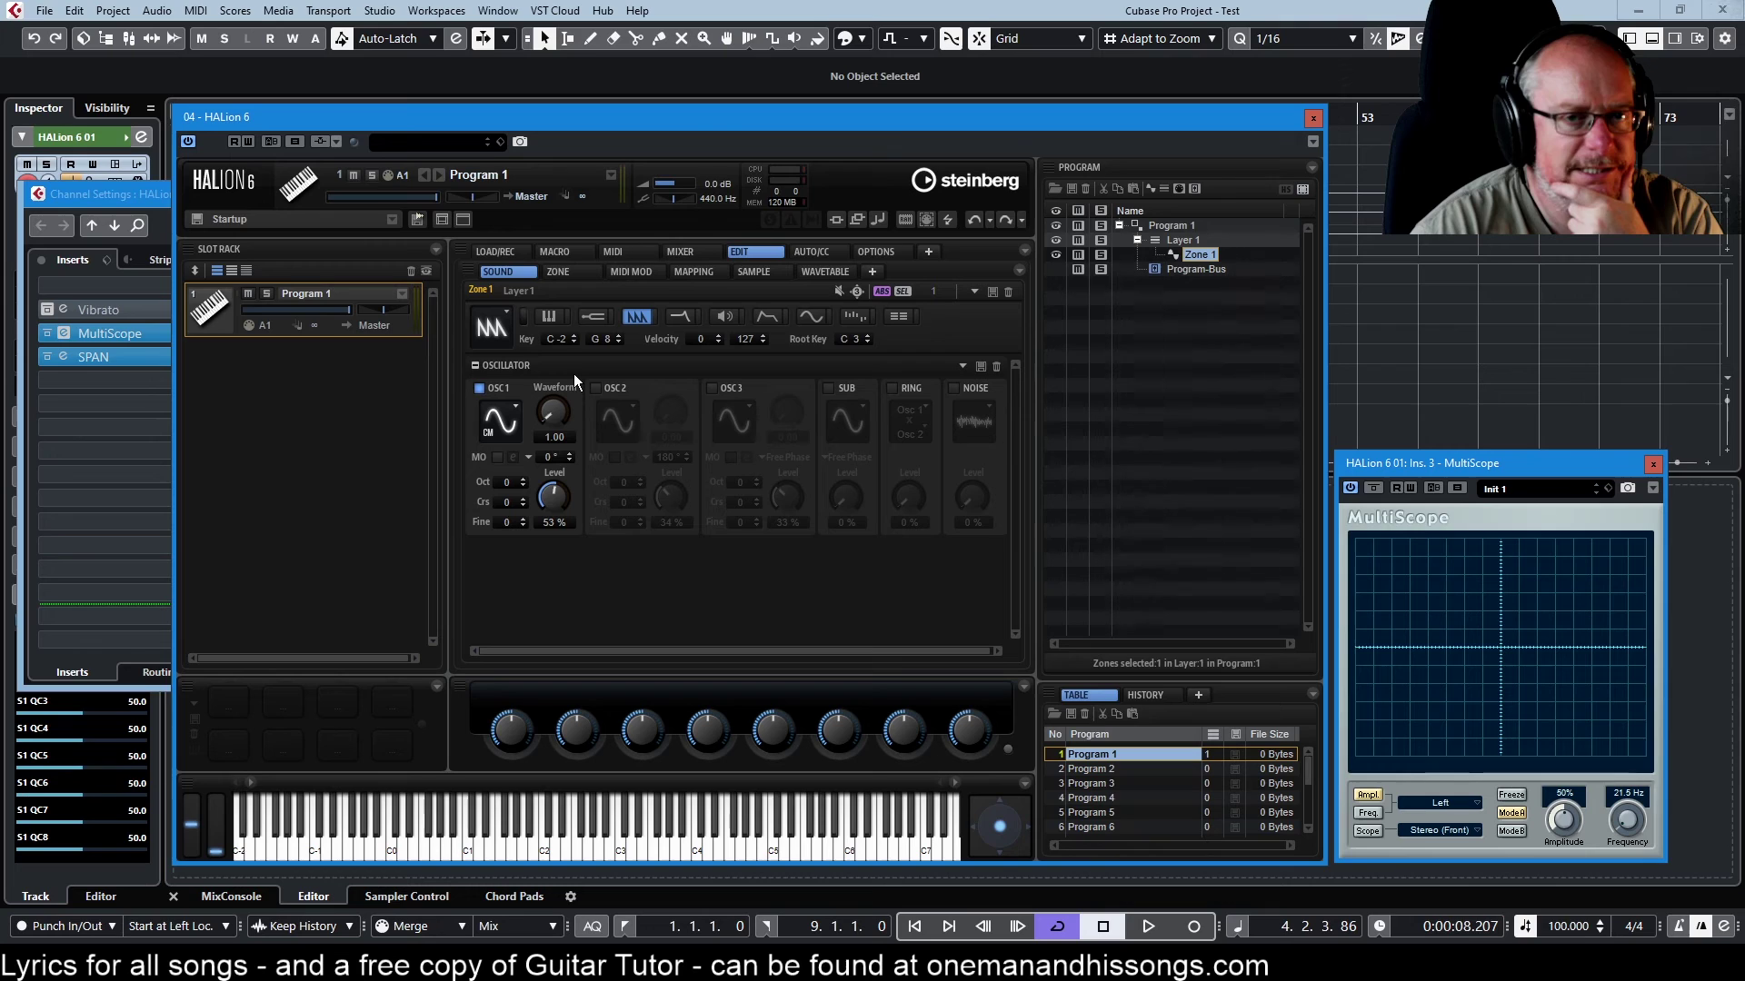
pyautogui.click(1313, 122)
# - Close Channel Settings and bring up the ARP 2600 V3 panel with the '1 Osc Sinus' preset
pyautogui.hotkey('ctrl', 'w')
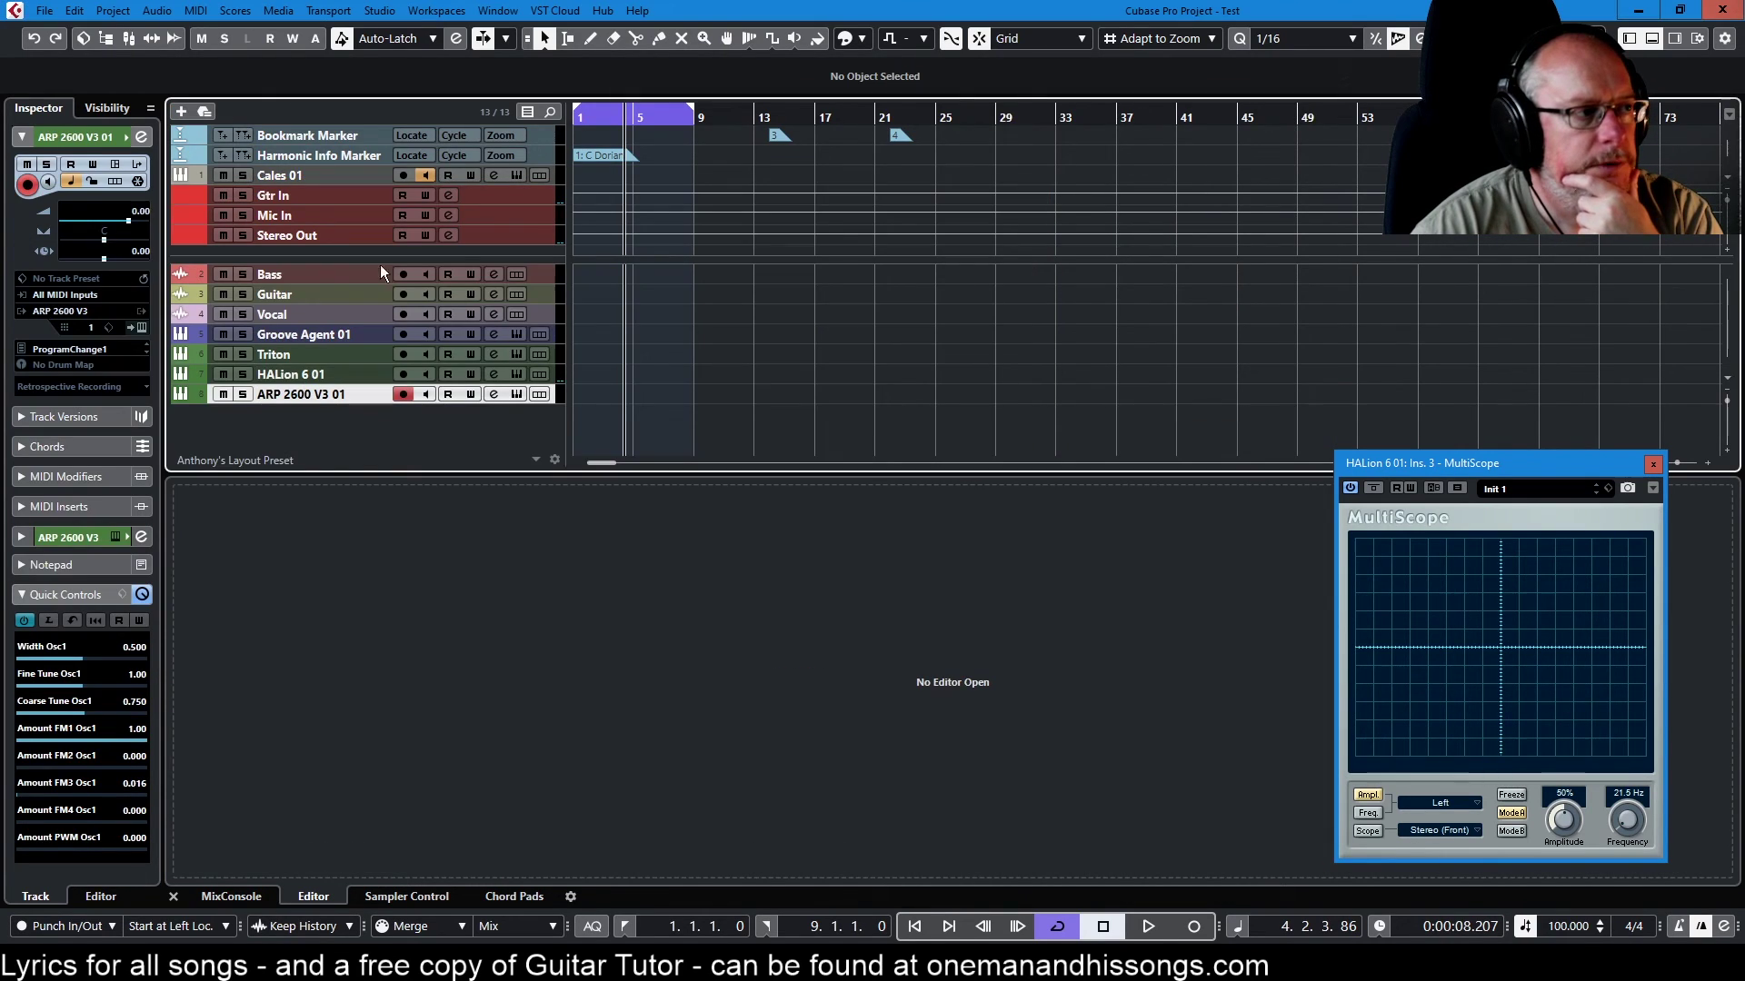
pyautogui.click(516, 393)
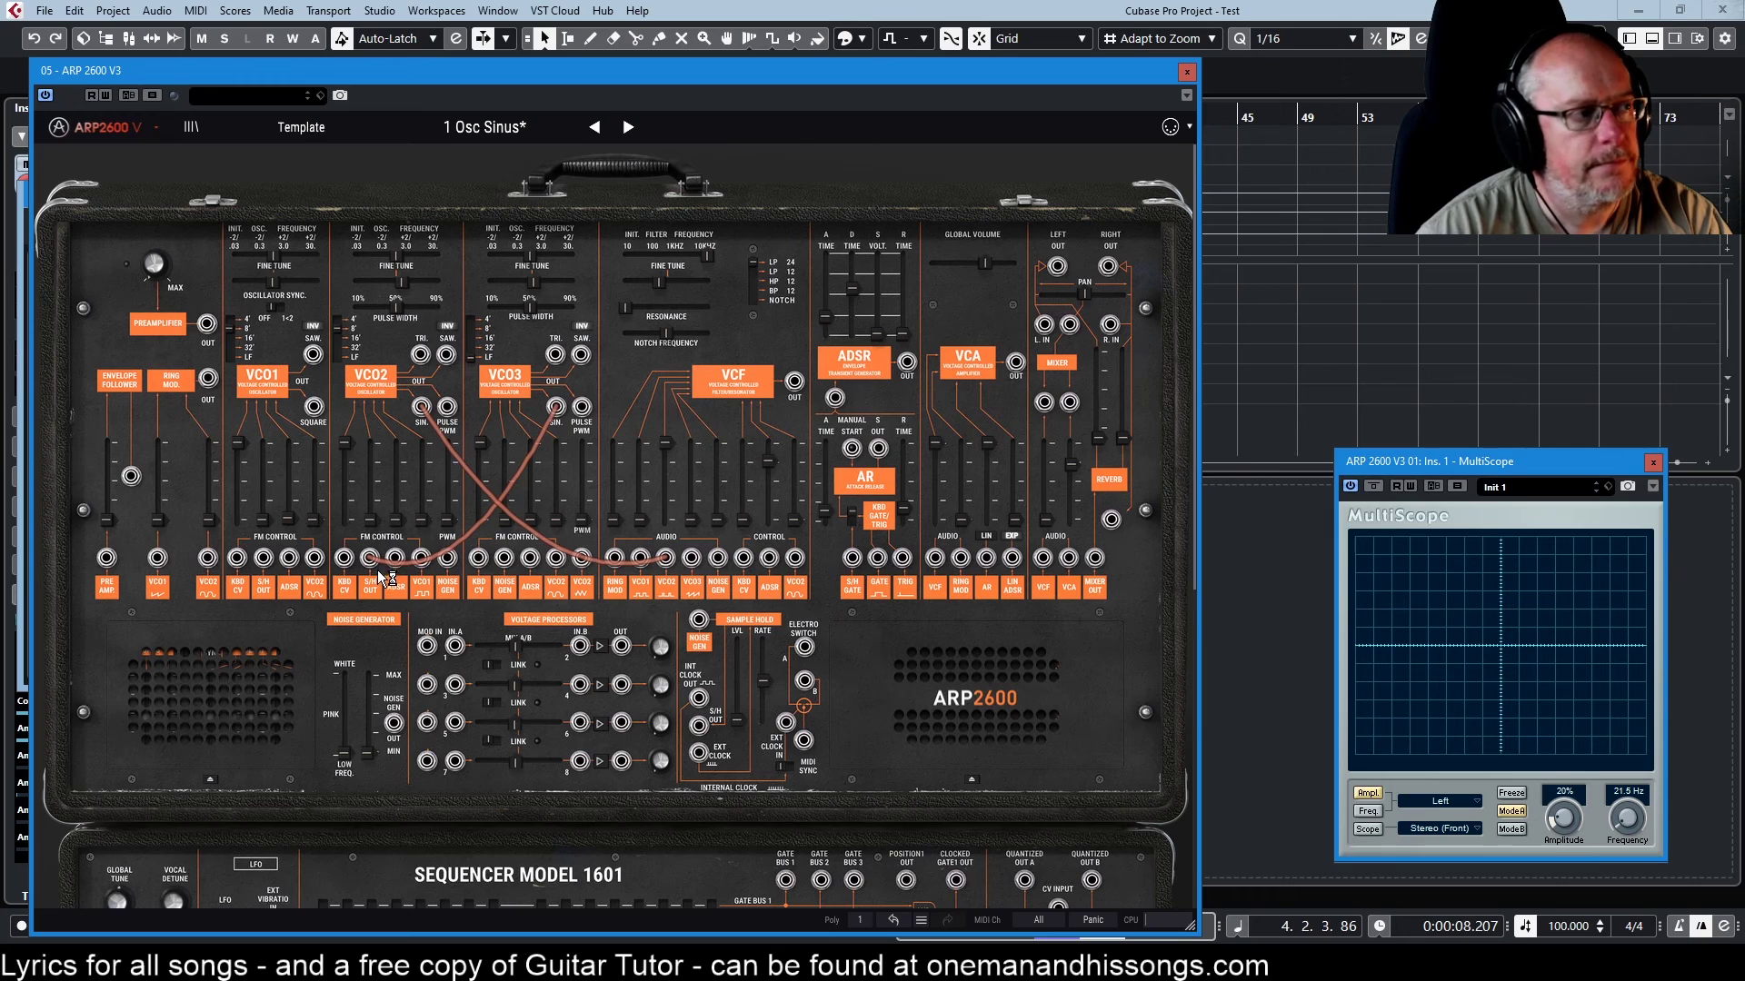
pyautogui.moveTo(365, 529)
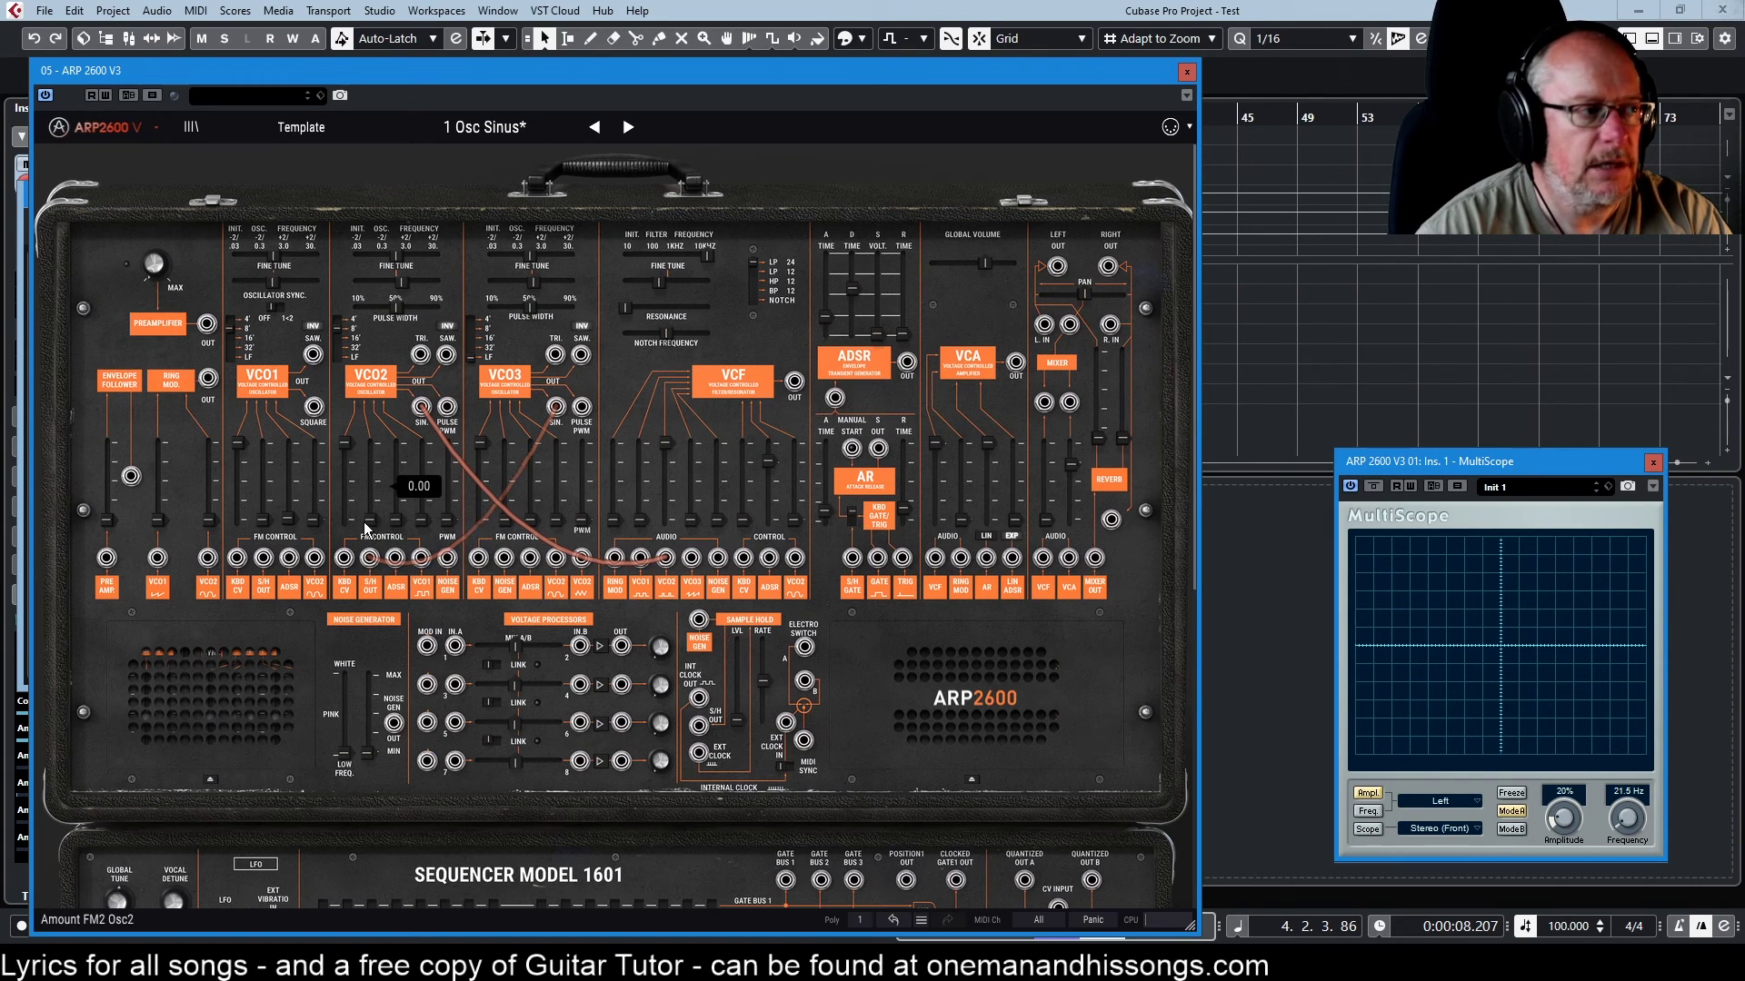
# - Raise VCO2's FM amount to about 0.07 and lower the second mixer input to 0.15
pyautogui.moveTo(371, 518); pyautogui.dragTo(372, 481)
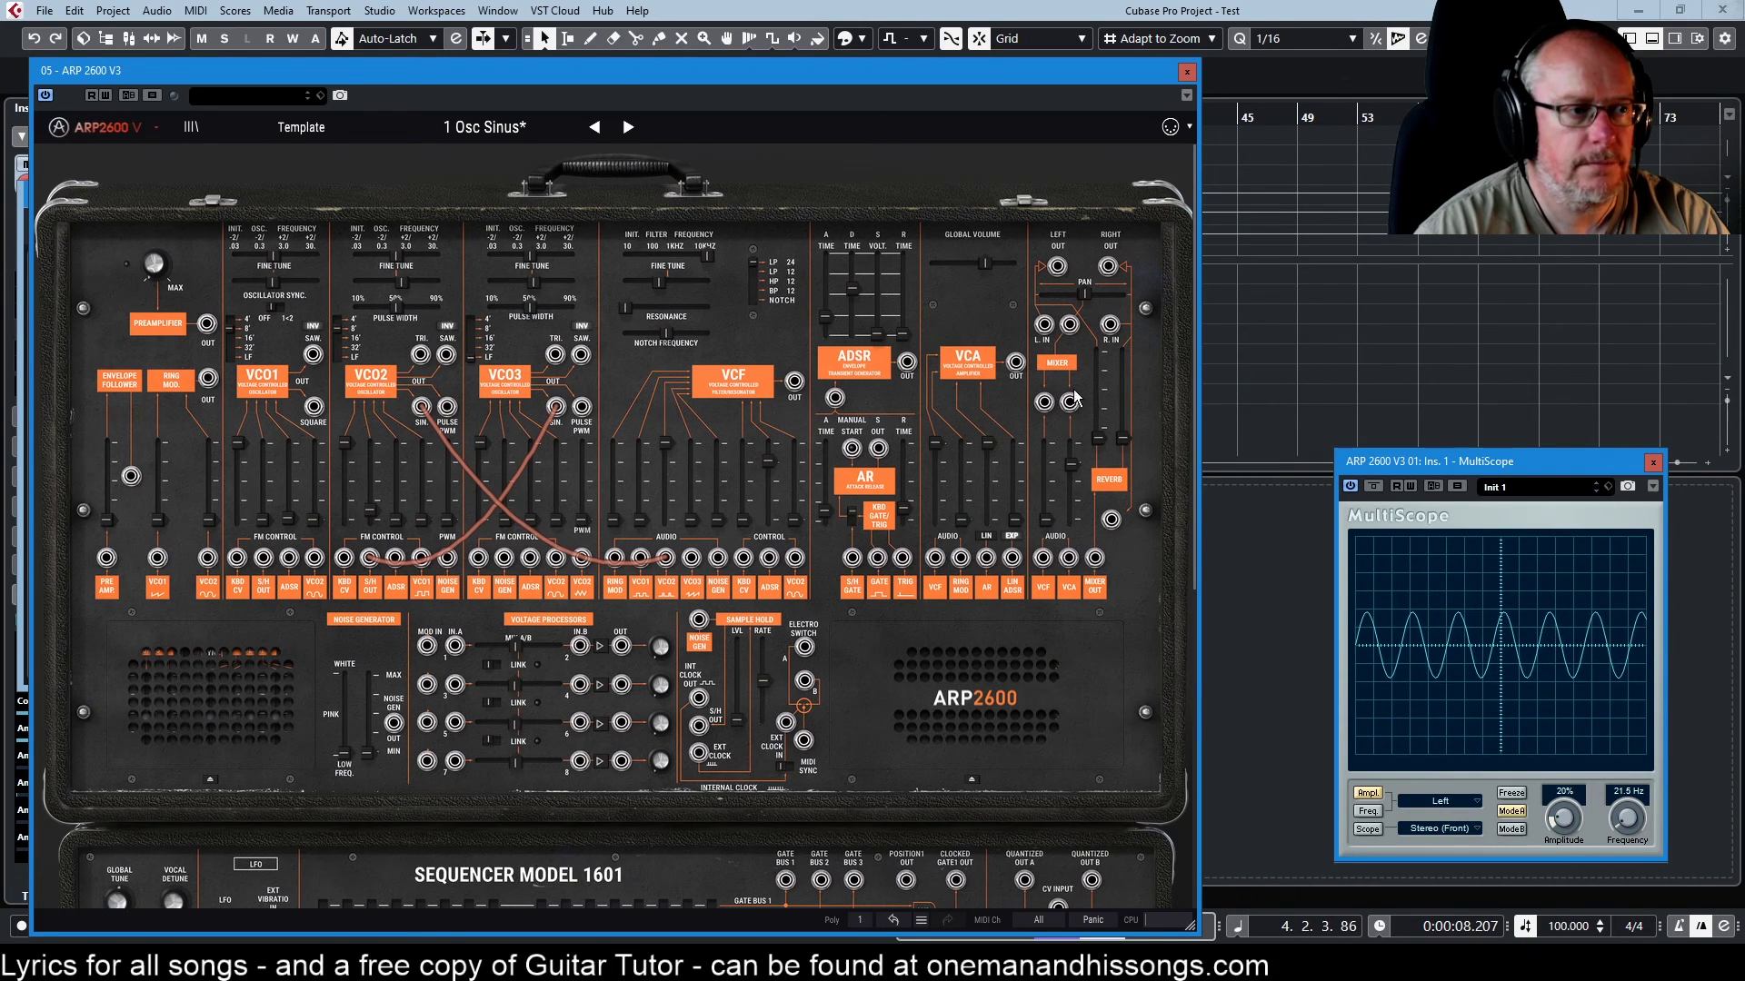
pyautogui.moveTo(1074, 469); pyautogui.dragTo(1074, 489)
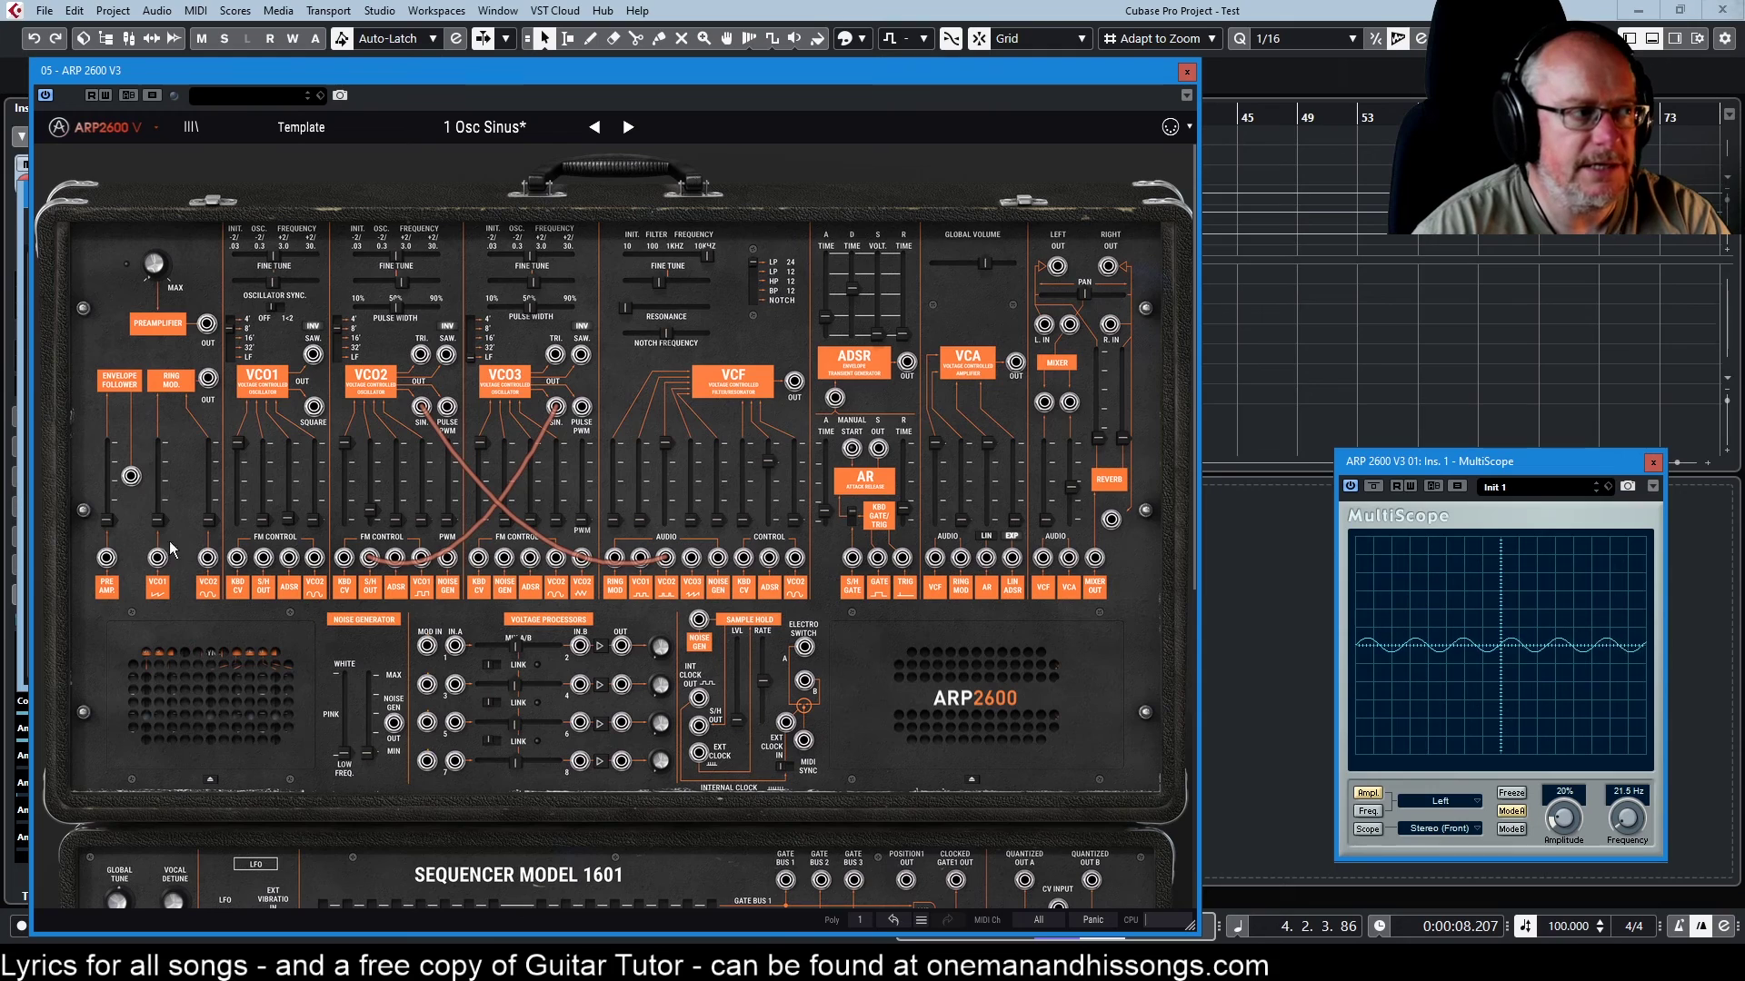
pyautogui.moveTo(372, 523)
pyautogui.moveTo(372, 523); pyautogui.dragTo(372, 521)
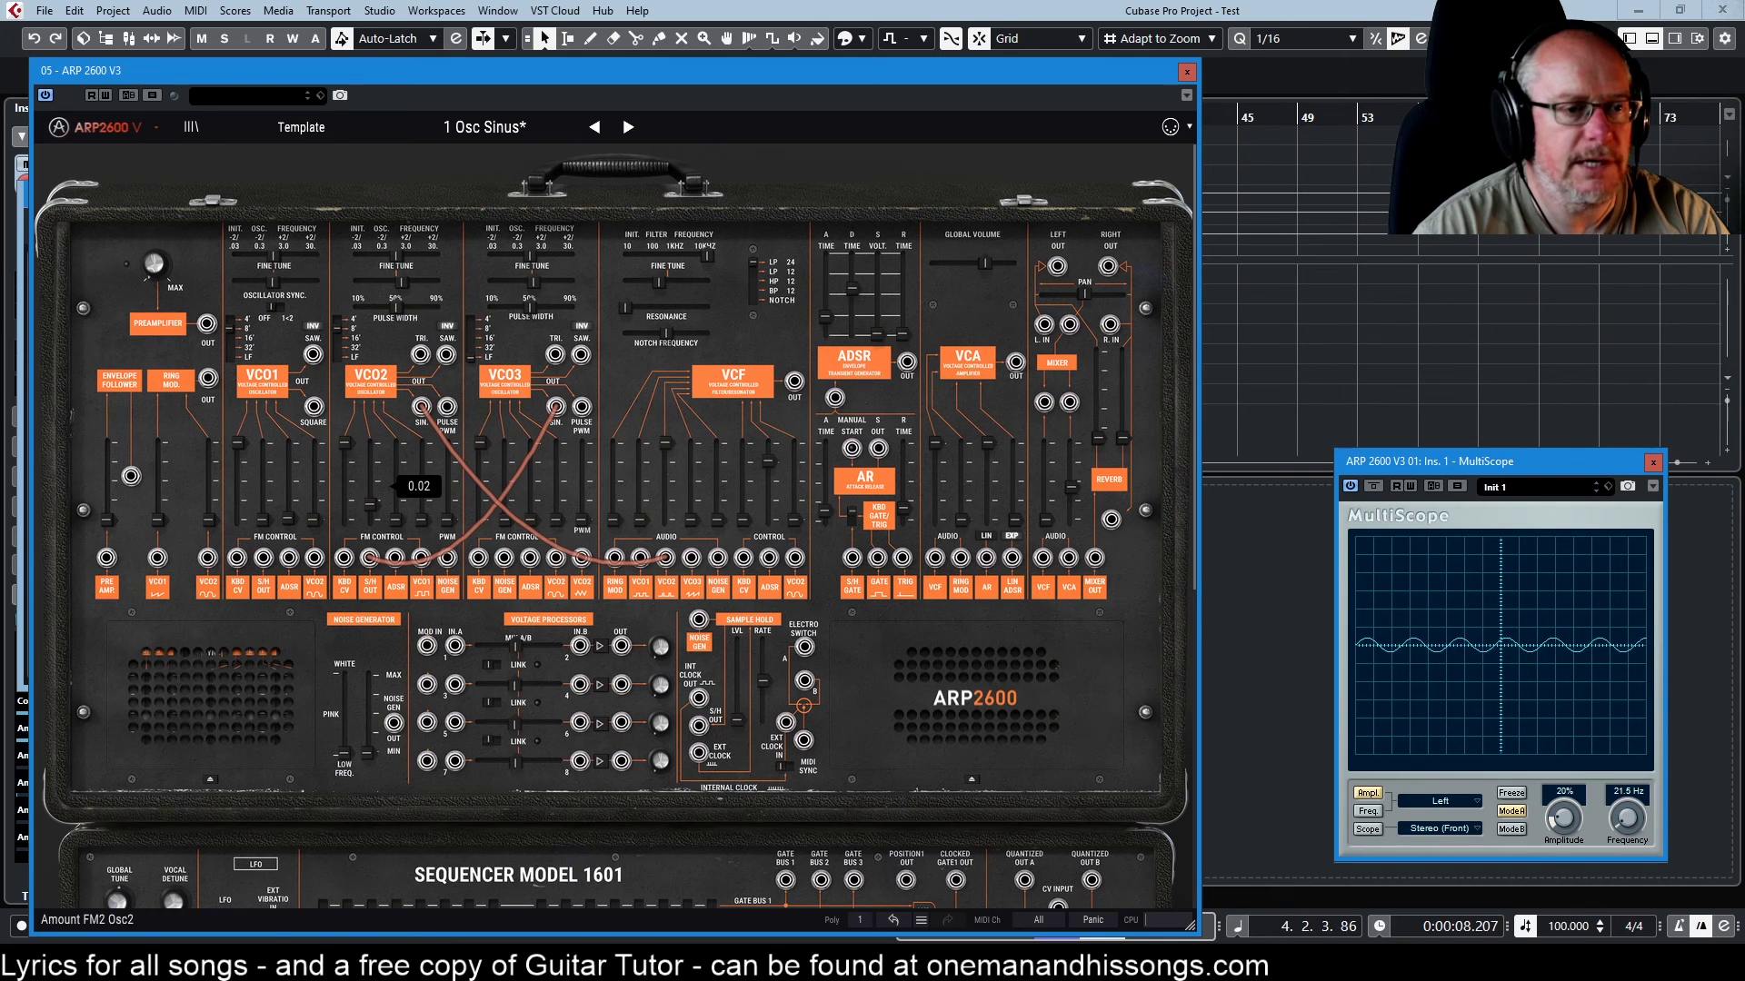
pyautogui.moveTo(371, 502); pyautogui.dragTo(371, 499)
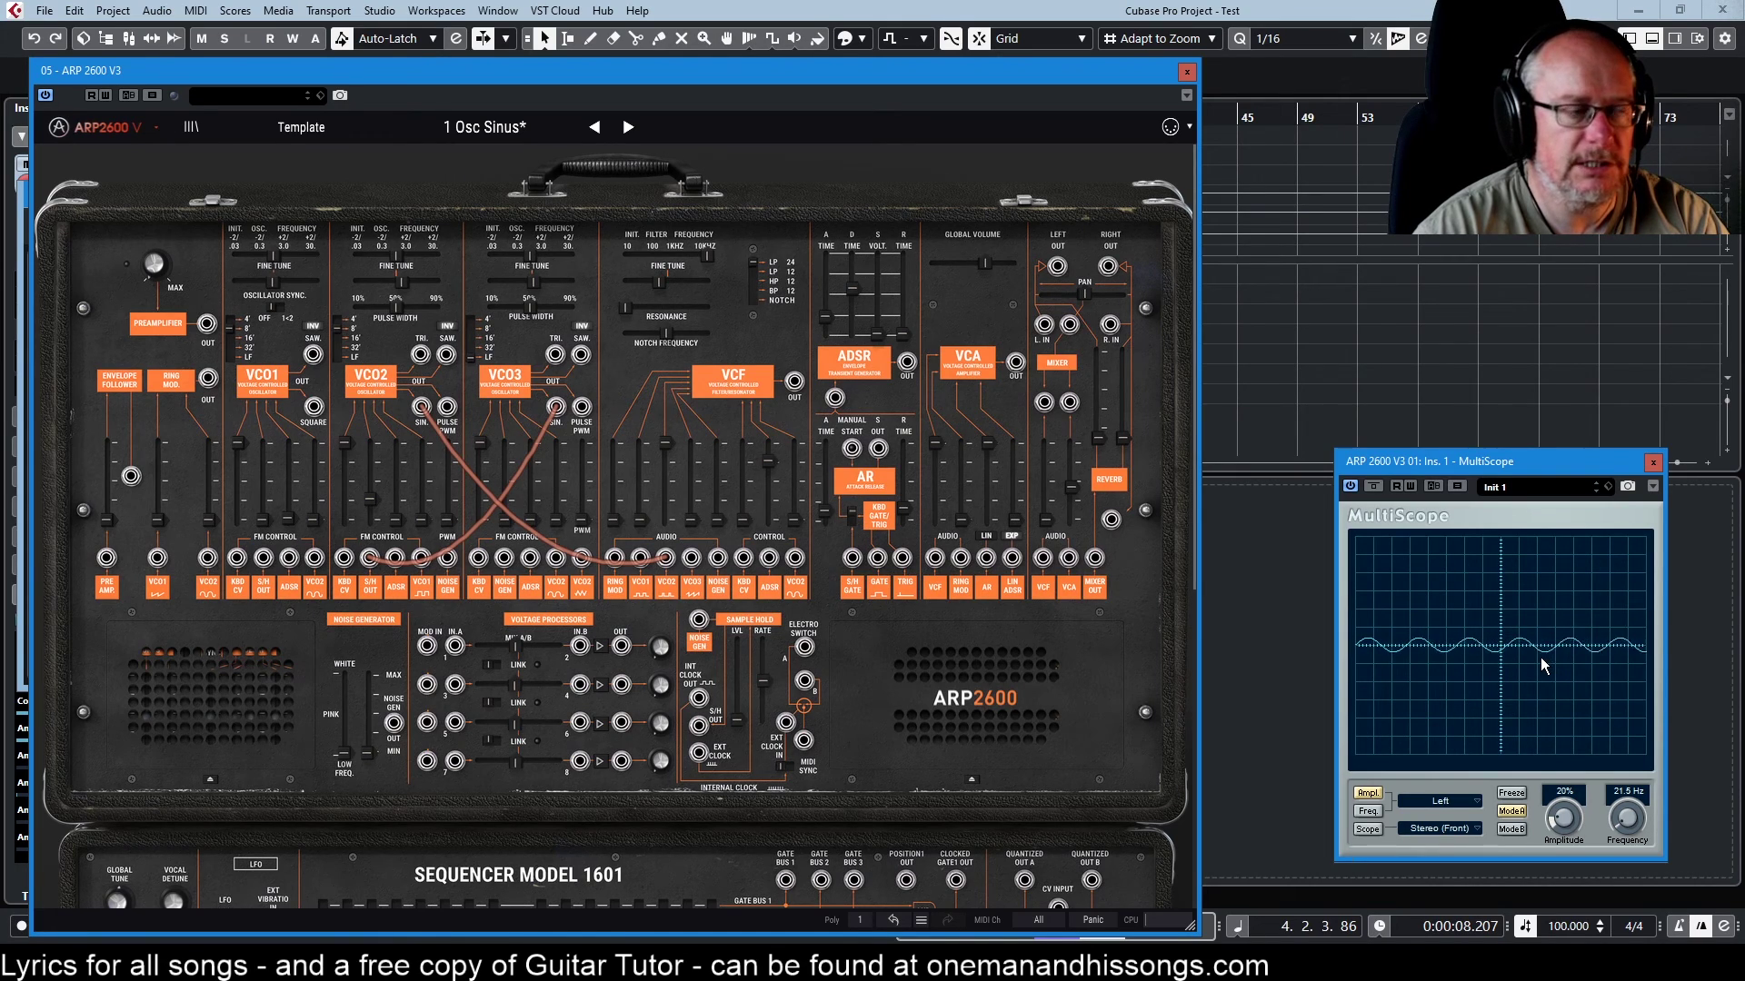
pyautogui.moveTo(368, 509); pyautogui.dragTo(368, 495)
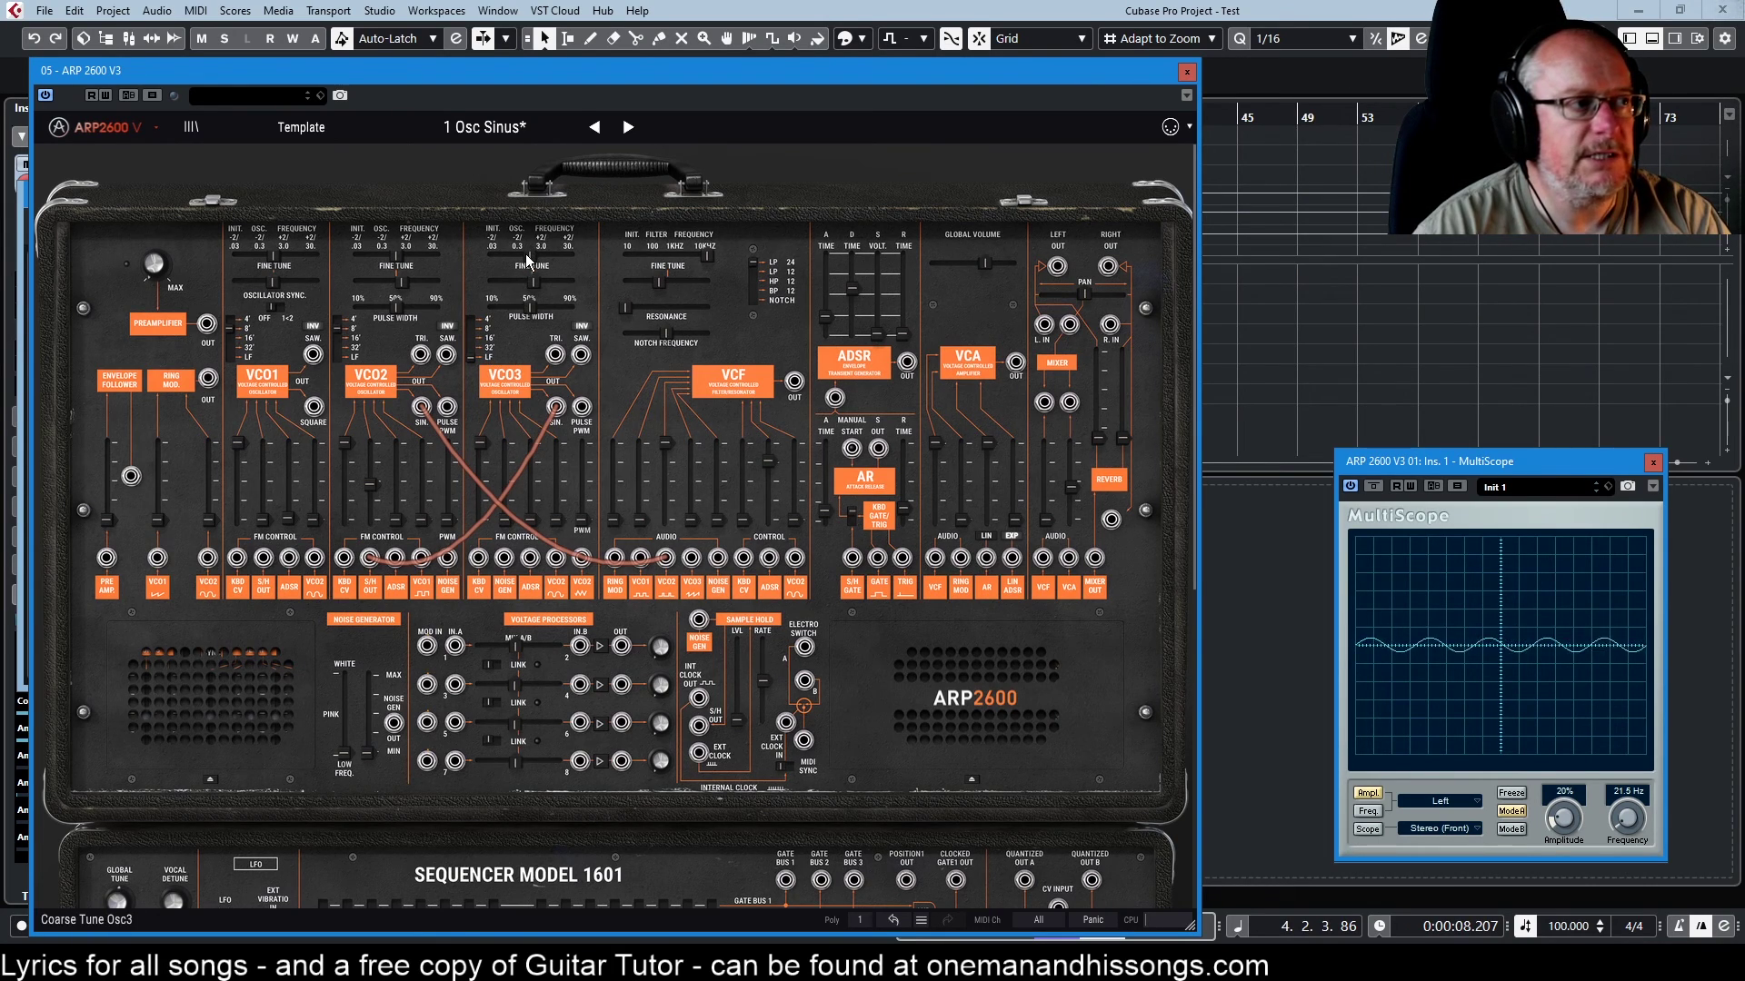
# - Sweep VCO3's coarse tuning up to 30 Hz in its low-frequency range
pyautogui.moveTo(527, 254); pyautogui.dragTo(527, 254)
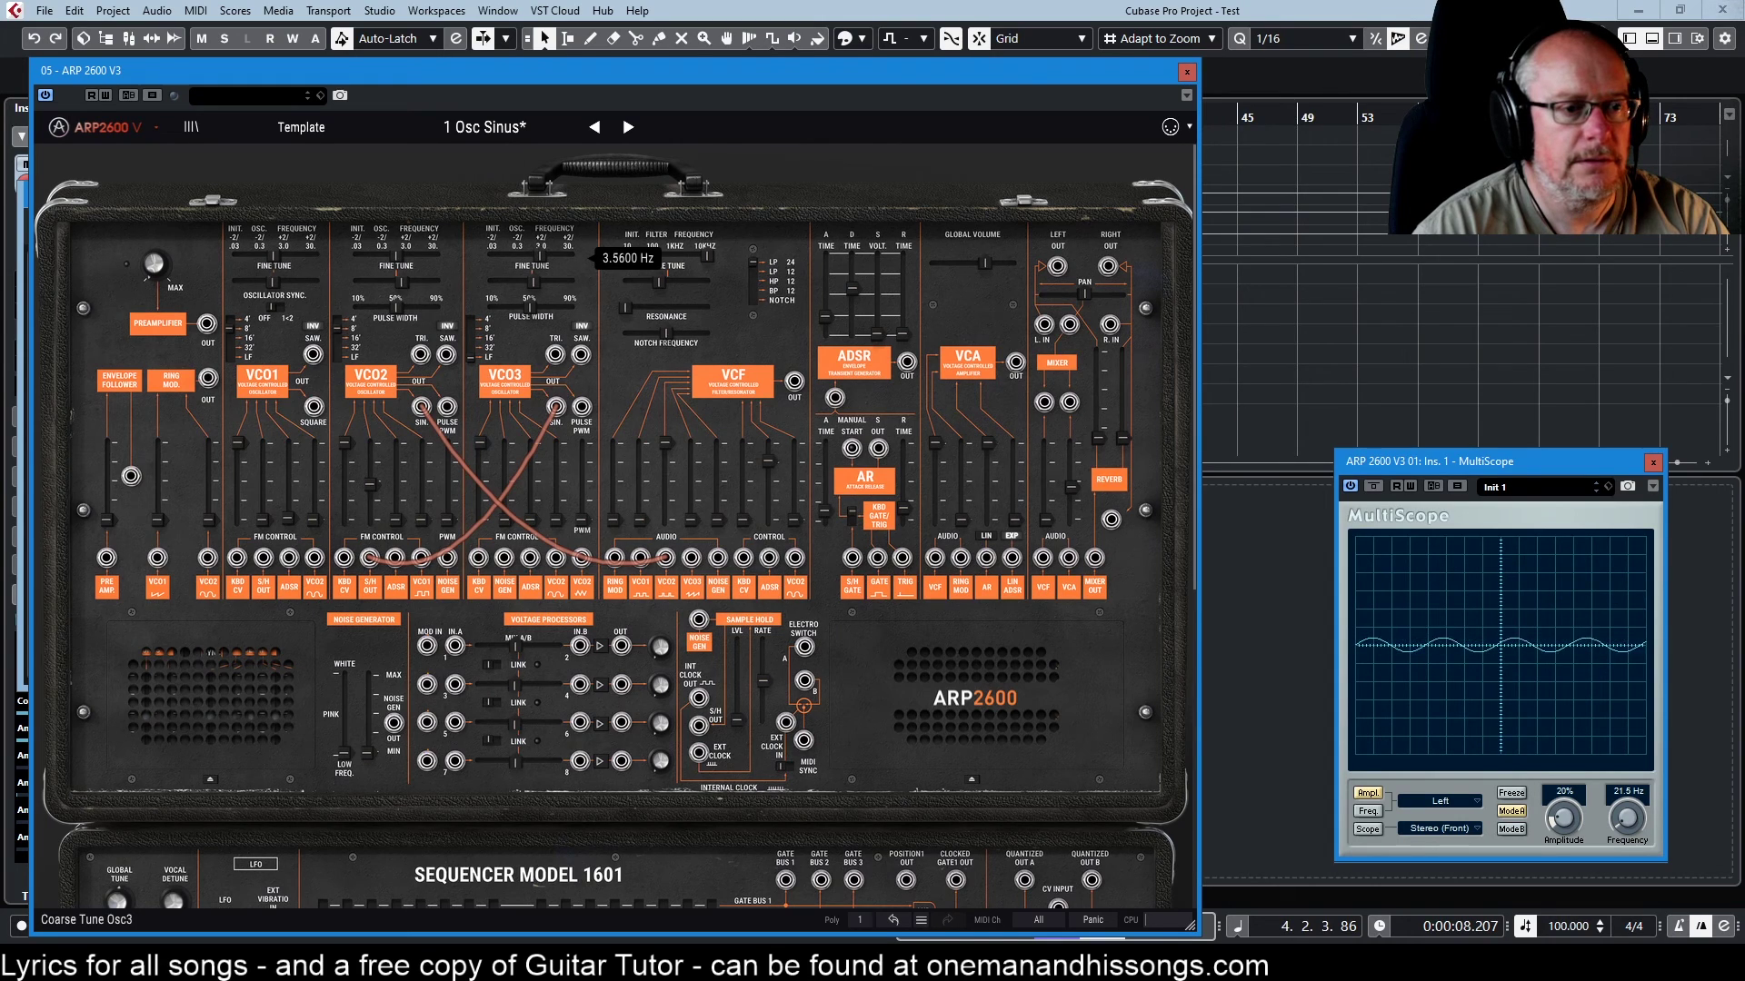
pyautogui.moveTo(527, 255); pyautogui.dragTo(527, 255)
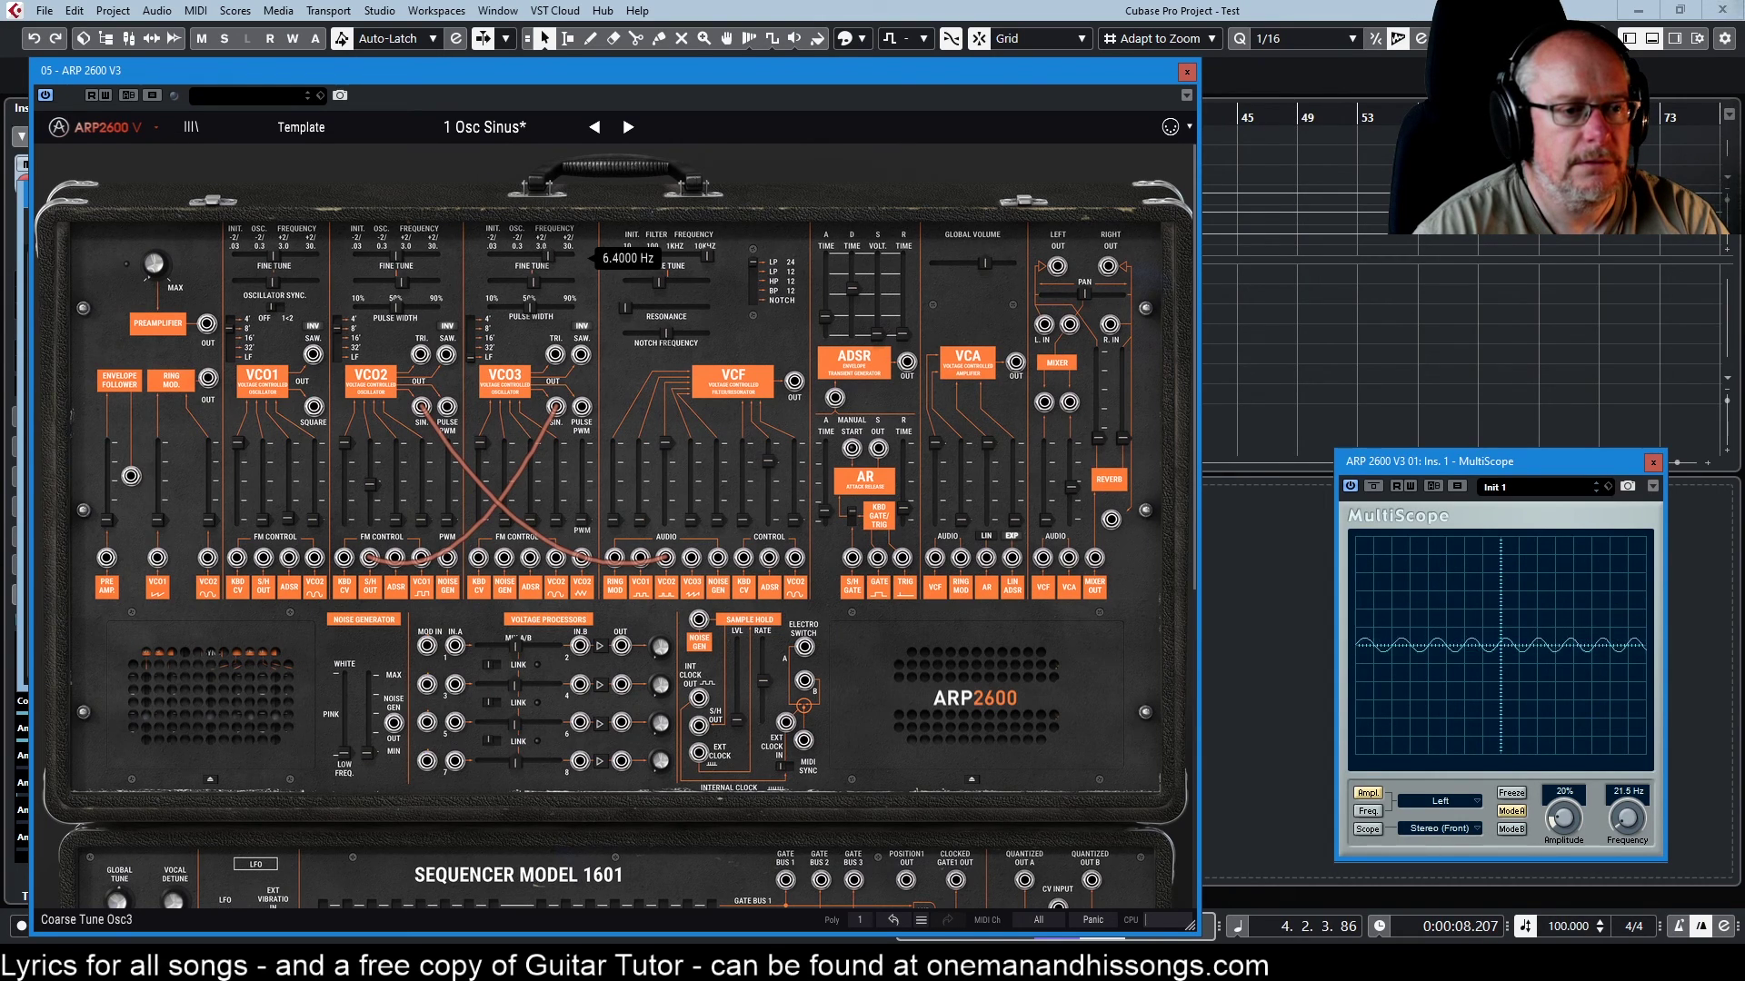
pyautogui.moveTo(527, 255); pyautogui.dragTo(565, 256)
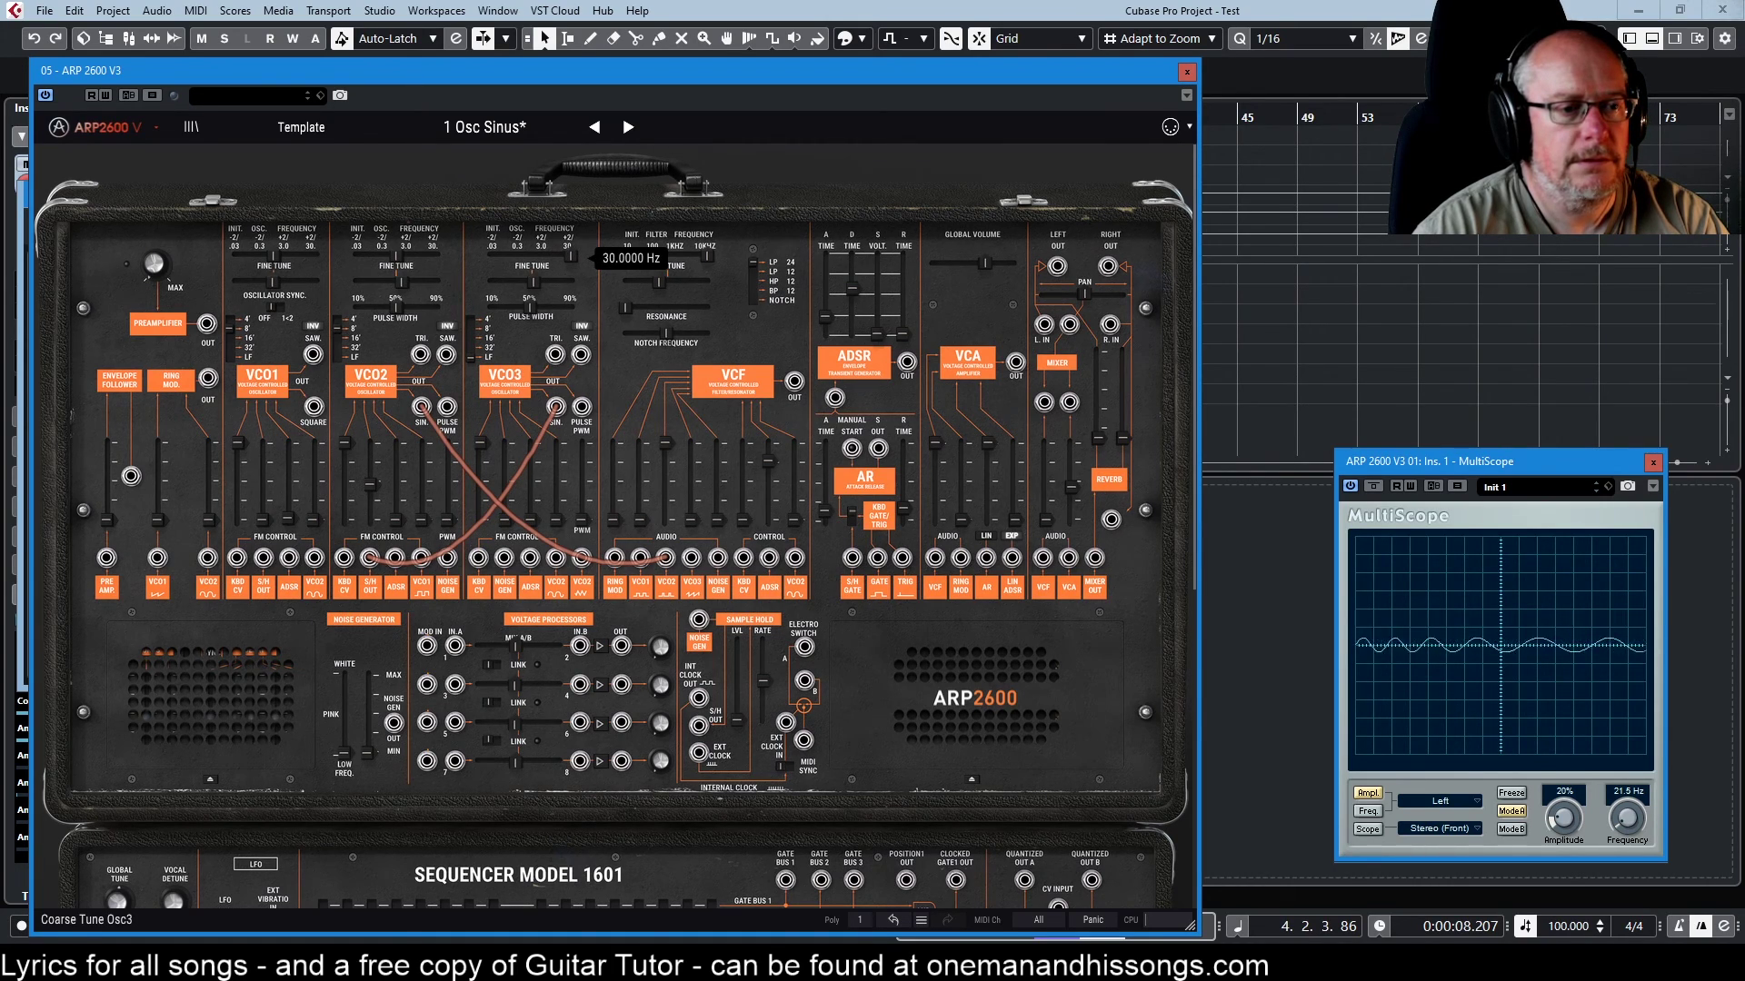
pyautogui.moveTo(571, 256); pyautogui.dragTo(571, 256)
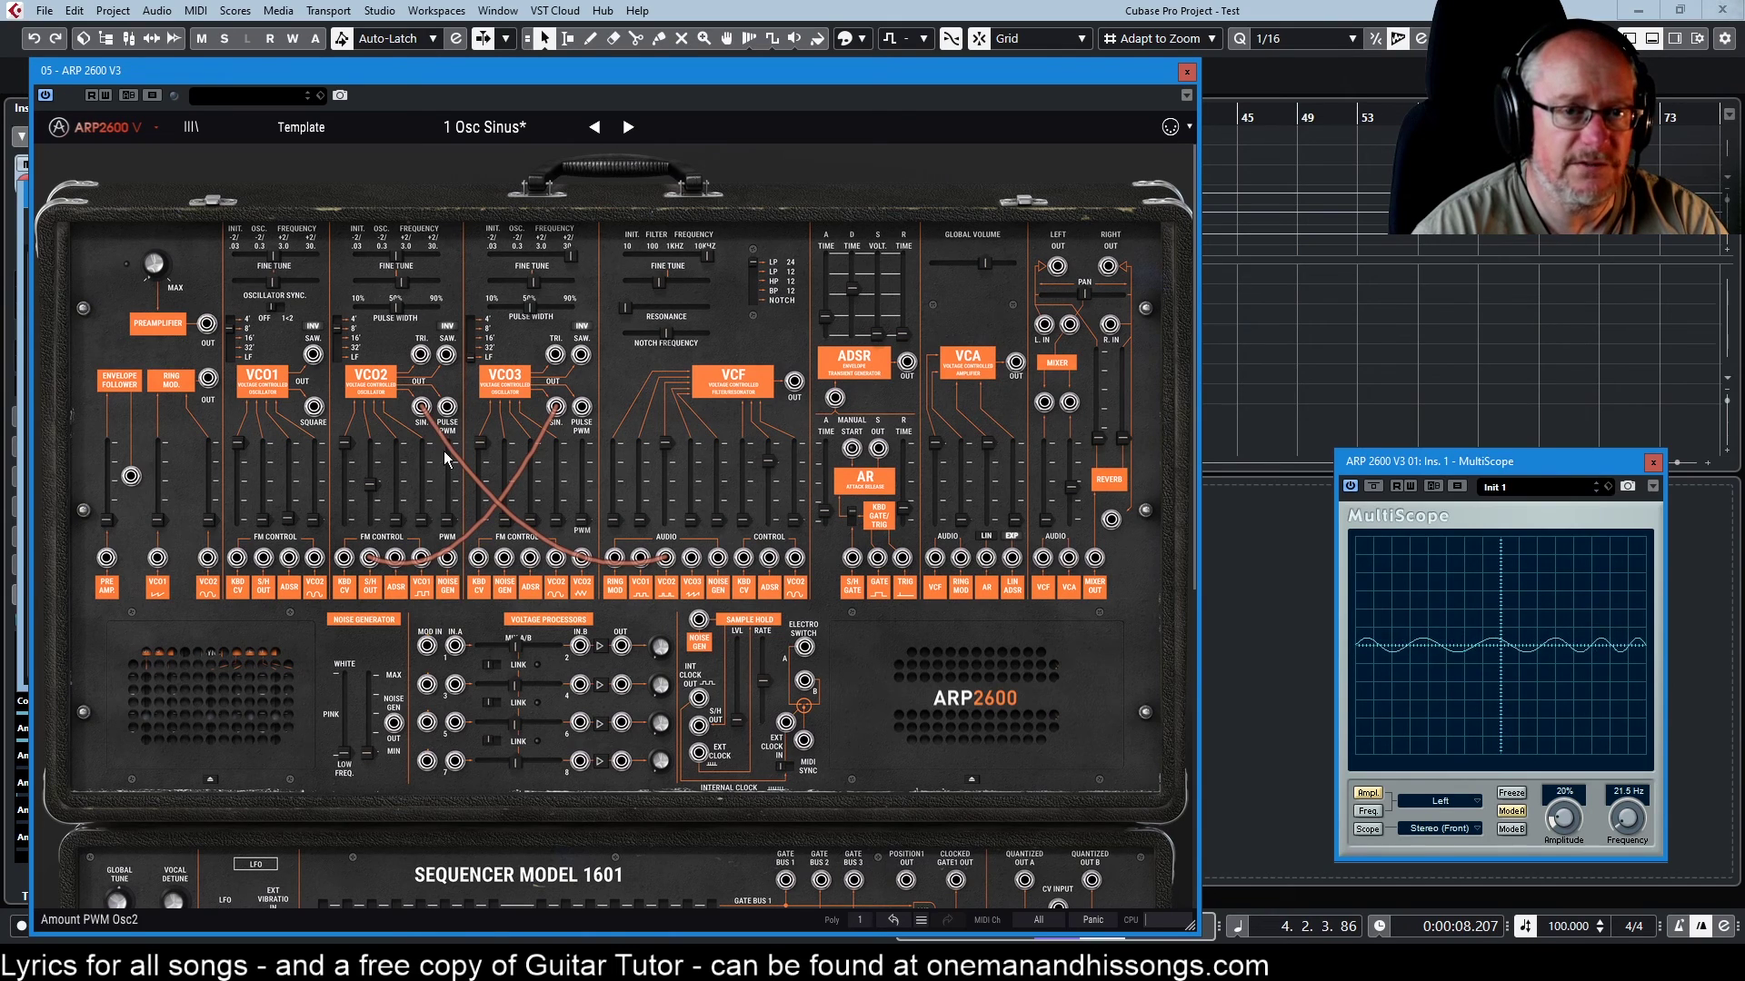
# - Take VCO3 out of low range, sweep its tuning from -24 to +24 semitones, and close ARP 2600 V
pyautogui.click(474, 355)
pyautogui.moveTo(571, 257); pyautogui.dragTo(489, 264)
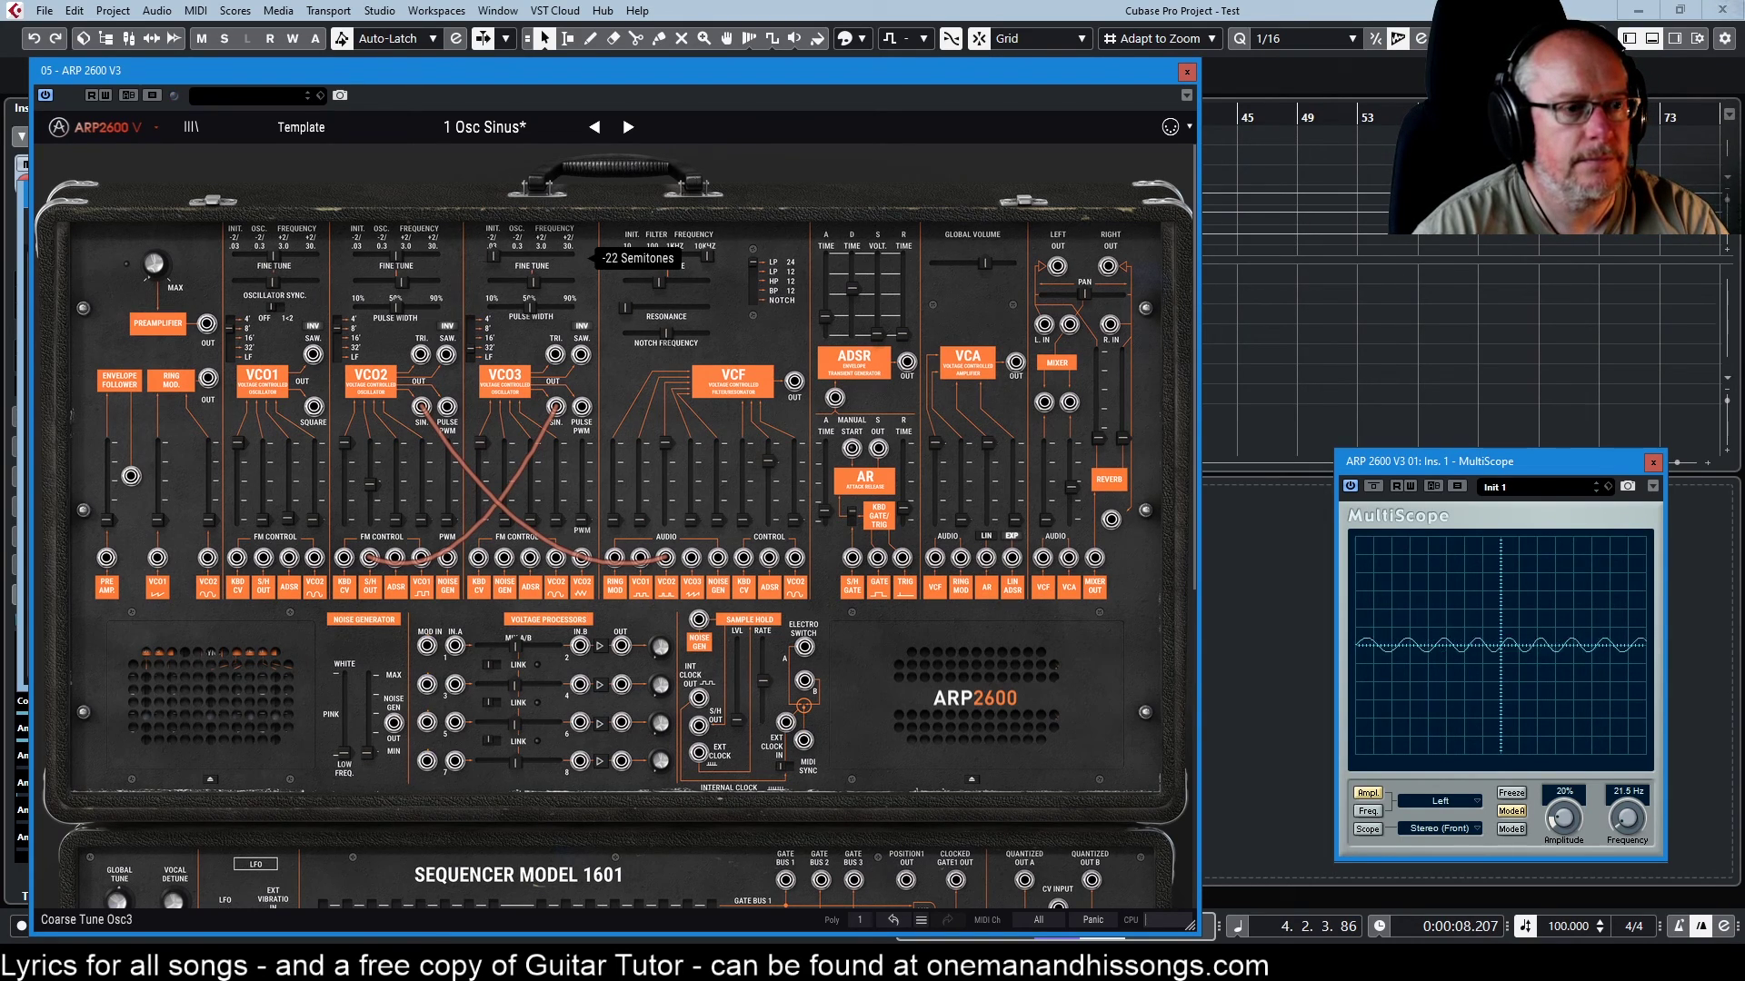
pyautogui.moveTo(494, 257); pyautogui.dragTo(549, 257)
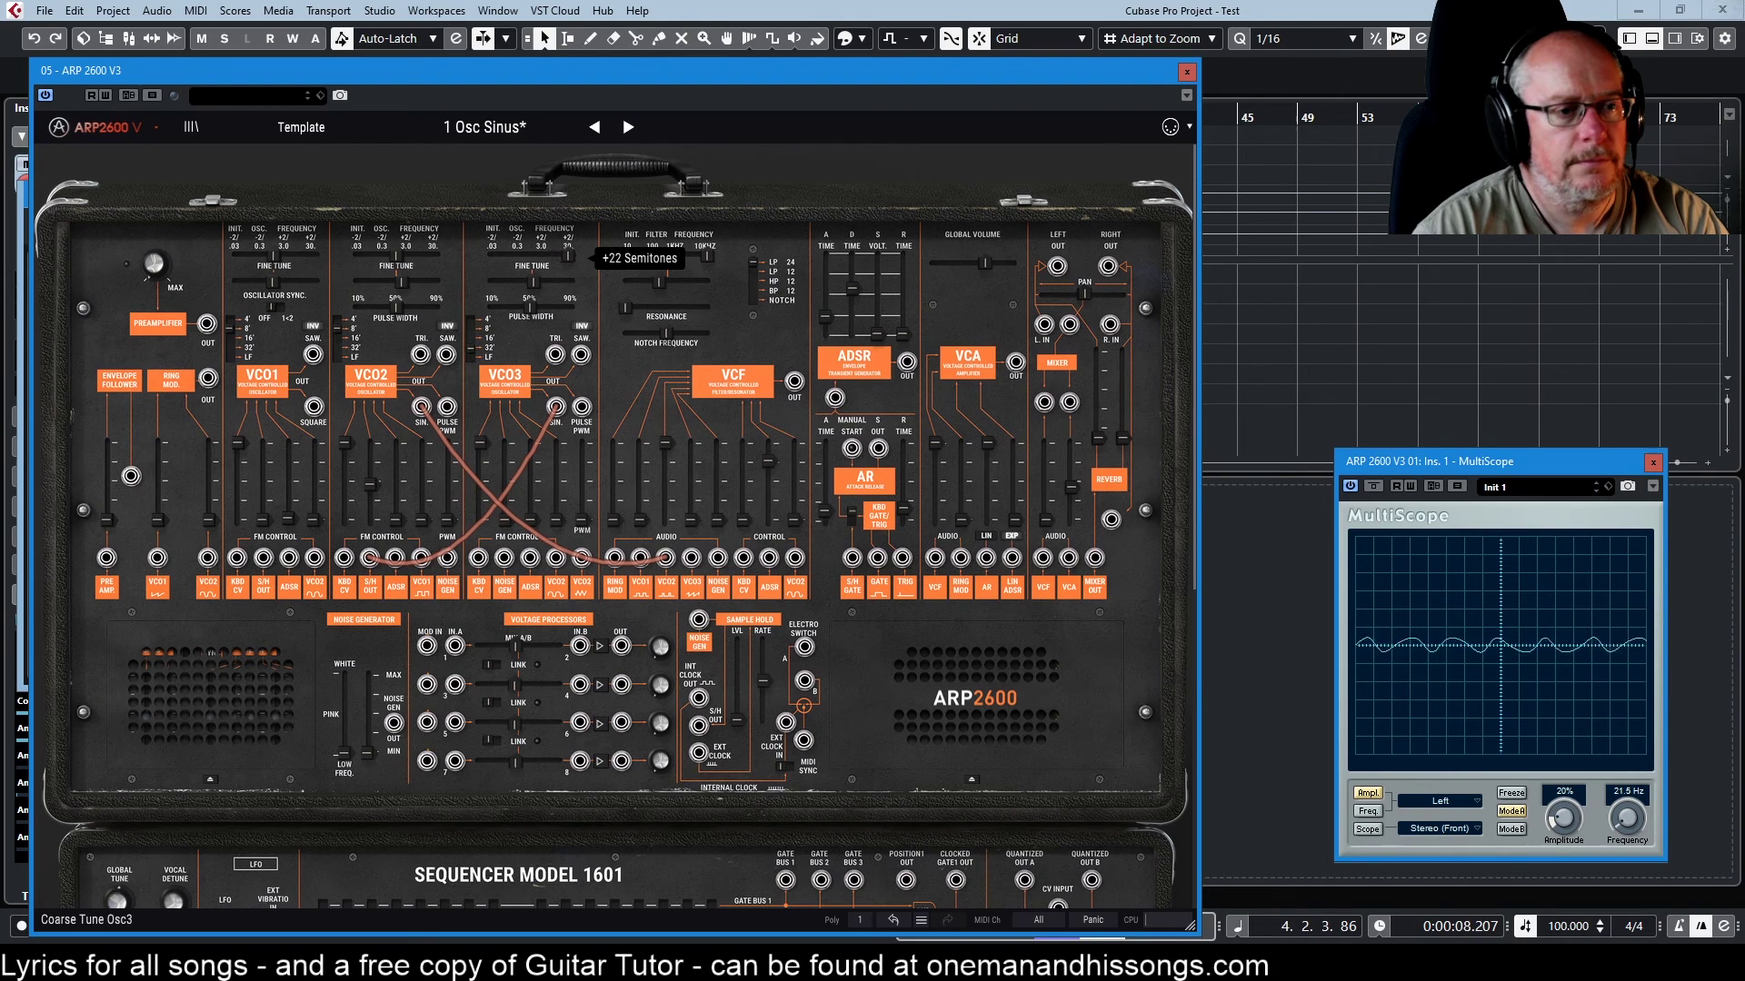
pyautogui.moveTo(570, 257); pyautogui.dragTo(571, 258)
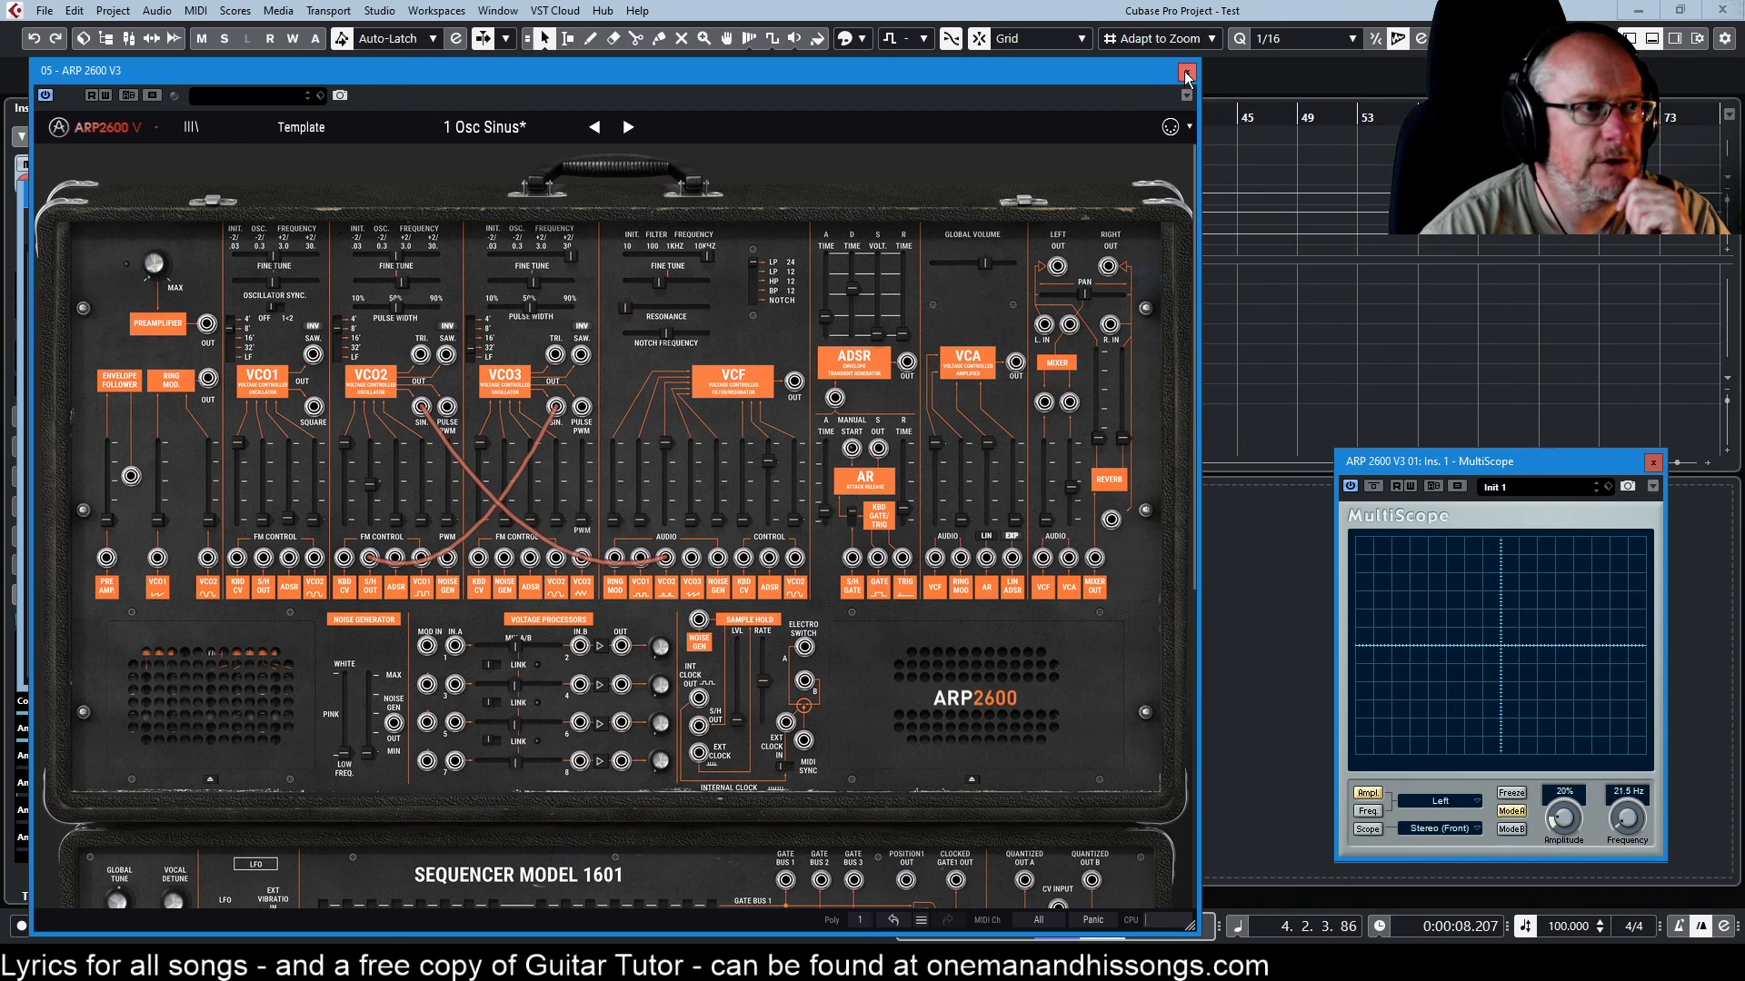
pyautogui.click(1186, 72)
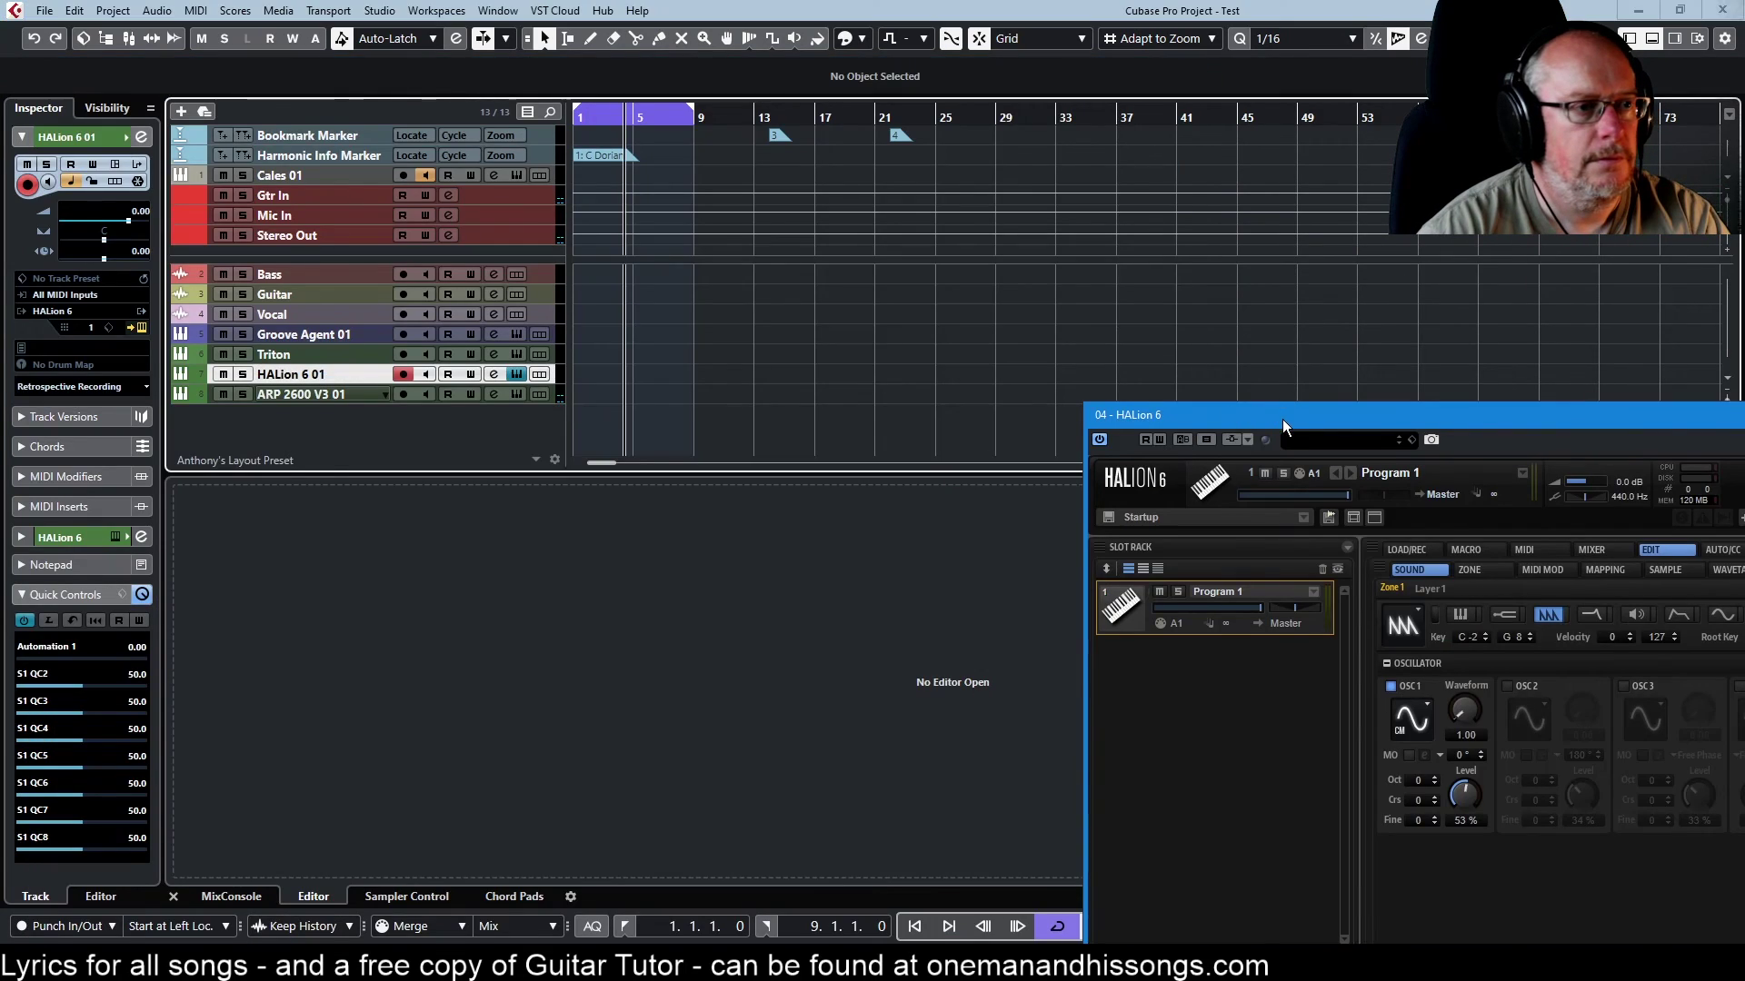
# - Sweep OSC1's Sine CM Waveform amount up to about 62, then back down to 9.50
pyautogui.moveTo(1283, 418); pyautogui.dragTo(324, 145)
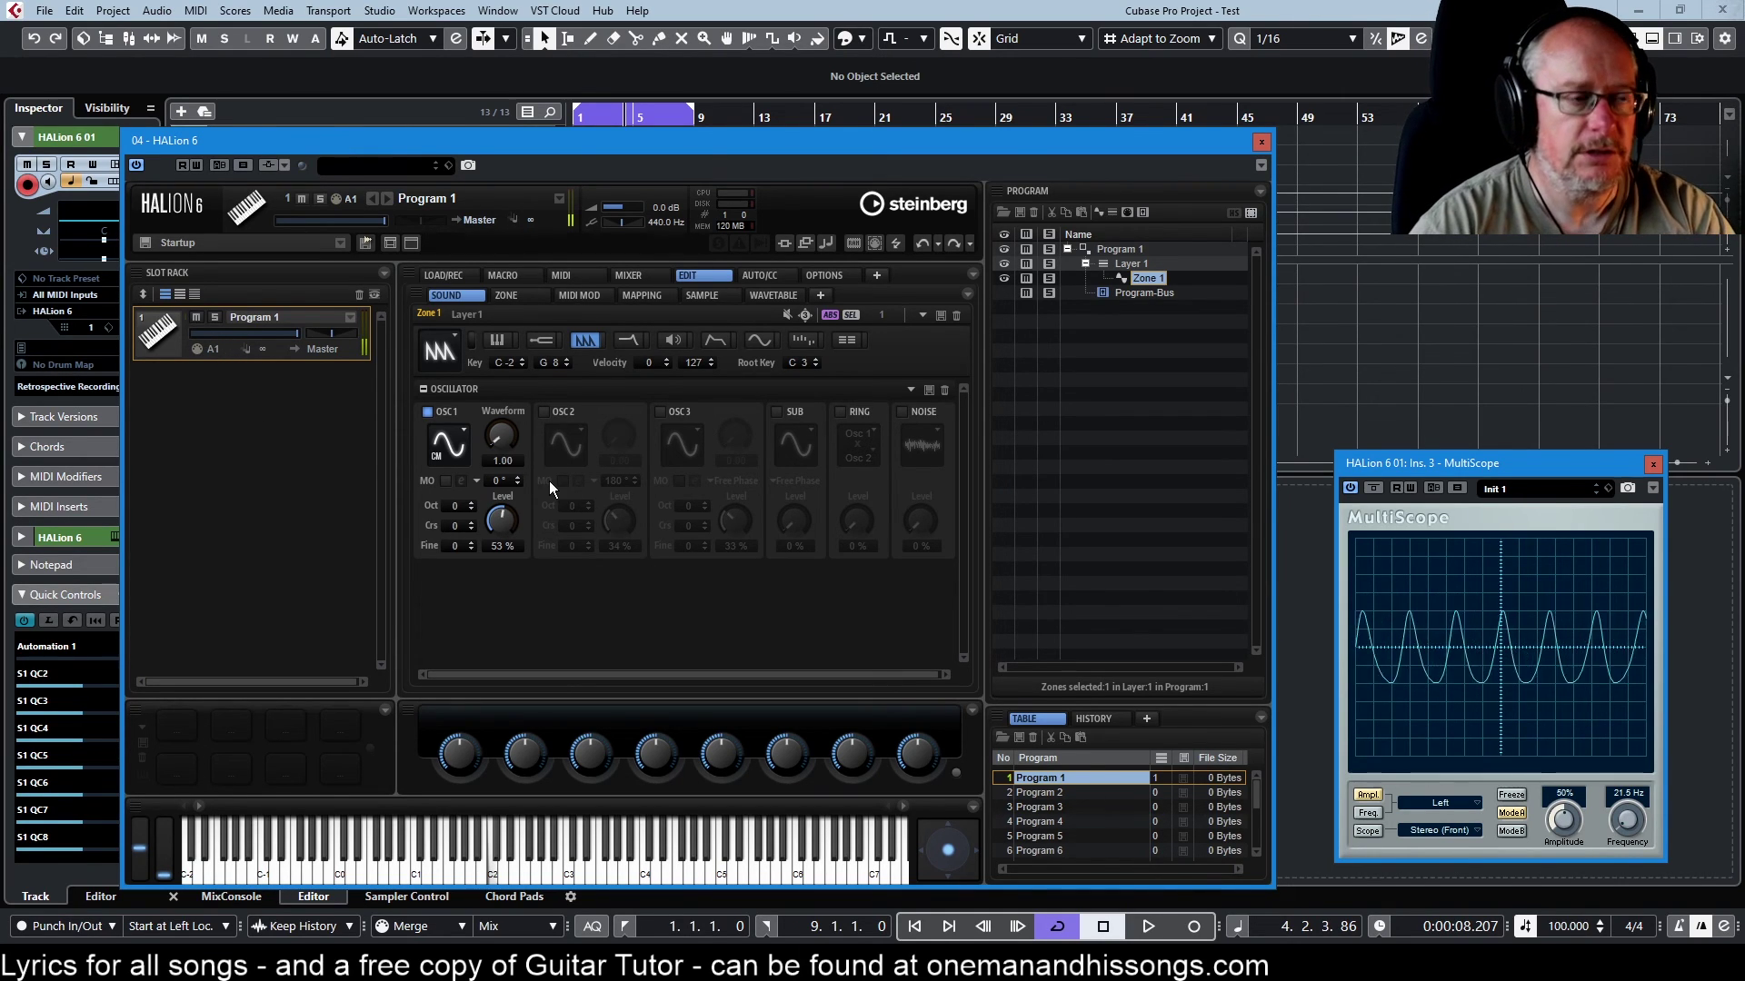
pyautogui.click(499, 438)
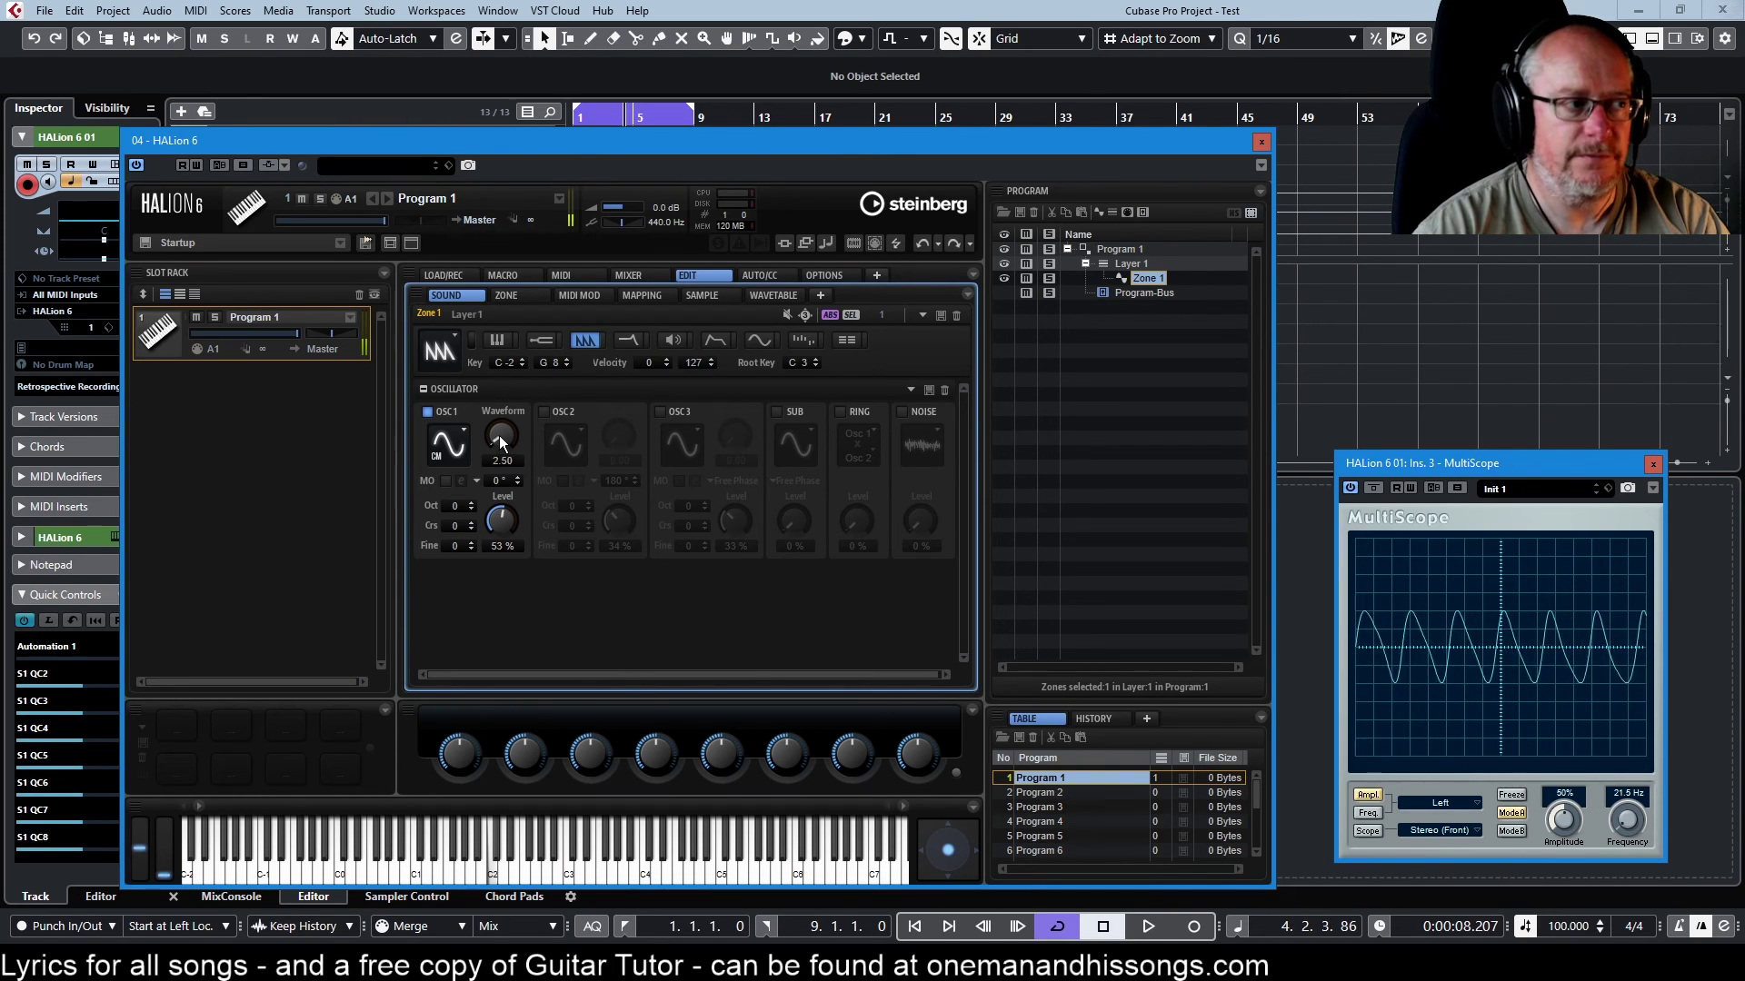
pyautogui.moveTo(500, 442); pyautogui.dragTo(501, 420)
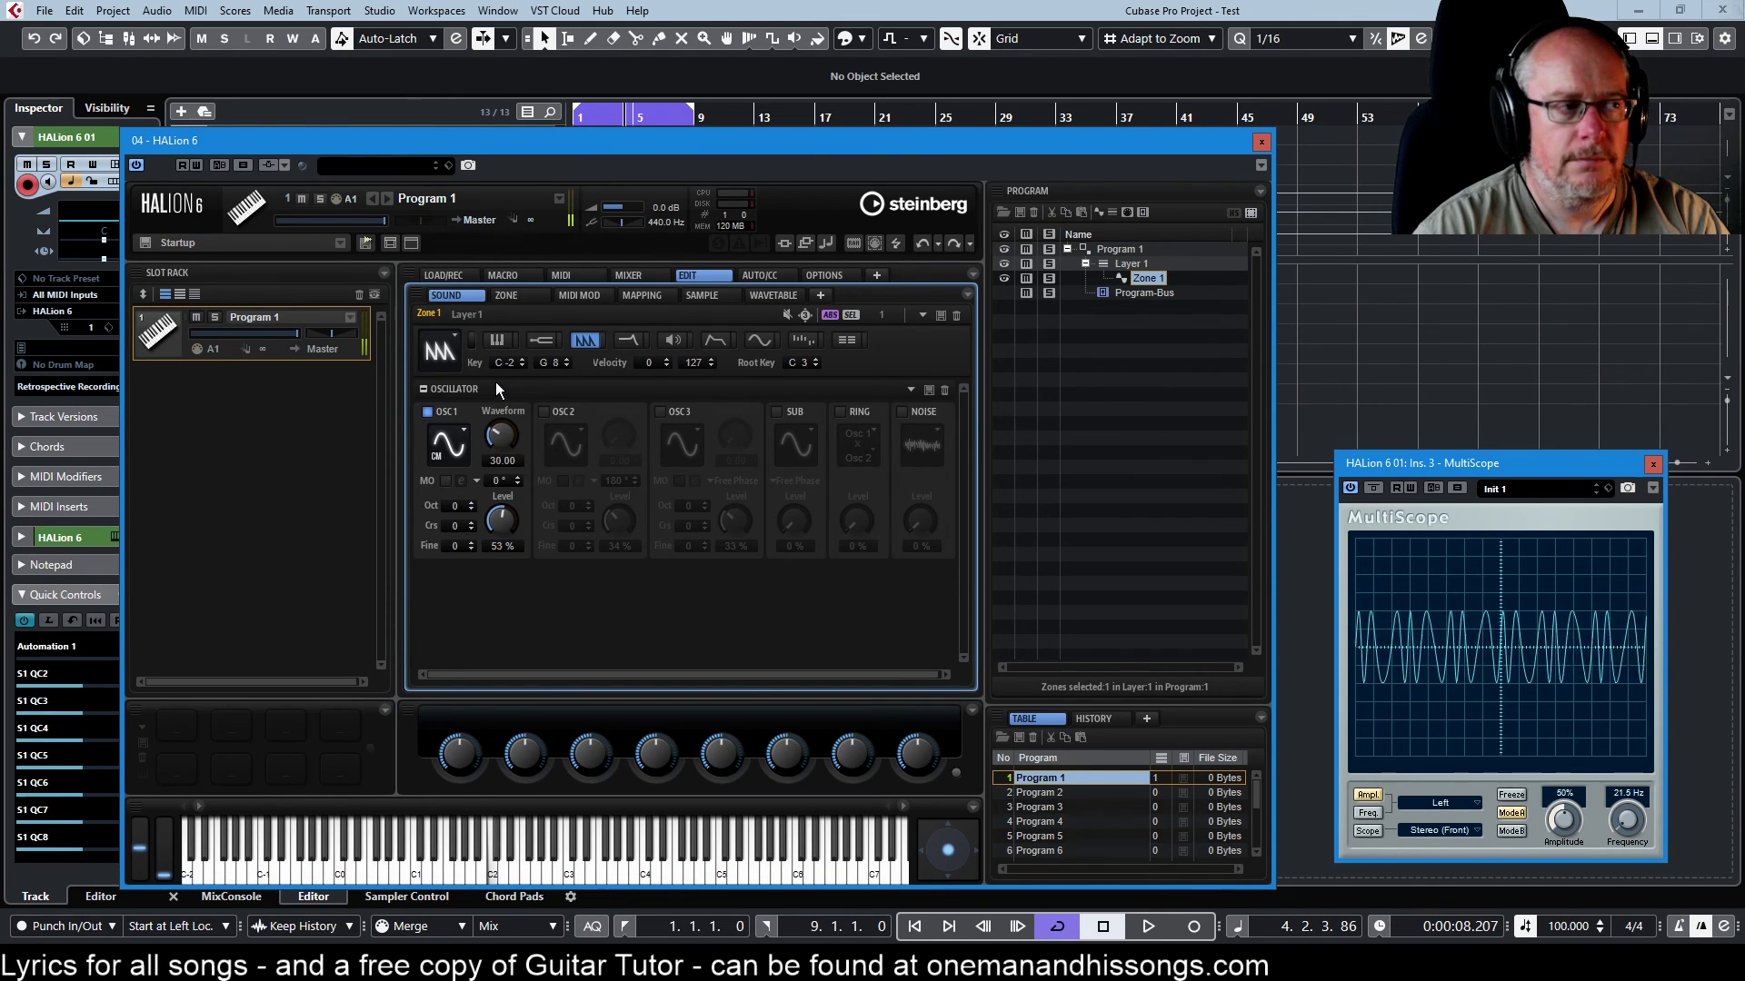
pyautogui.moveTo(494, 376); pyautogui.dragTo(492, 365)
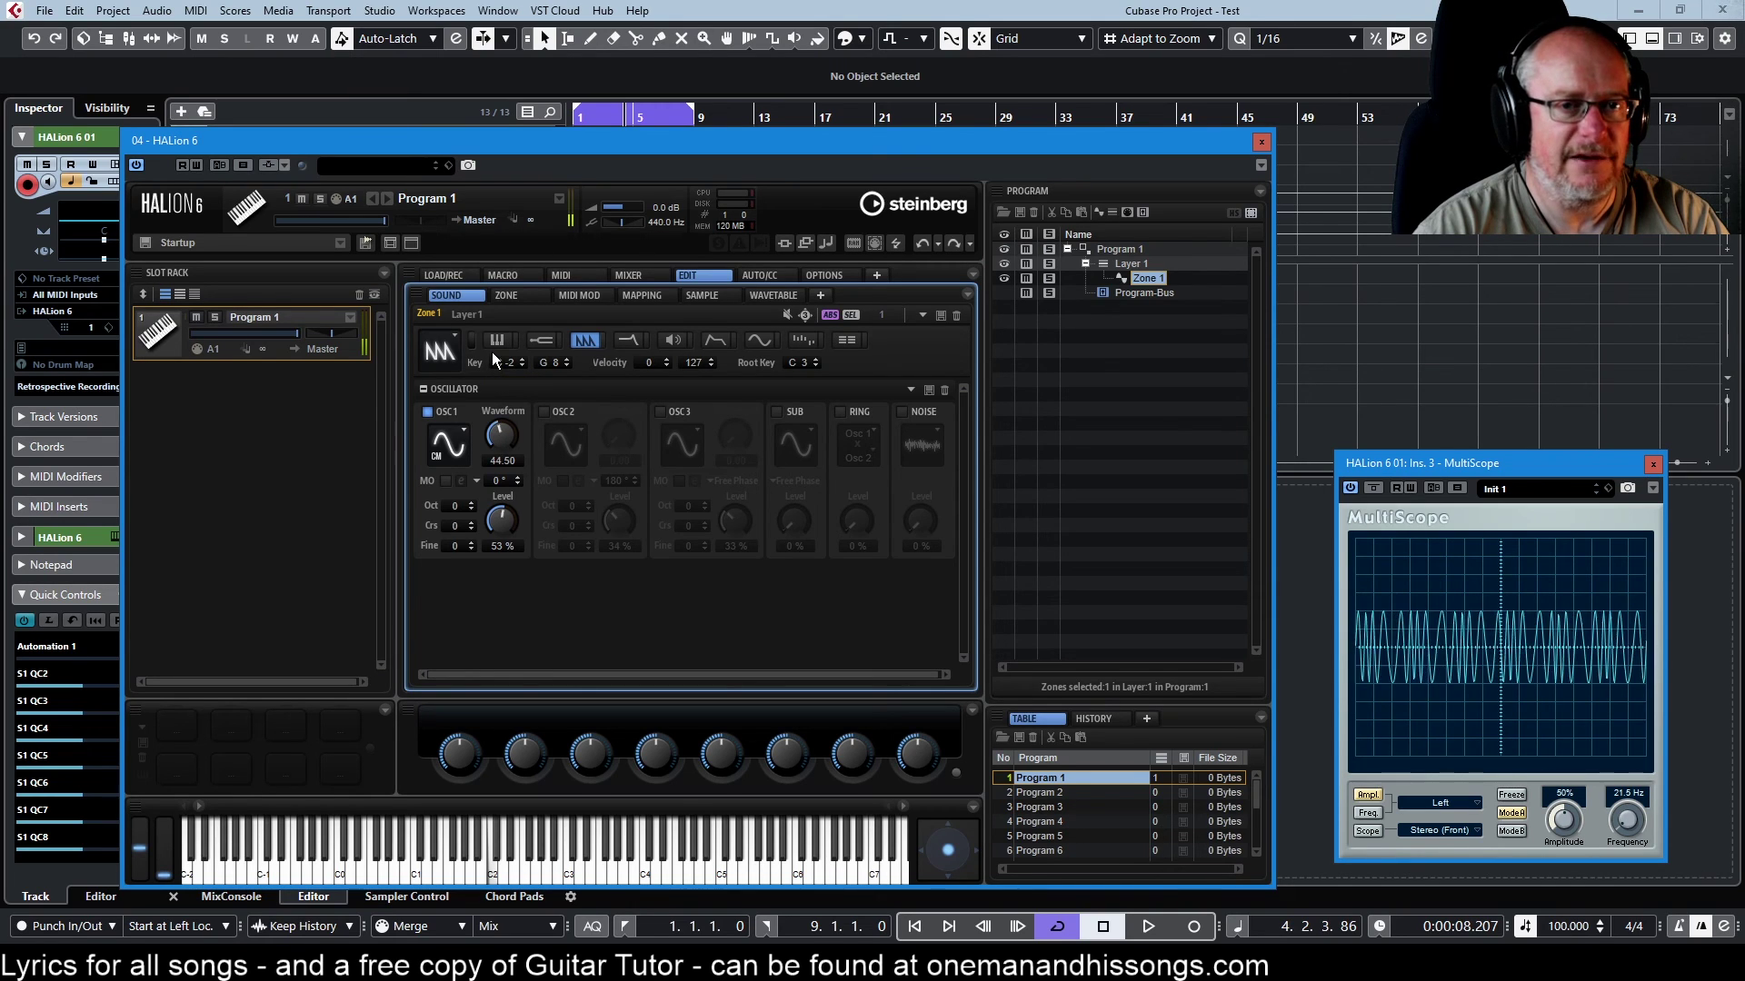
pyautogui.moveTo(492, 336); pyautogui.dragTo(493, 320)
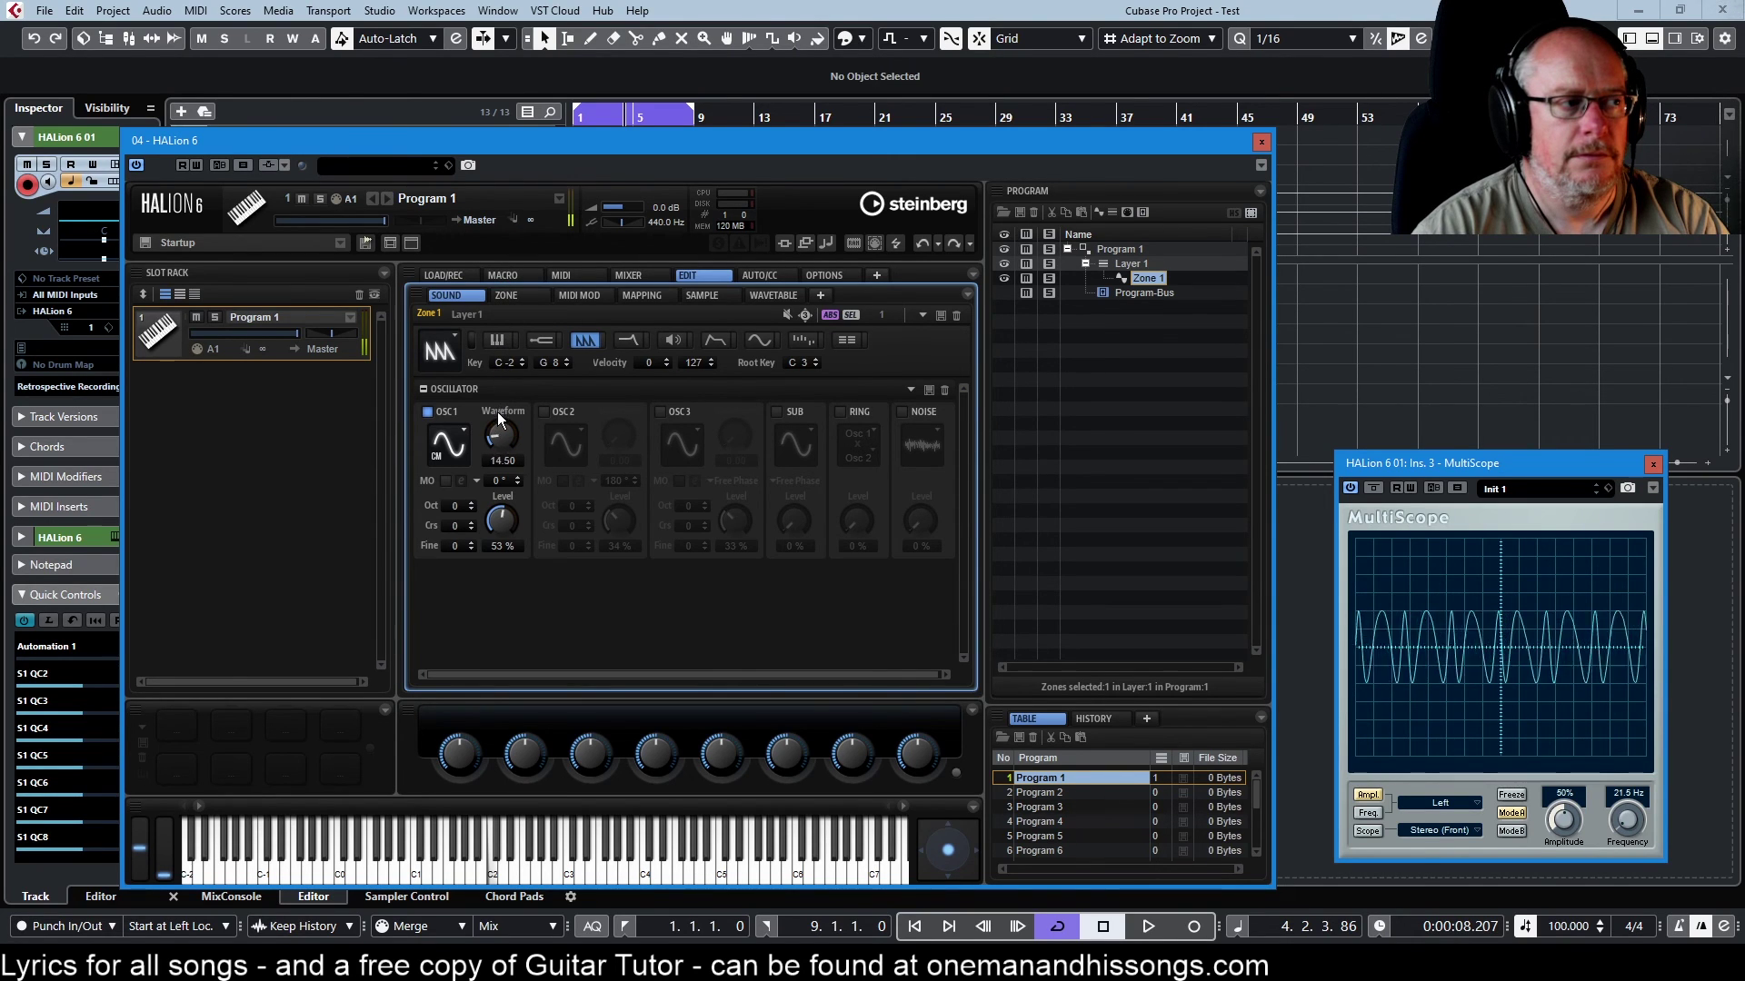
pyautogui.moveTo(498, 412); pyautogui.dragTo(494, 418)
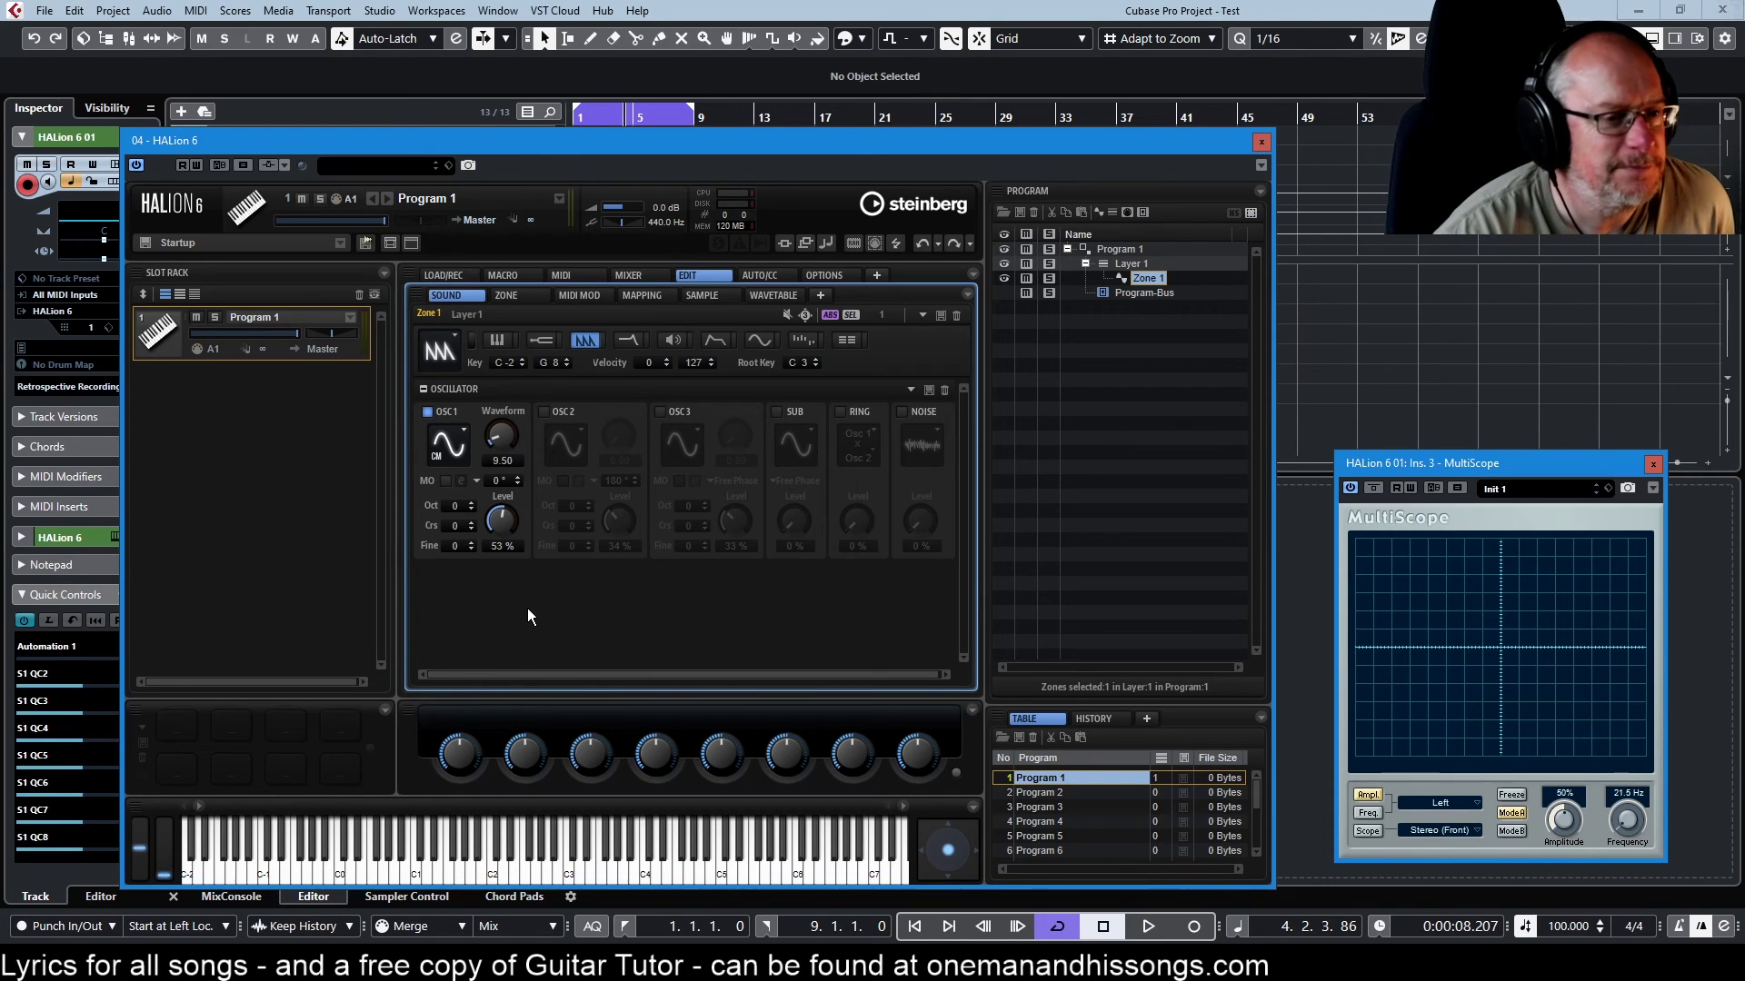
# - Switch OSC1 to the Triangle CM waveform with its Waveform amount at 9.50
pyautogui.click(447, 436)
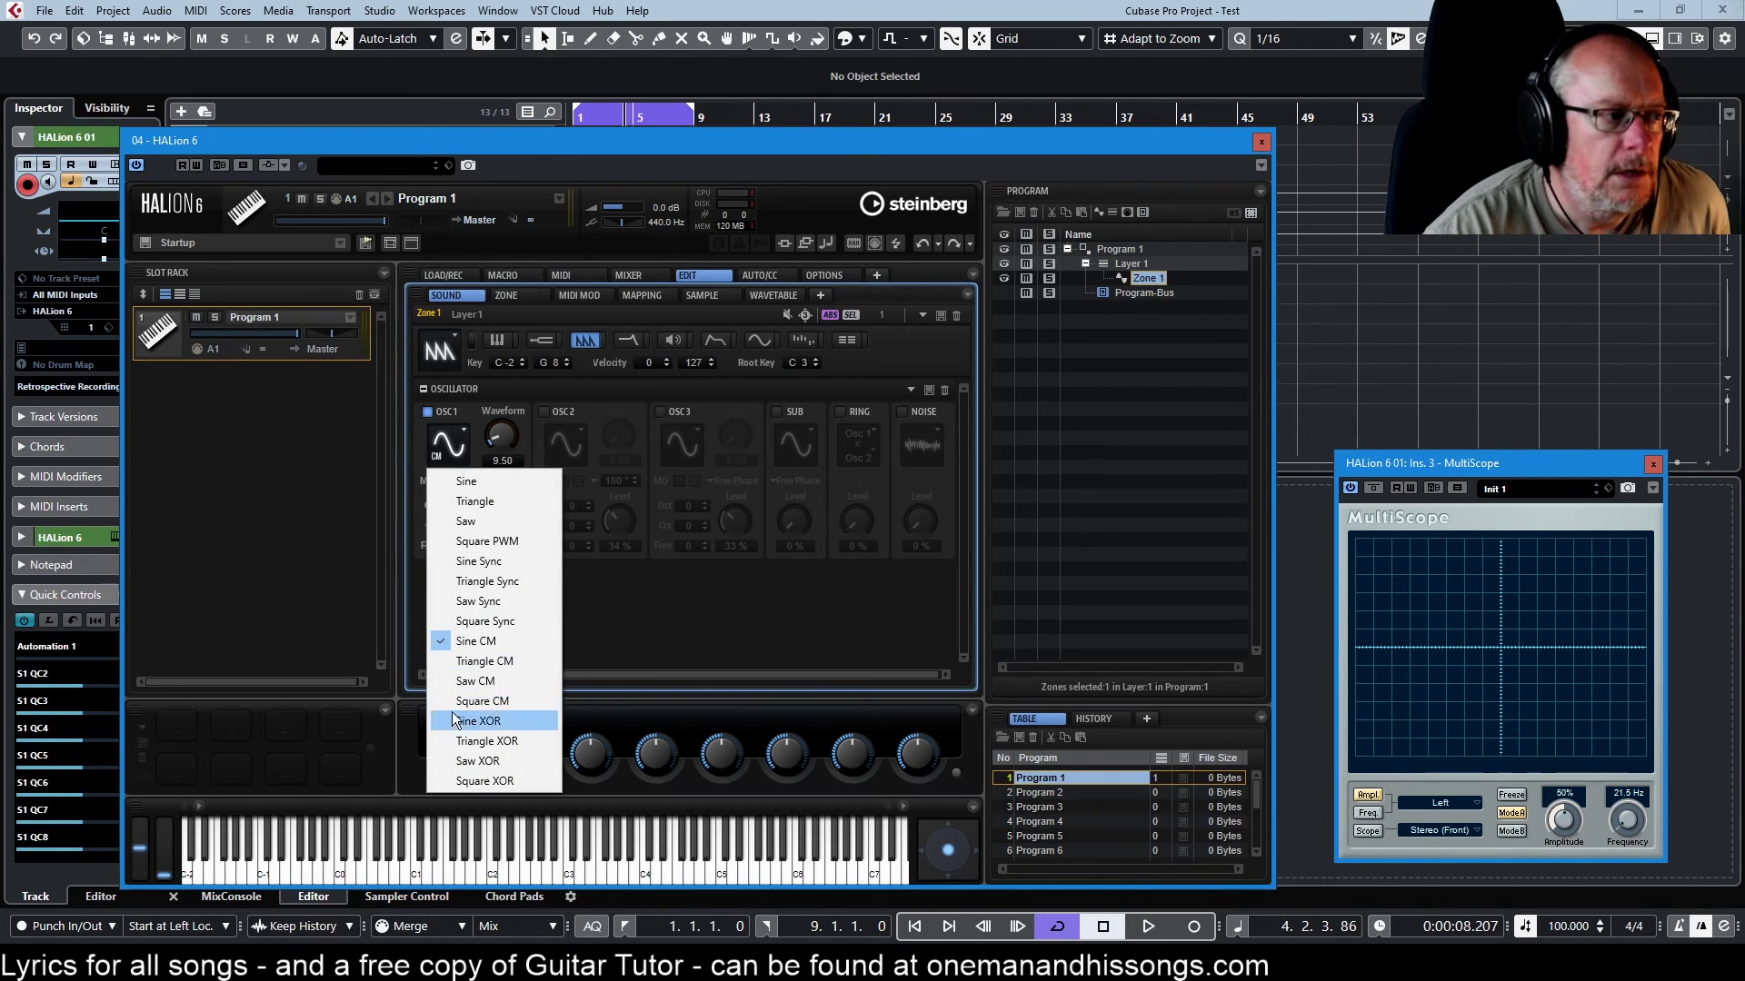
pyautogui.click(489, 661)
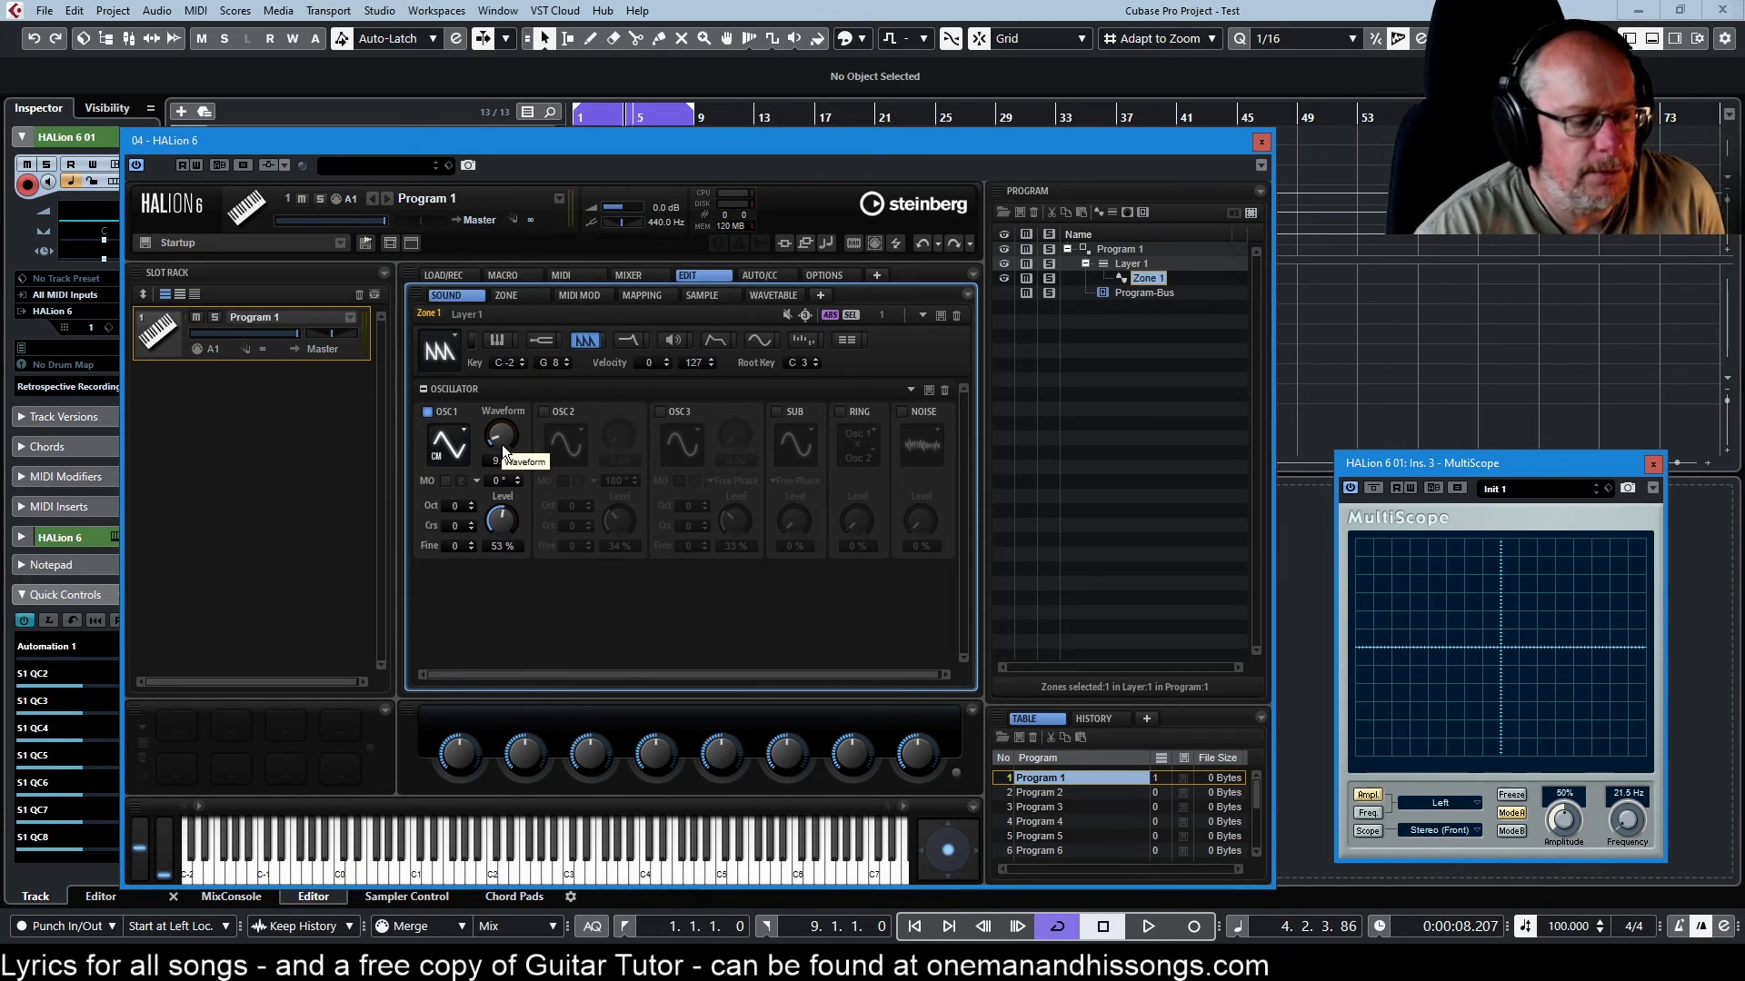
pyautogui.moveTo(501, 445)
pyautogui.mouseDown()
pyautogui.moveTo(504, 470)
pyautogui.moveTo(504, 445)
pyautogui.mouseUp()
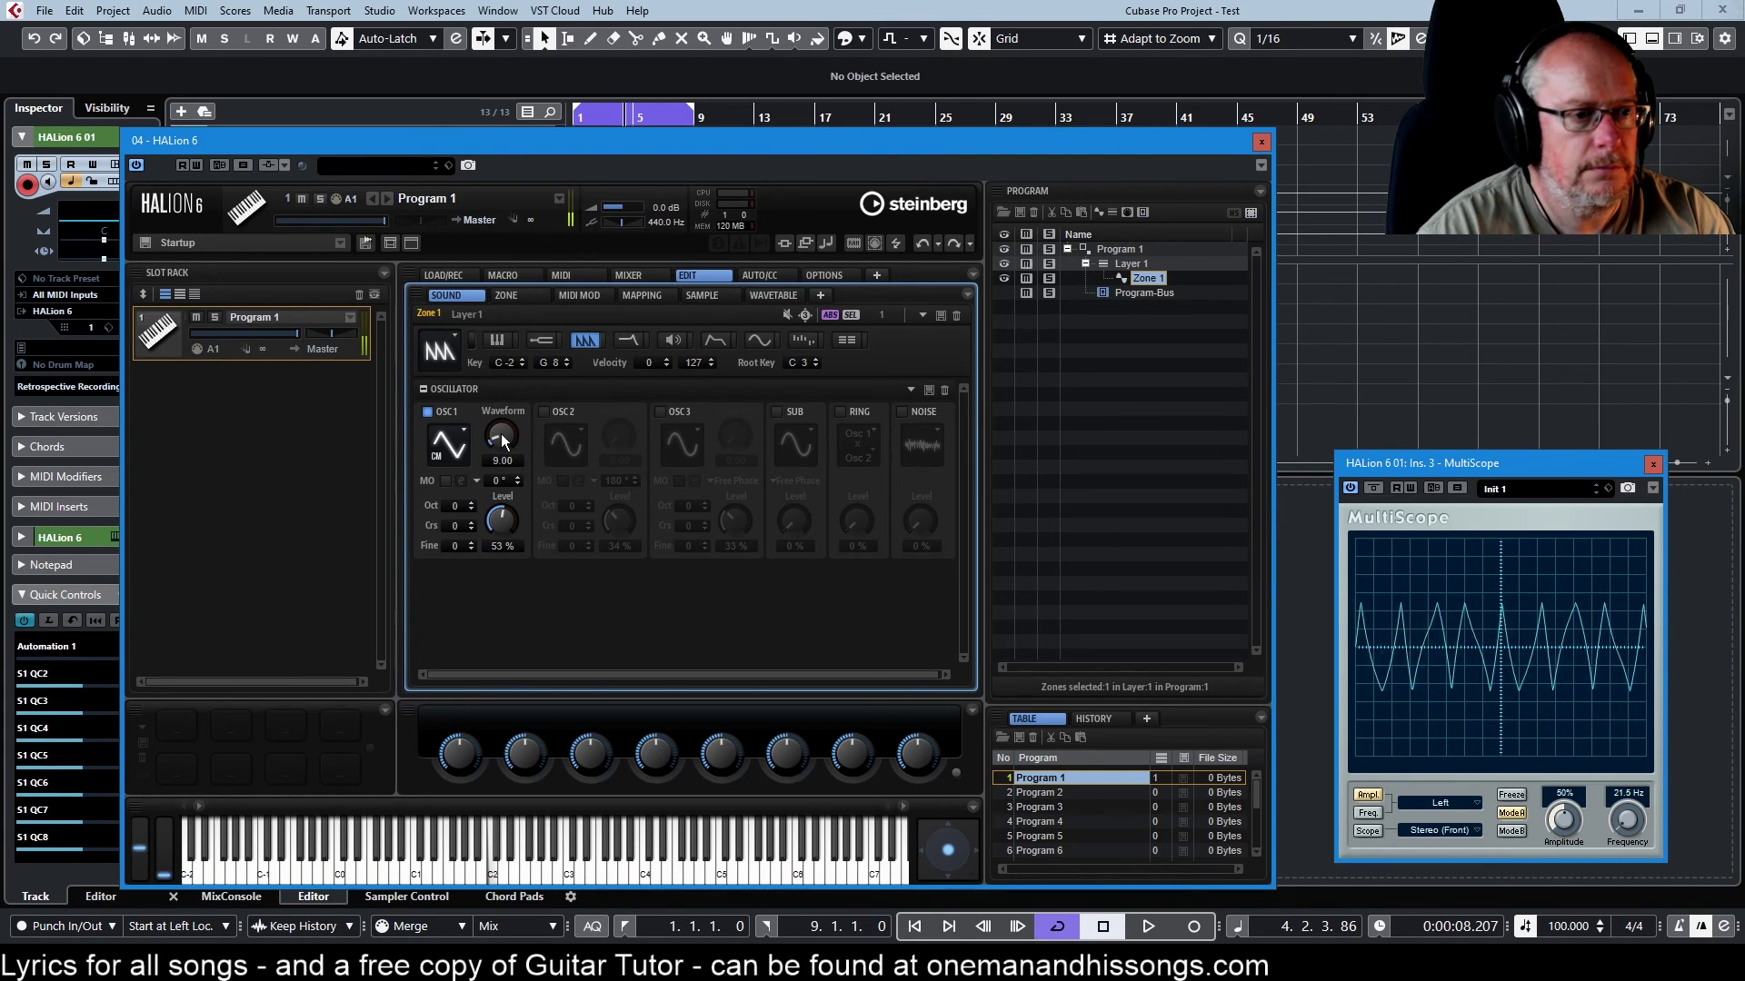
pyautogui.scroll(1, 504, 443)
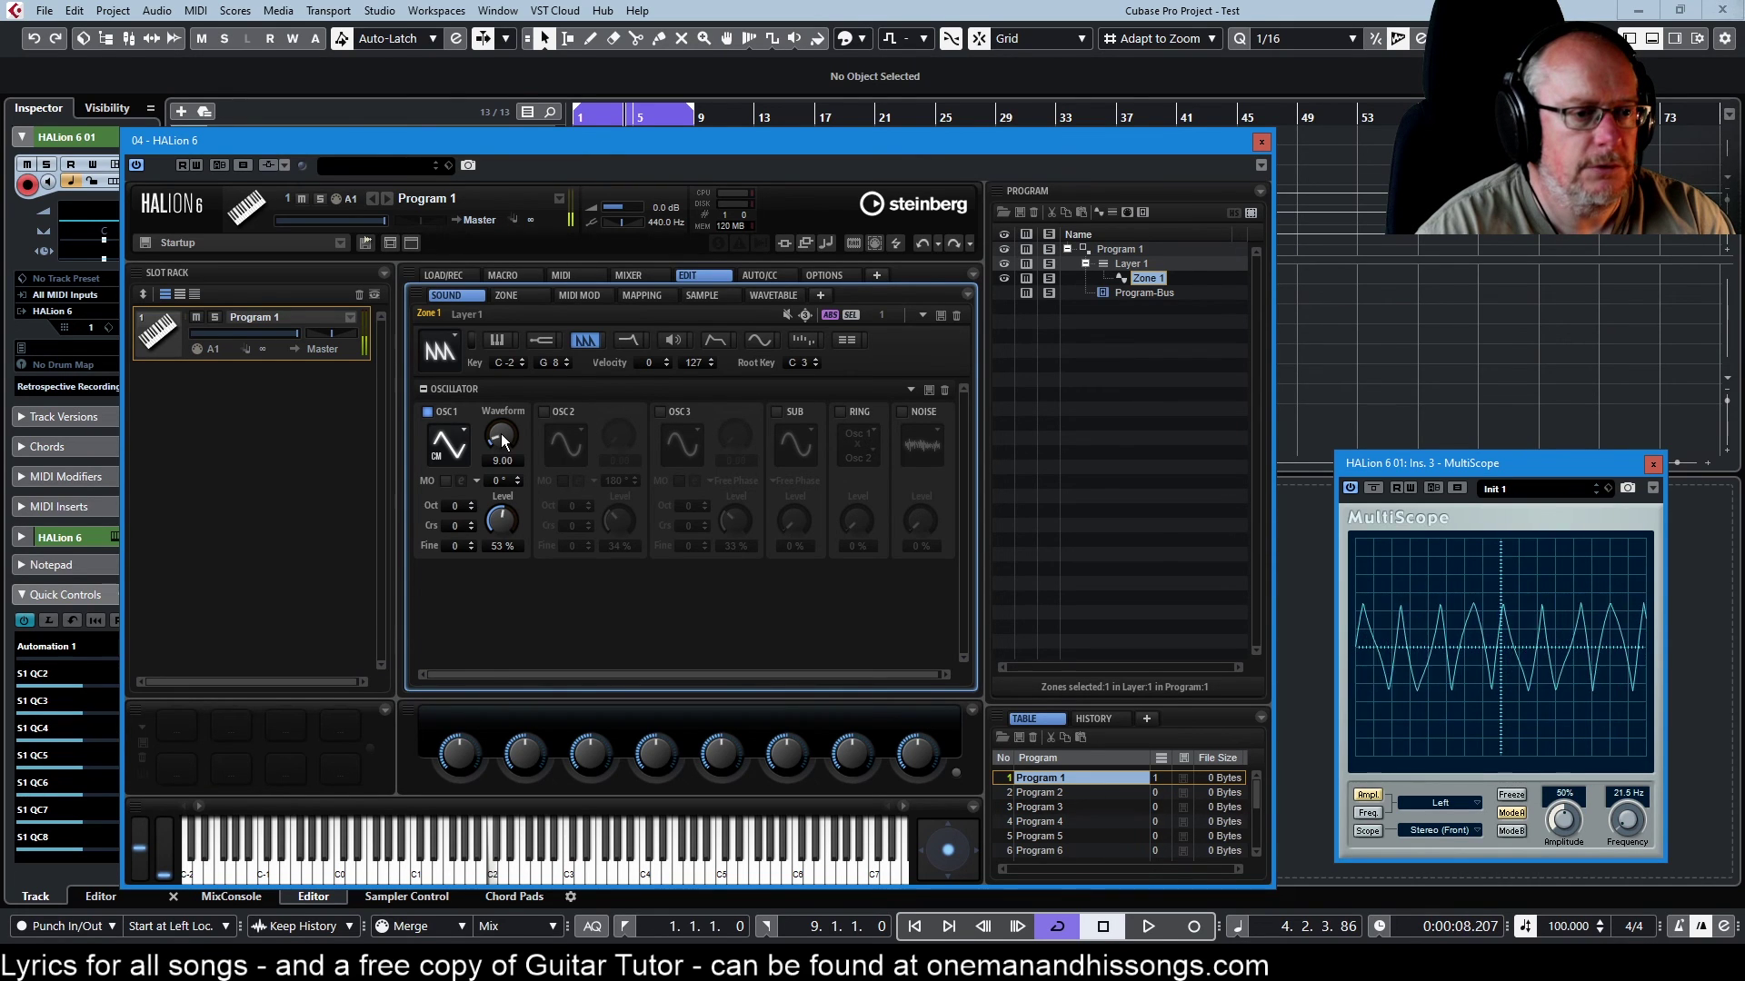
pyautogui.scroll(1, 503, 440)
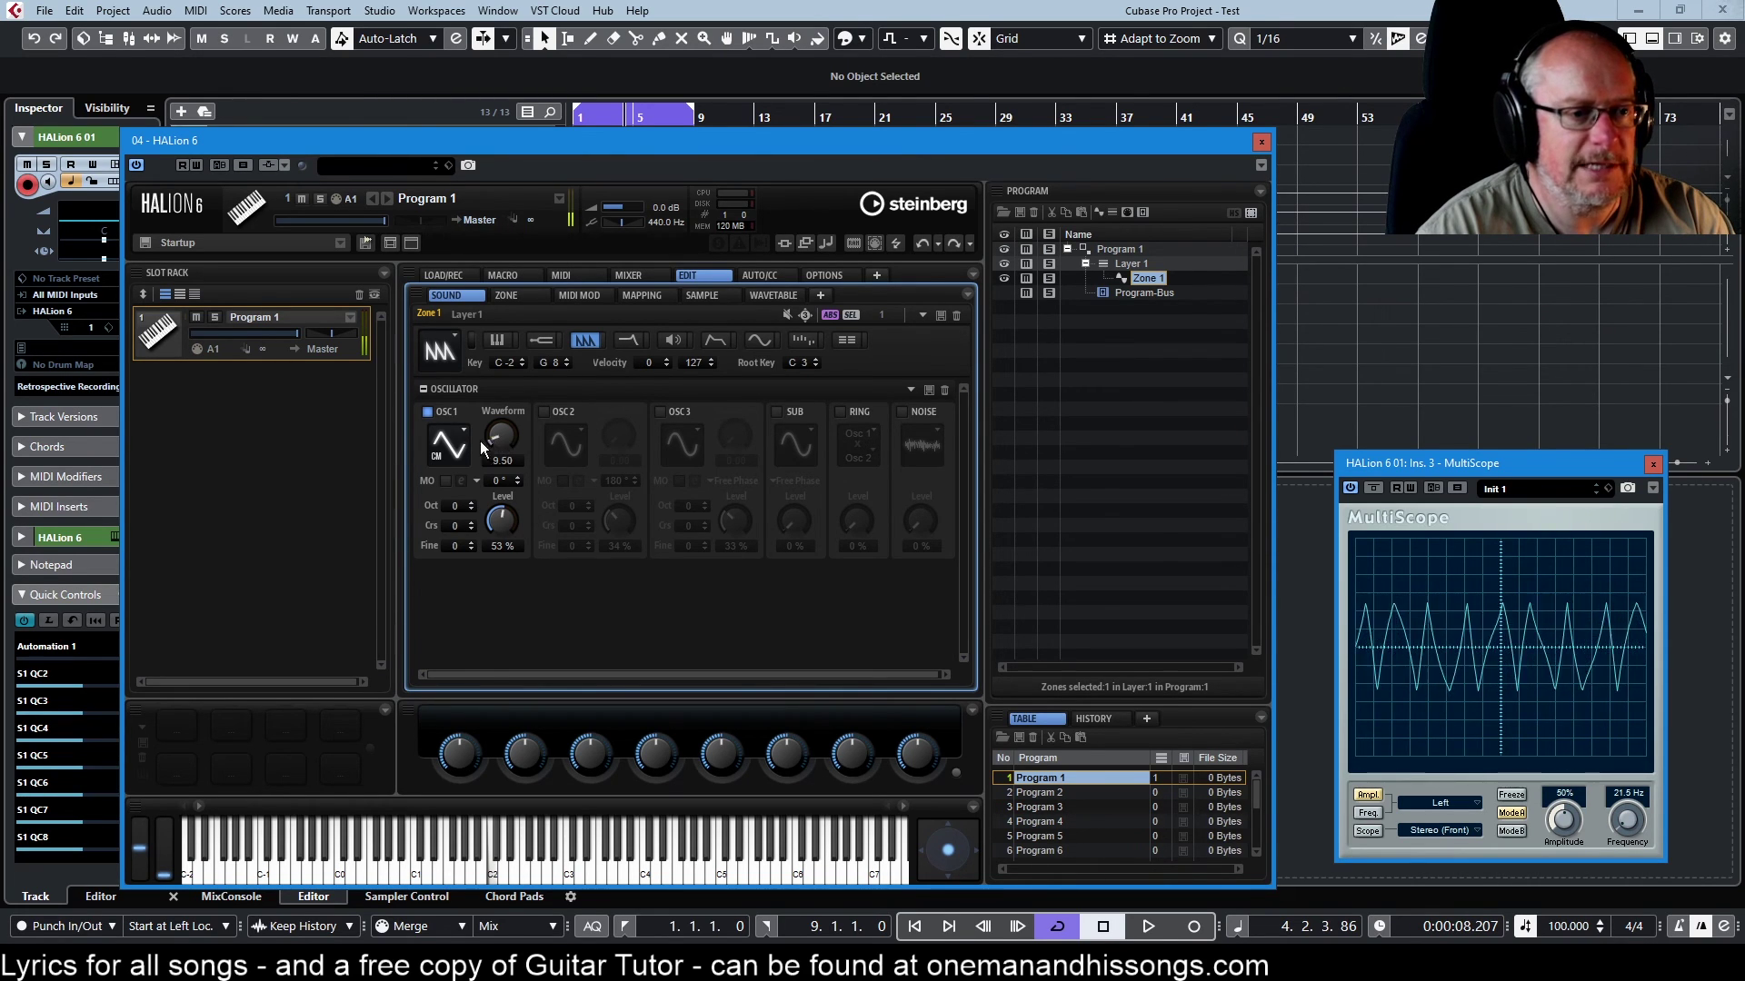
# - Change OSC1's waveform to Saw CM
pyautogui.click(447, 439)
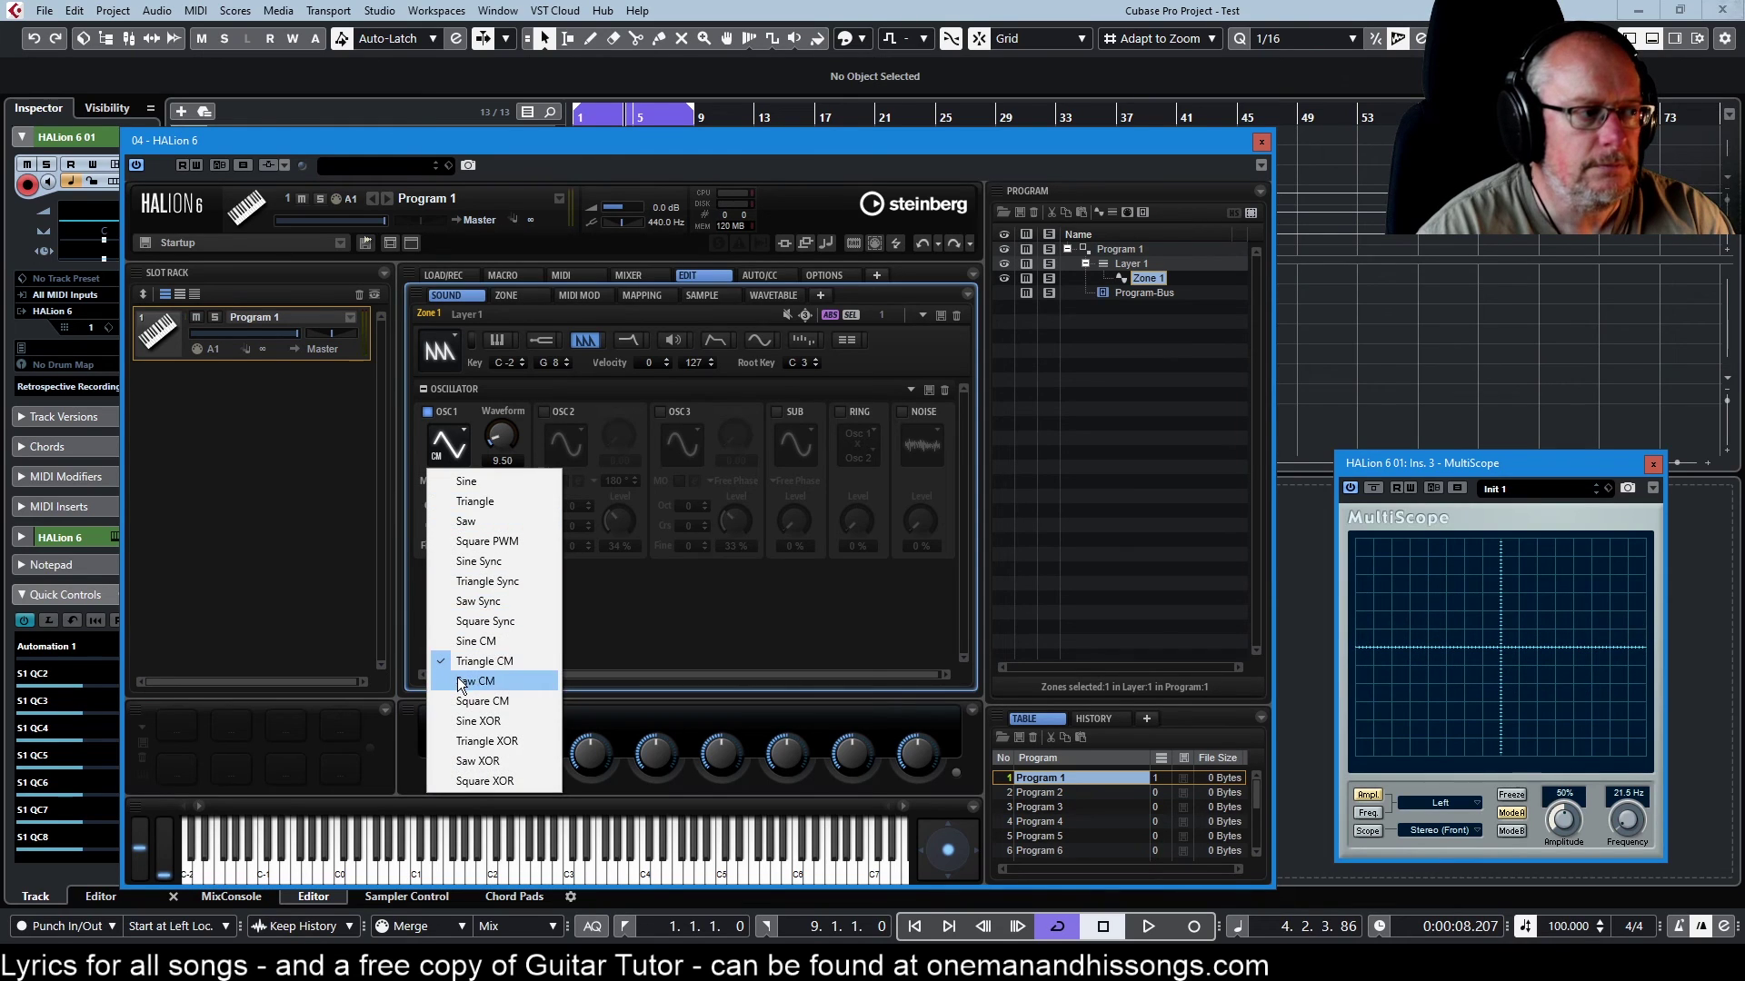
pyautogui.click(486, 683)
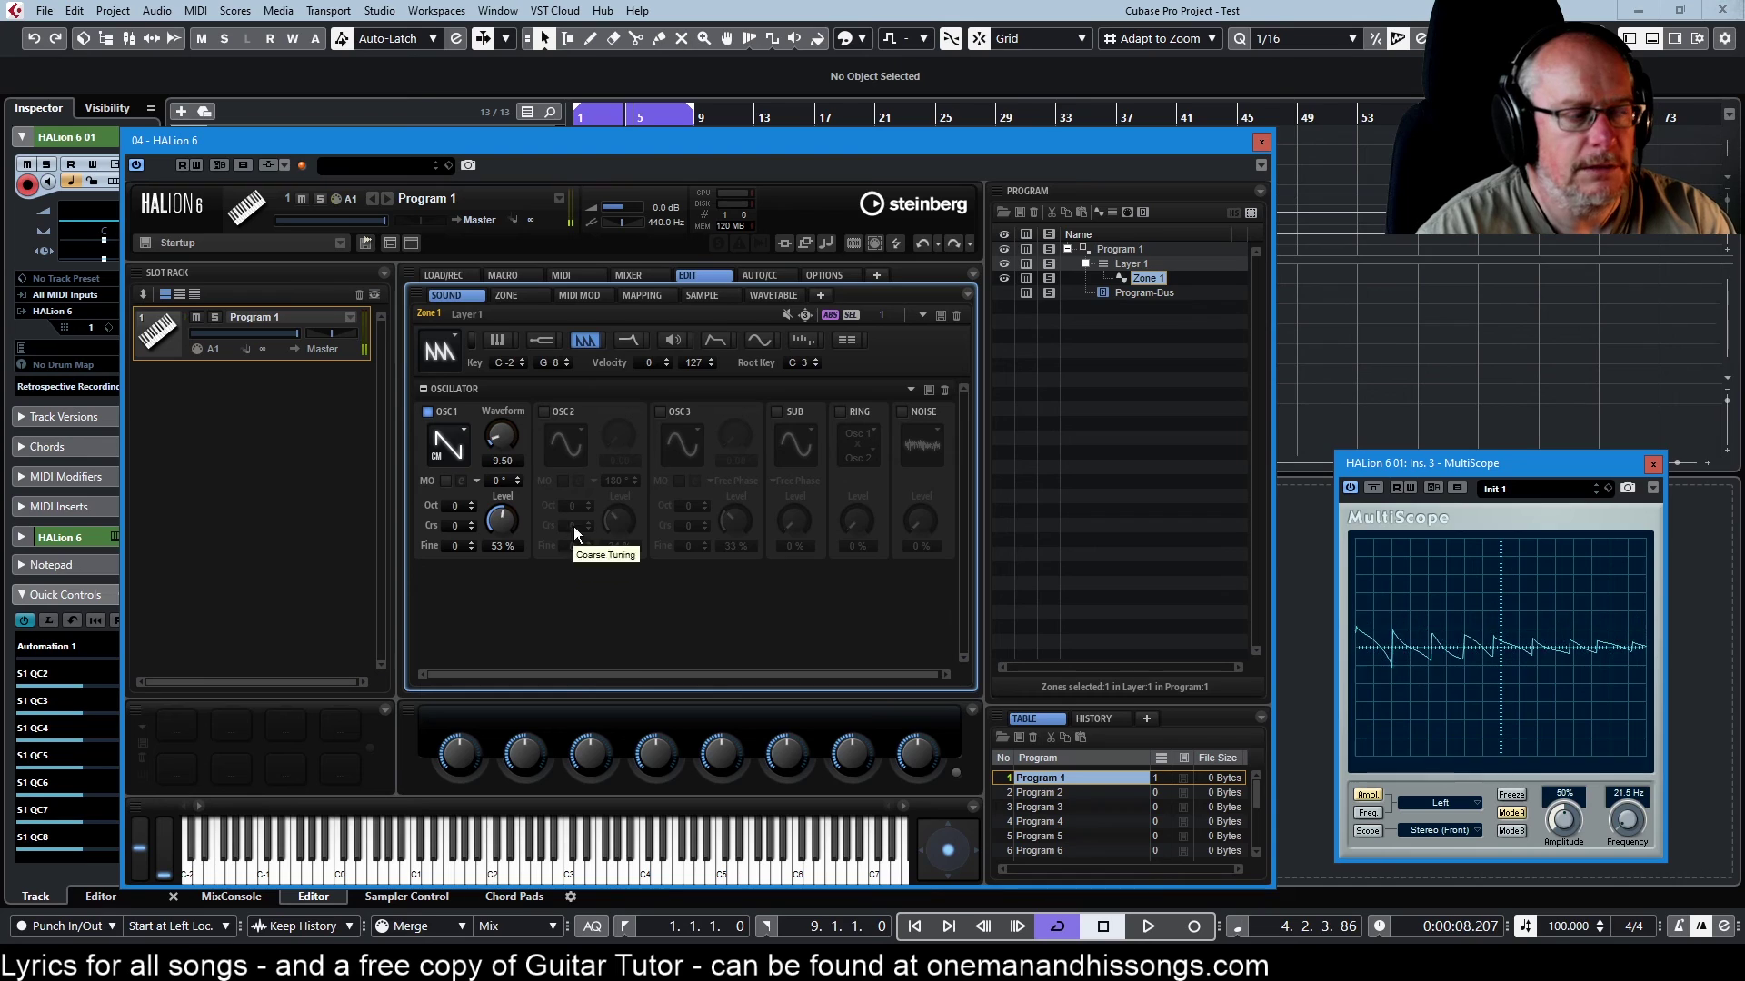
pyautogui.click(455, 451)
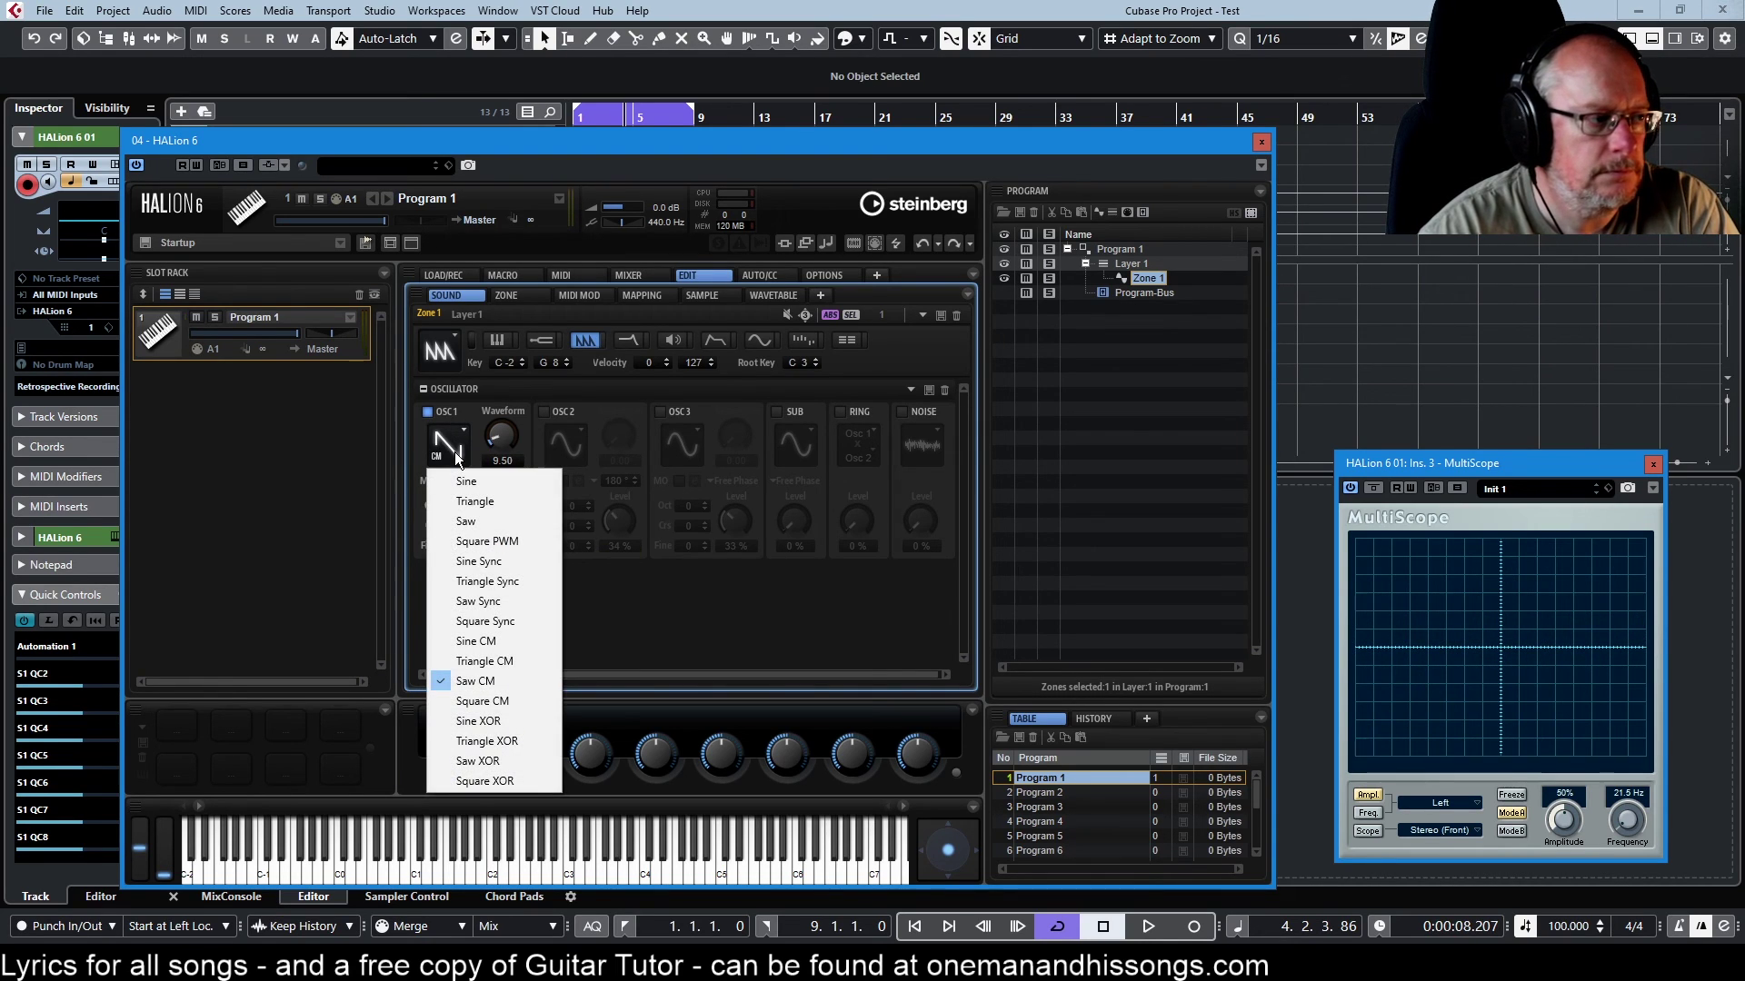
# - Set OSC1's waveform to Sine XOR, leaving its Waveform amount at 0.00
pyautogui.click(473, 720)
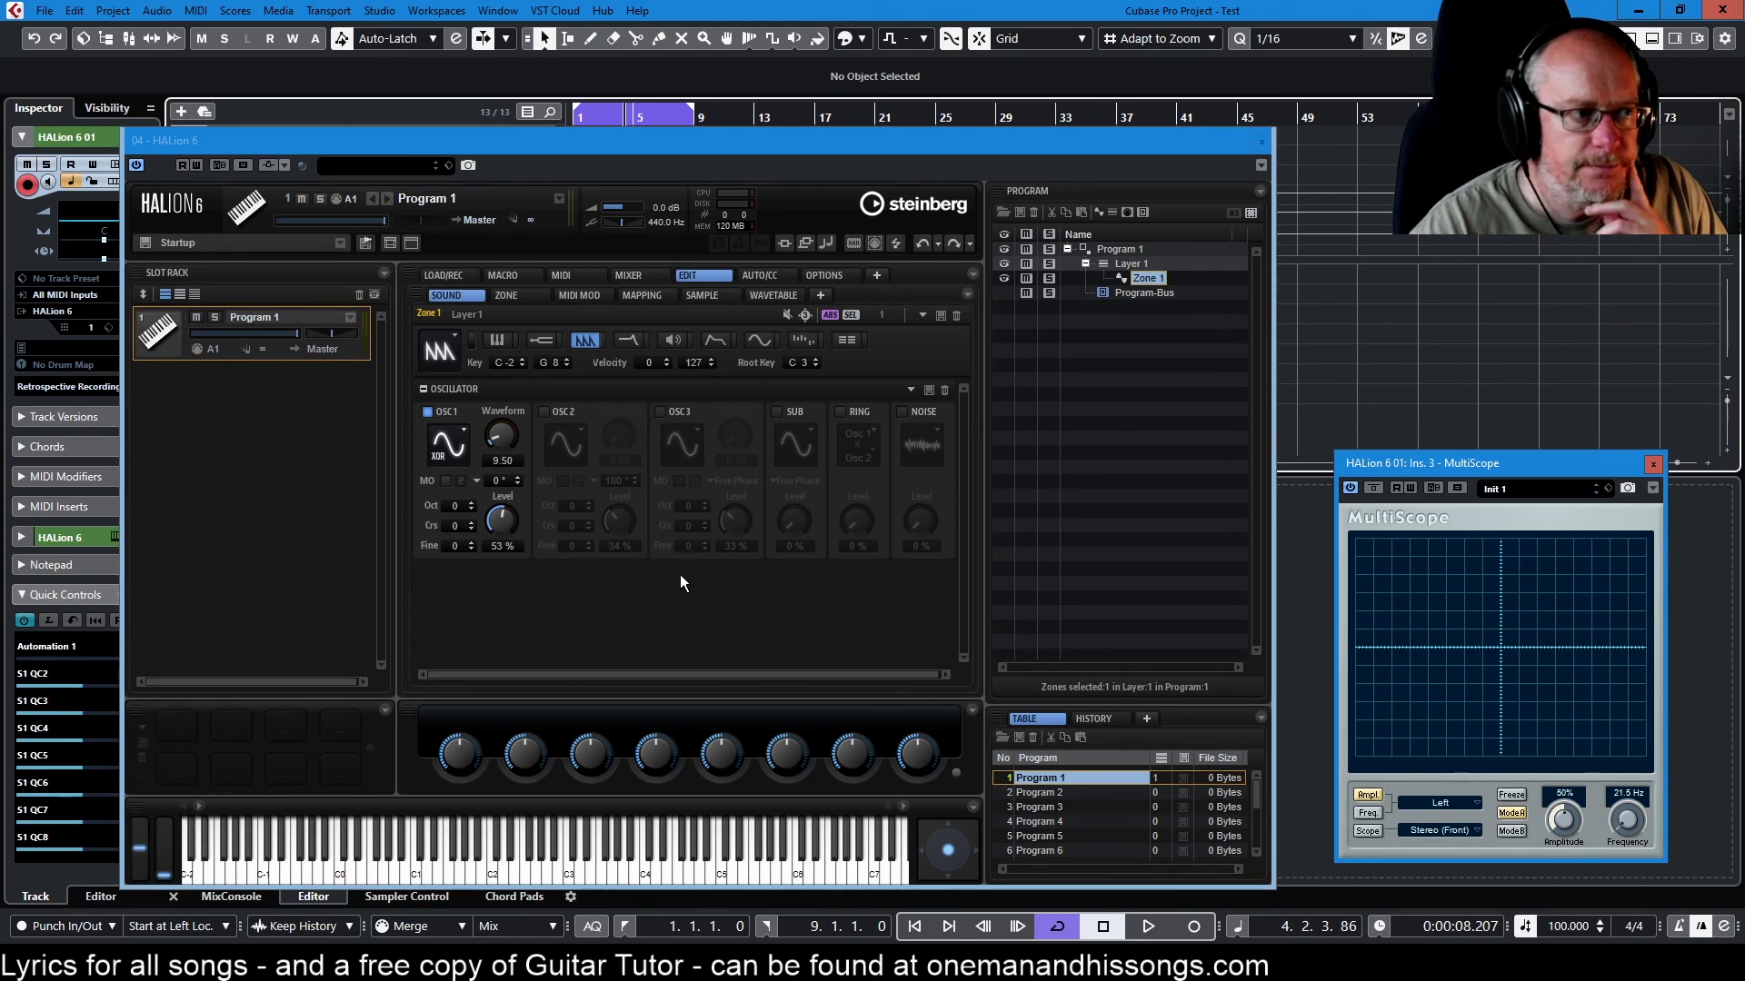
pyautogui.click(701, 585)
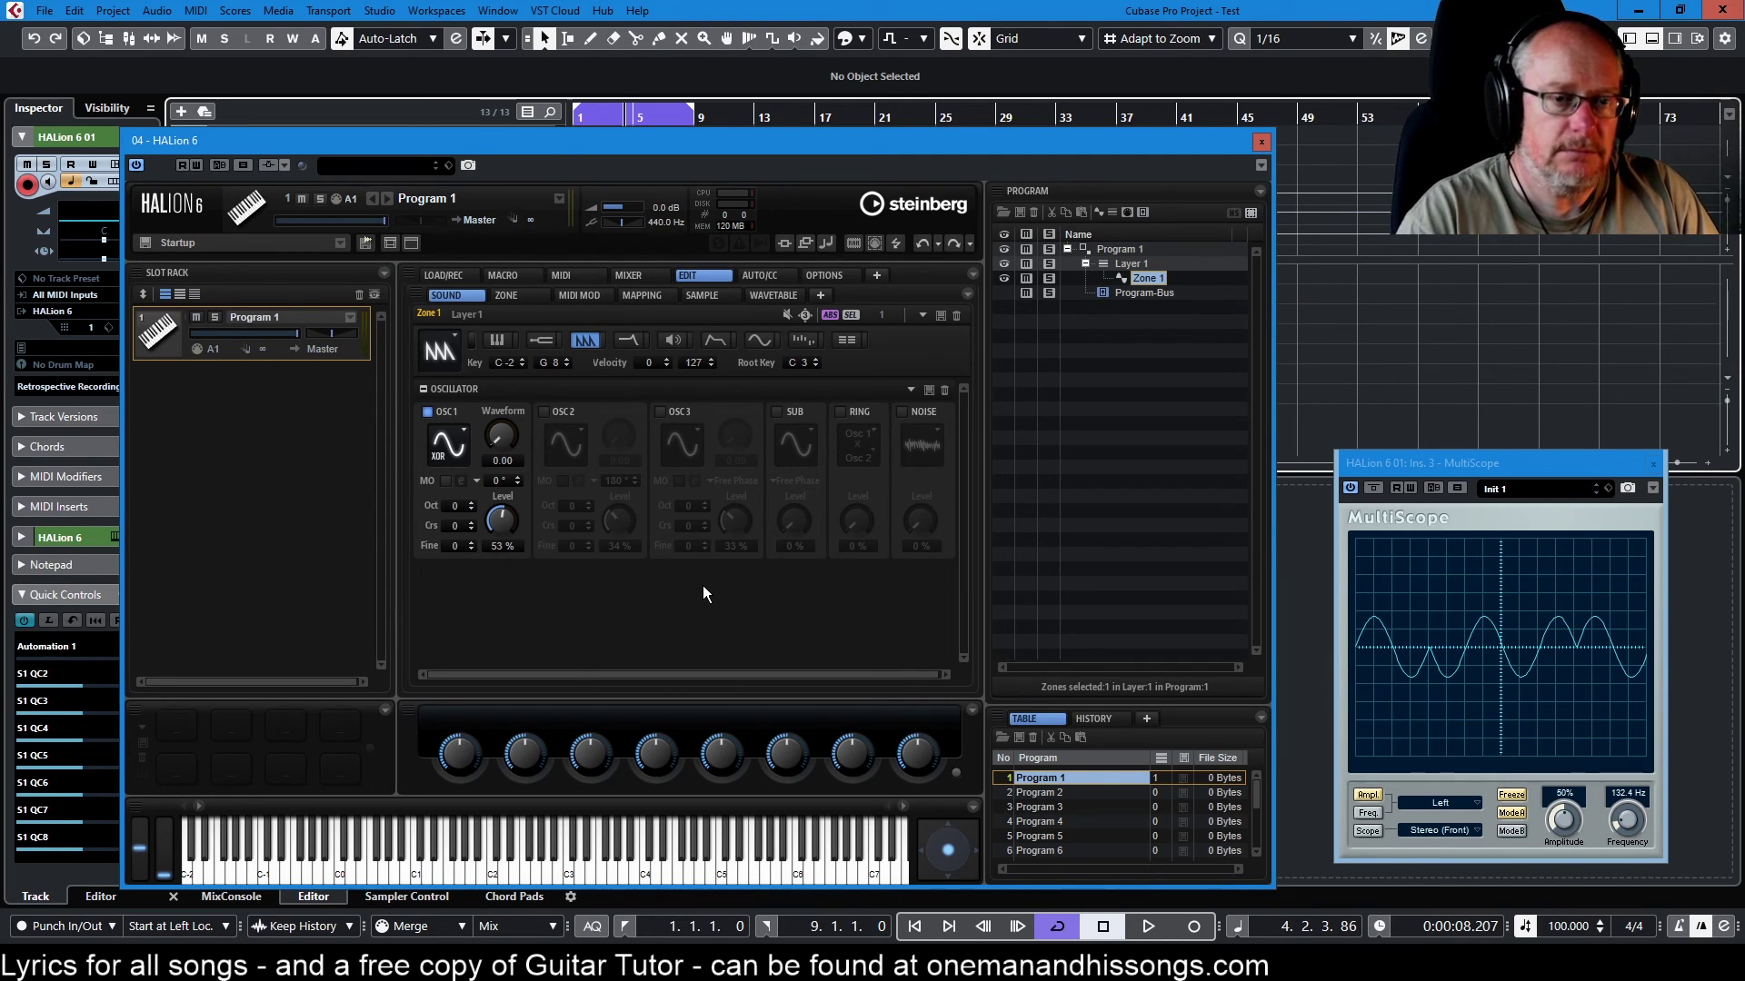
# - Sweep OSC1's Triangle XOR Waveform amount upward, freezing and resuming MultiScope to compare shapes
pyautogui.click(1524, 797)
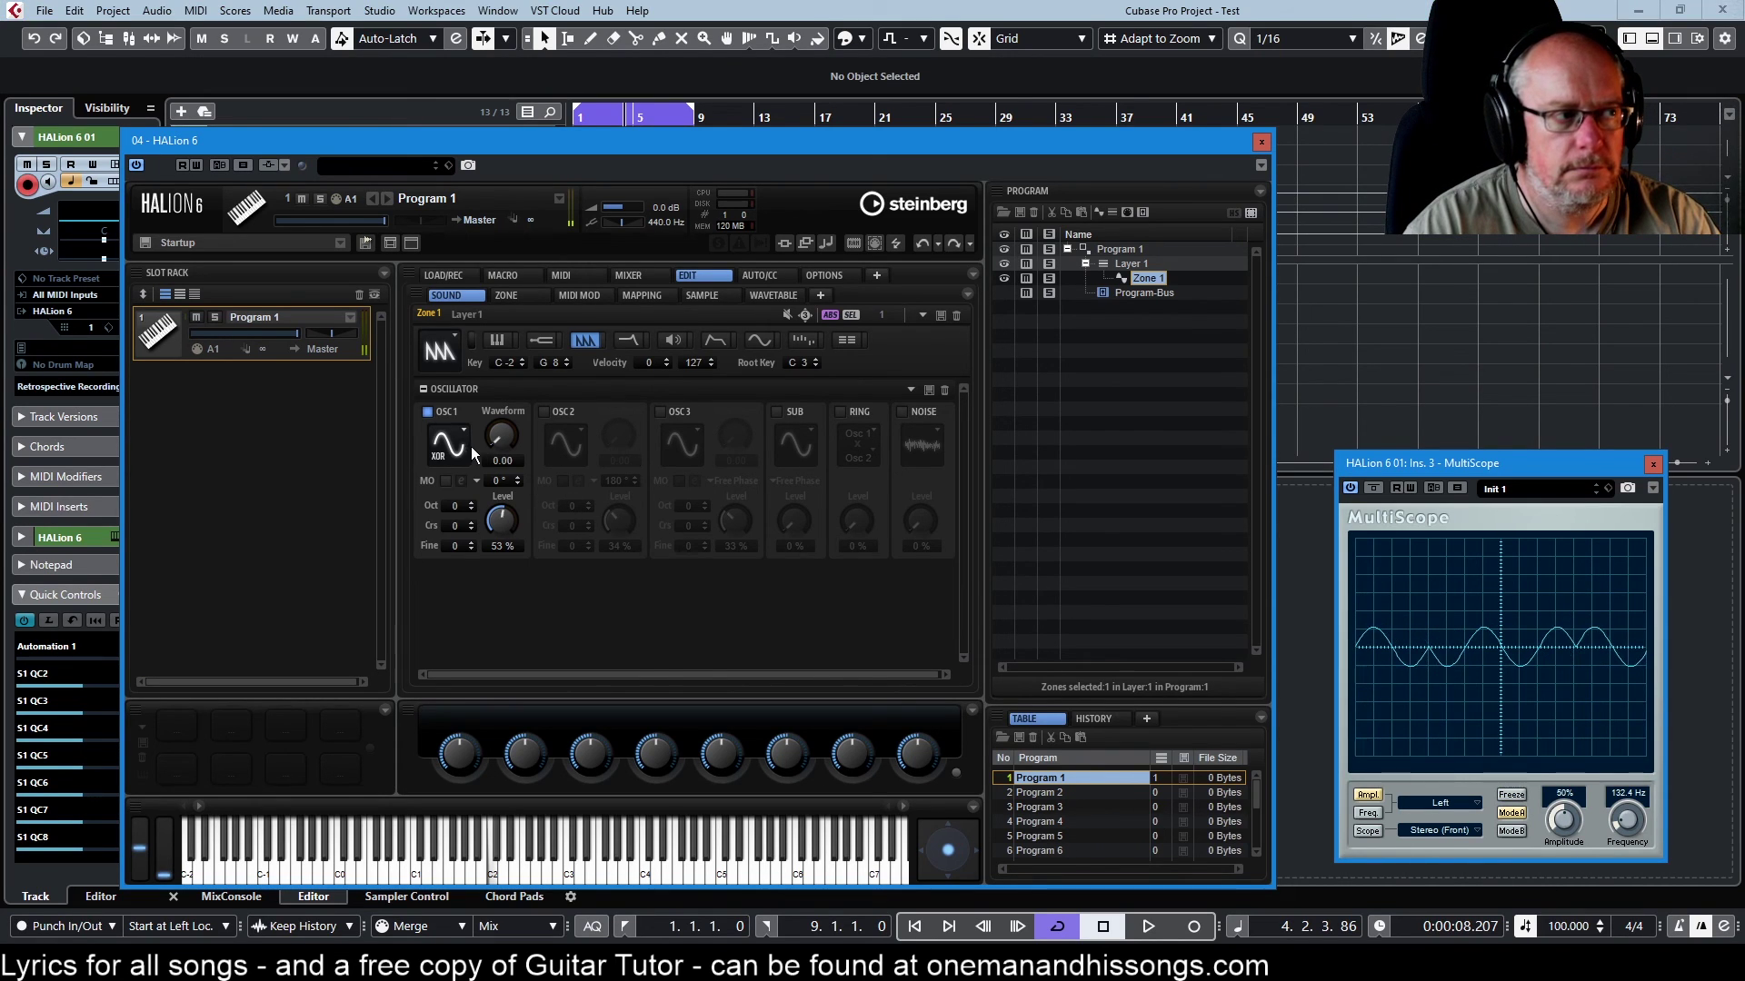
pyautogui.scroll(3, 500, 434)
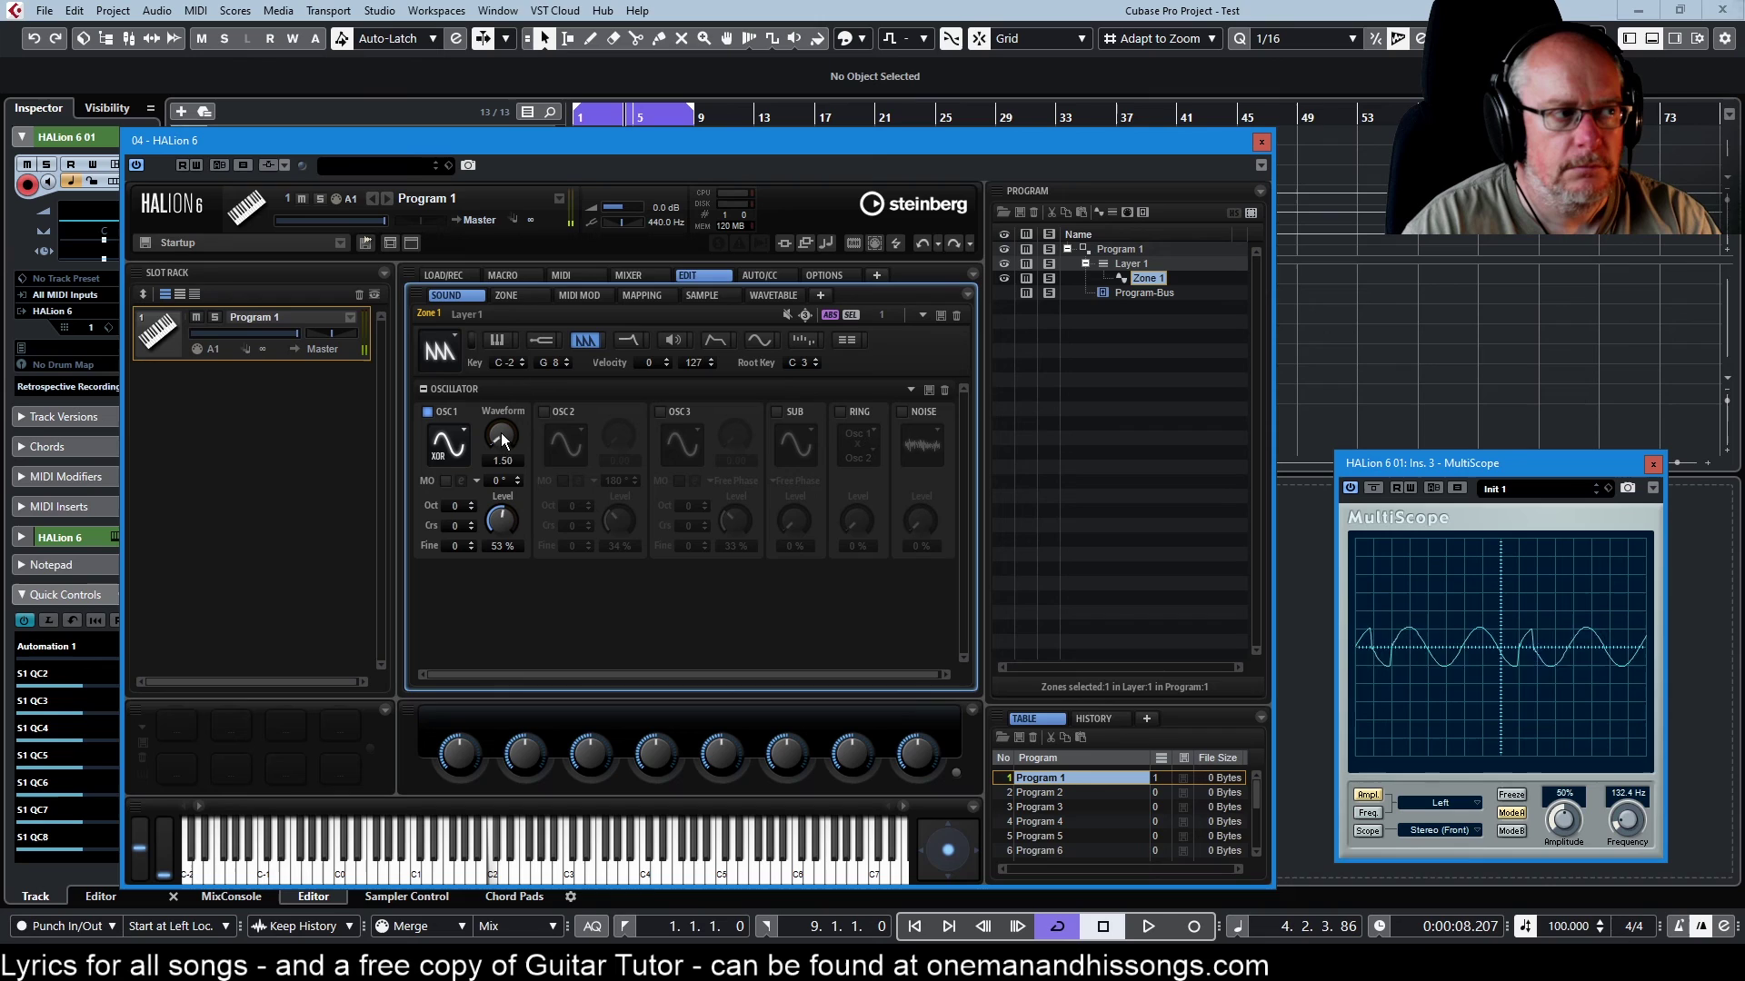
pyautogui.scroll(5, 502, 436)
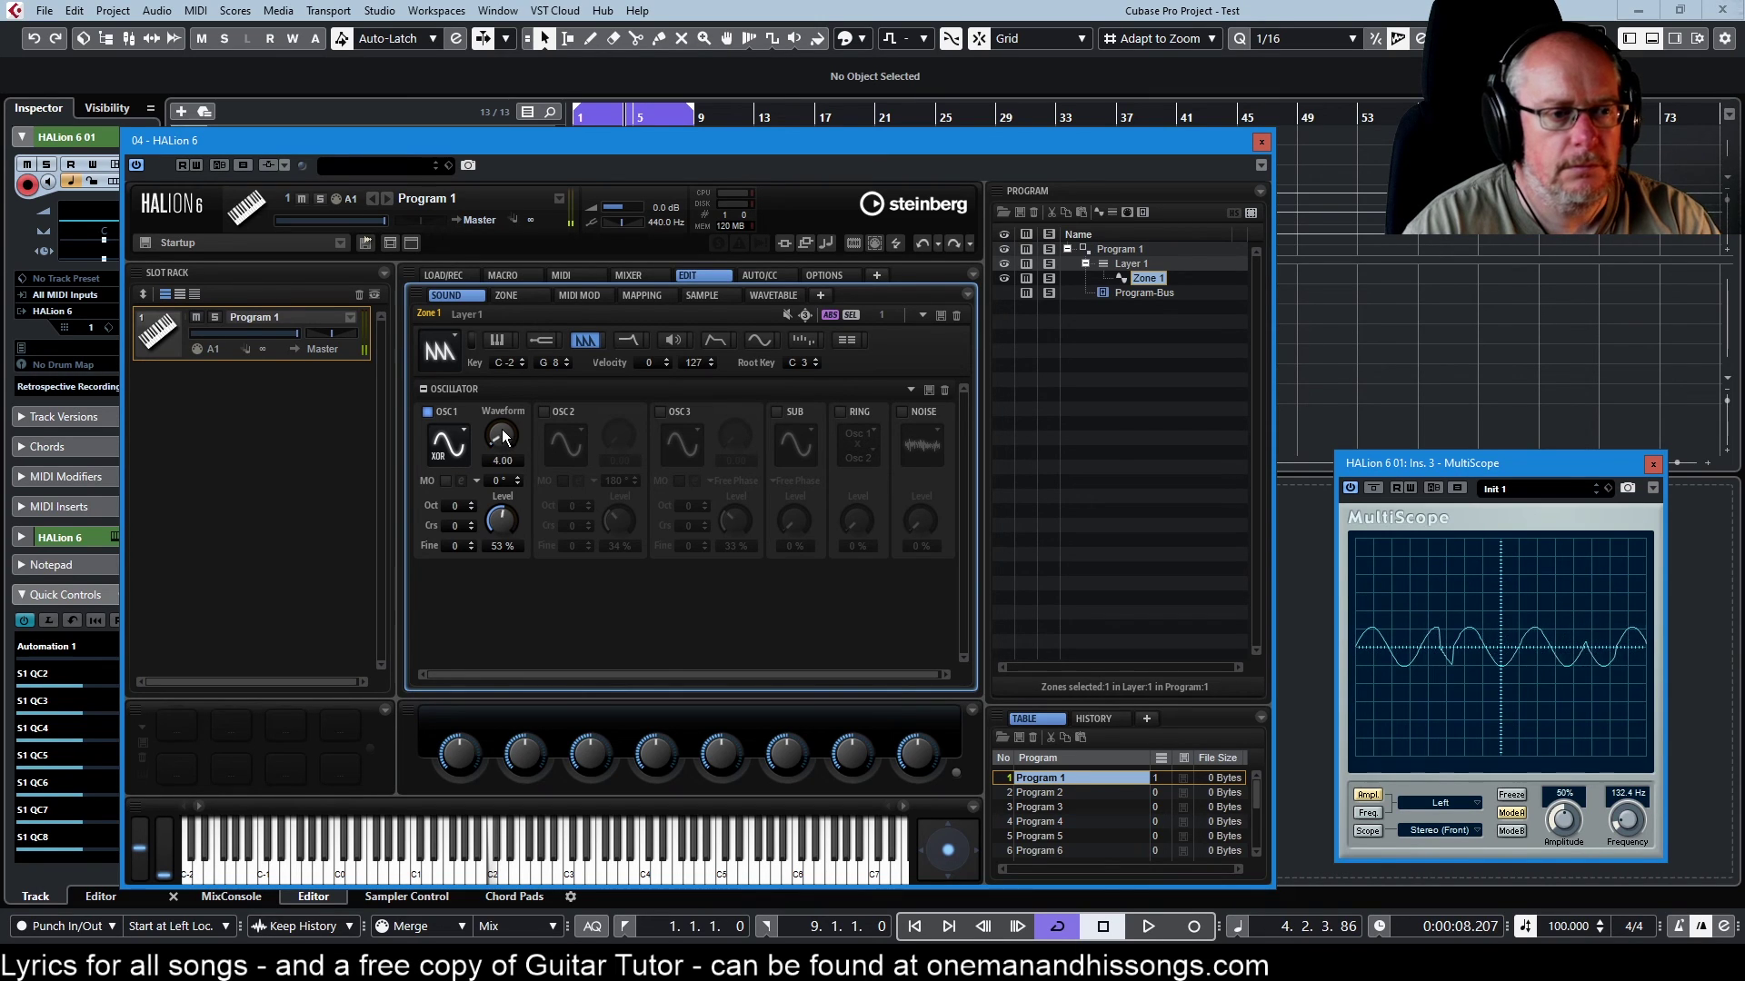
pyautogui.scroll(6, 502, 436)
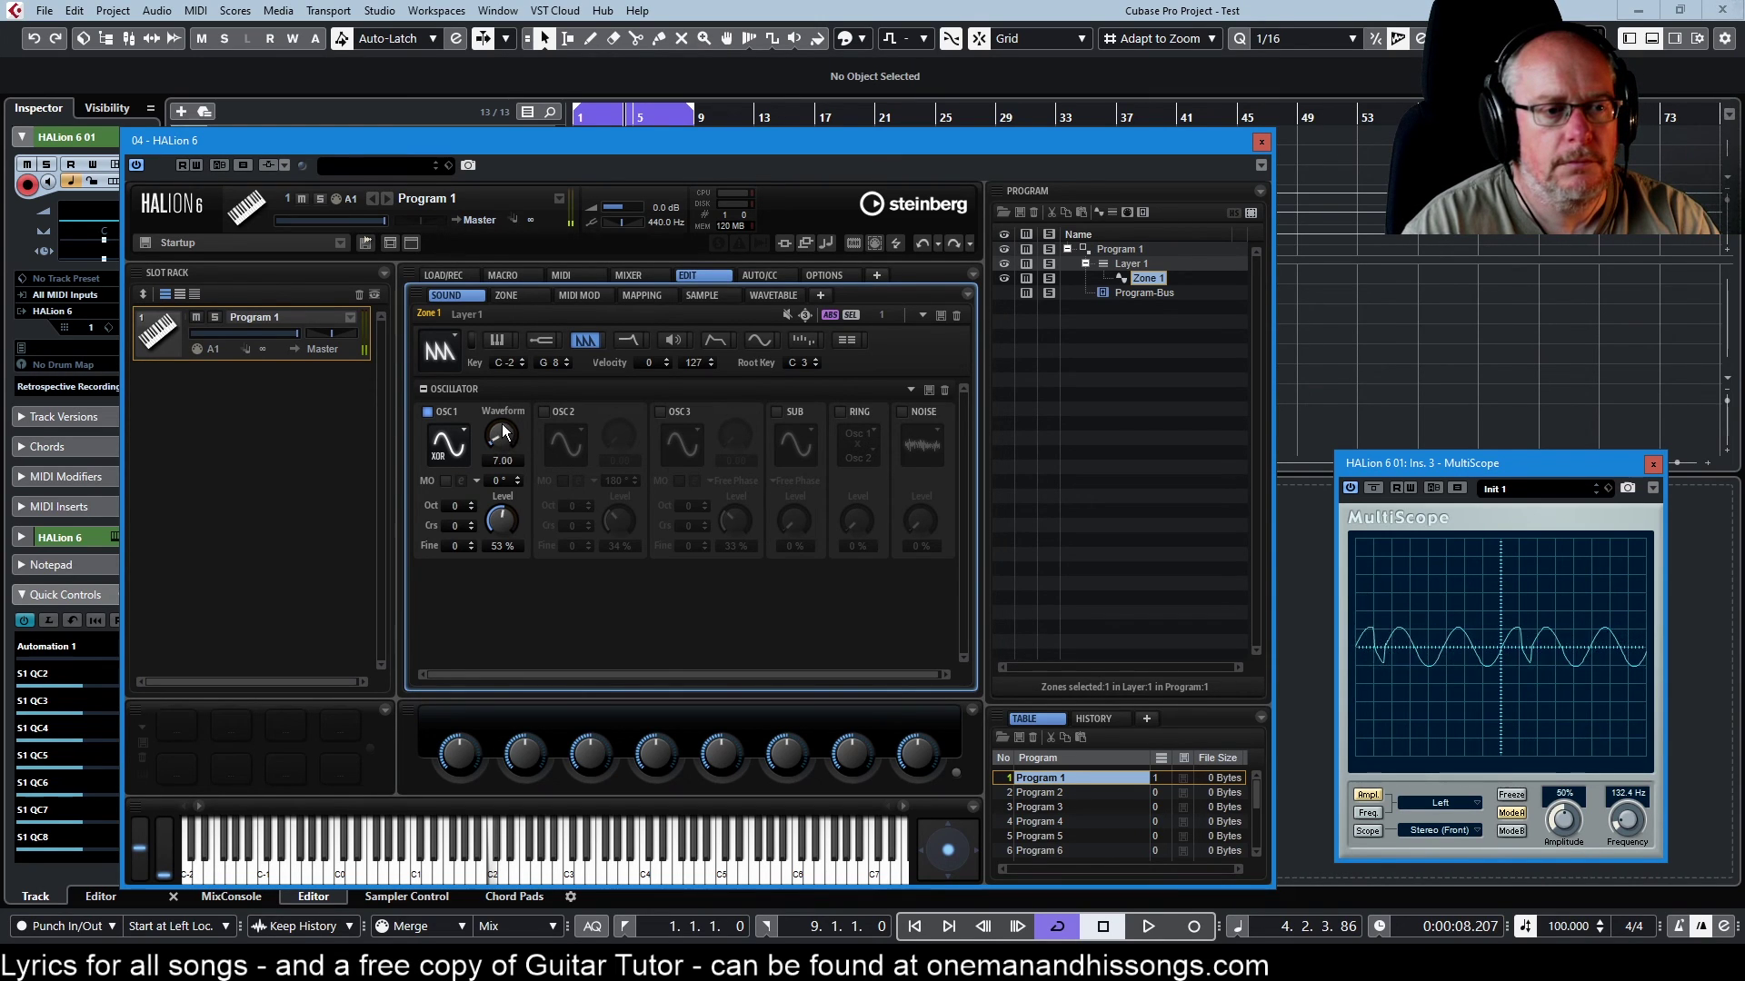
pyautogui.scroll(11, 503, 431)
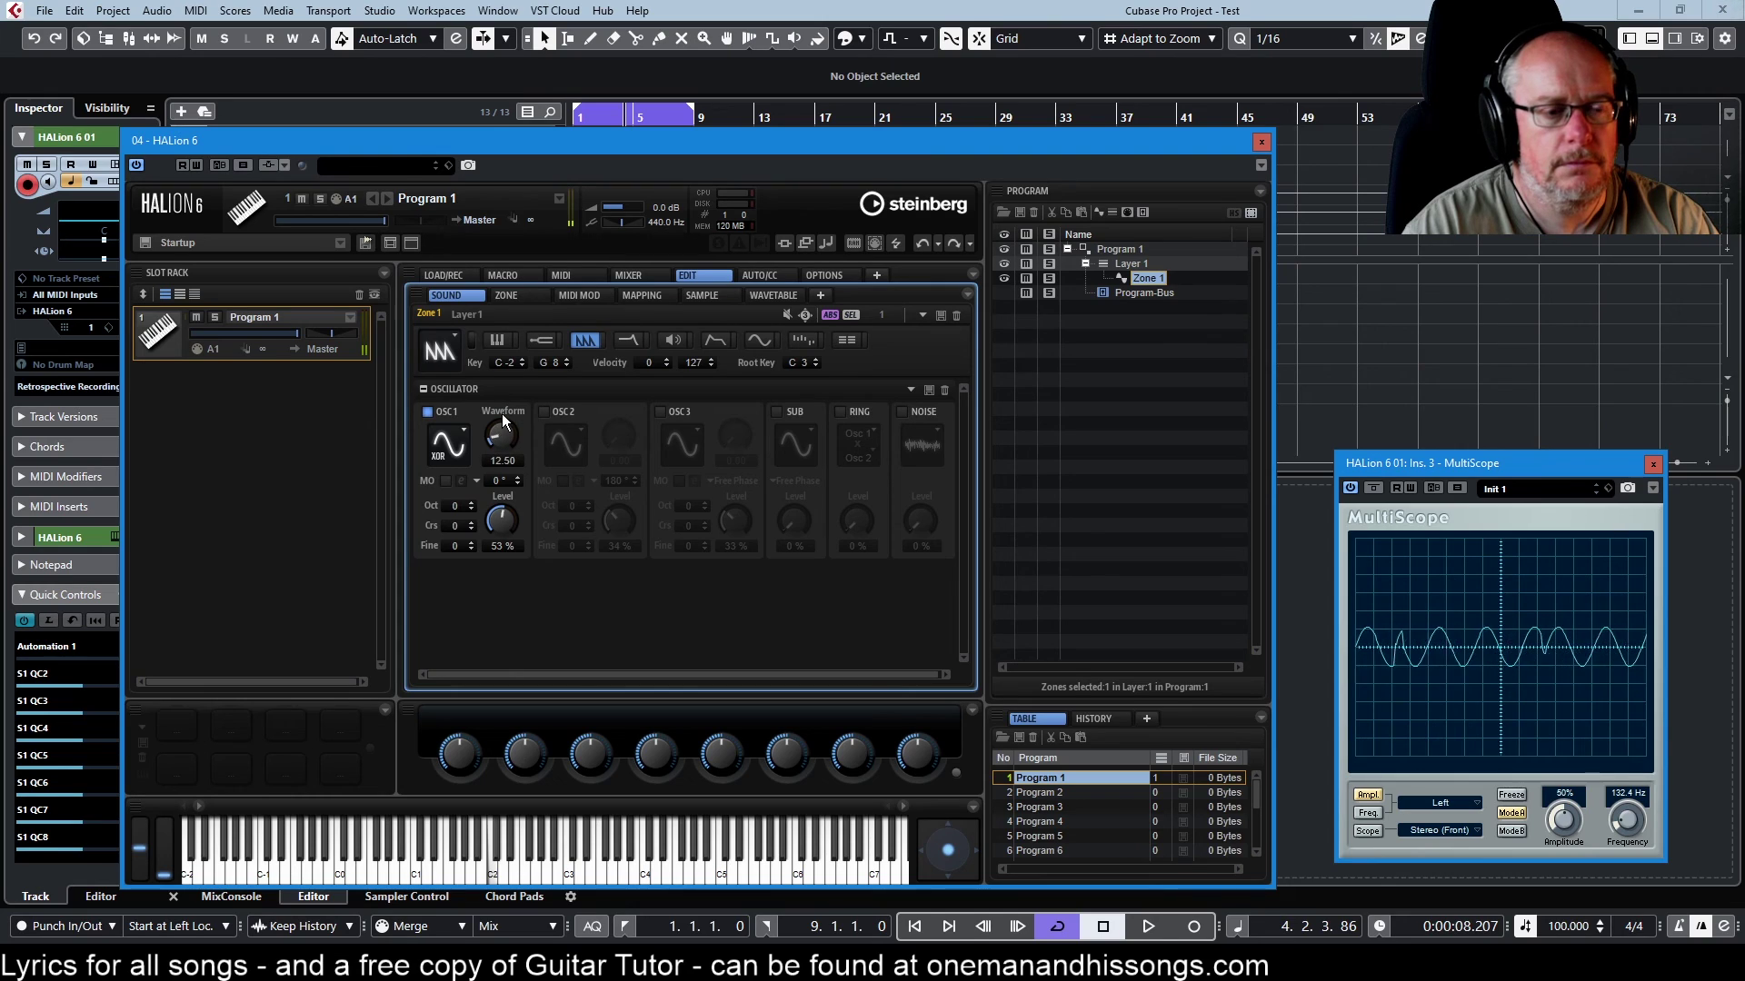
pyautogui.moveTo(501, 412); pyautogui.dragTo(500, 377)
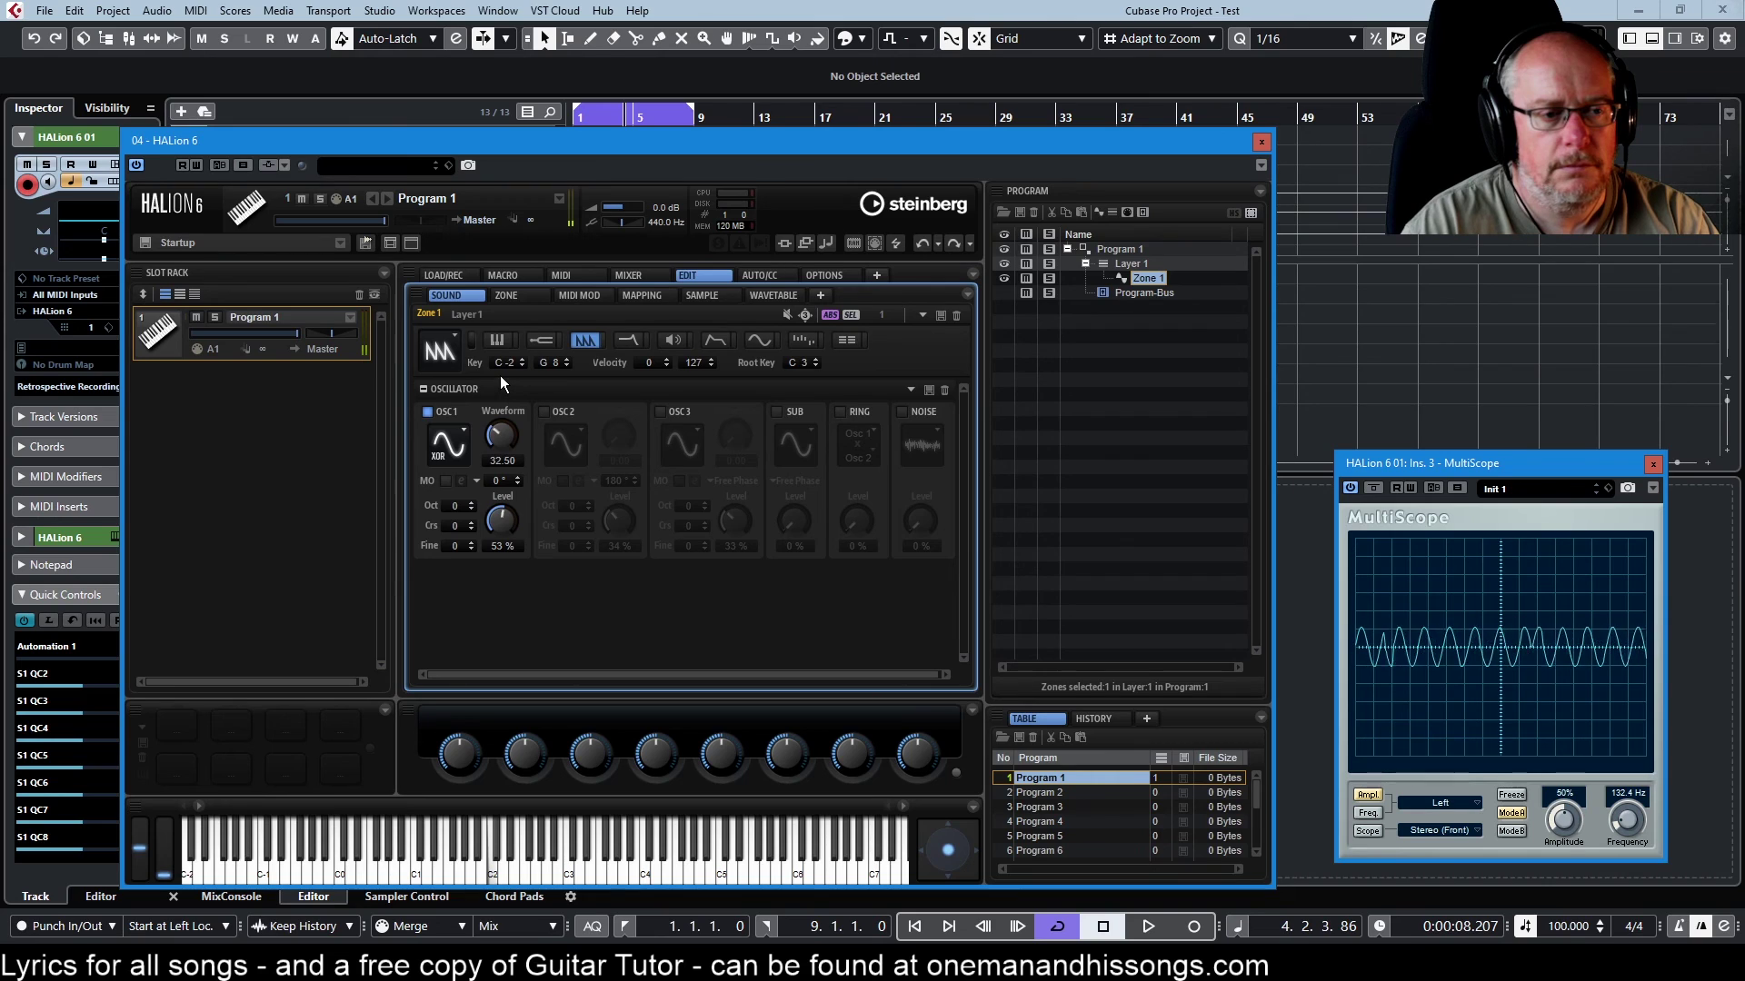
pyautogui.click(1512, 795)
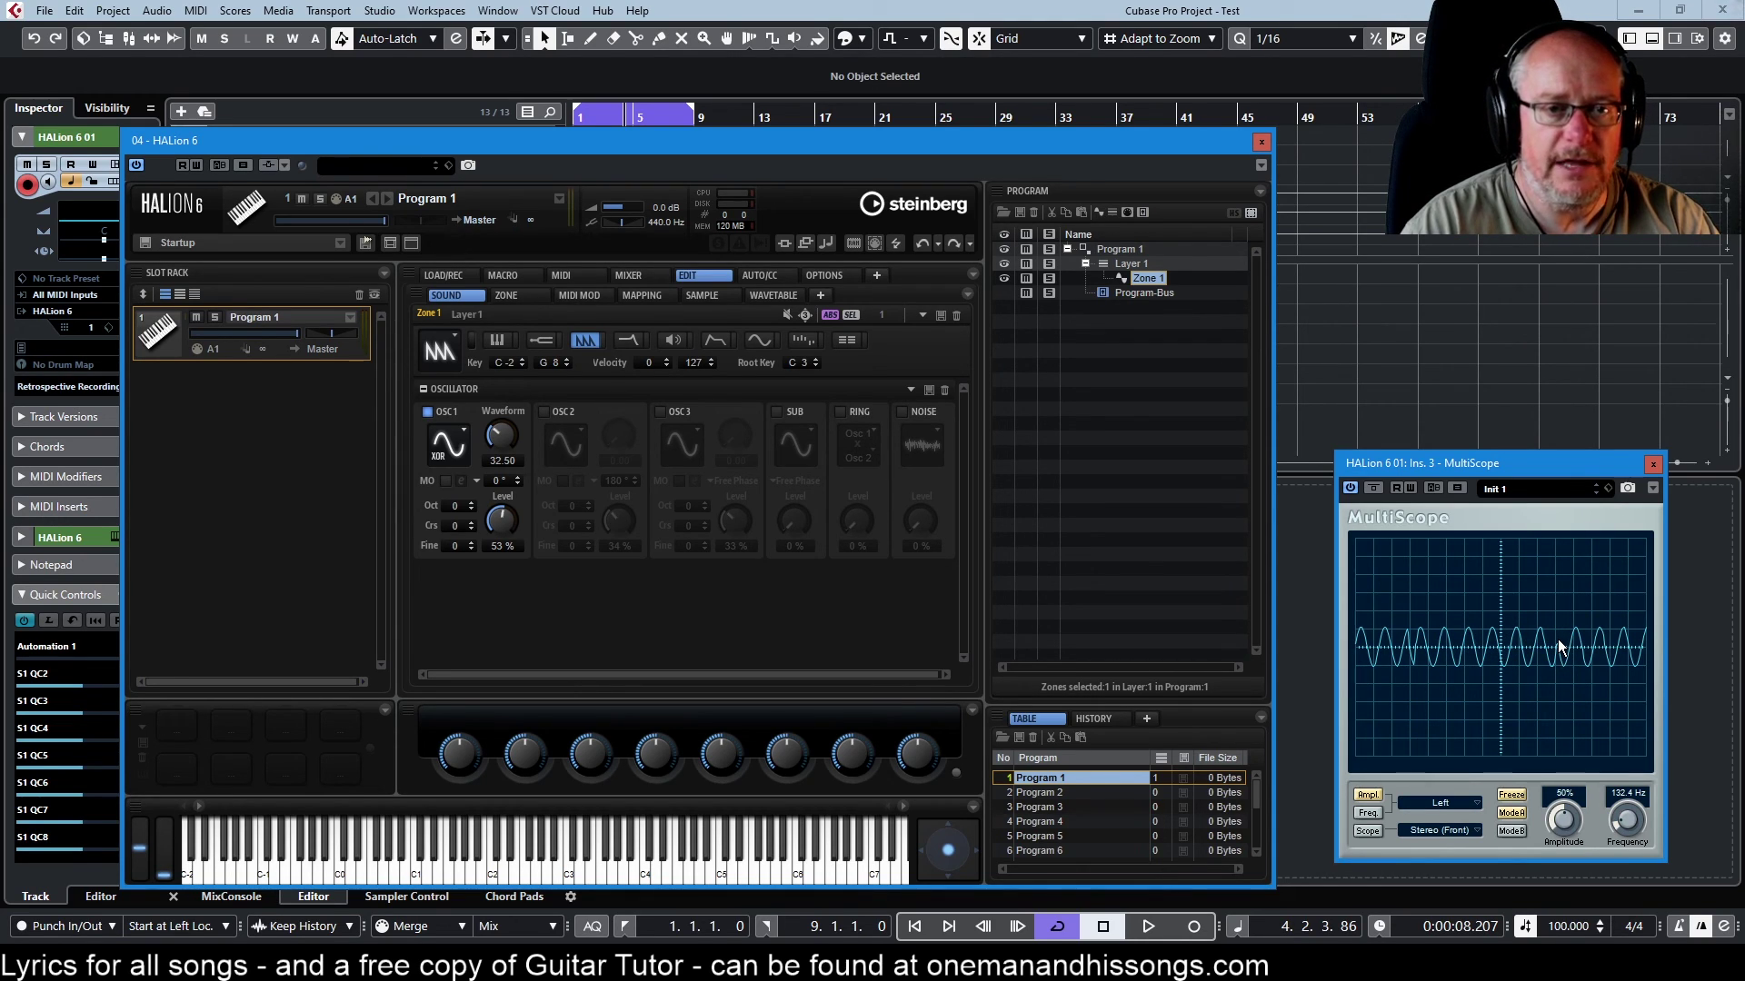
pyautogui.click(1506, 797)
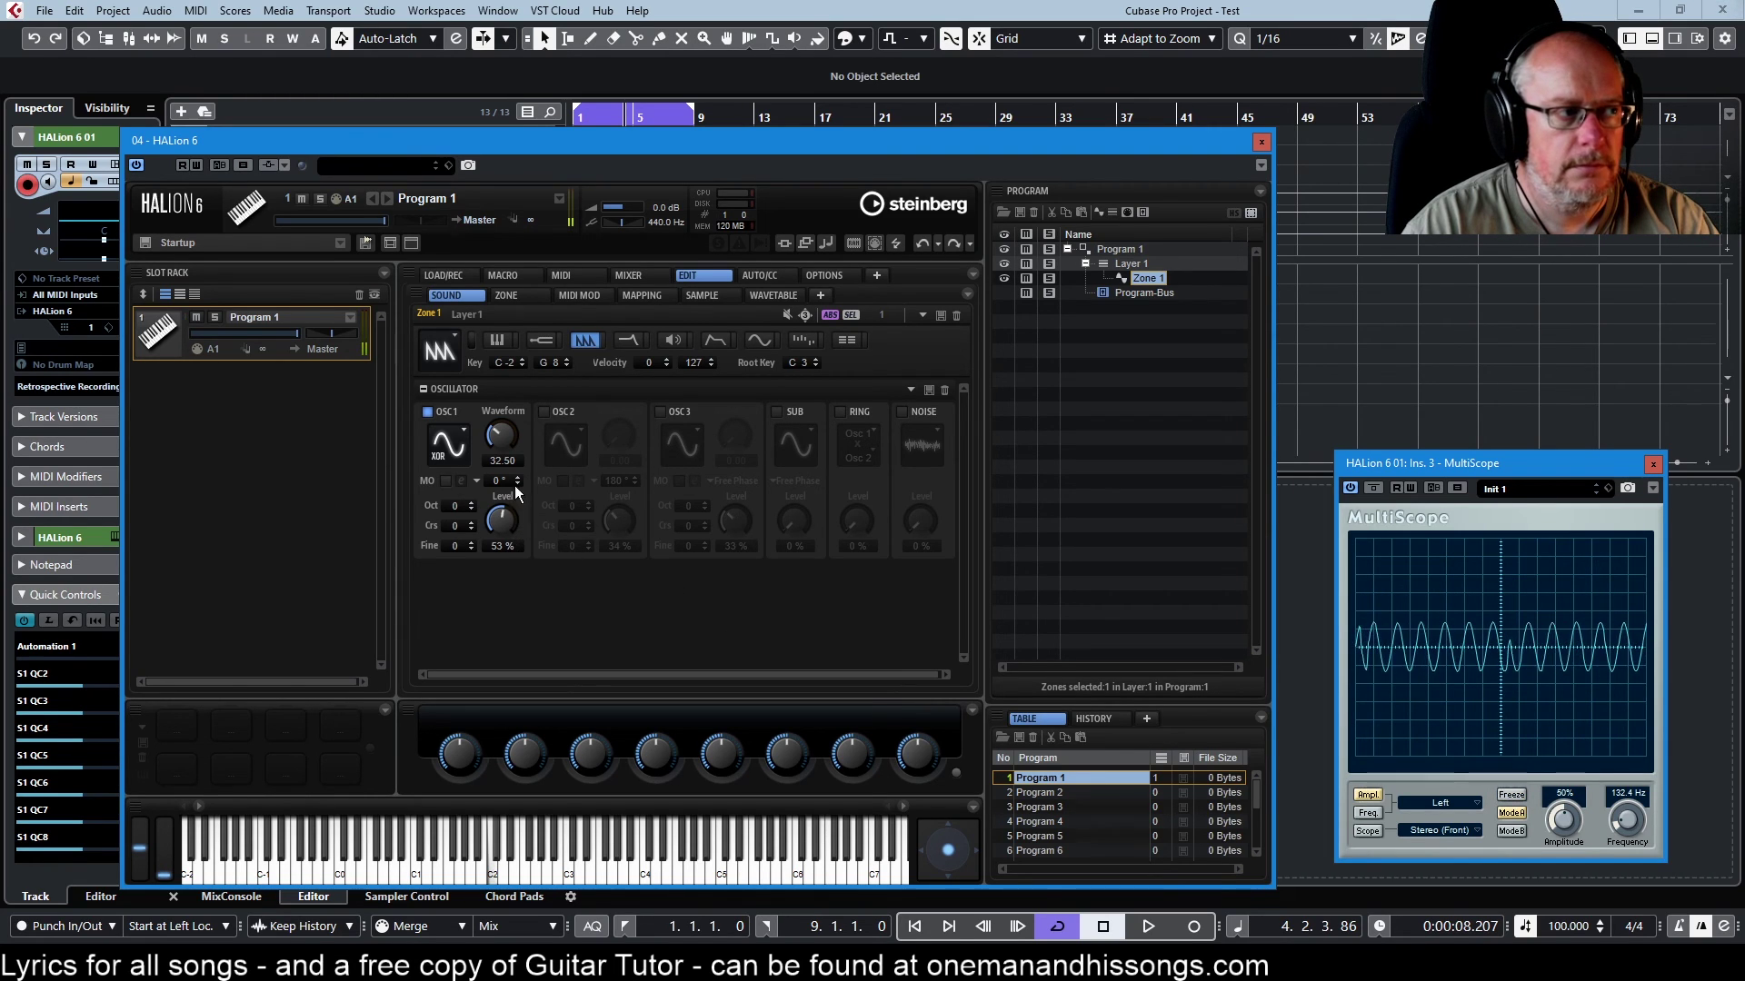
pyautogui.moveTo(500, 438)
pyautogui.mouseDown()
pyautogui.moveTo(487, 334)
pyautogui.moveTo(487, 492)
pyautogui.mouseUp()
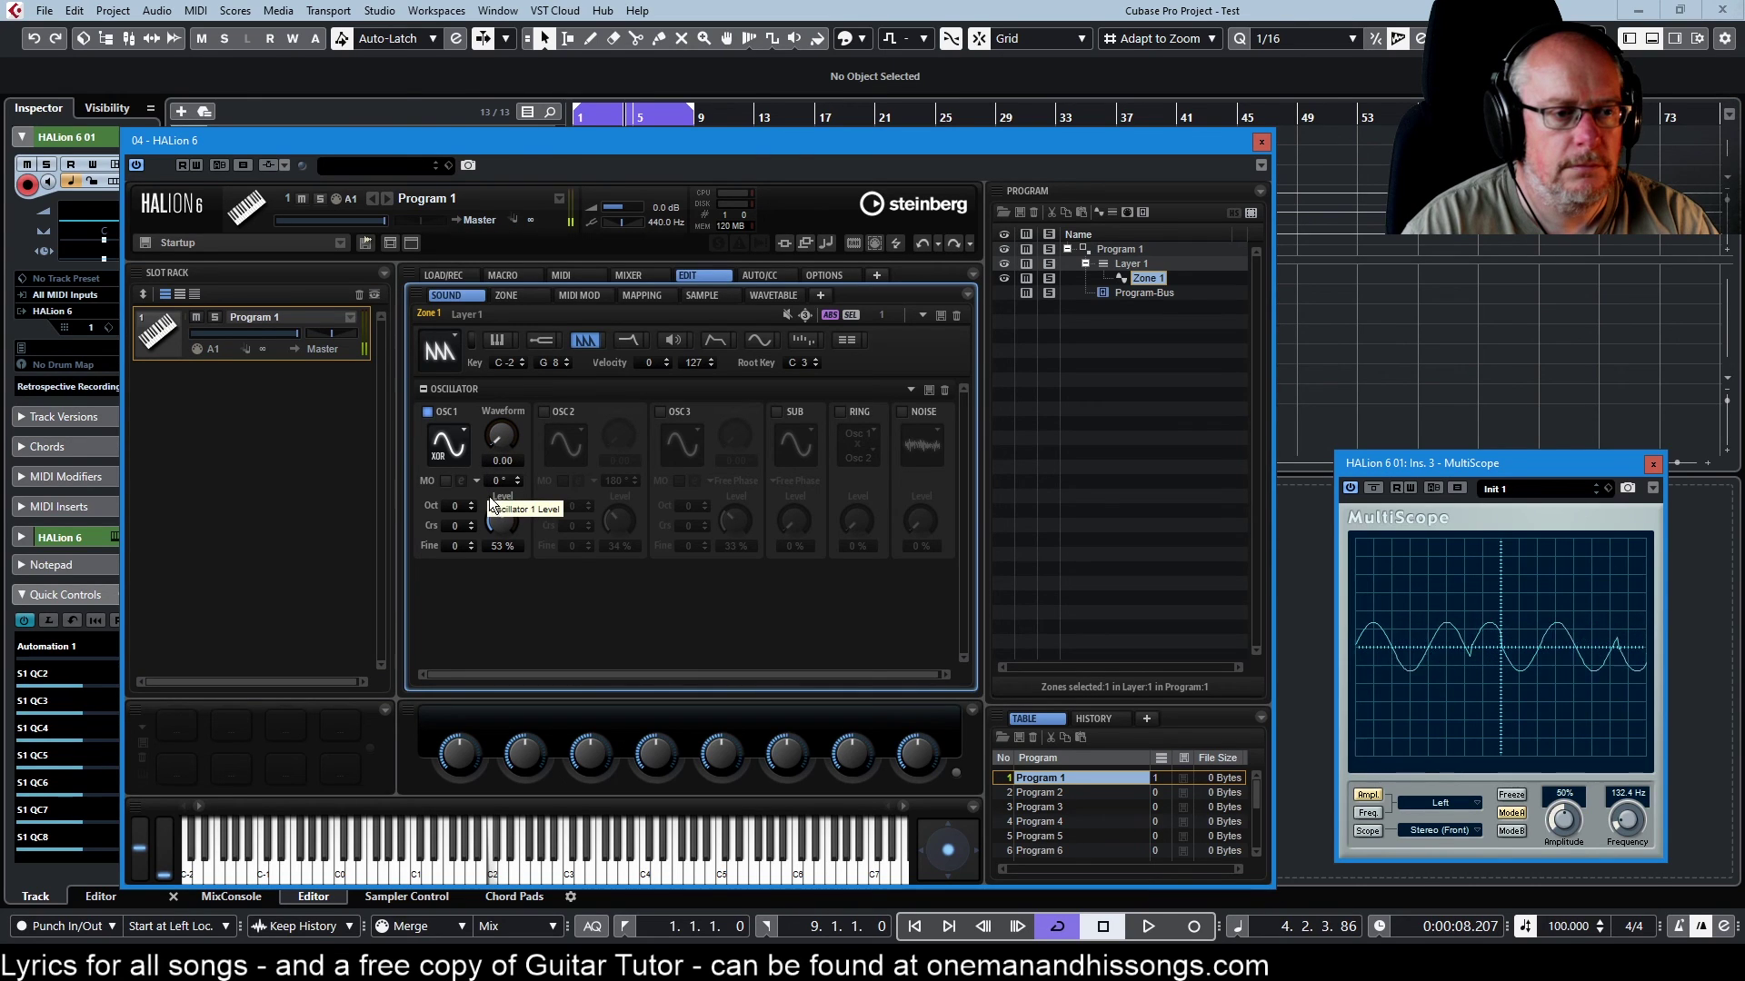
pyautogui.click(448, 444)
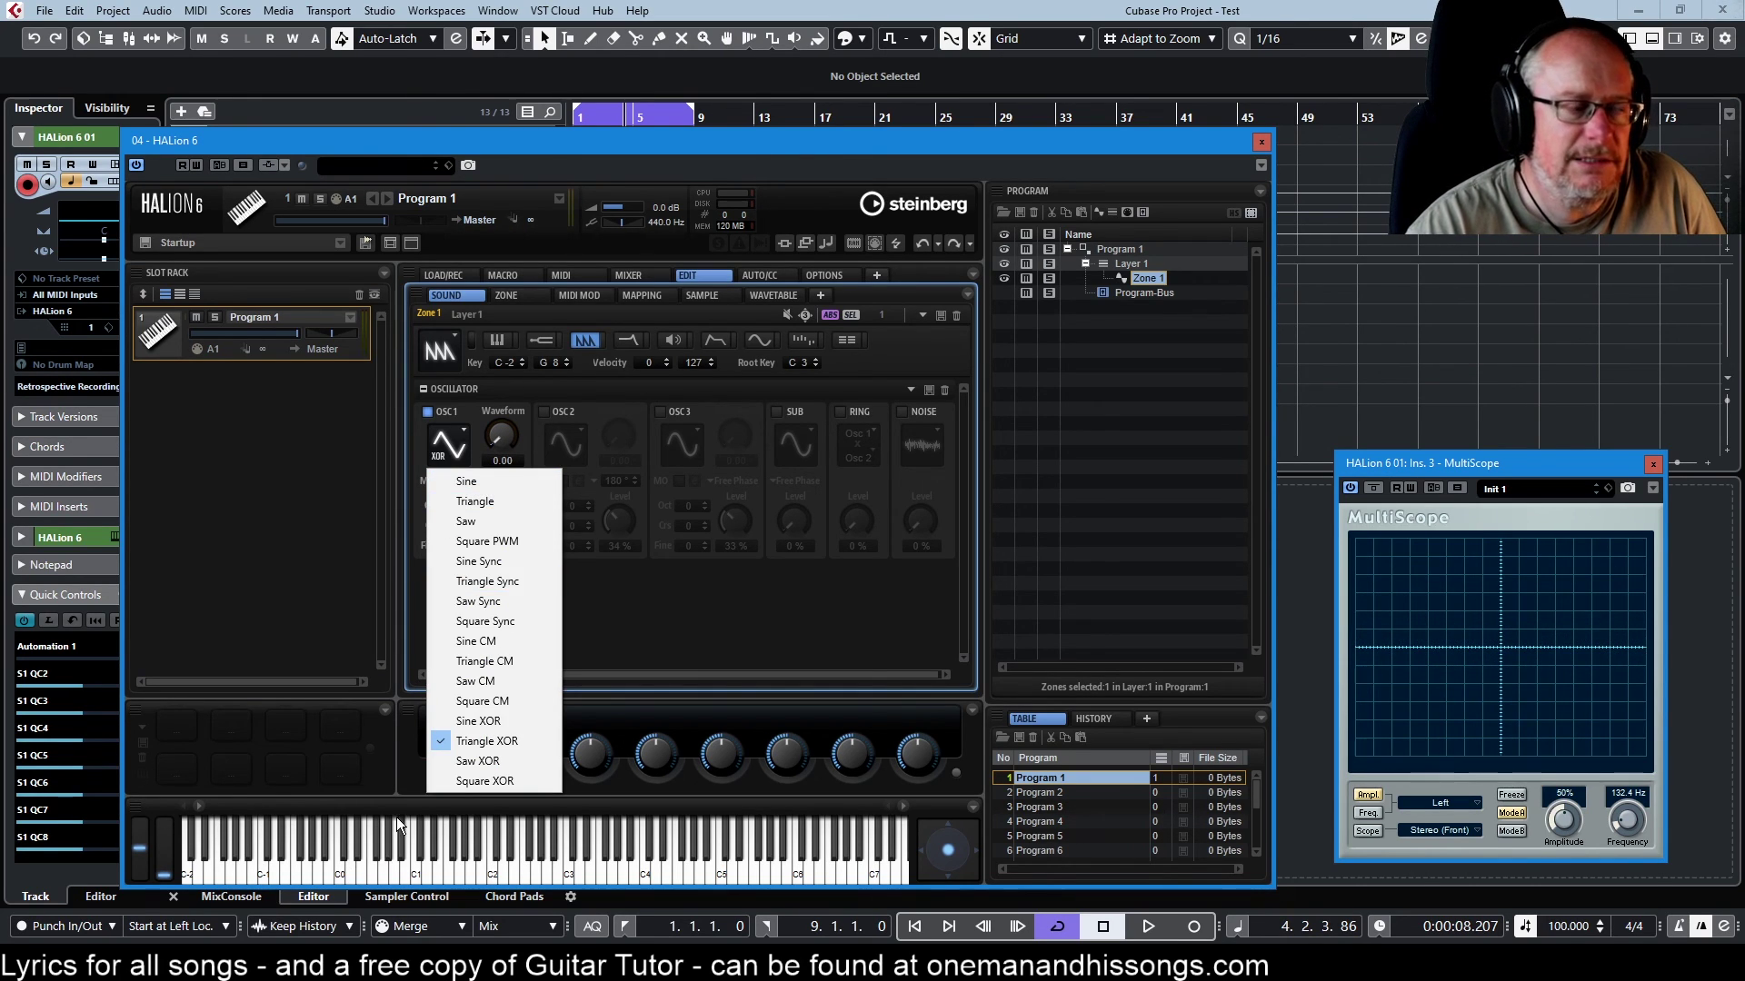
# - Set oscillator 1 to the Saw waveform and enable its multi-oscillator mode
pyautogui.click(465, 522)
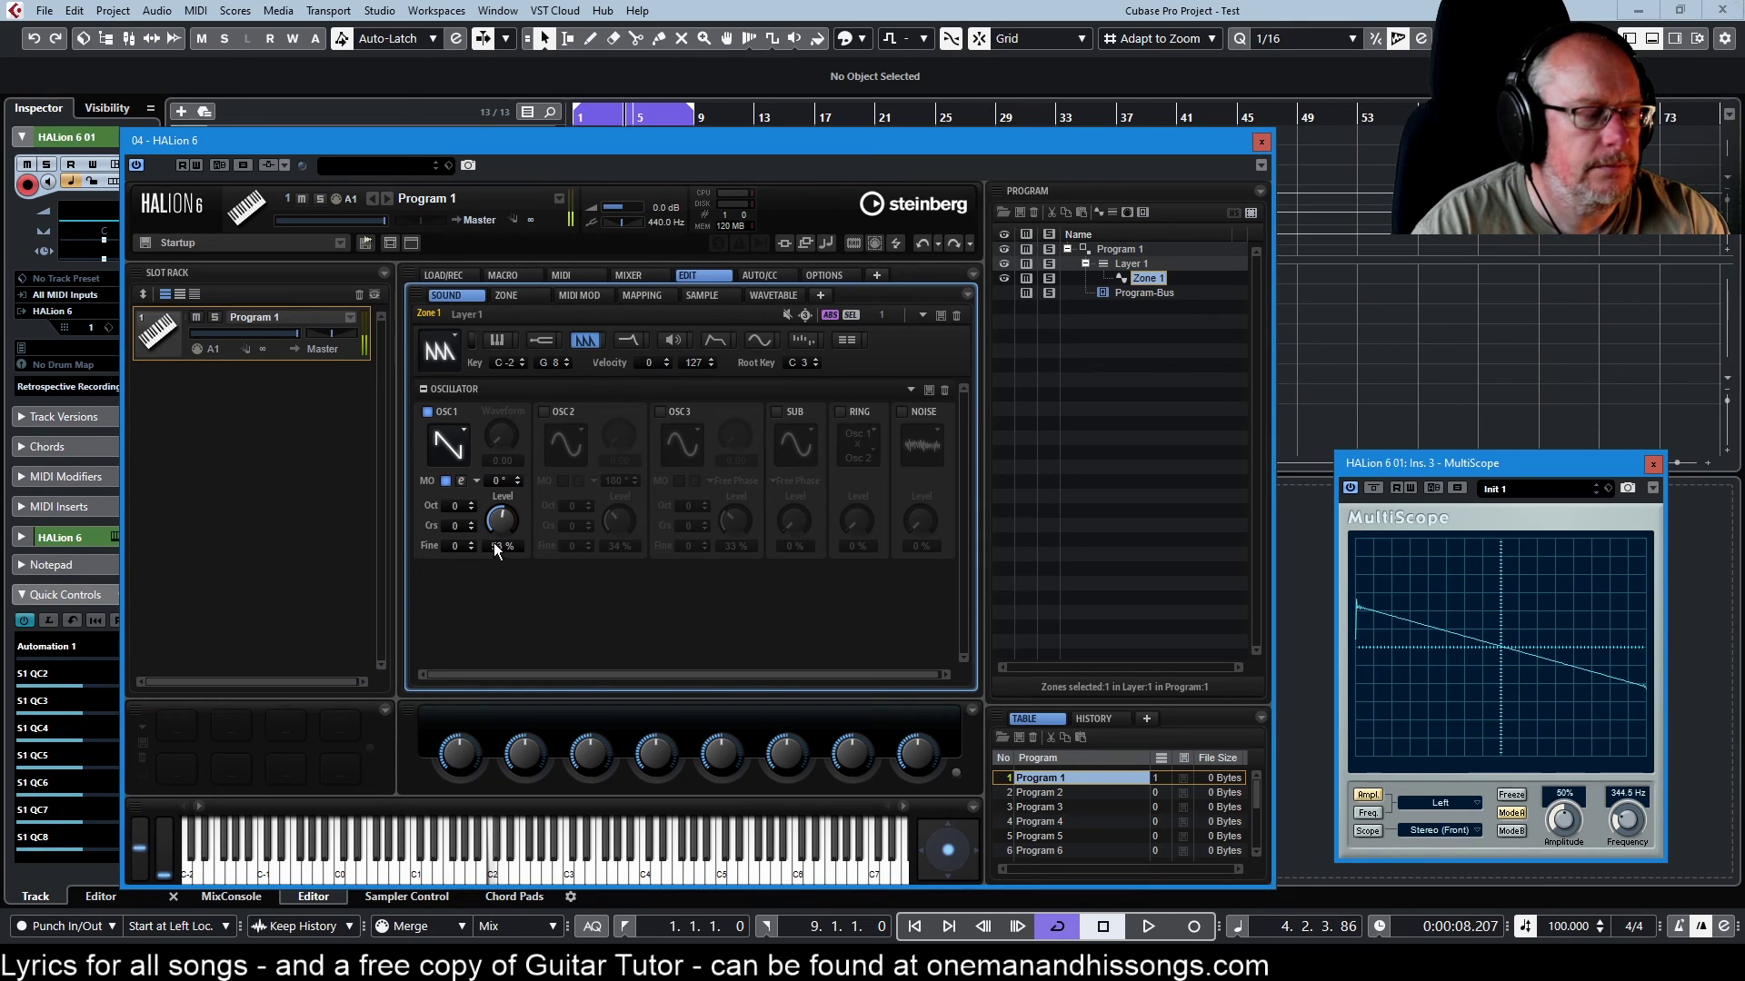
pyautogui.click(460, 481)
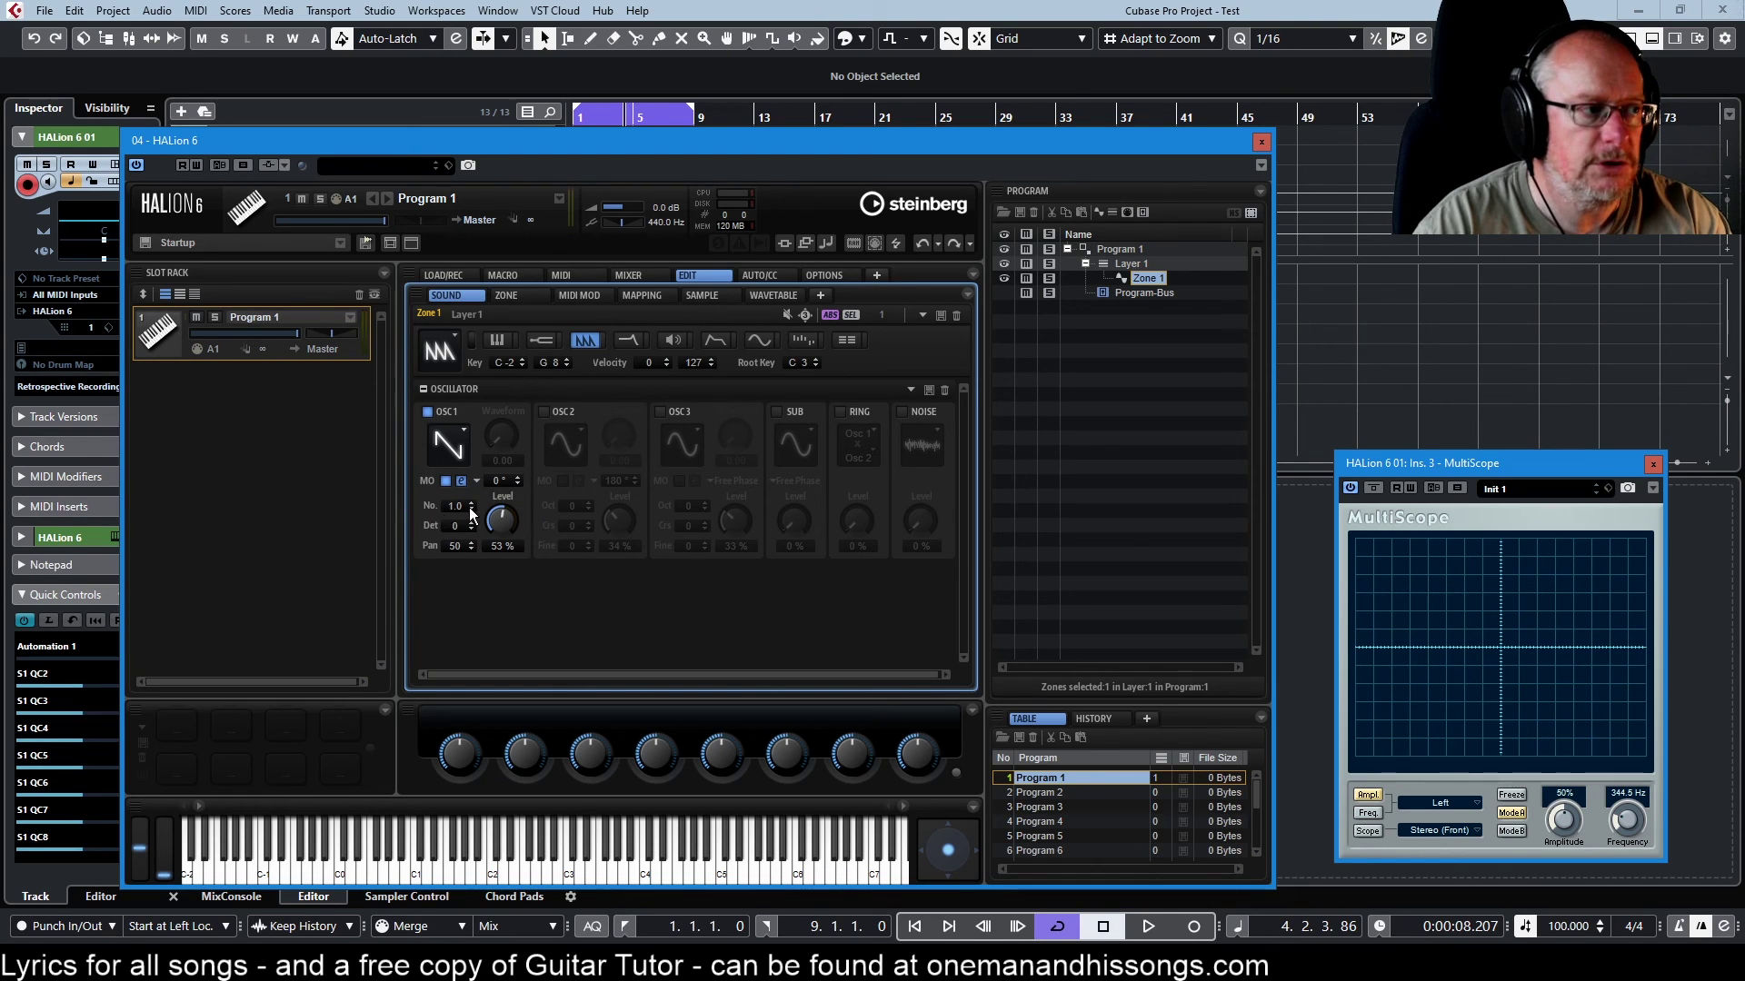
# - Set oscillator 1's multi-oscillator to 6.1 voices, detune 3 and pan 100
pyautogui.moveTo(460, 507); pyautogui.dragTo(440, 137)
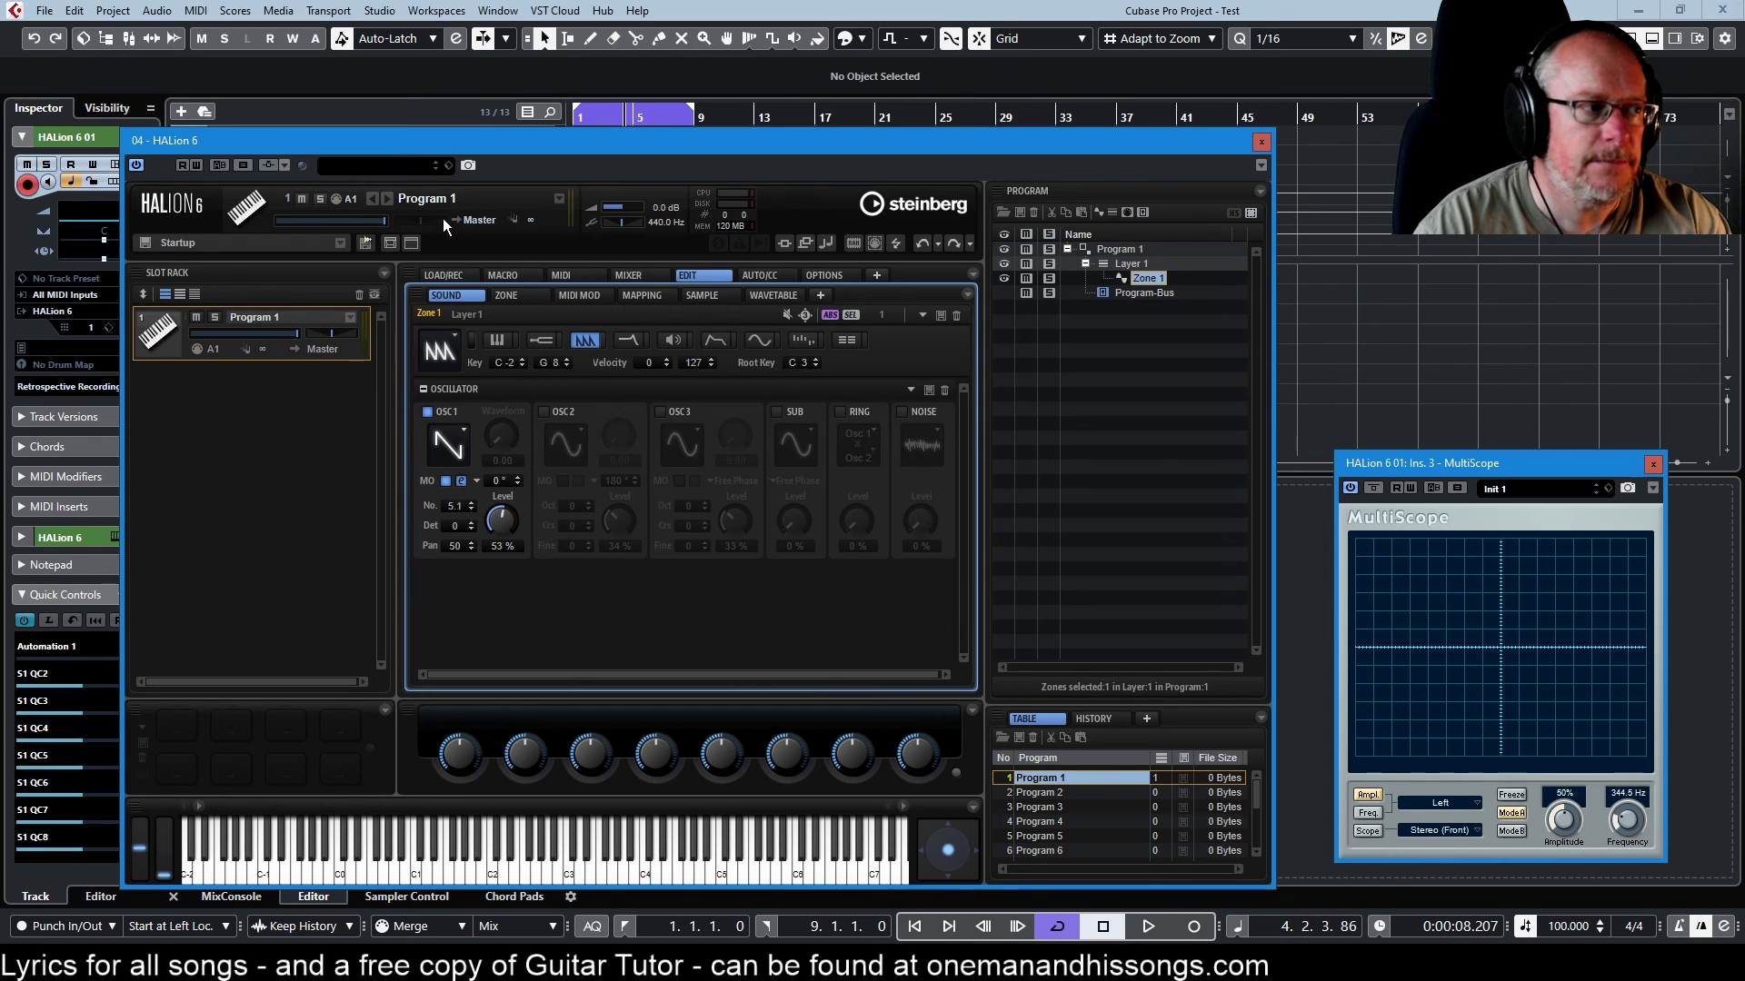
pyautogui.moveTo(444, 218); pyautogui.dragTo(443, 569)
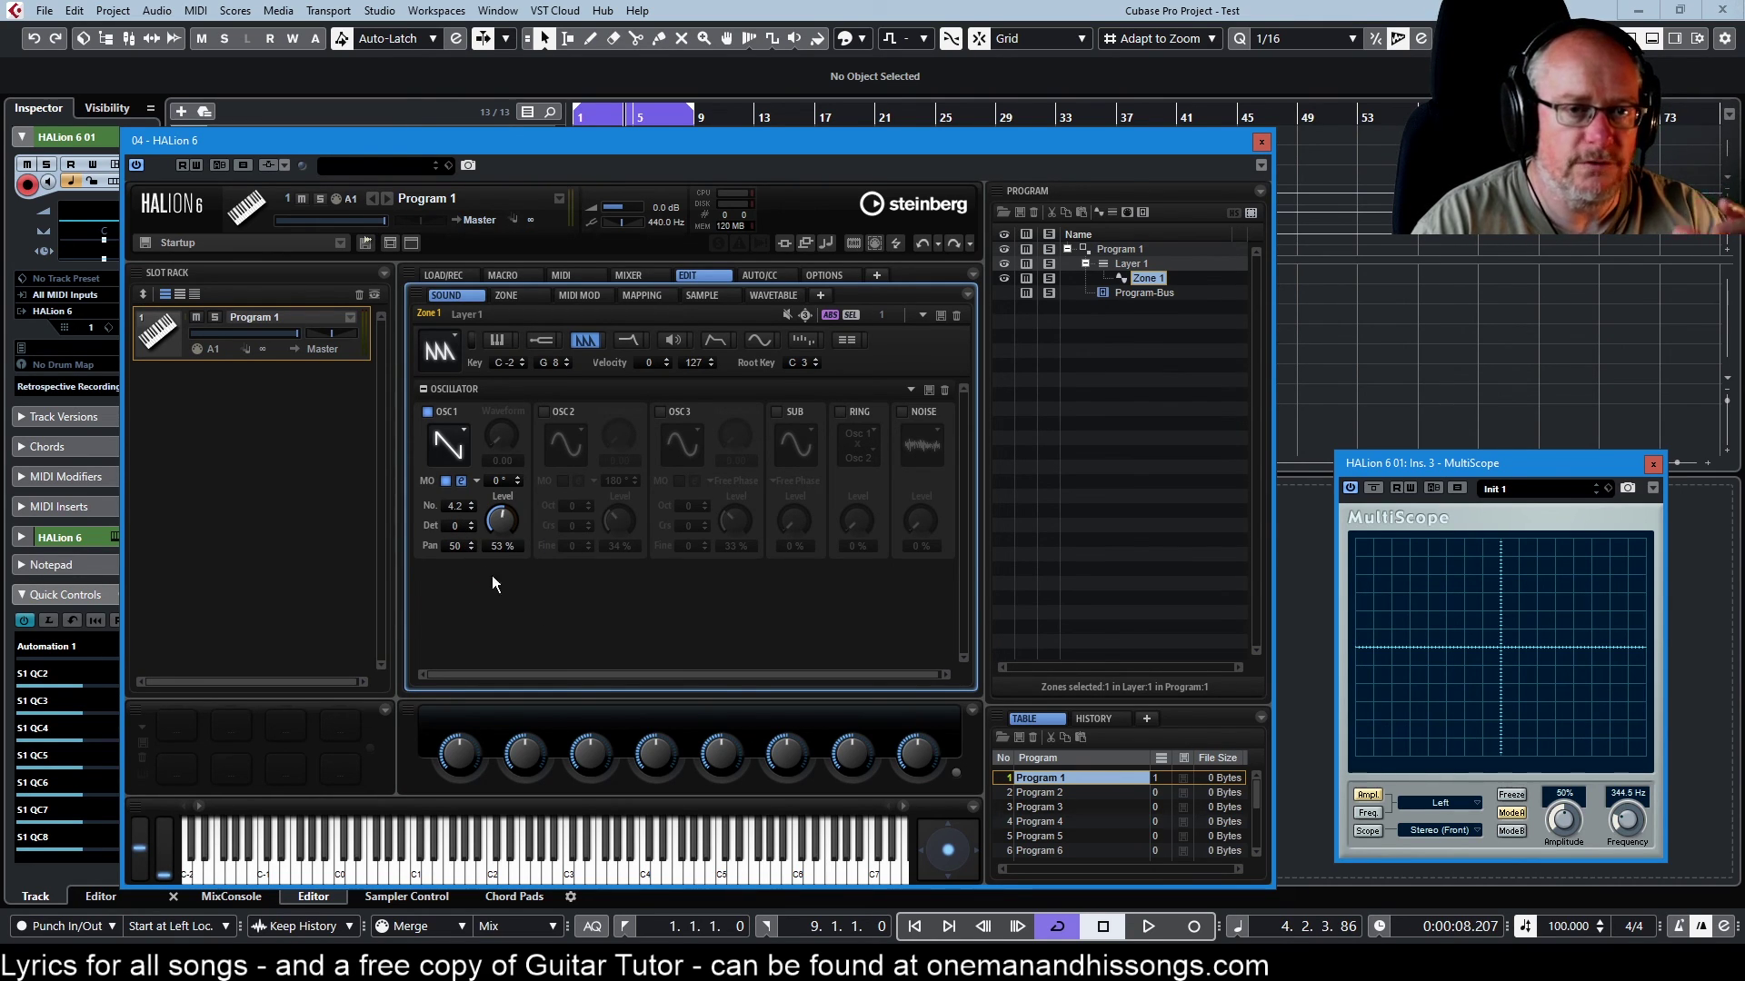
pyautogui.click(471, 525)
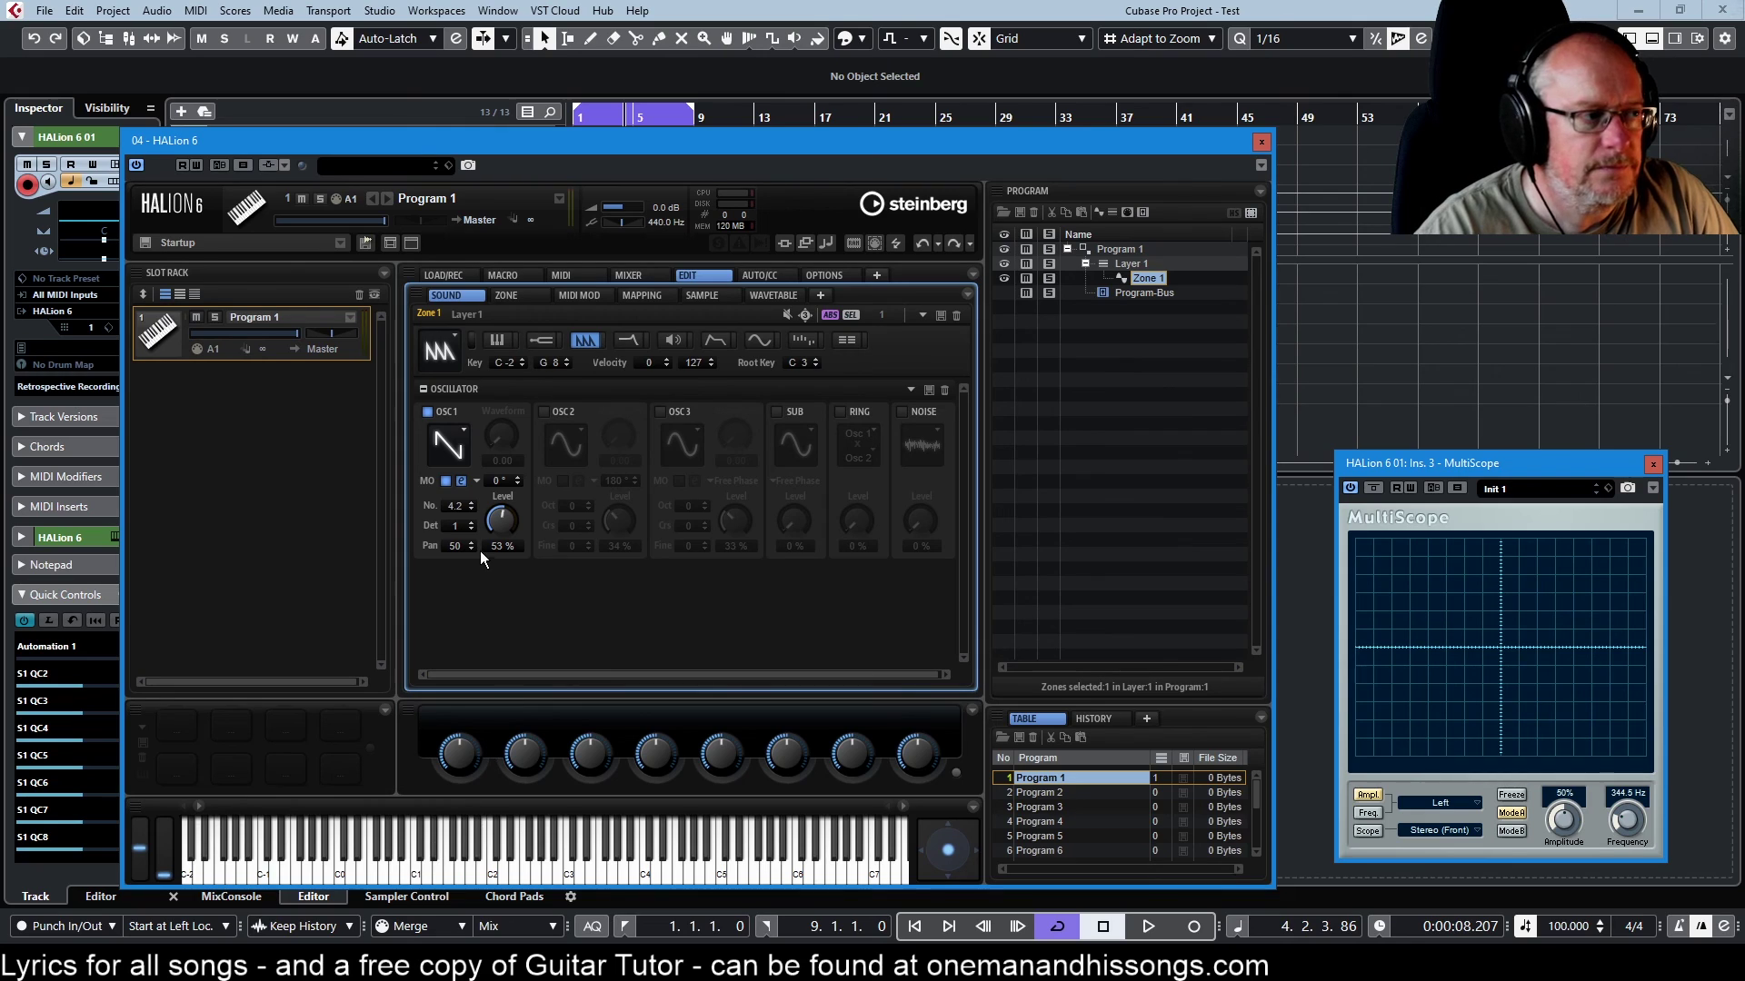
pyautogui.moveTo(460, 547); pyautogui.dragTo(466, 332)
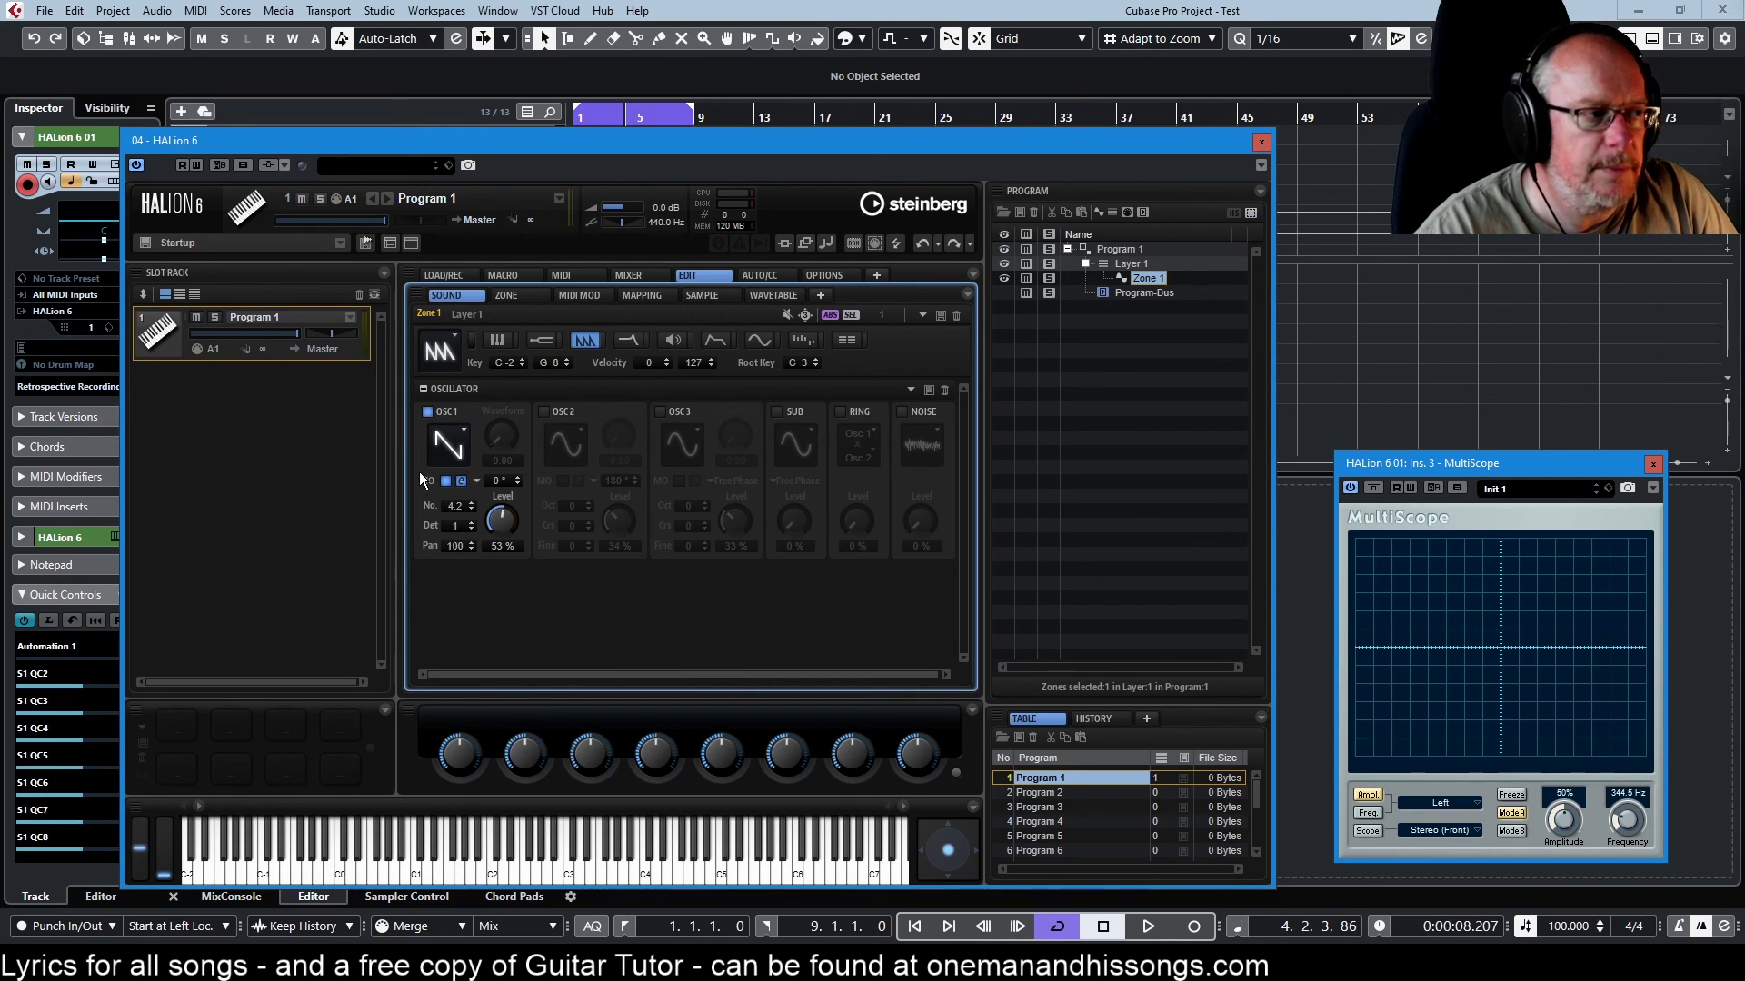
pyautogui.scroll(2, 460, 520)
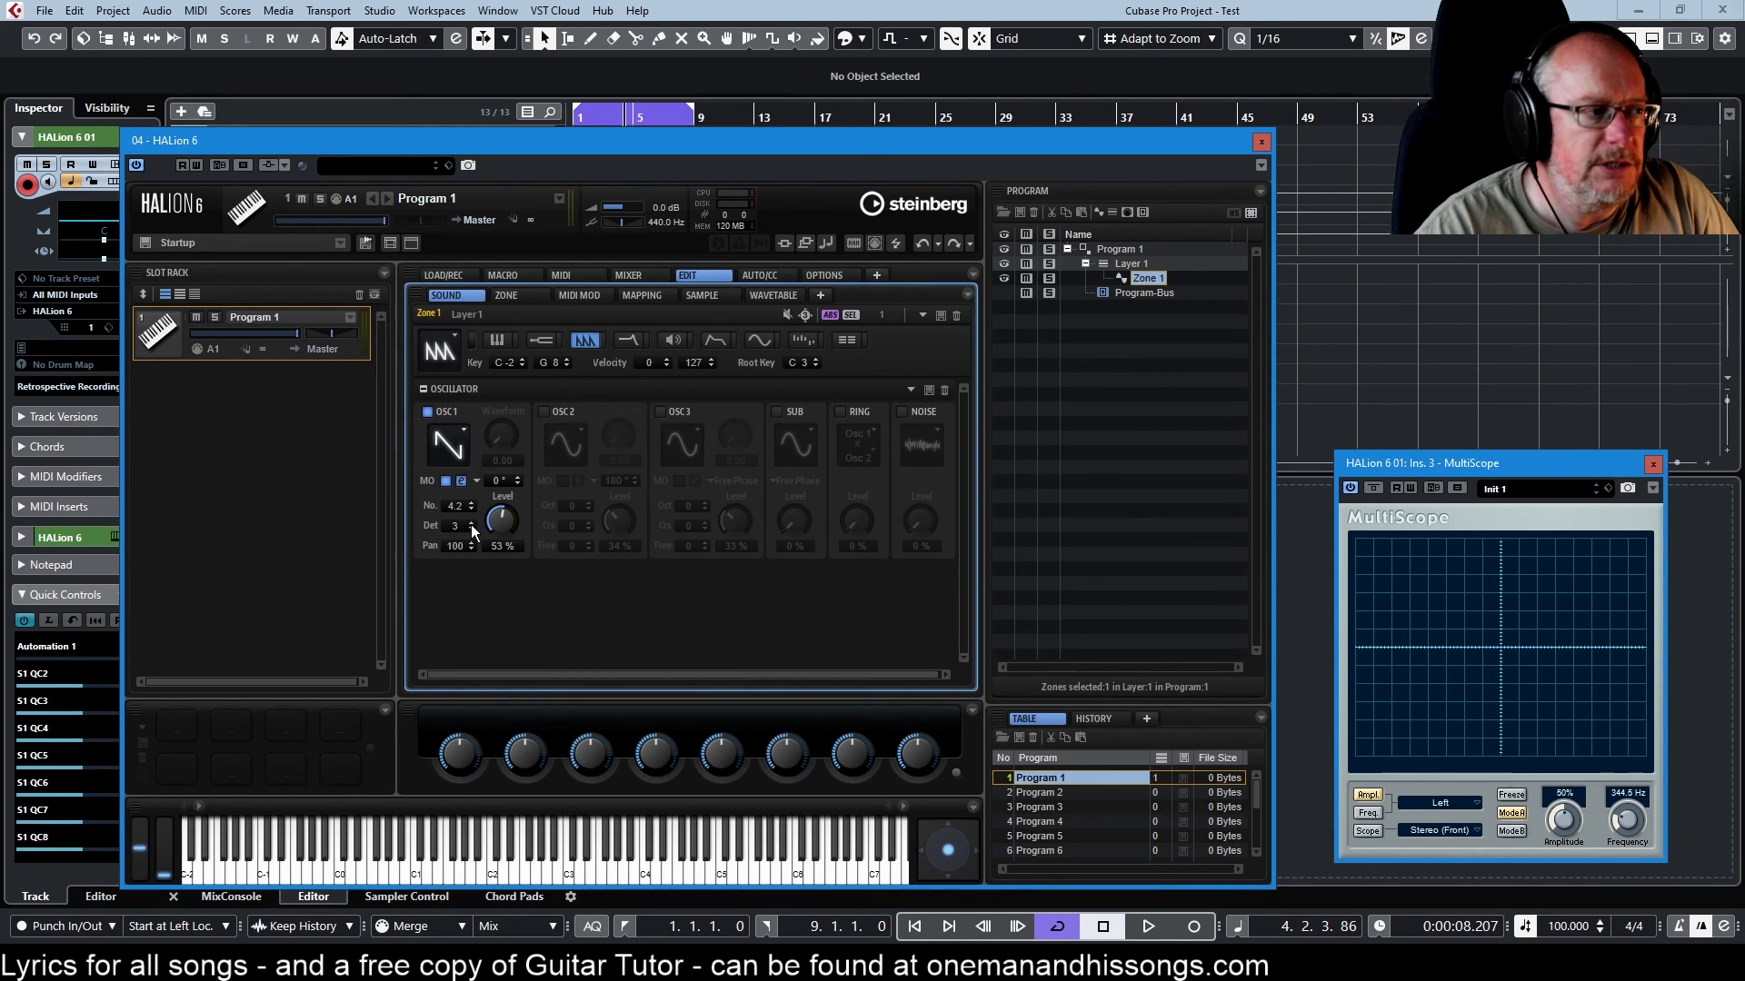
pyautogui.moveTo(462, 514); pyautogui.dragTo(460, 461)
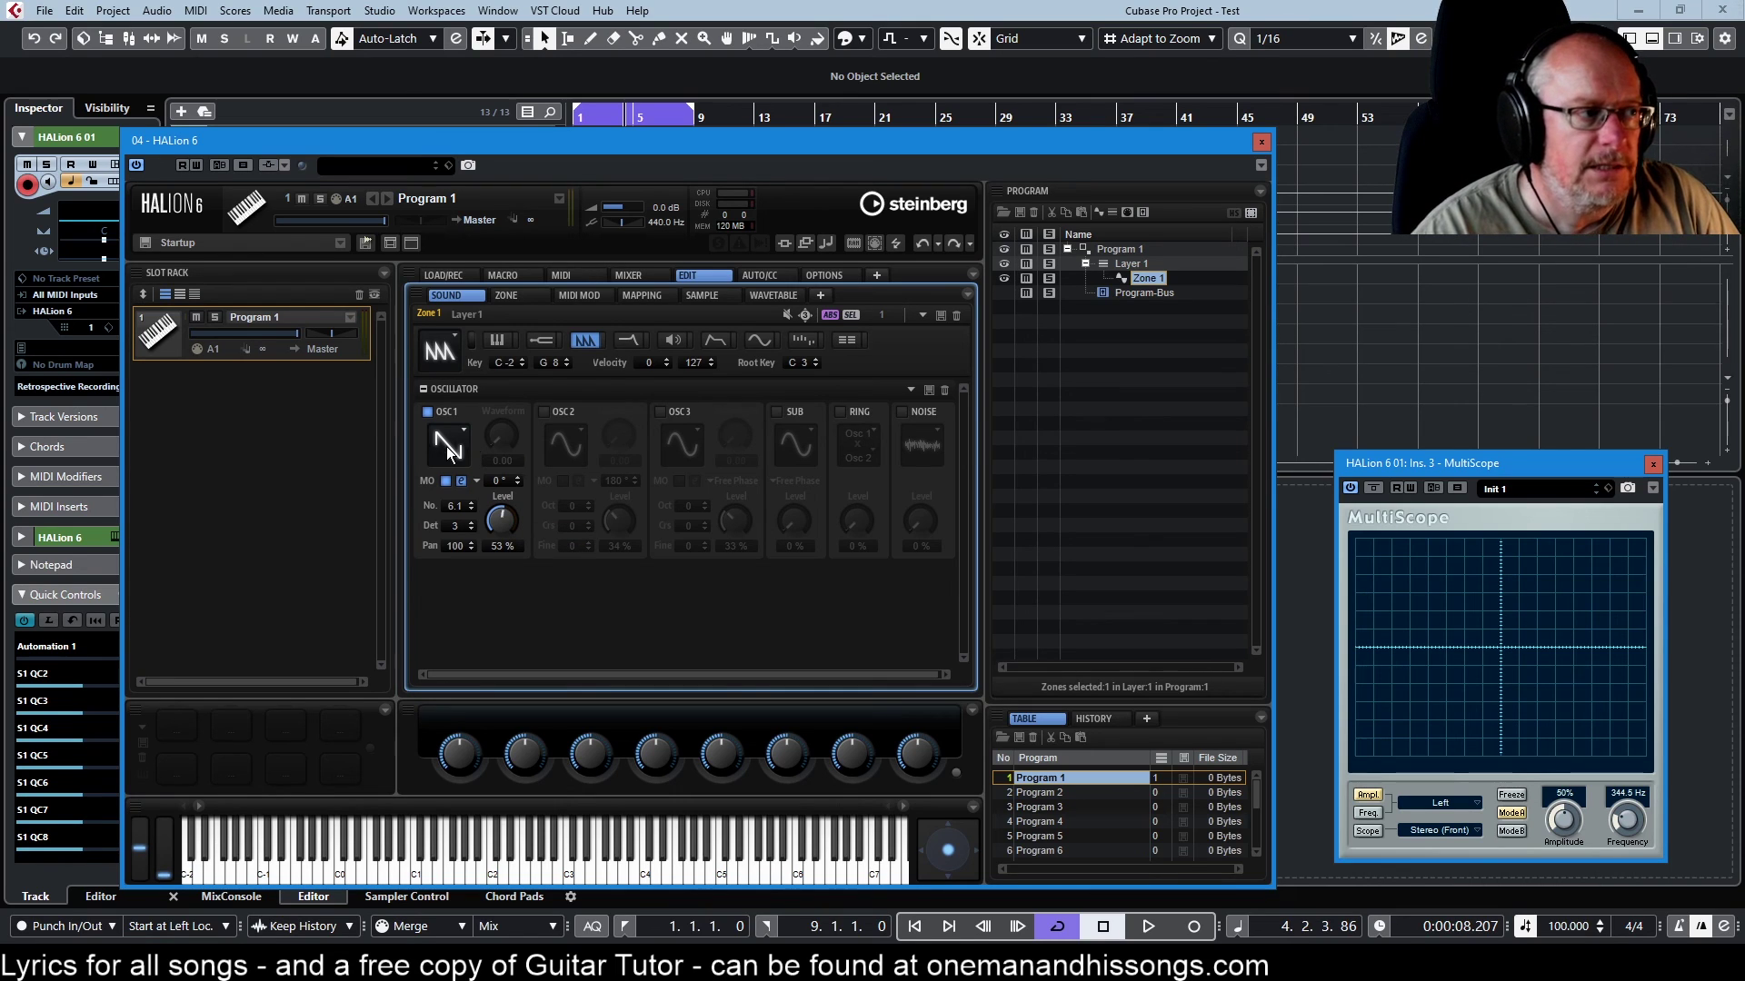
# - Turn on oscillators 2 and 3 in multi-oscillator mode, with oscillator 2's phase at 0°
pyautogui.click(544, 411)
pyautogui.click(659, 413)
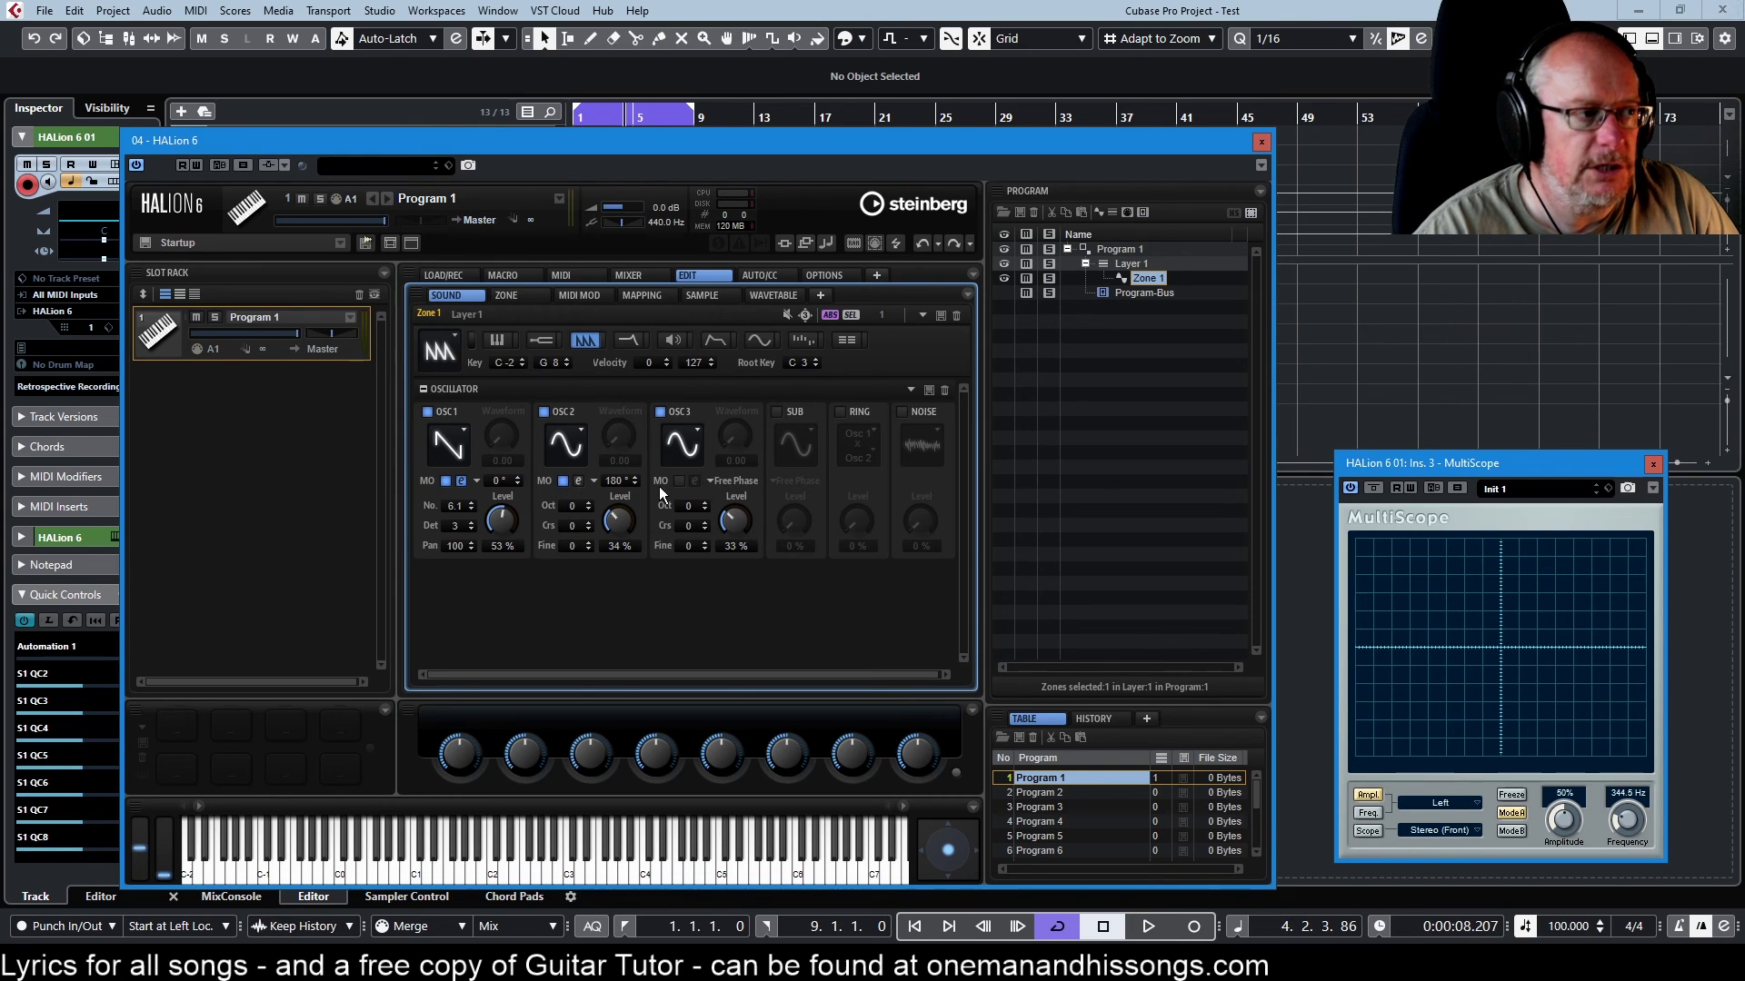
pyautogui.click(678, 481)
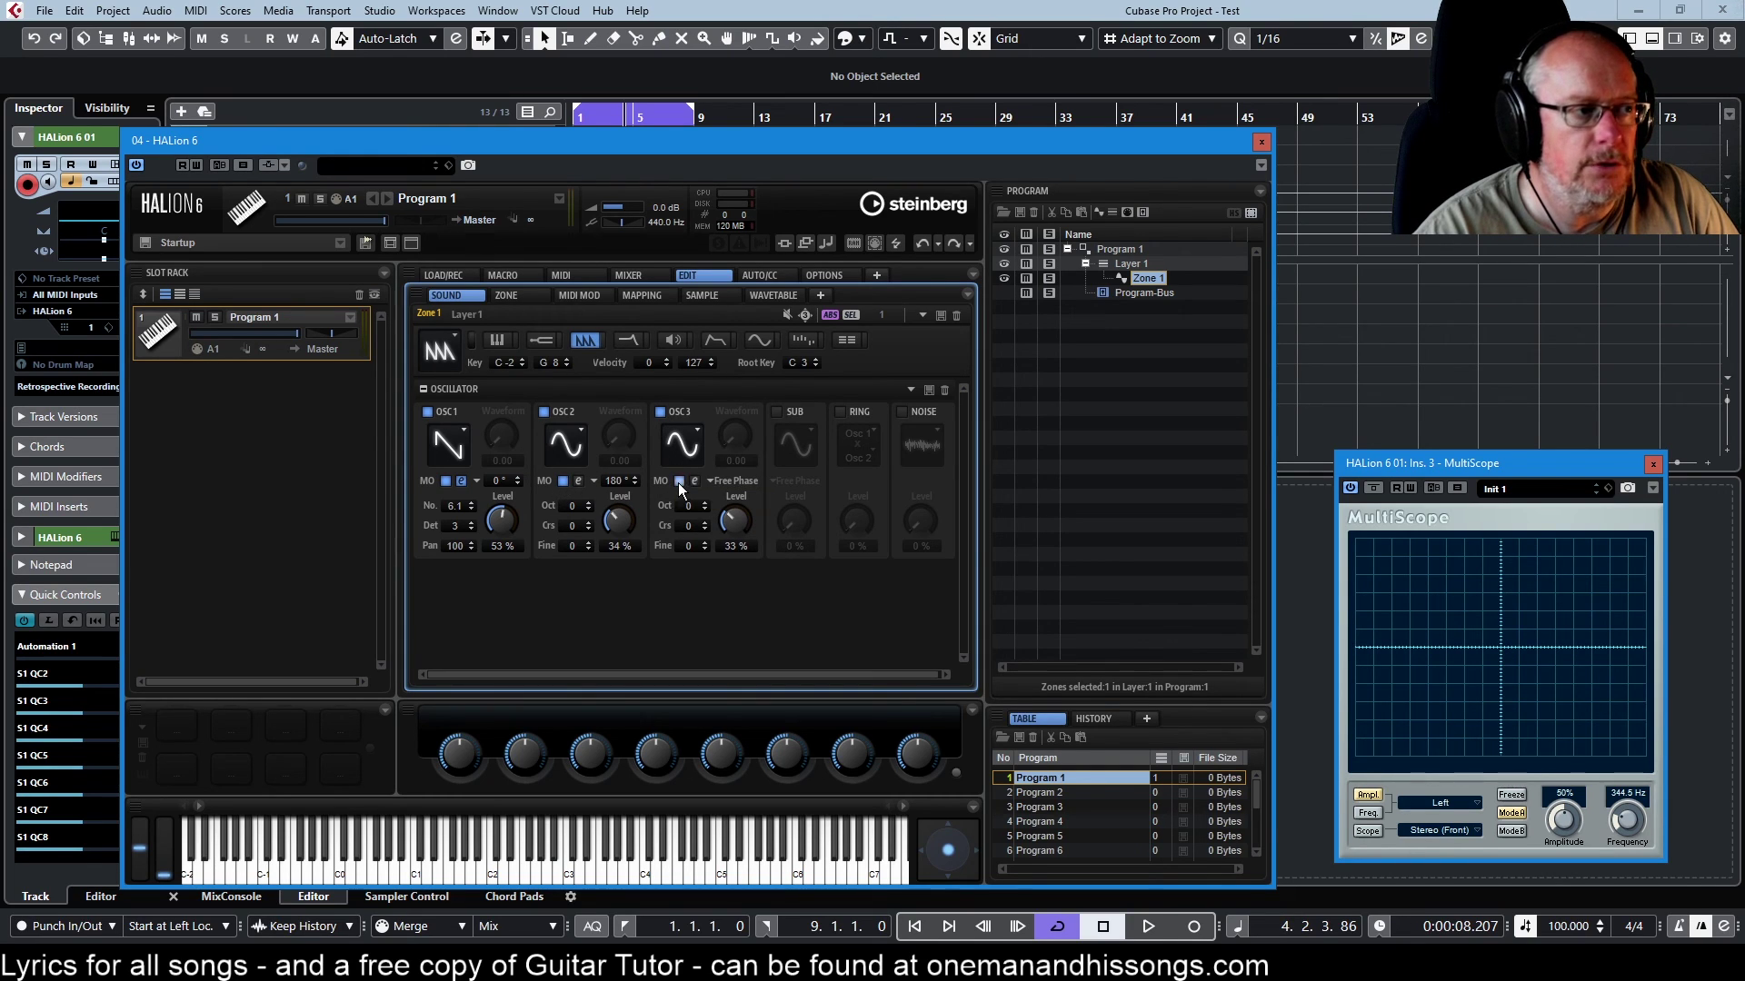
pyautogui.doubleClick(615, 480)
pyautogui.write('0')
pyautogui.click(578, 481)
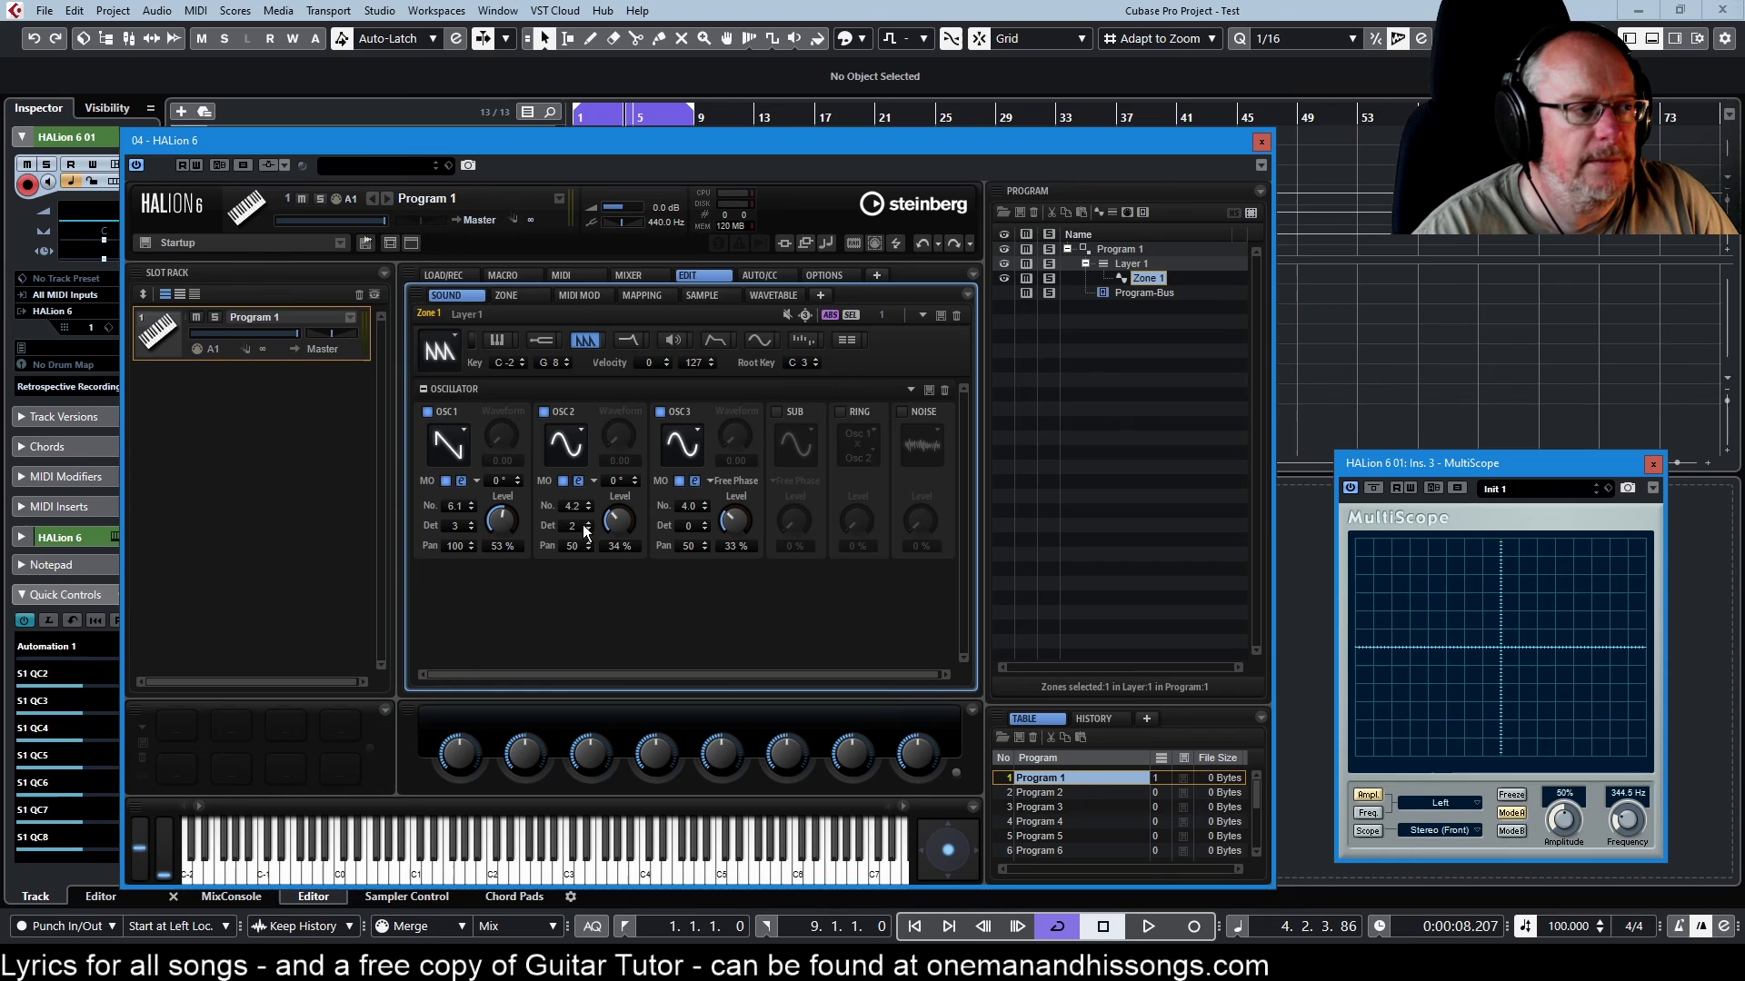
# - Set oscillator 2 to Triangle and oscillator 3 to Square PWM
pyautogui.click(581, 445)
pyautogui.click(582, 501)
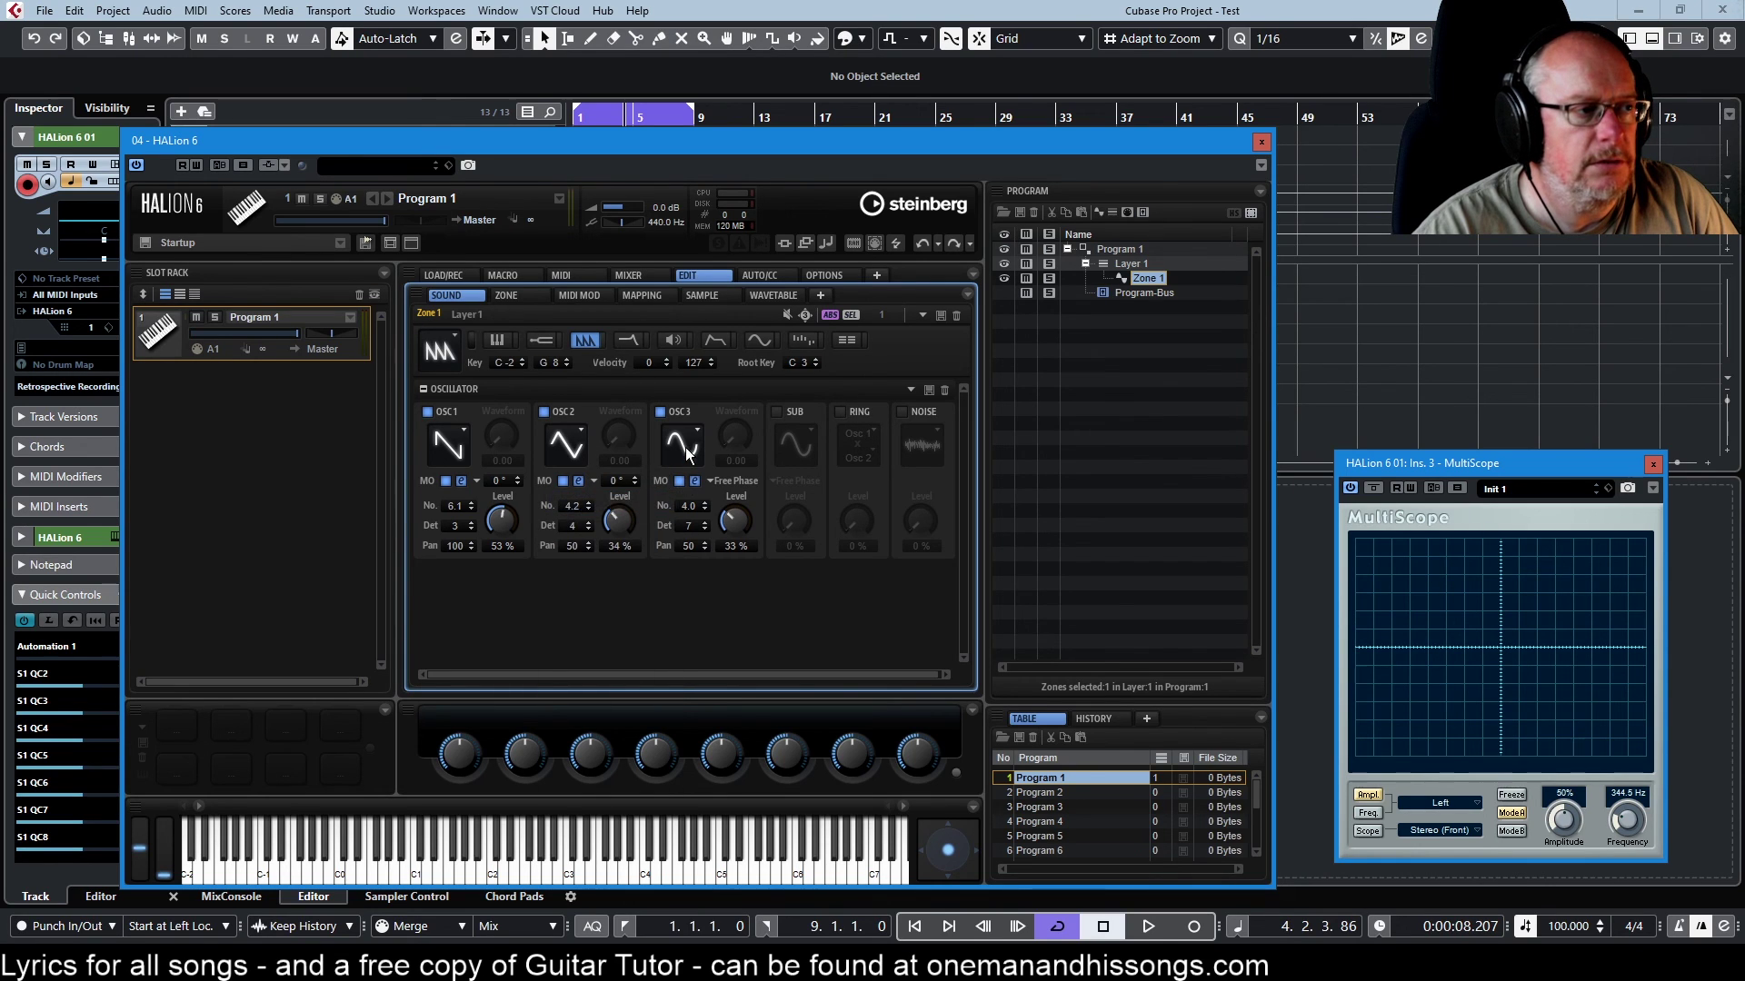
pyautogui.click(684, 445)
pyautogui.click(700, 541)
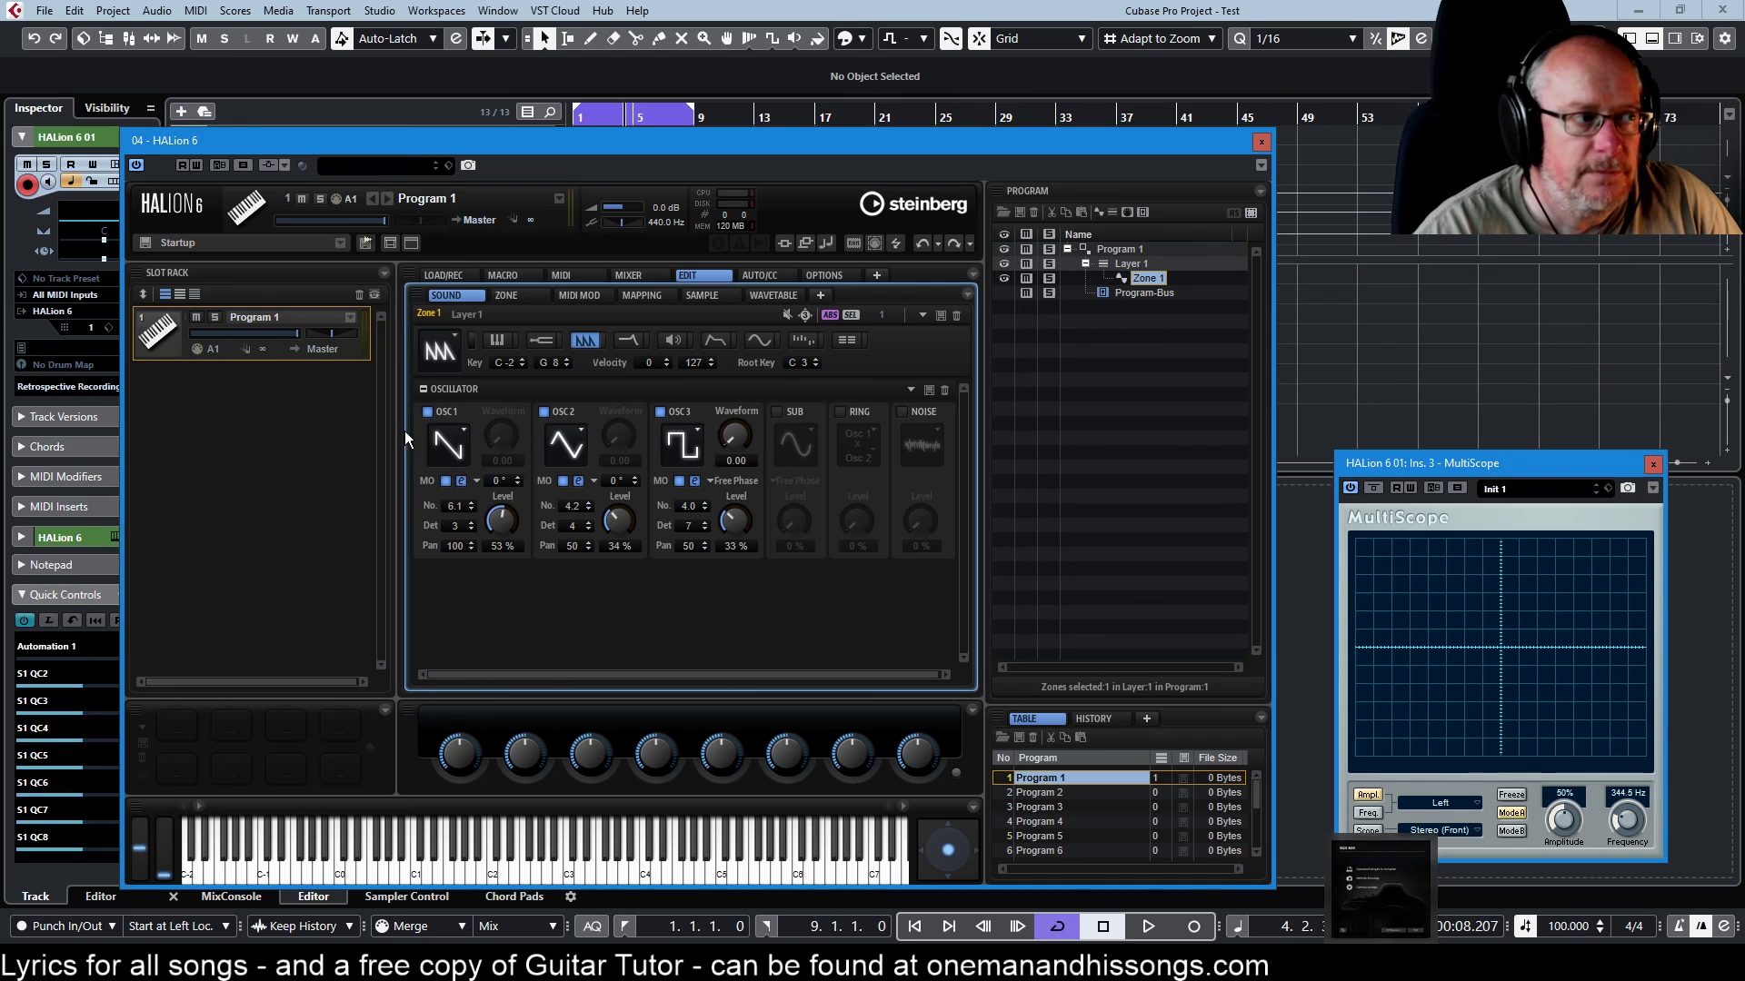
# - Set the phase mode of oscillators 1 and 2 to Free Phase
pyautogui.doubleClick(496, 482)
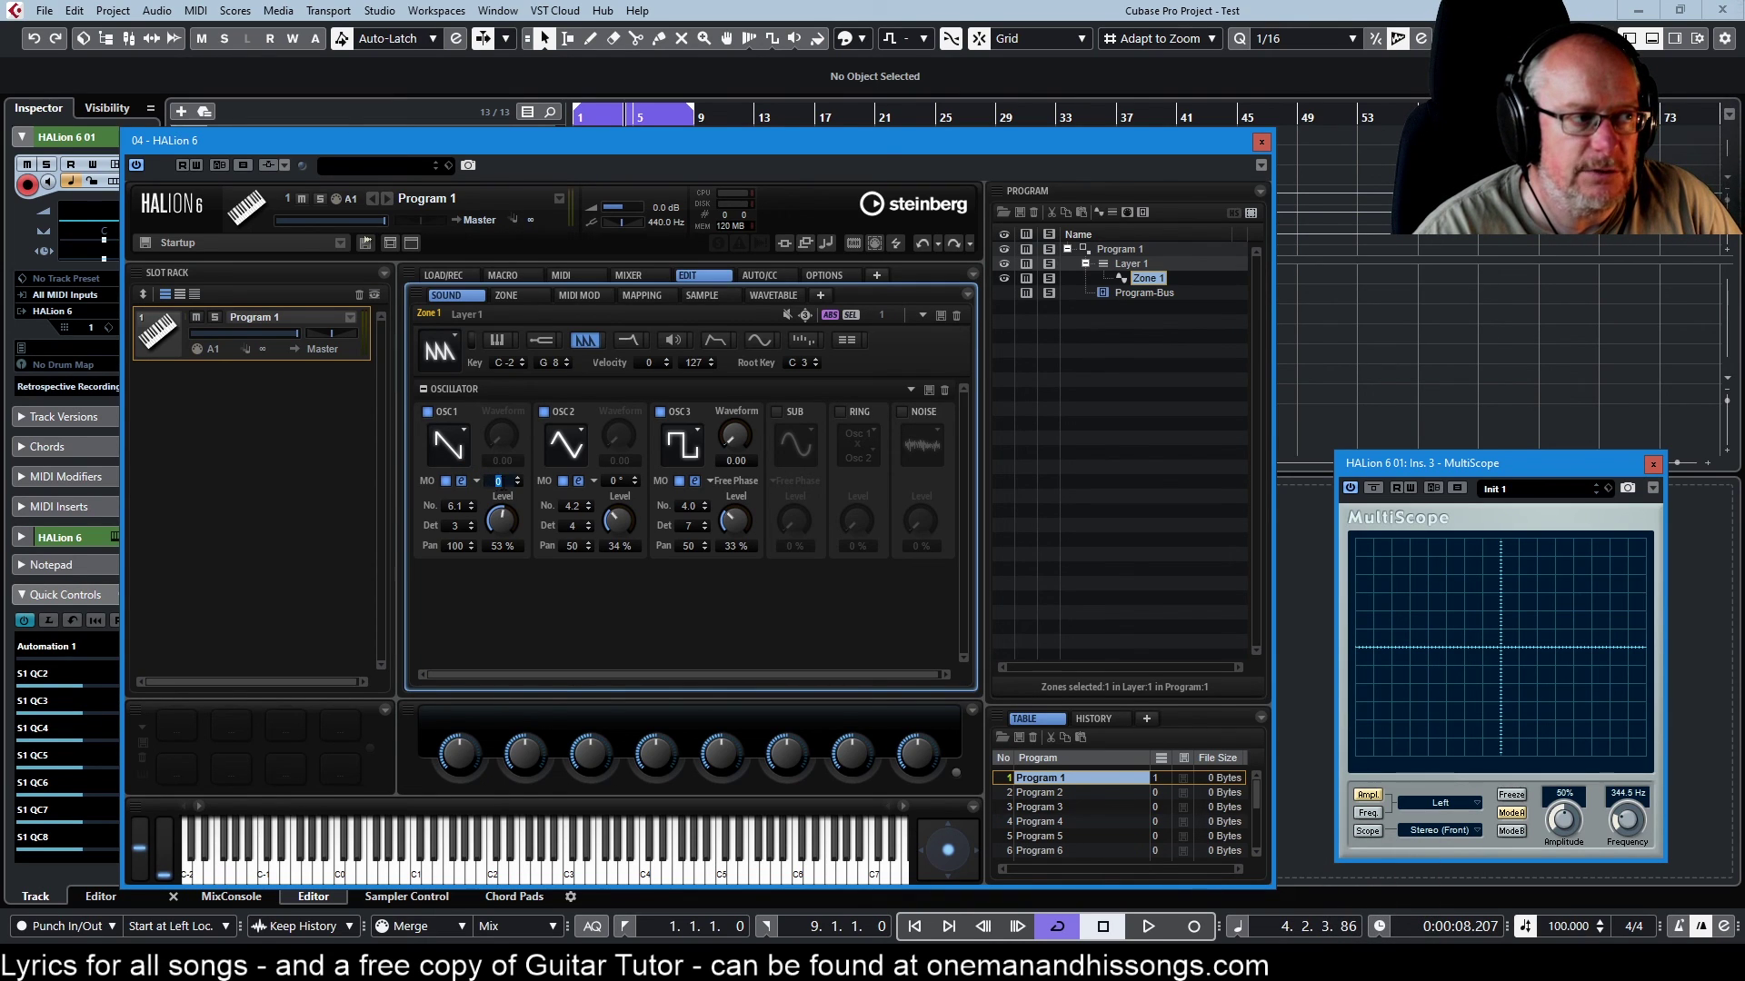
pyautogui.click(478, 481)
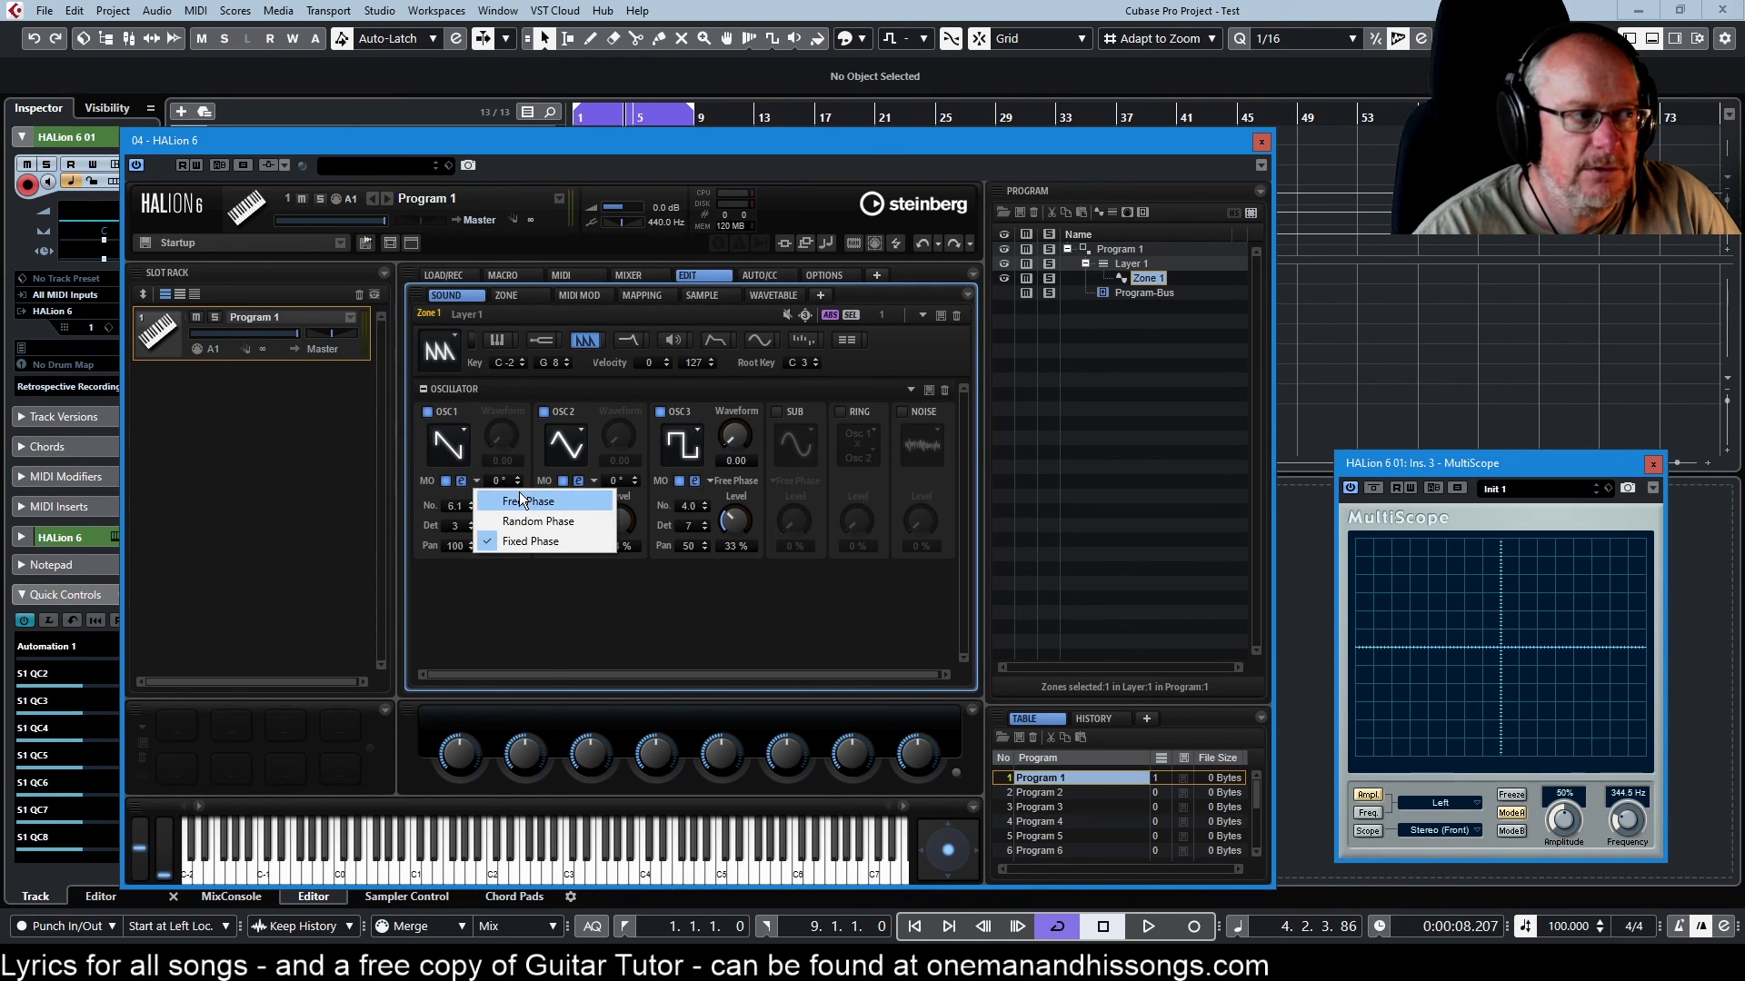
pyautogui.click(522, 494)
pyautogui.click(592, 481)
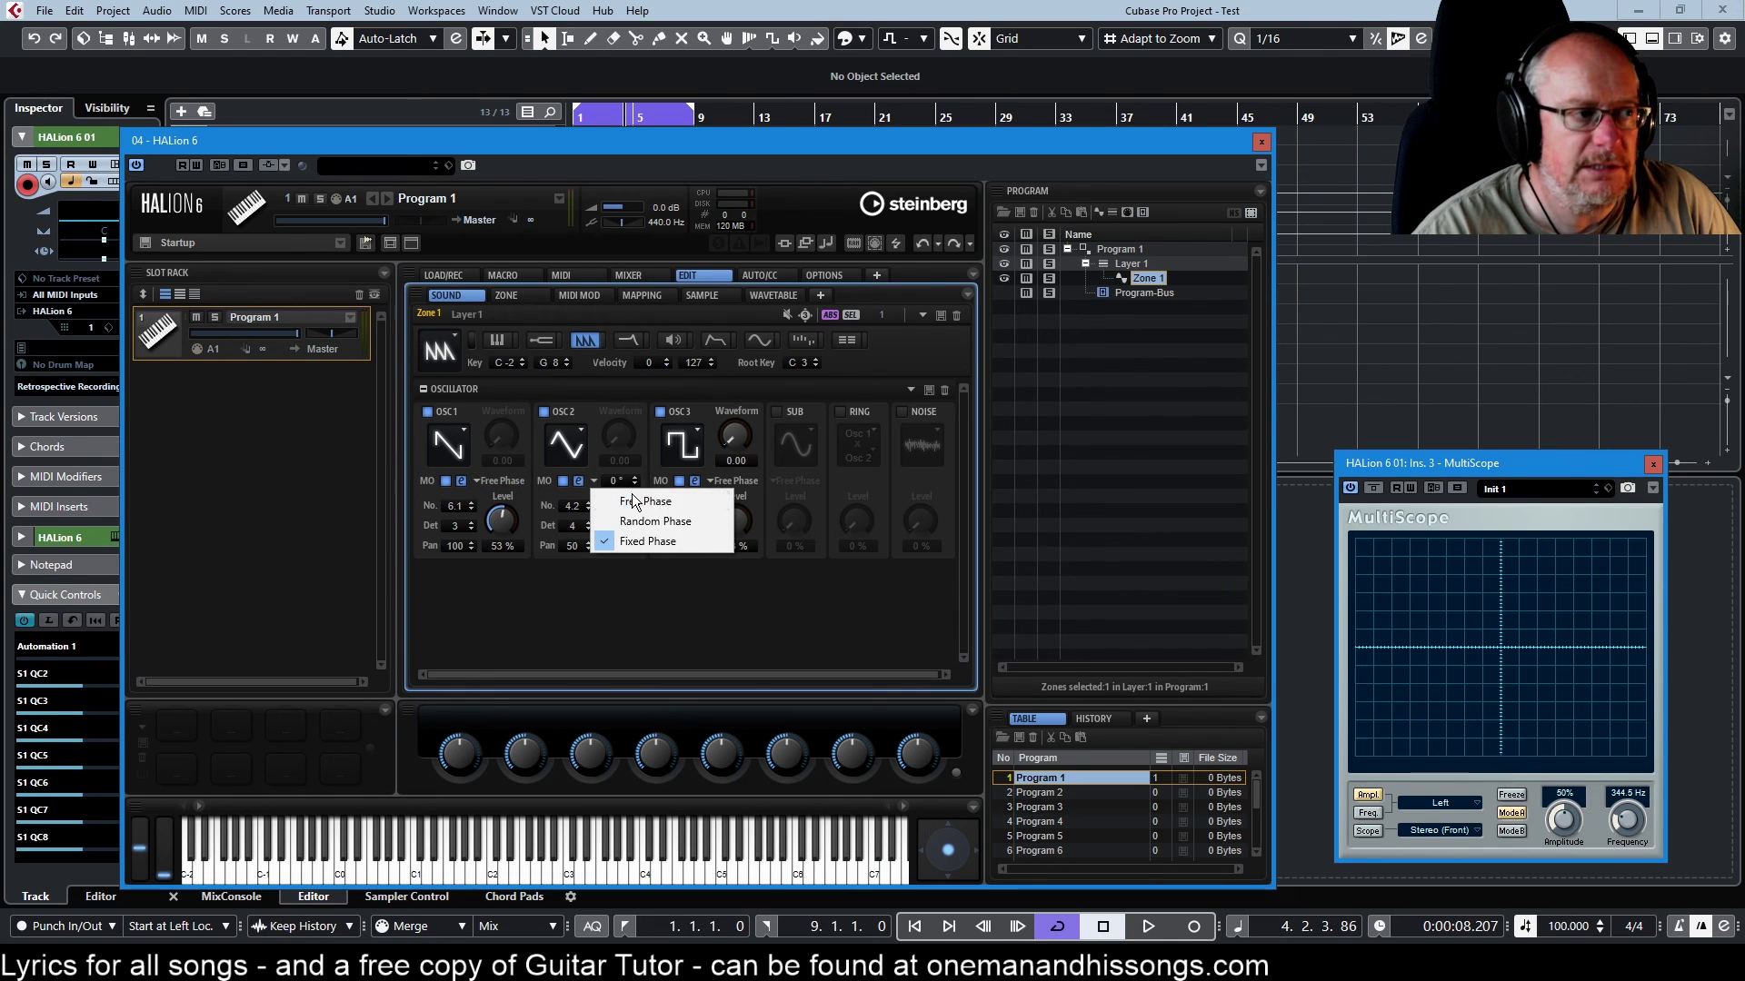
pyautogui.click(627, 497)
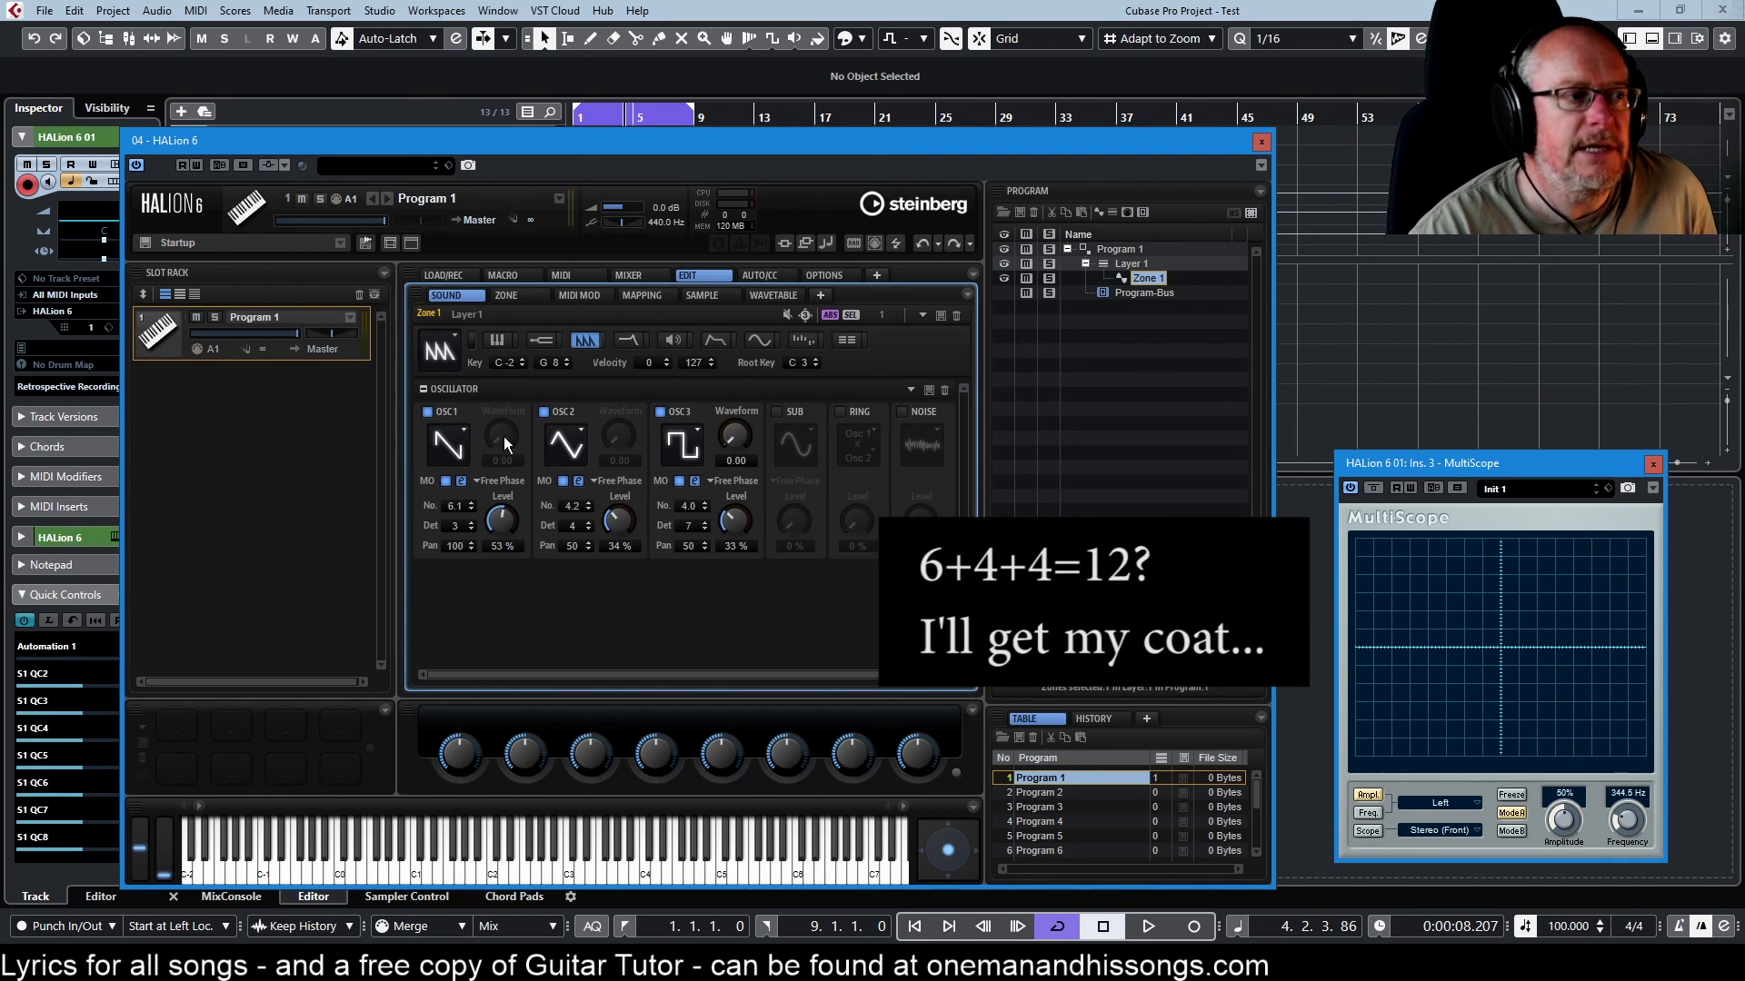
pyautogui.click(543, 412)
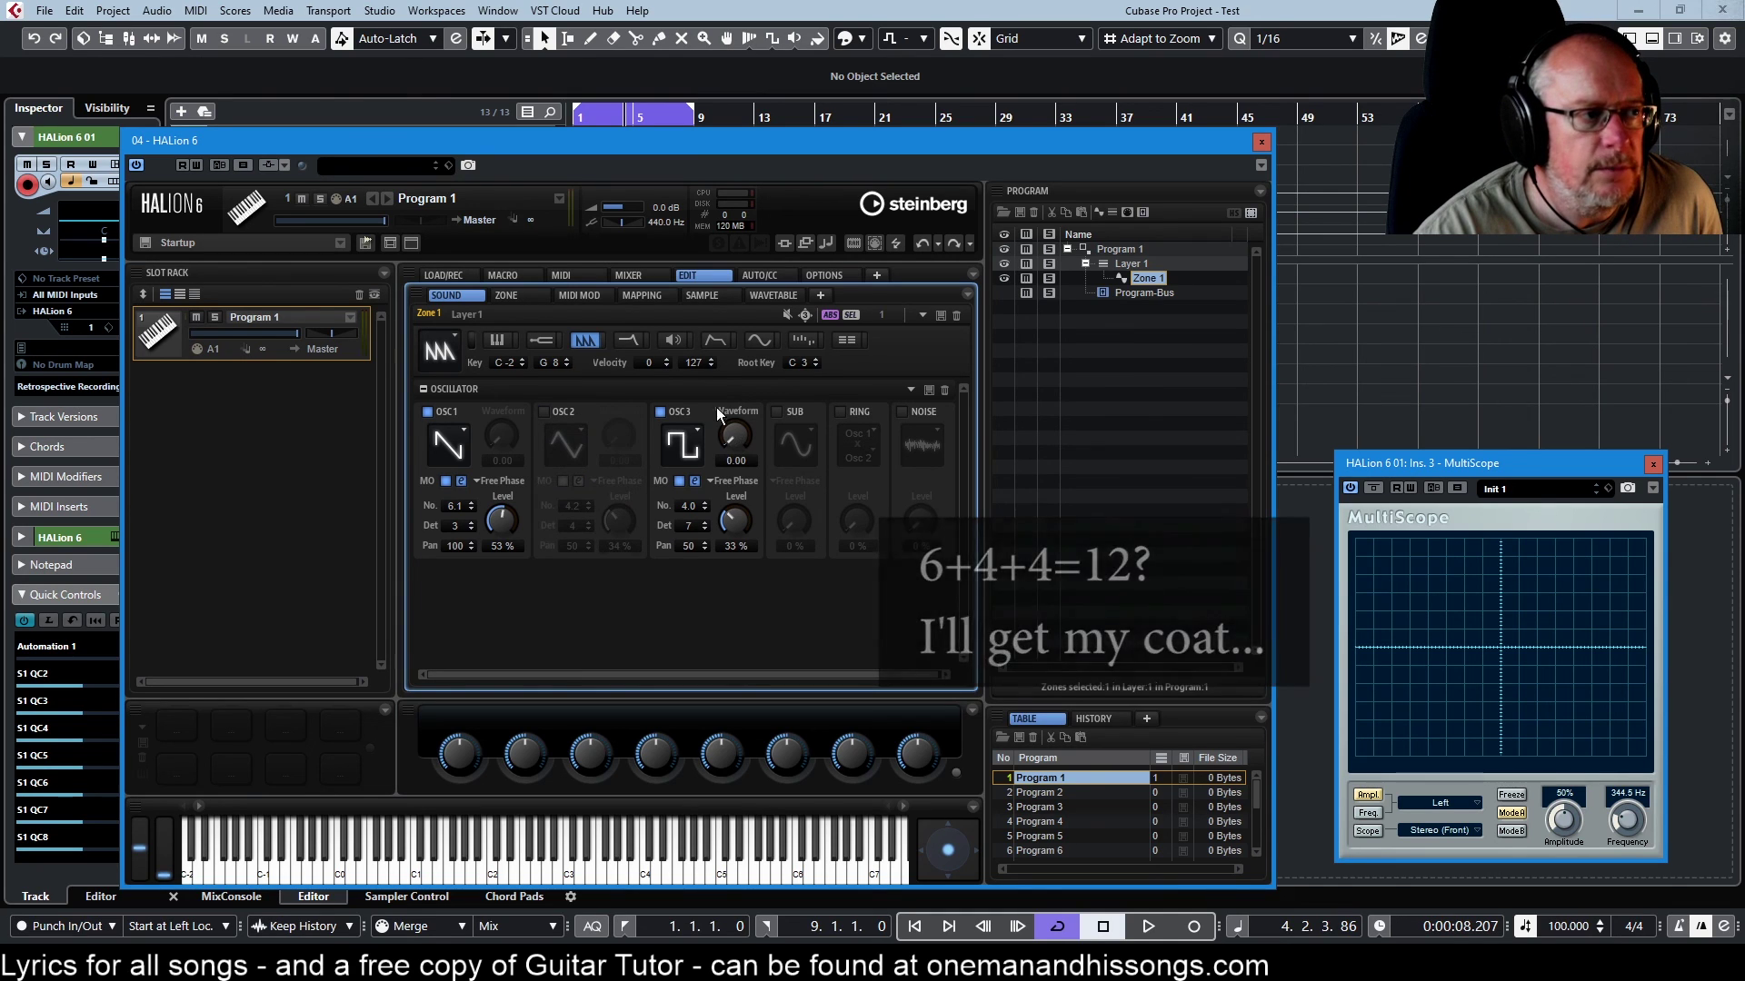
pyautogui.click(658, 412)
pyautogui.click(777, 412)
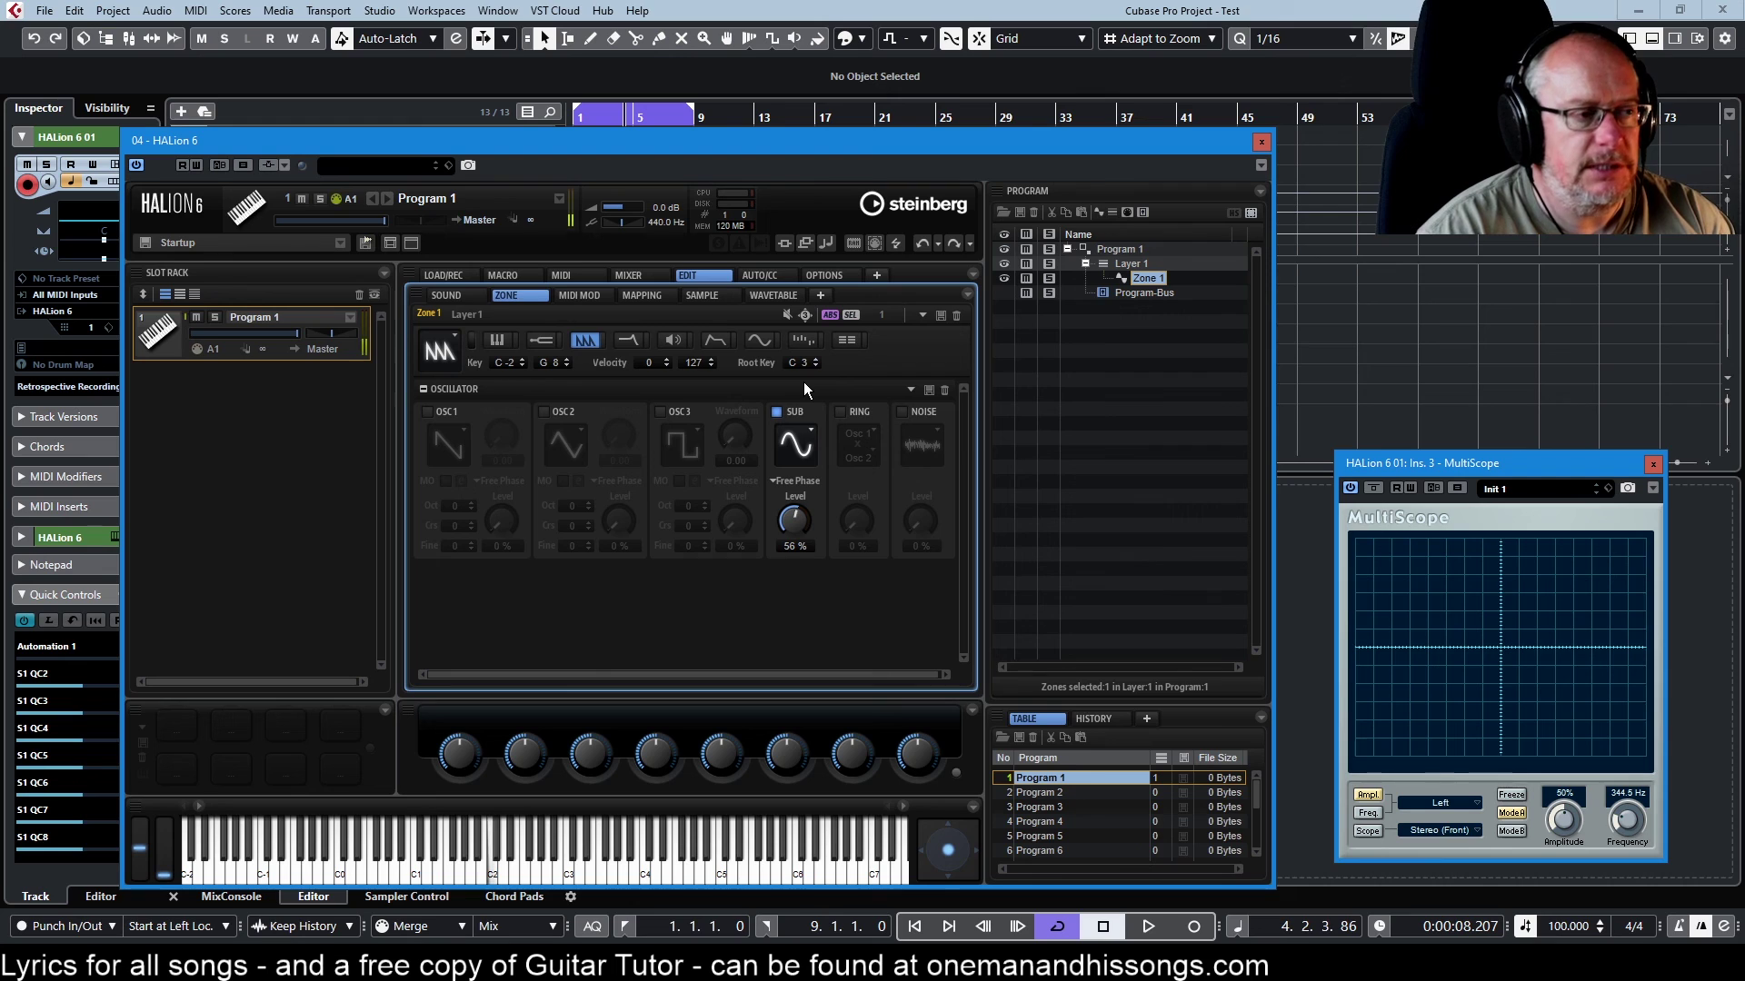
pyautogui.click(811, 465)
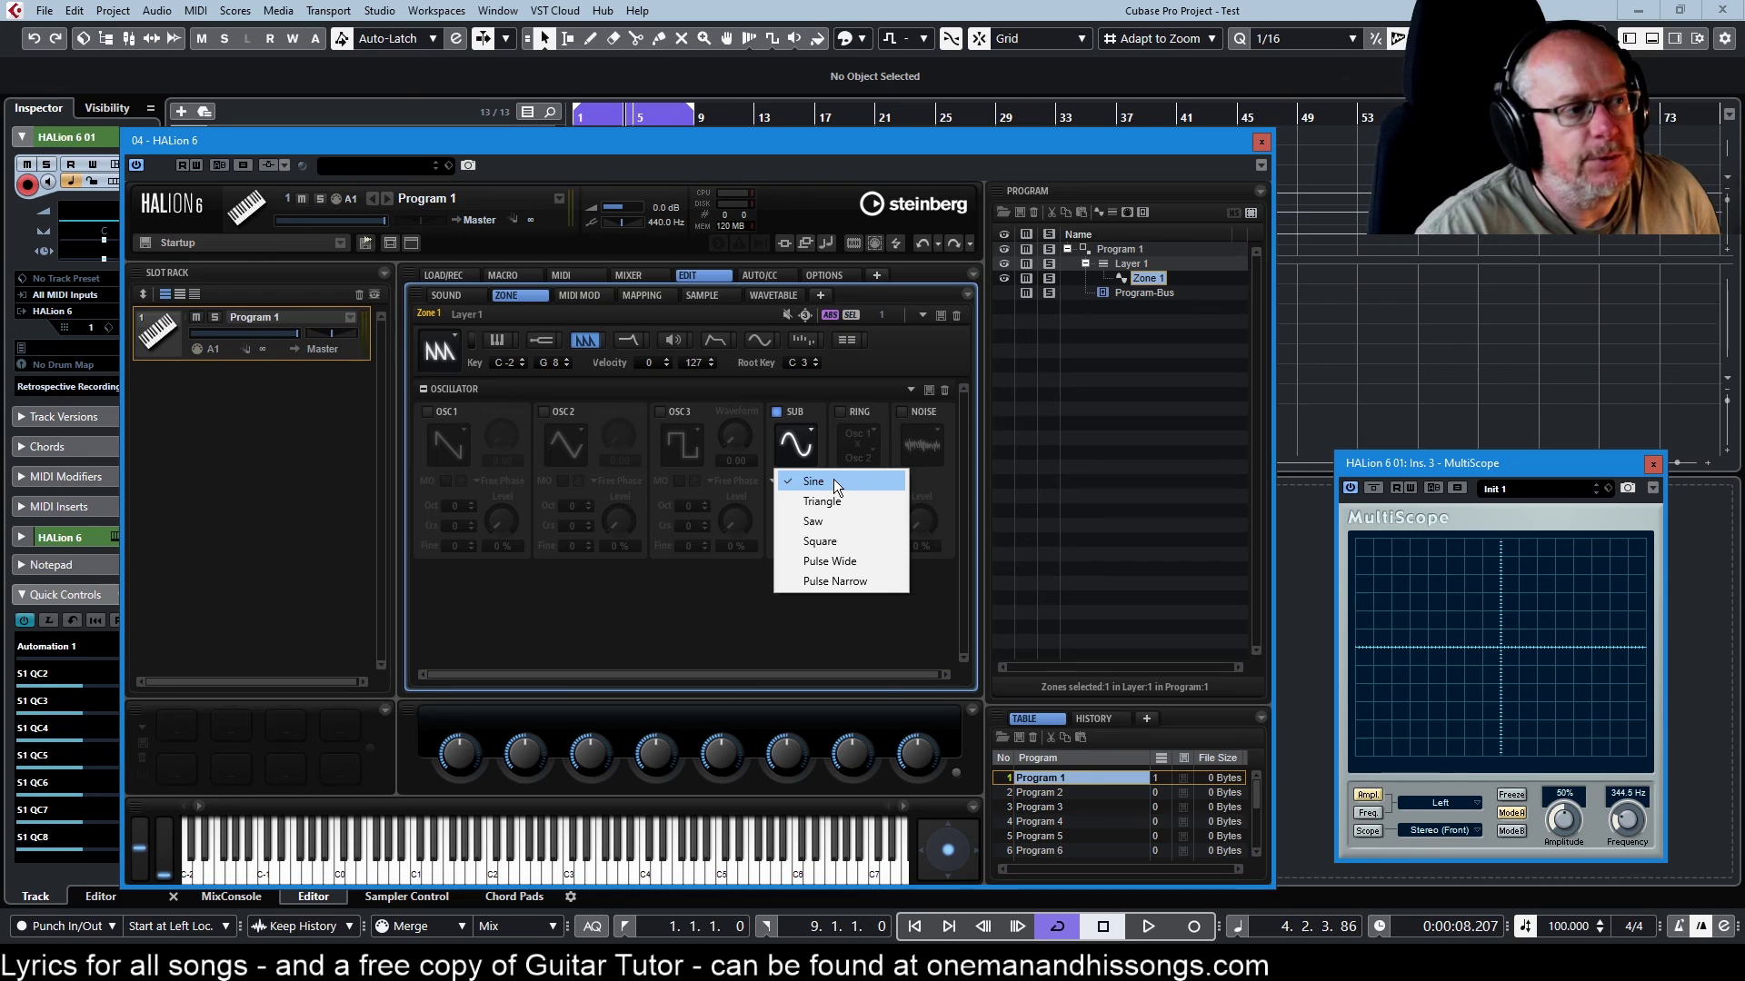
pyautogui.click(825, 502)
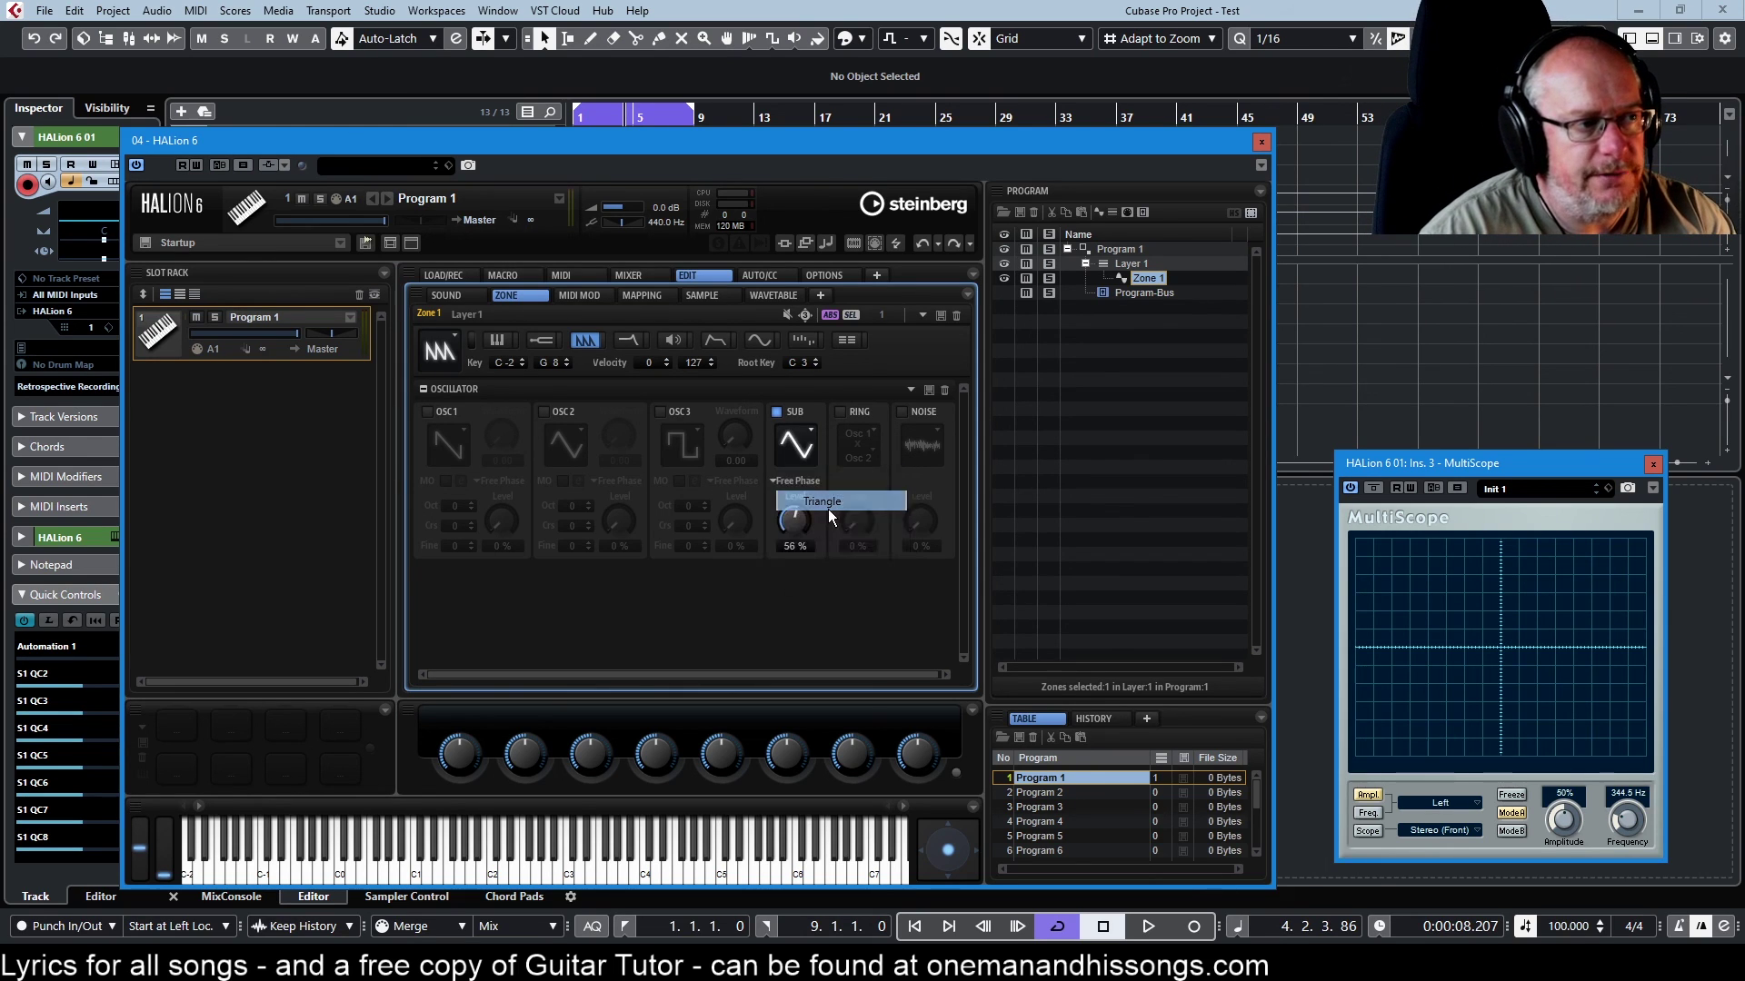
pyautogui.click(795, 449)
pyautogui.click(813, 521)
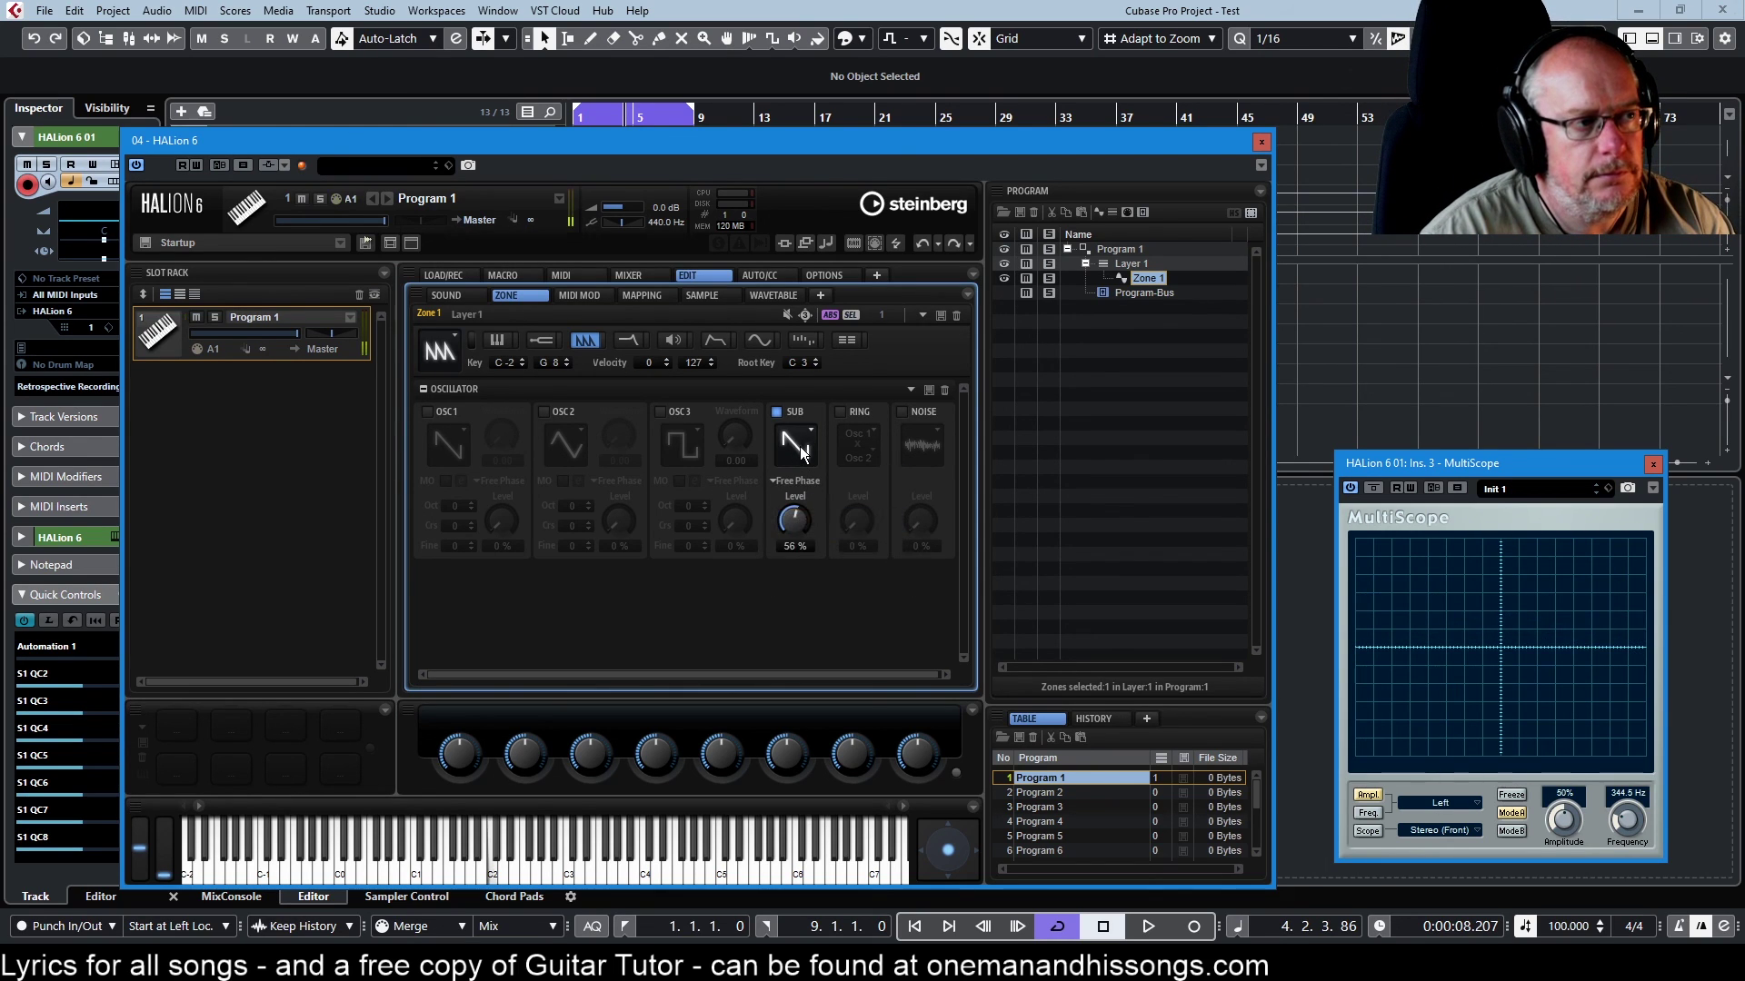
pyautogui.click(800, 445)
pyautogui.click(808, 487)
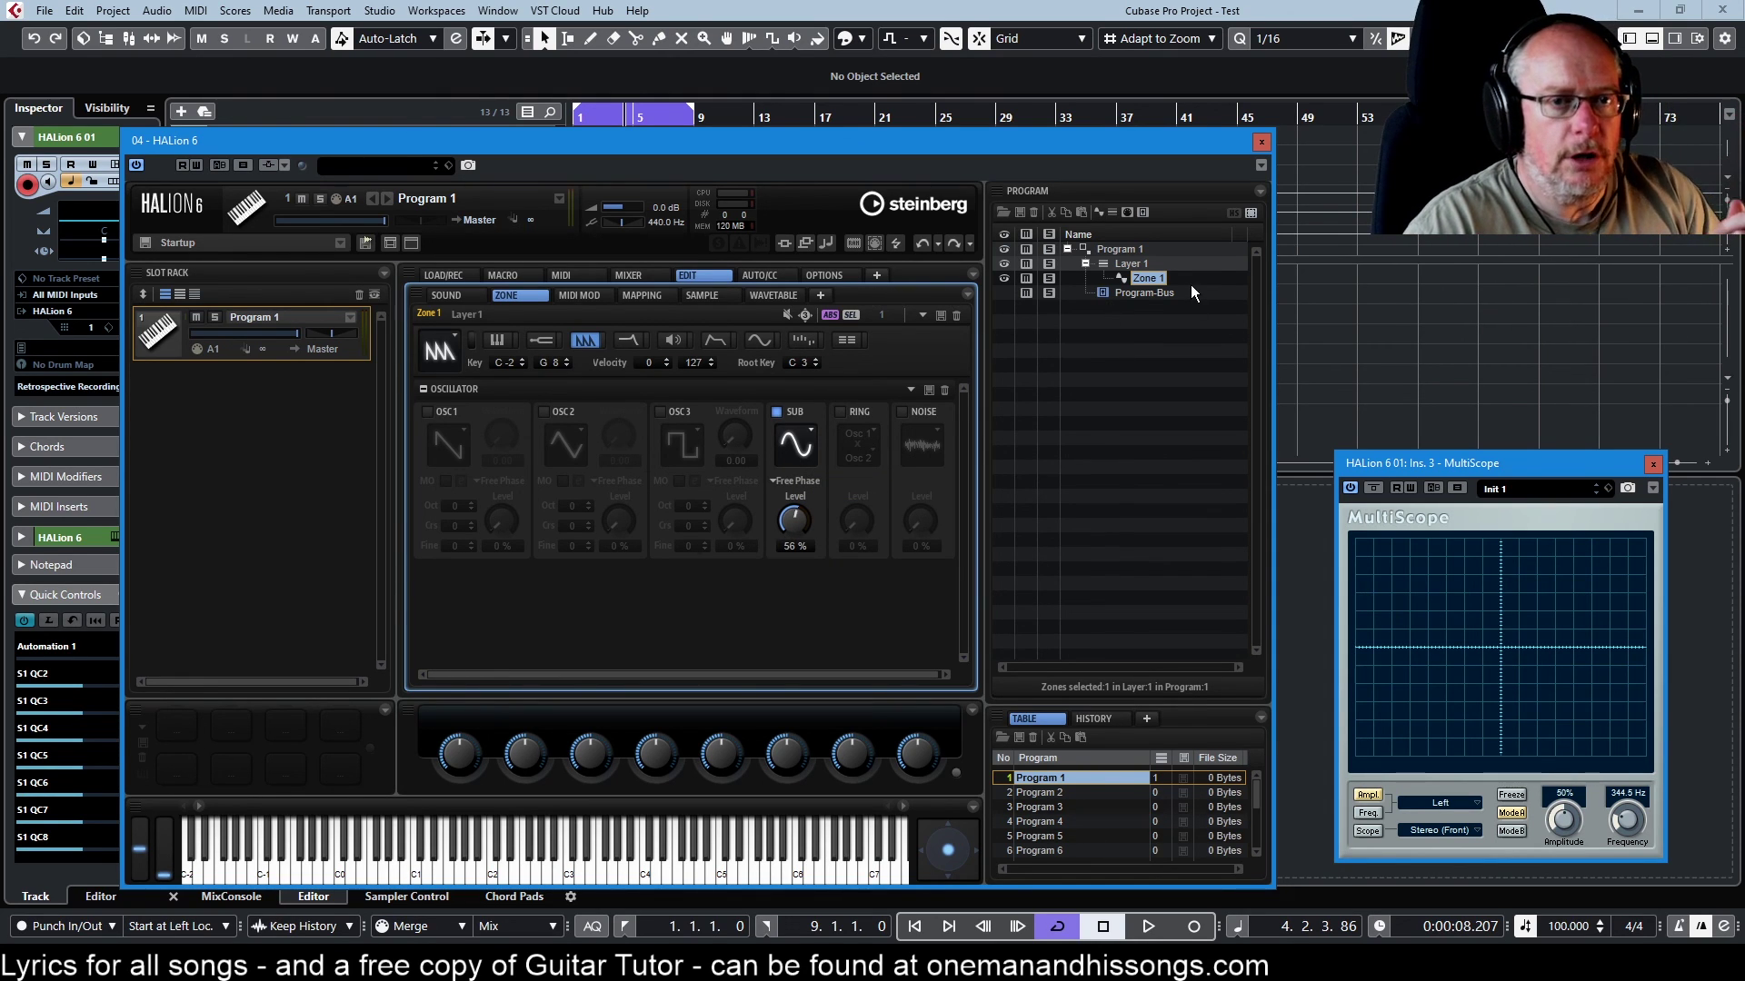
pyautogui.click(1119, 264)
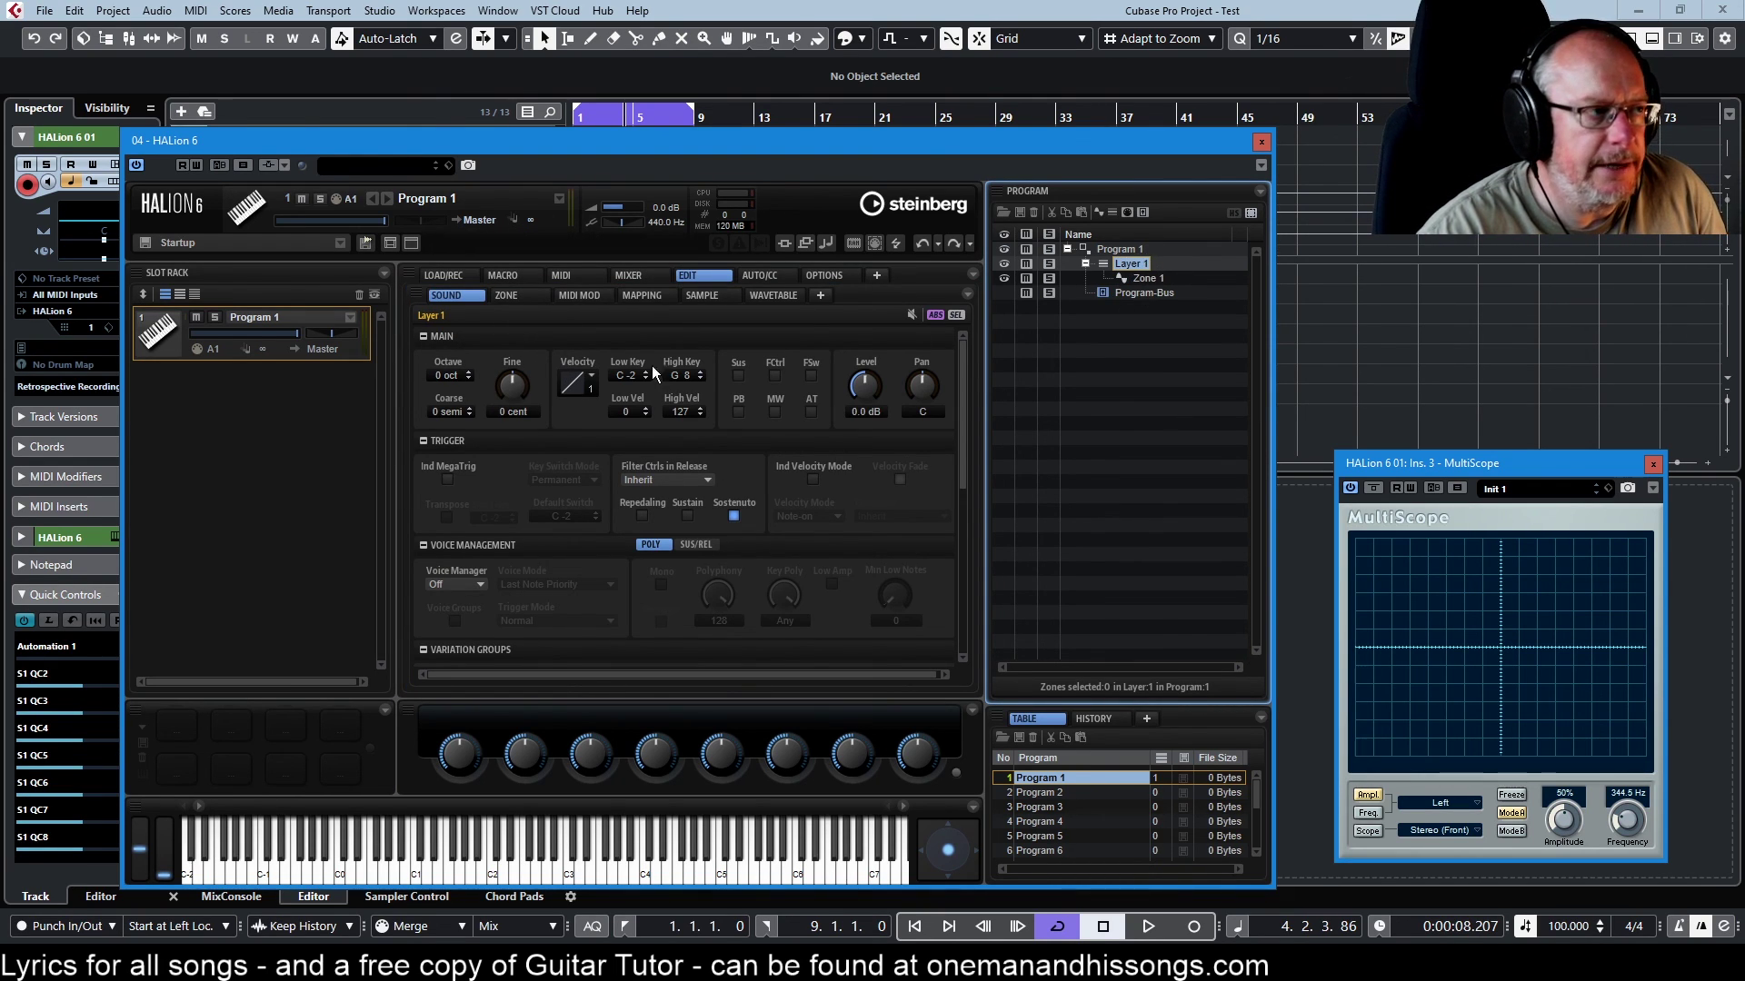
pyautogui.click(469, 373)
pyautogui.click(469, 372)
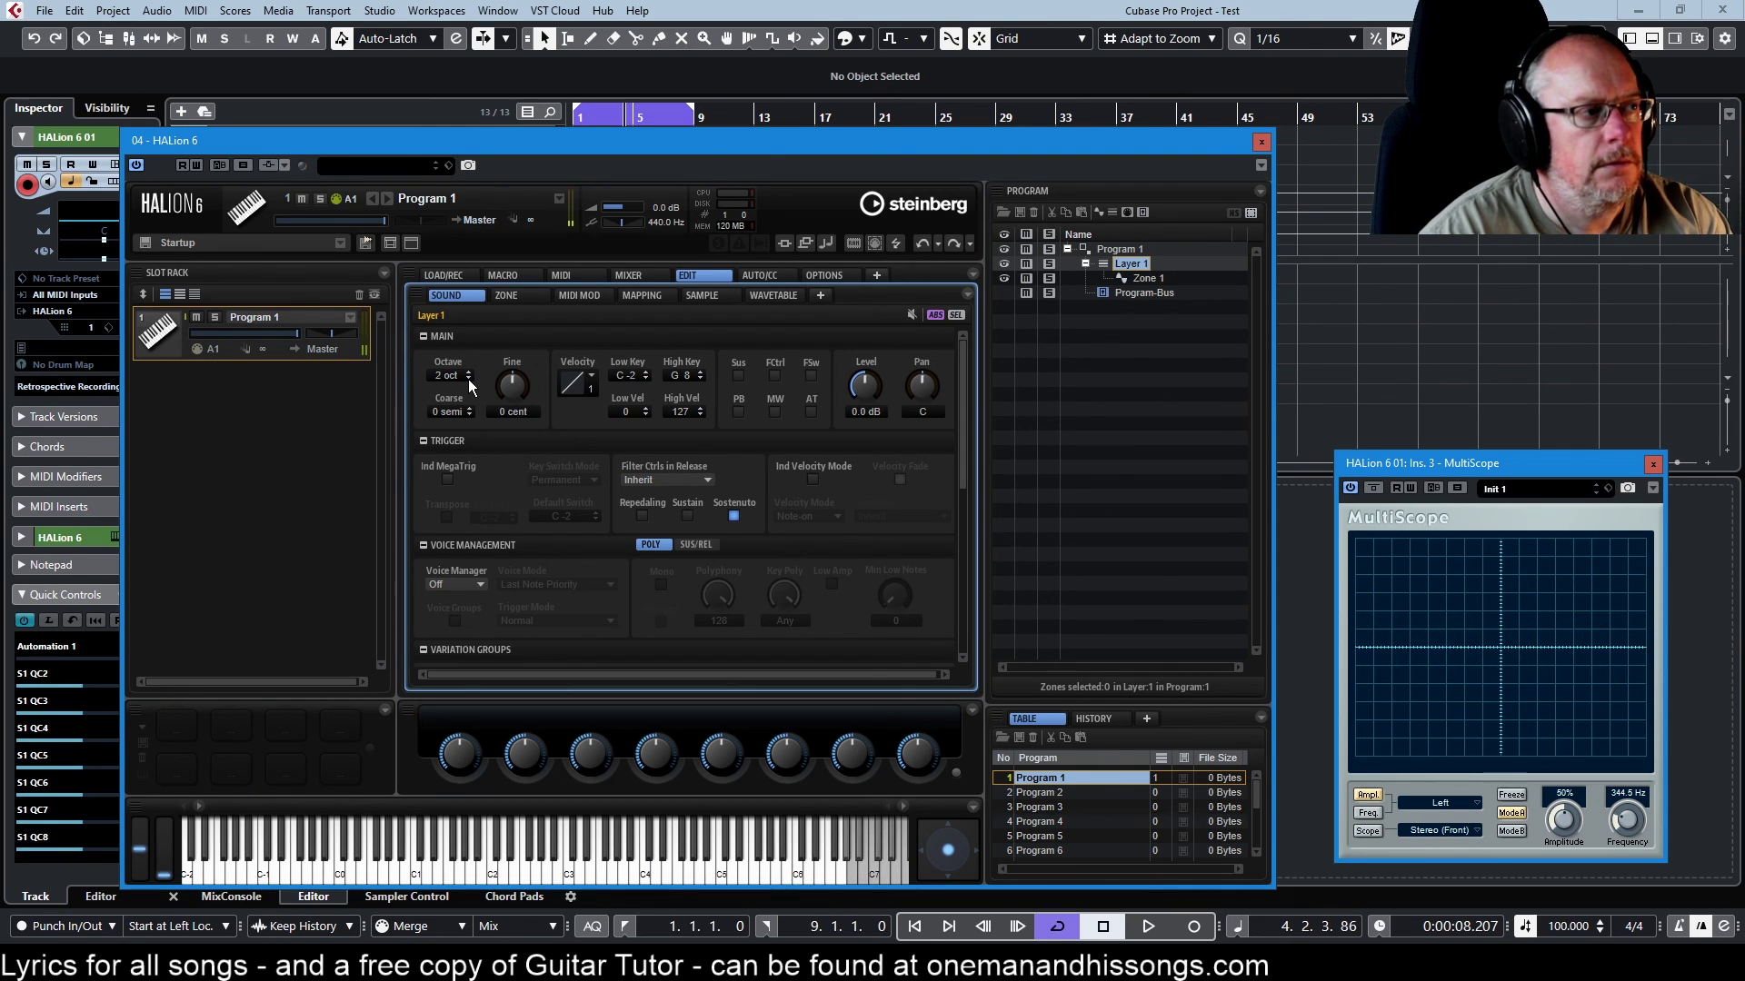
pyautogui.click(469, 379)
pyautogui.click(469, 379)
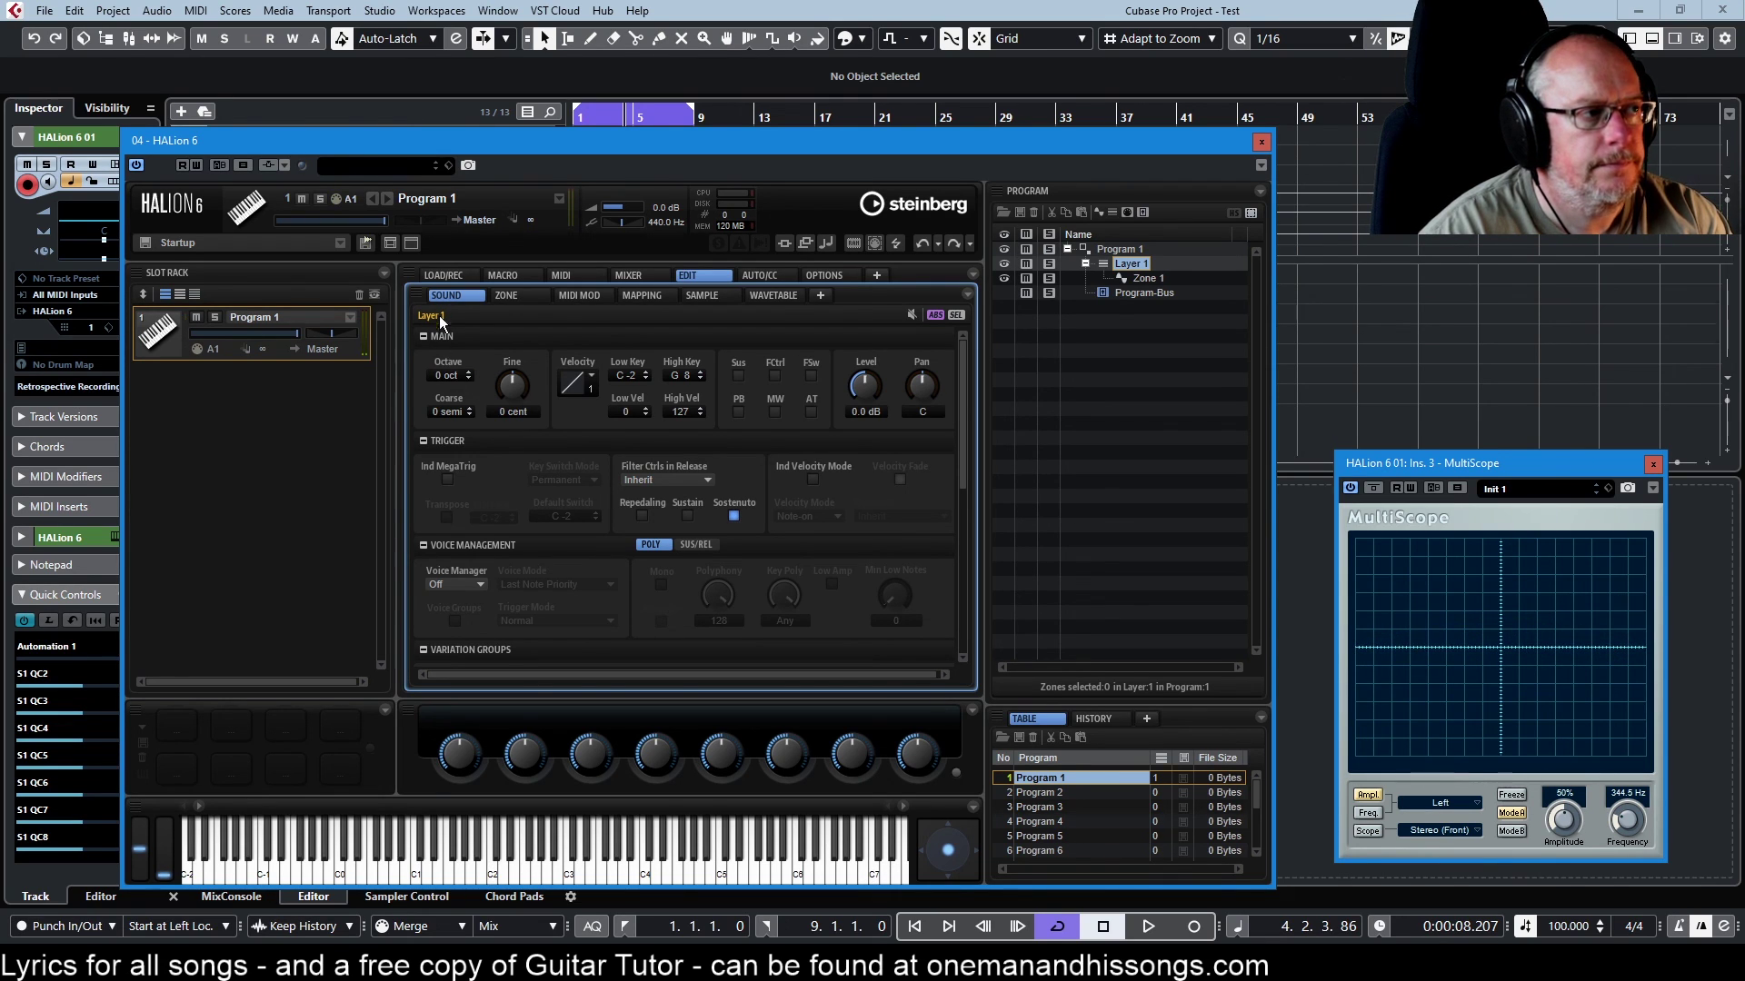
pyautogui.click(506, 295)
pyautogui.click(784, 480)
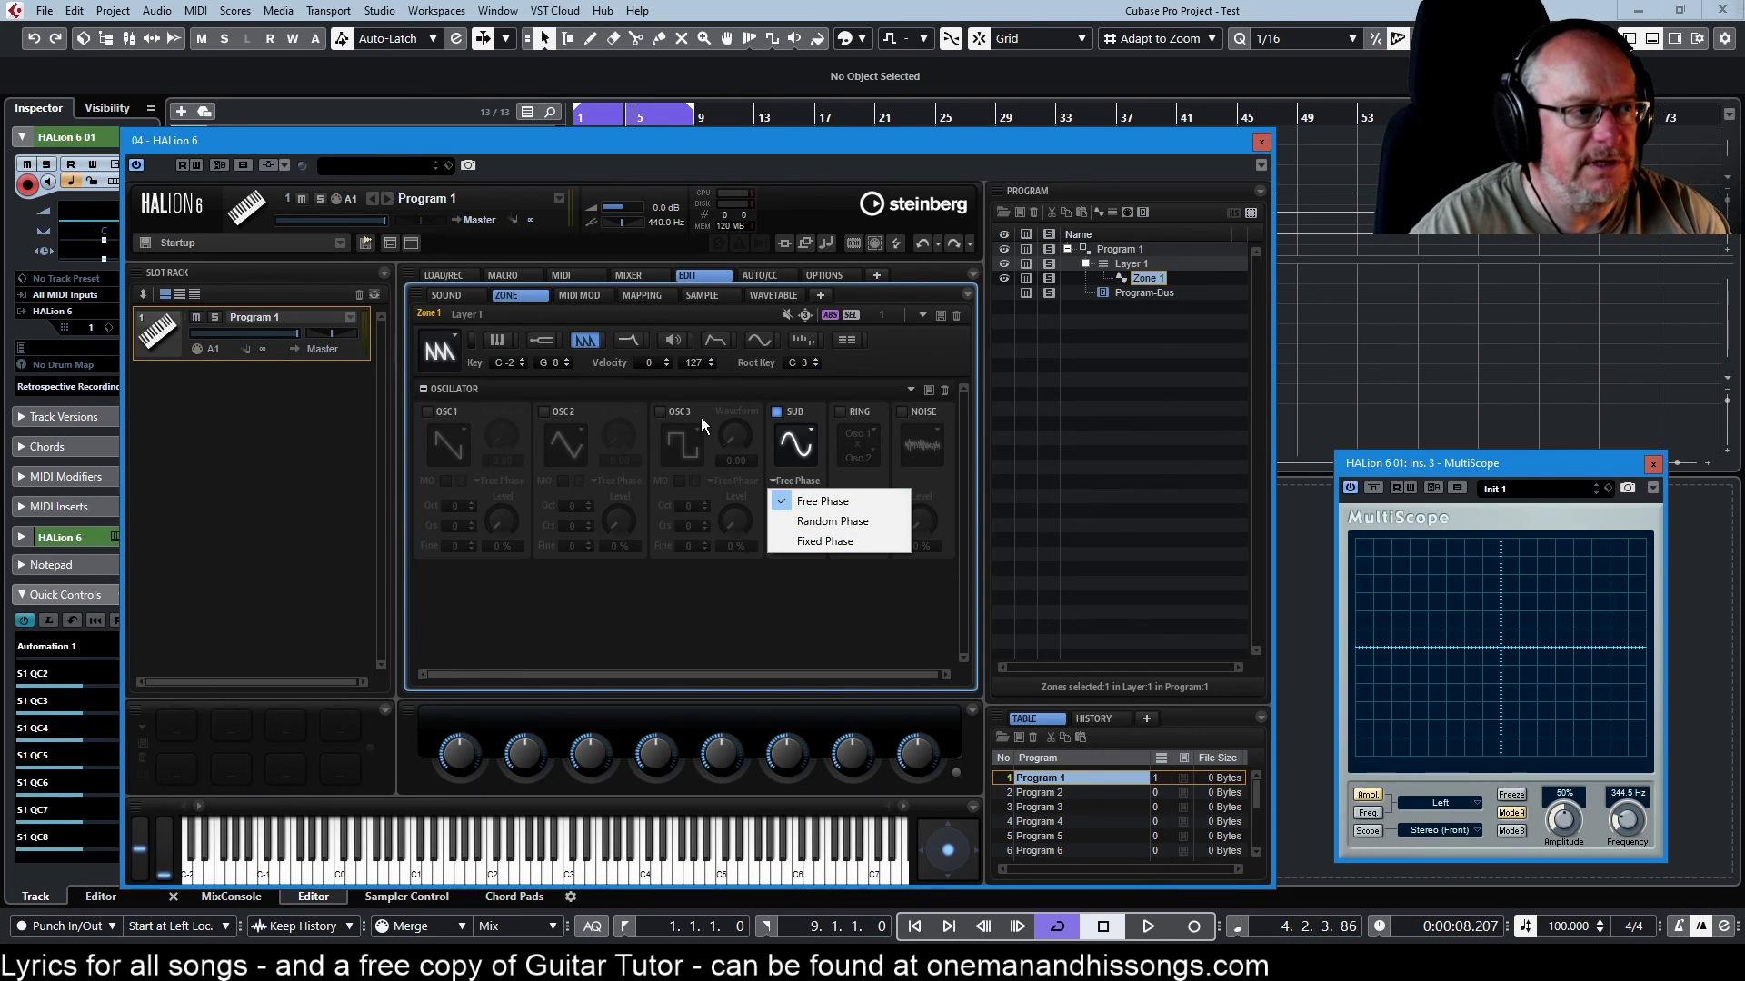
# - Turn the sub oscillator off and enable Osc 1 x Osc 2 ring modulation
pyautogui.click(777, 413)
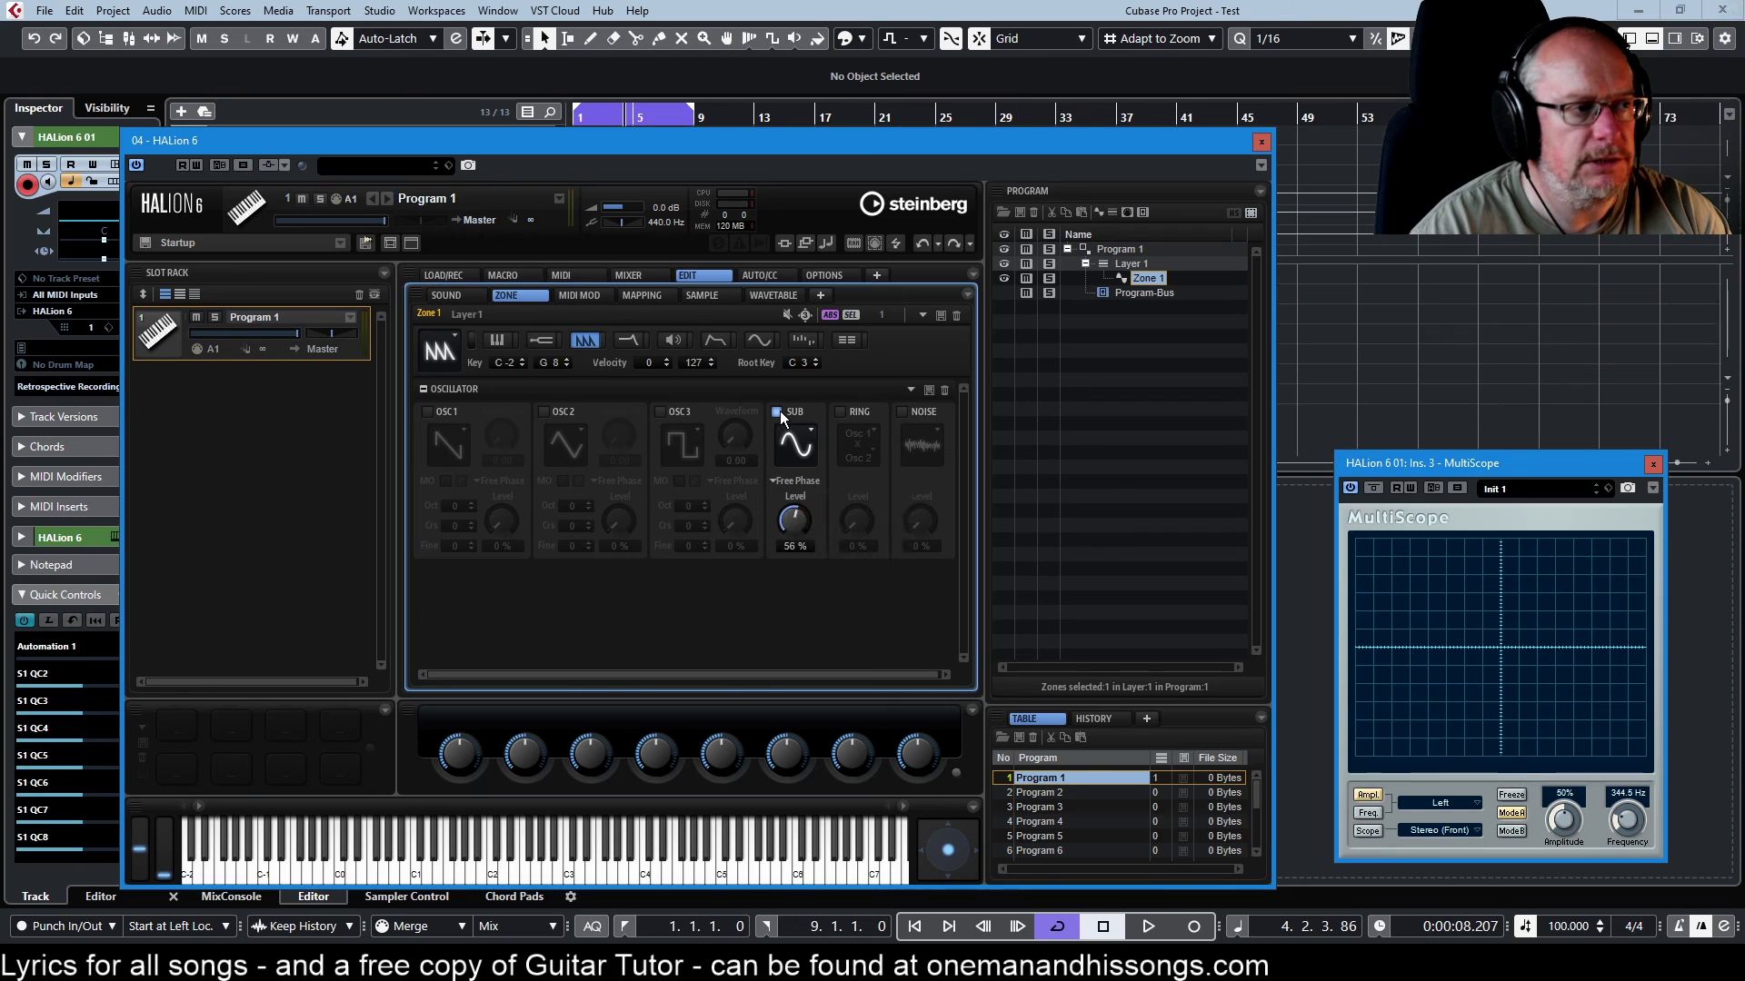
pyautogui.click(775, 412)
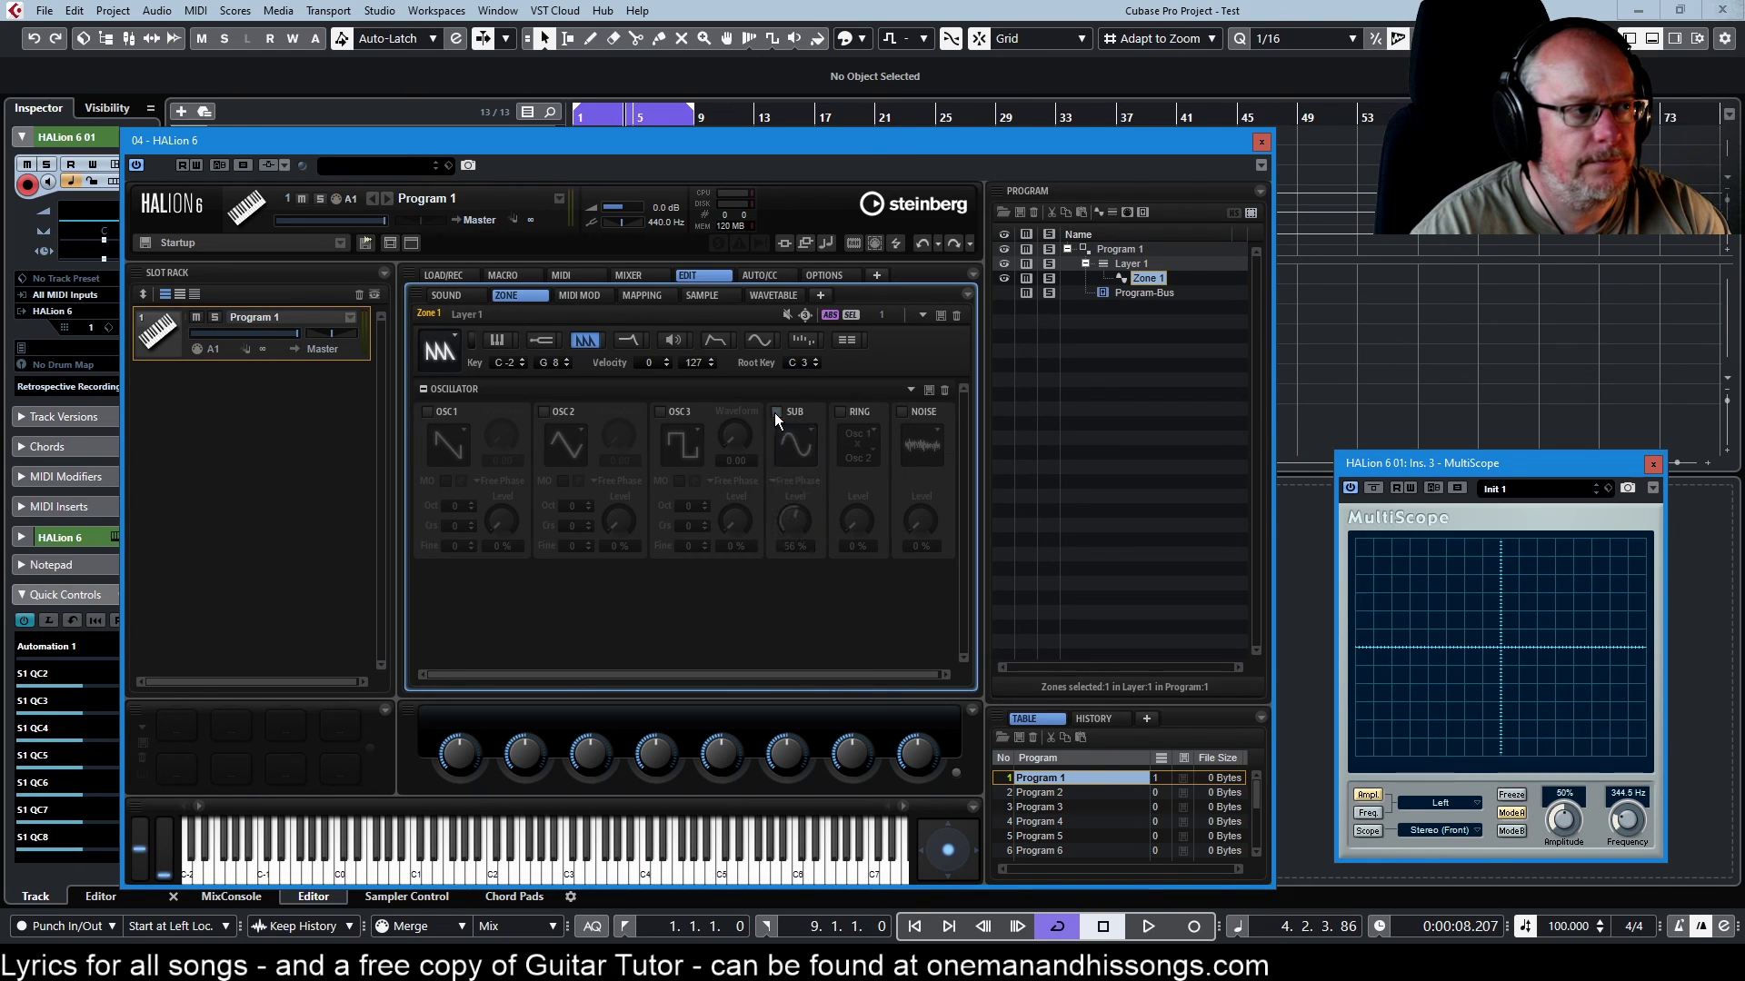
pyautogui.click(840, 413)
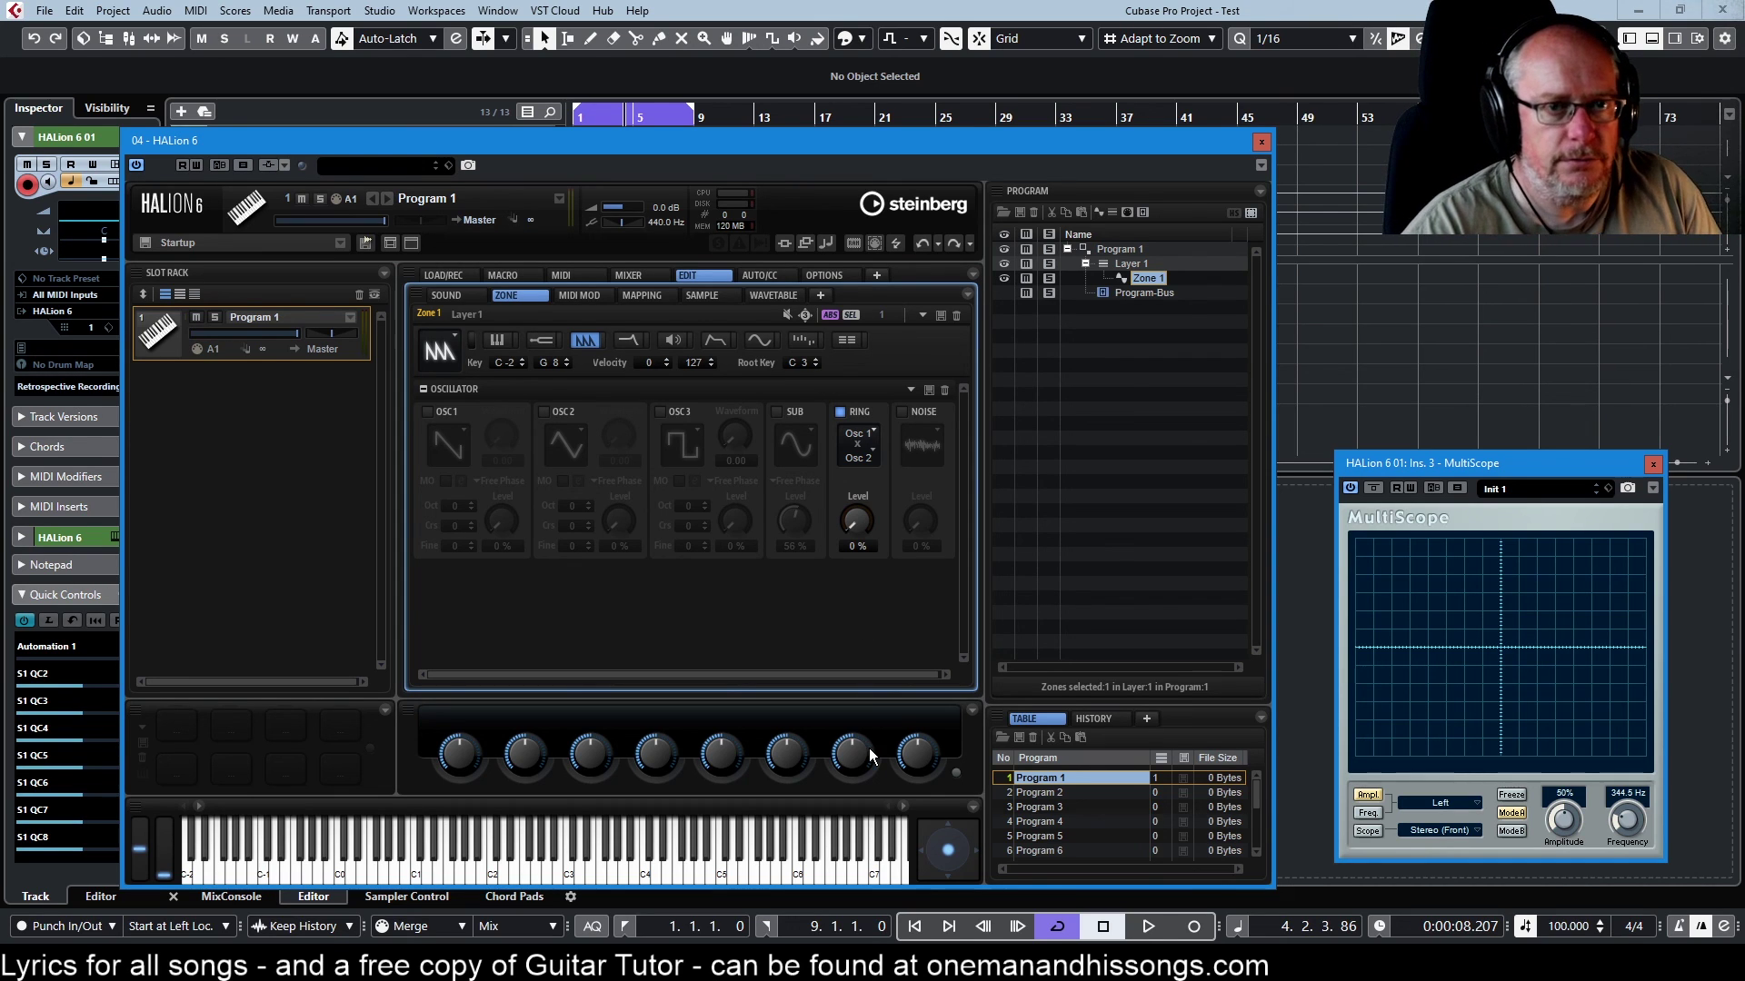
# - Open the SPAN analyser on the HALion channel and arrange it beside HALion
pyautogui.moveTo(811, 143); pyautogui.dragTo(1540, 251)
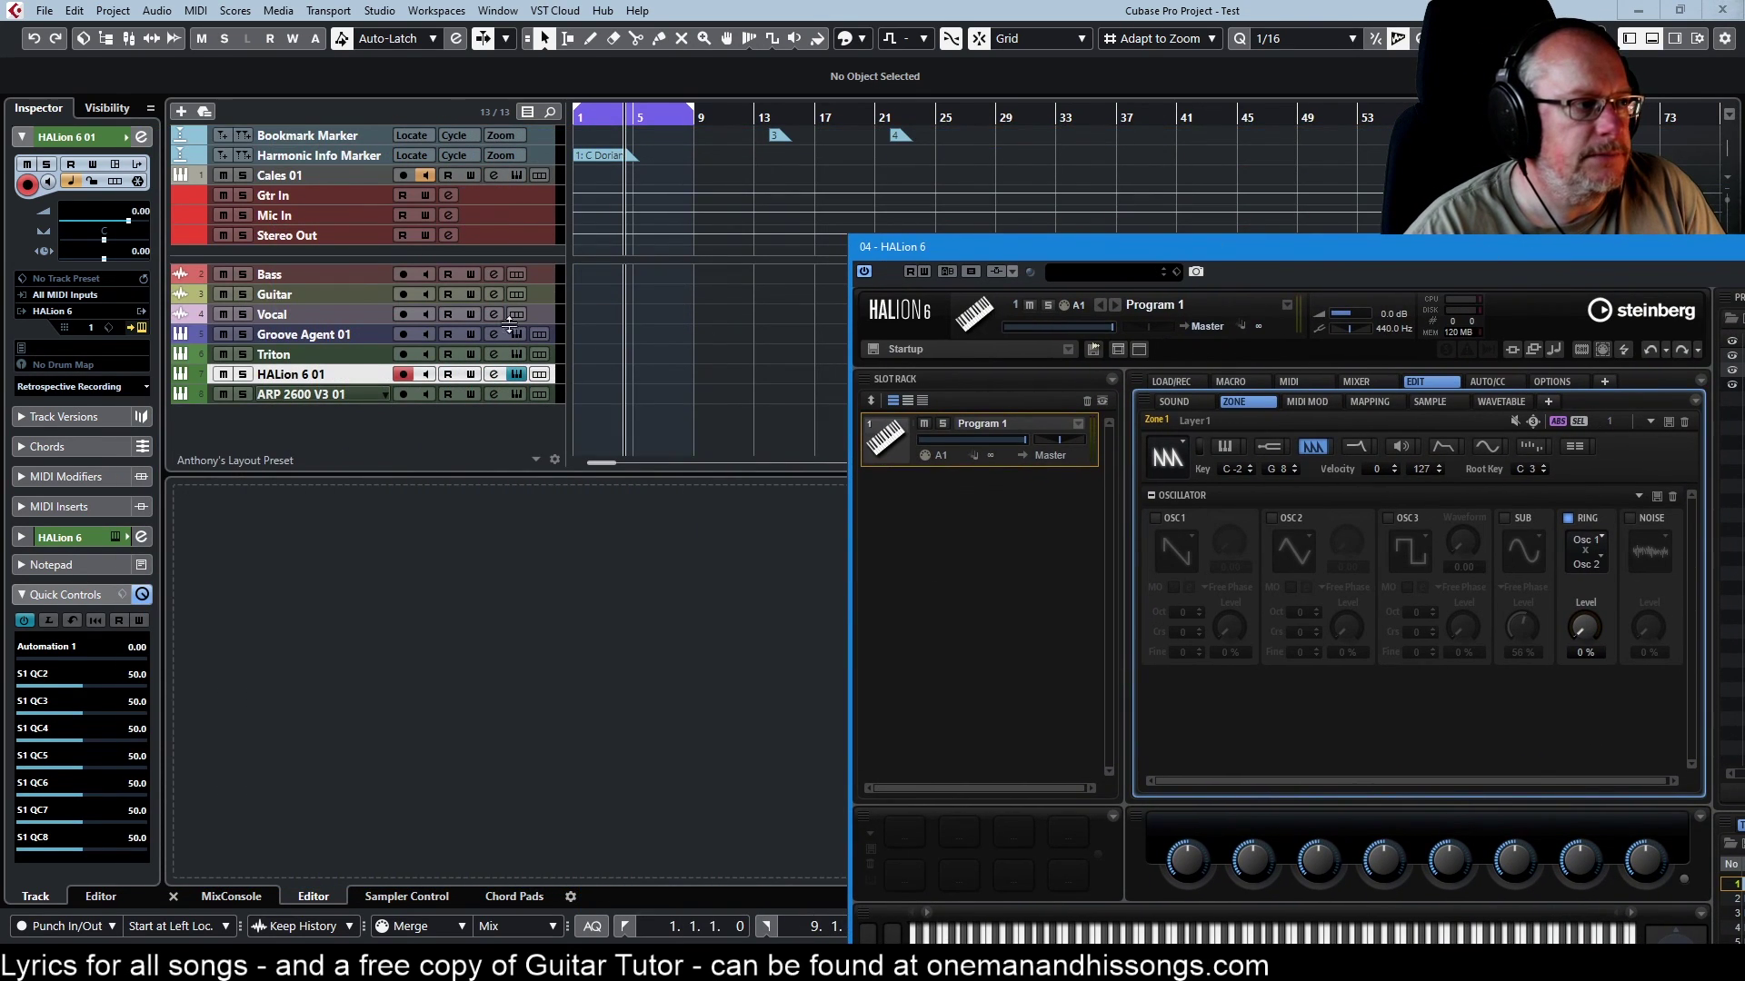
pyautogui.press('e')
pyautogui.click(109, 357)
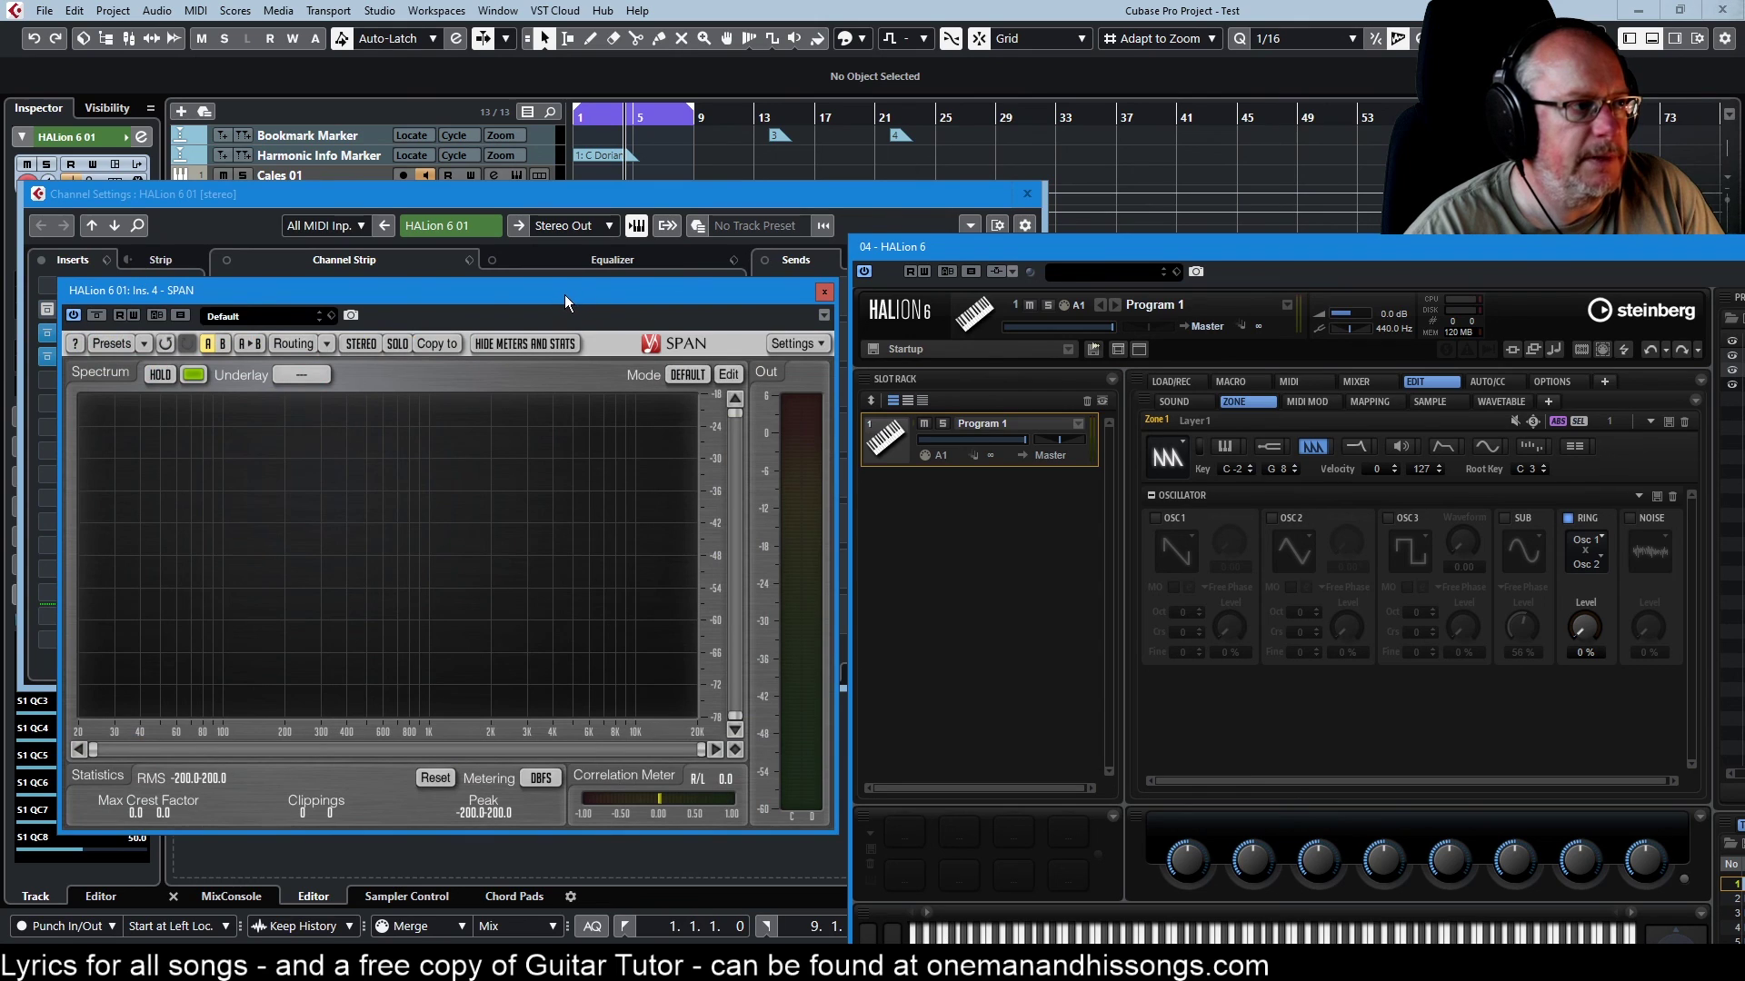
pyautogui.moveTo(565, 303); pyautogui.dragTo(524, 383)
pyautogui.moveTo(945, 246); pyautogui.dragTo(735, 163)
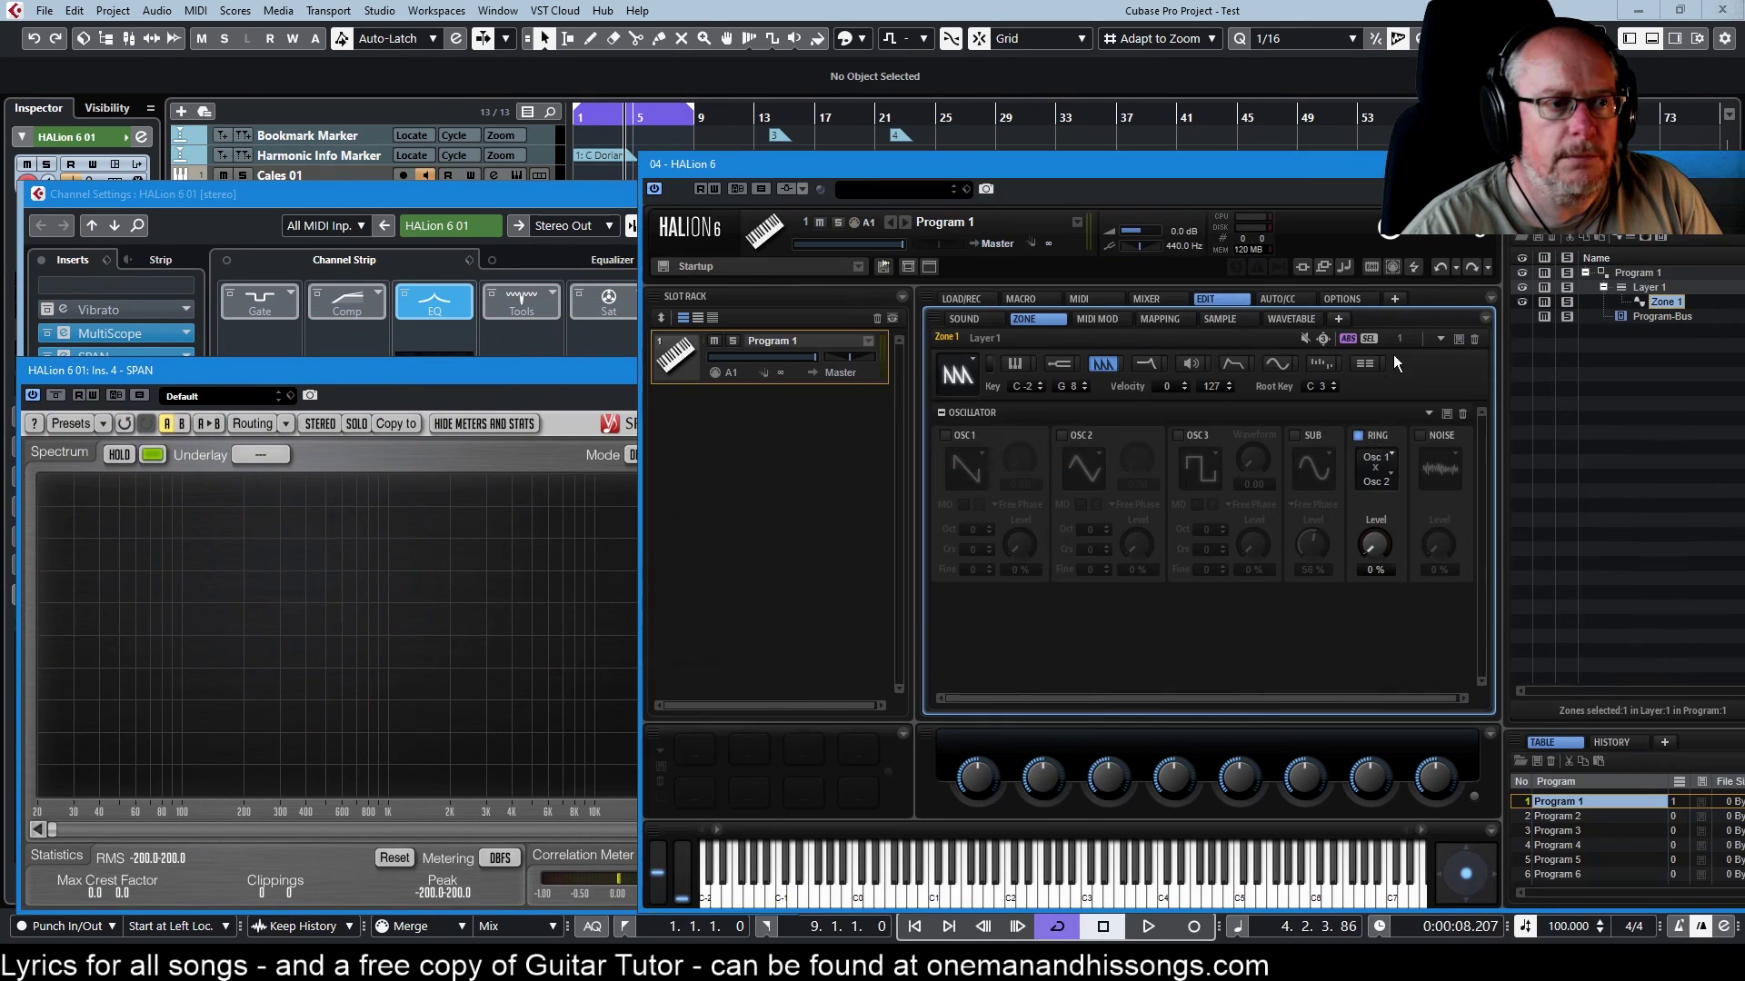
# - Switch ring modulation off and turn on oscillator 1 as a sine wave at 73% level
pyautogui.click(1359, 437)
pyautogui.click(945, 435)
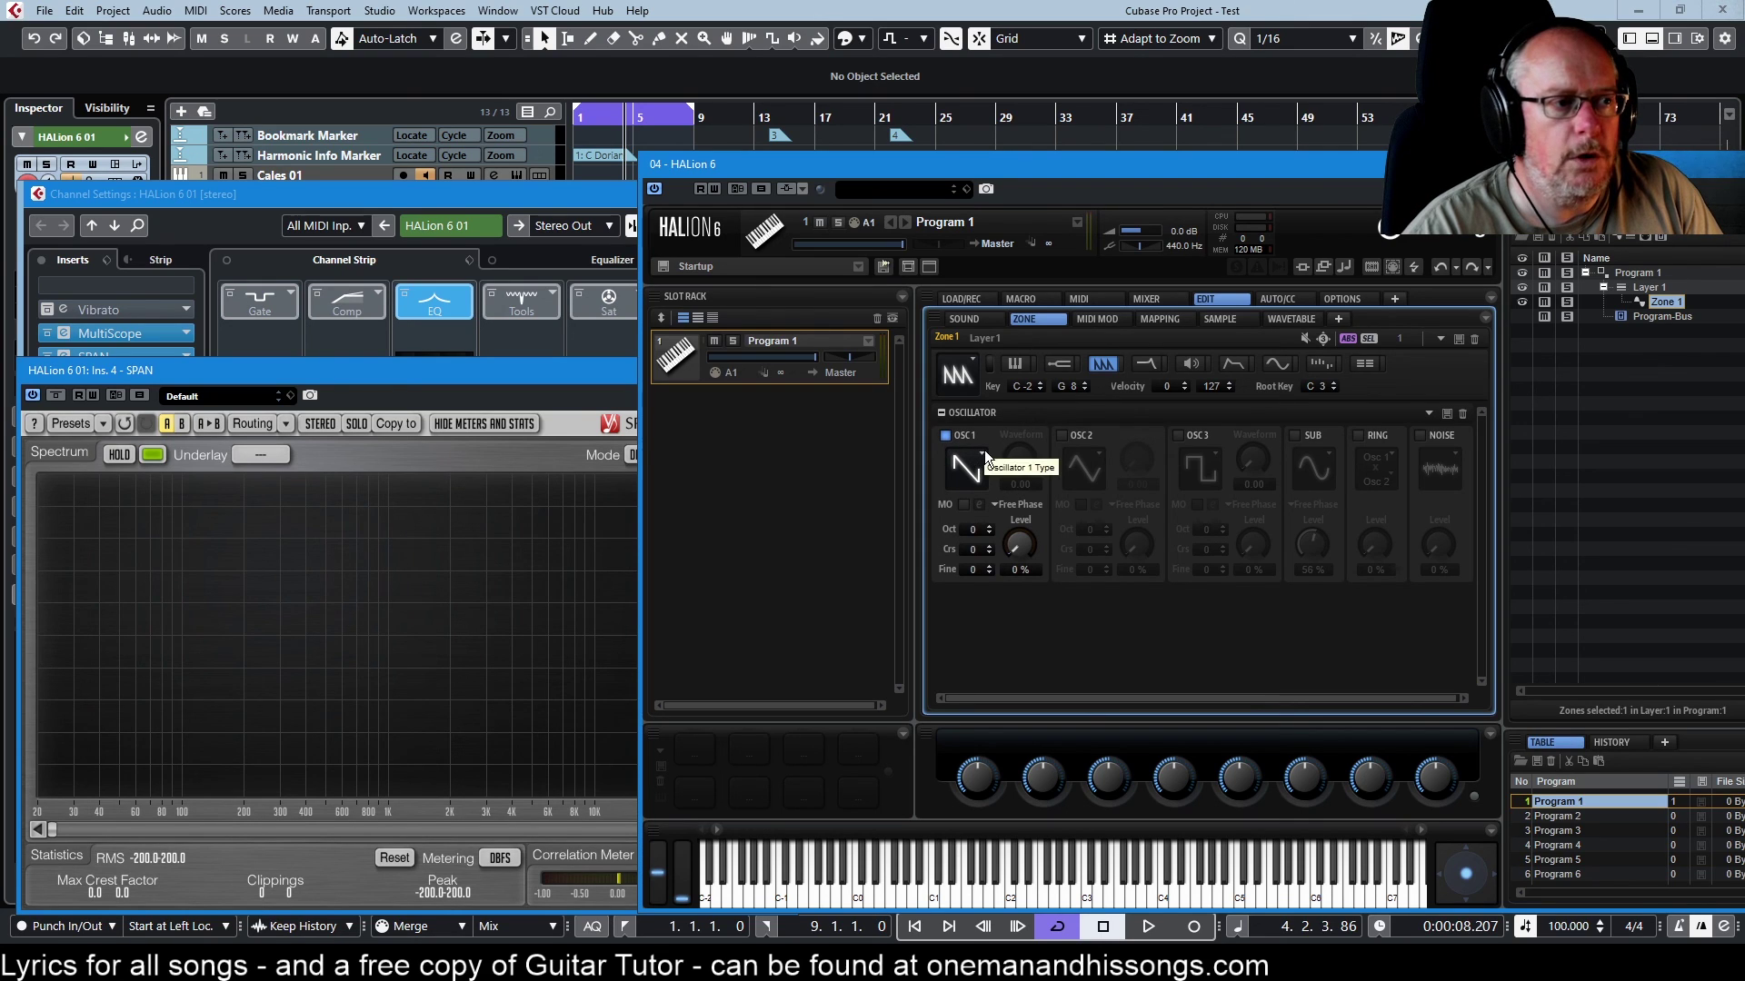
pyautogui.click(985, 450)
pyautogui.click(992, 502)
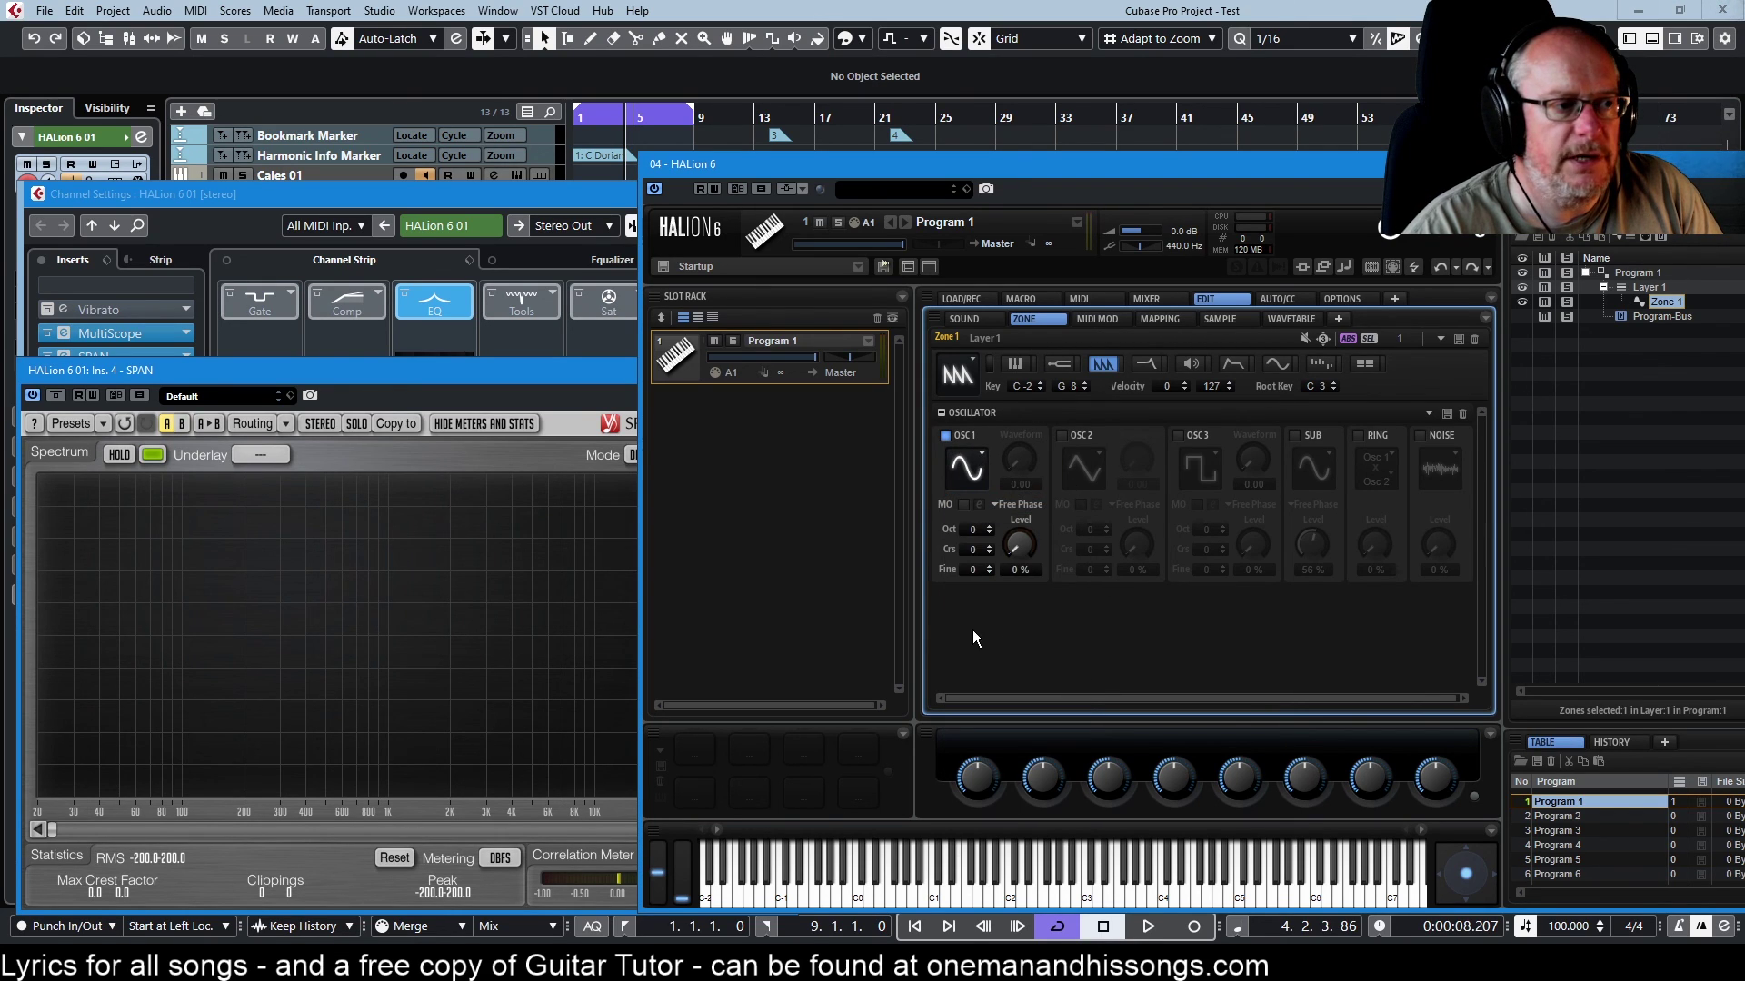
pyautogui.moveTo(1019, 543); pyautogui.dragTo(1009, 396)
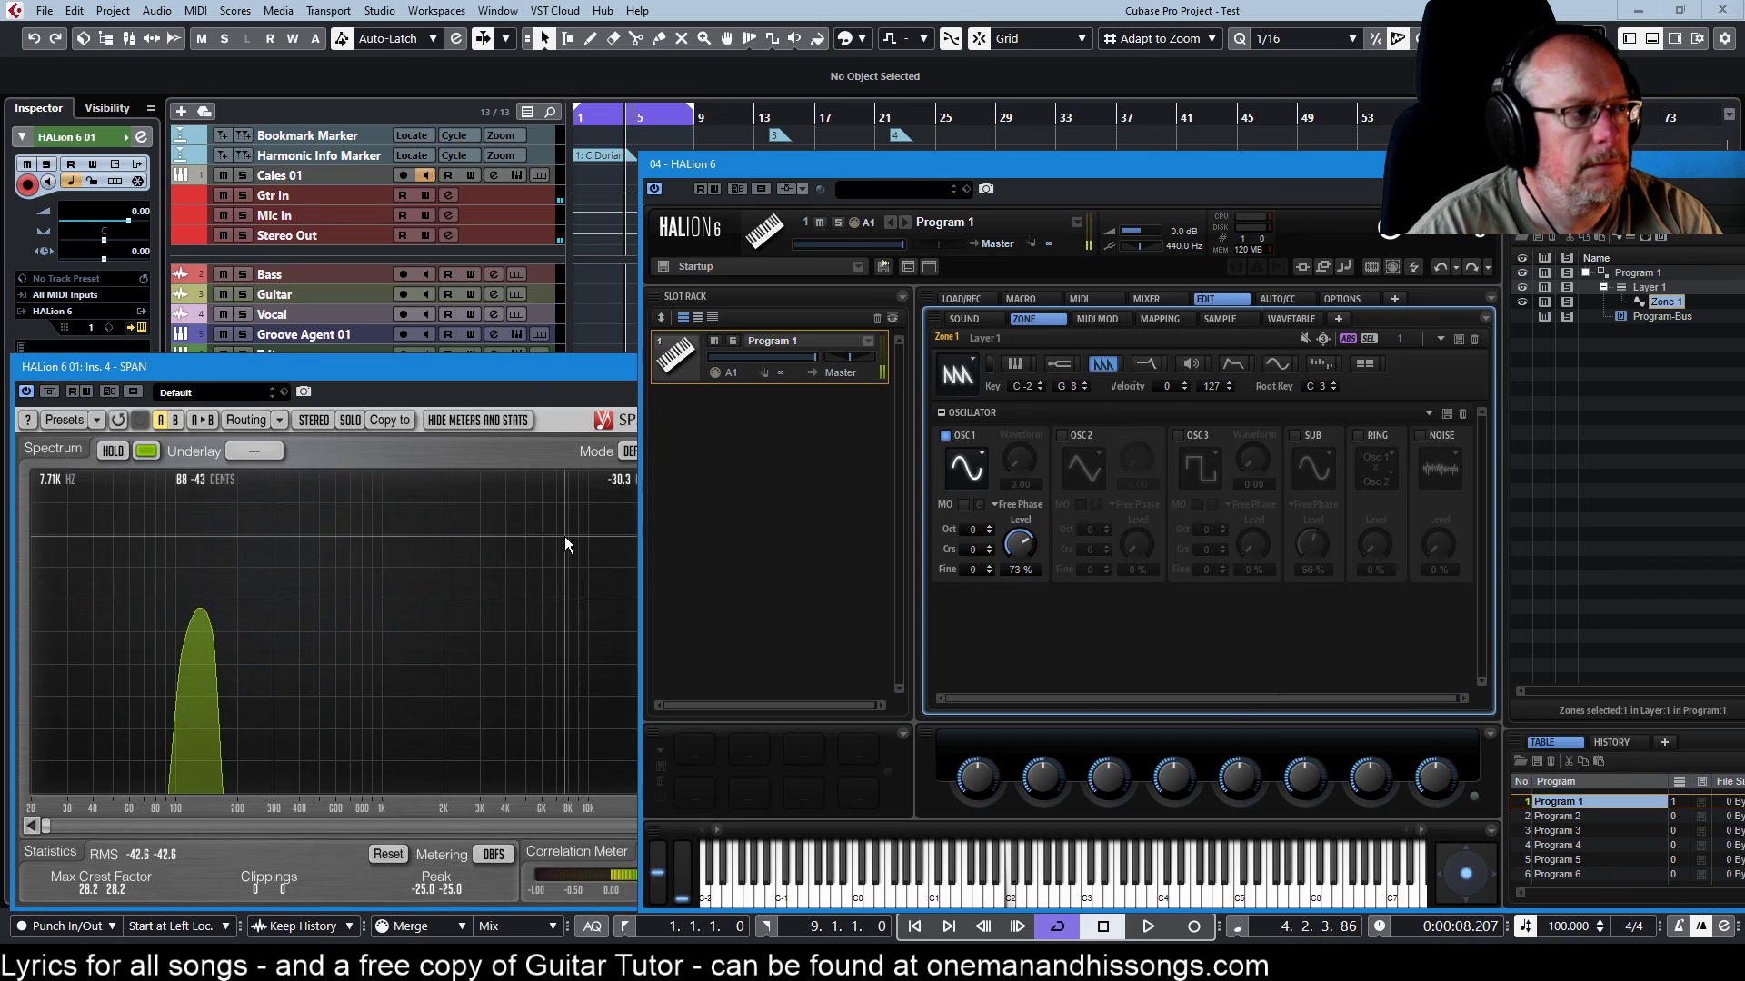
pyautogui.click(529, 361)
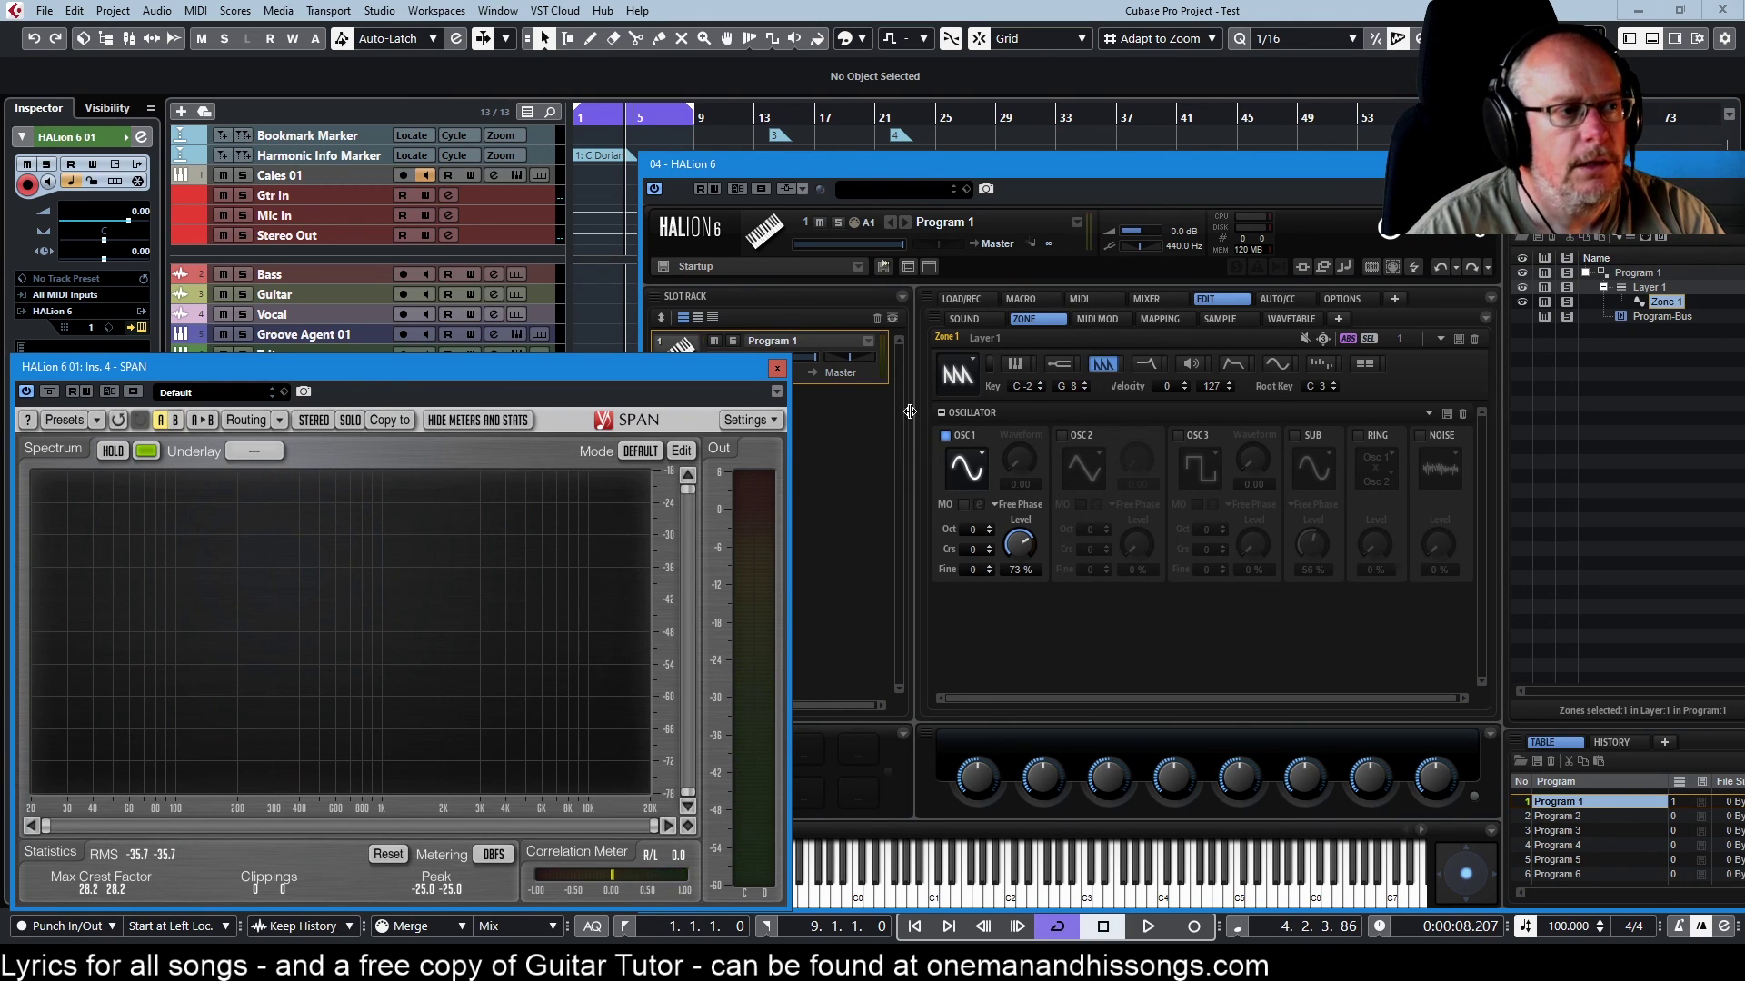
# - Mute oscillator 1, enable oscillator 2 as a sine one octave up, then re-enable oscillator 1
pyautogui.click(947, 438)
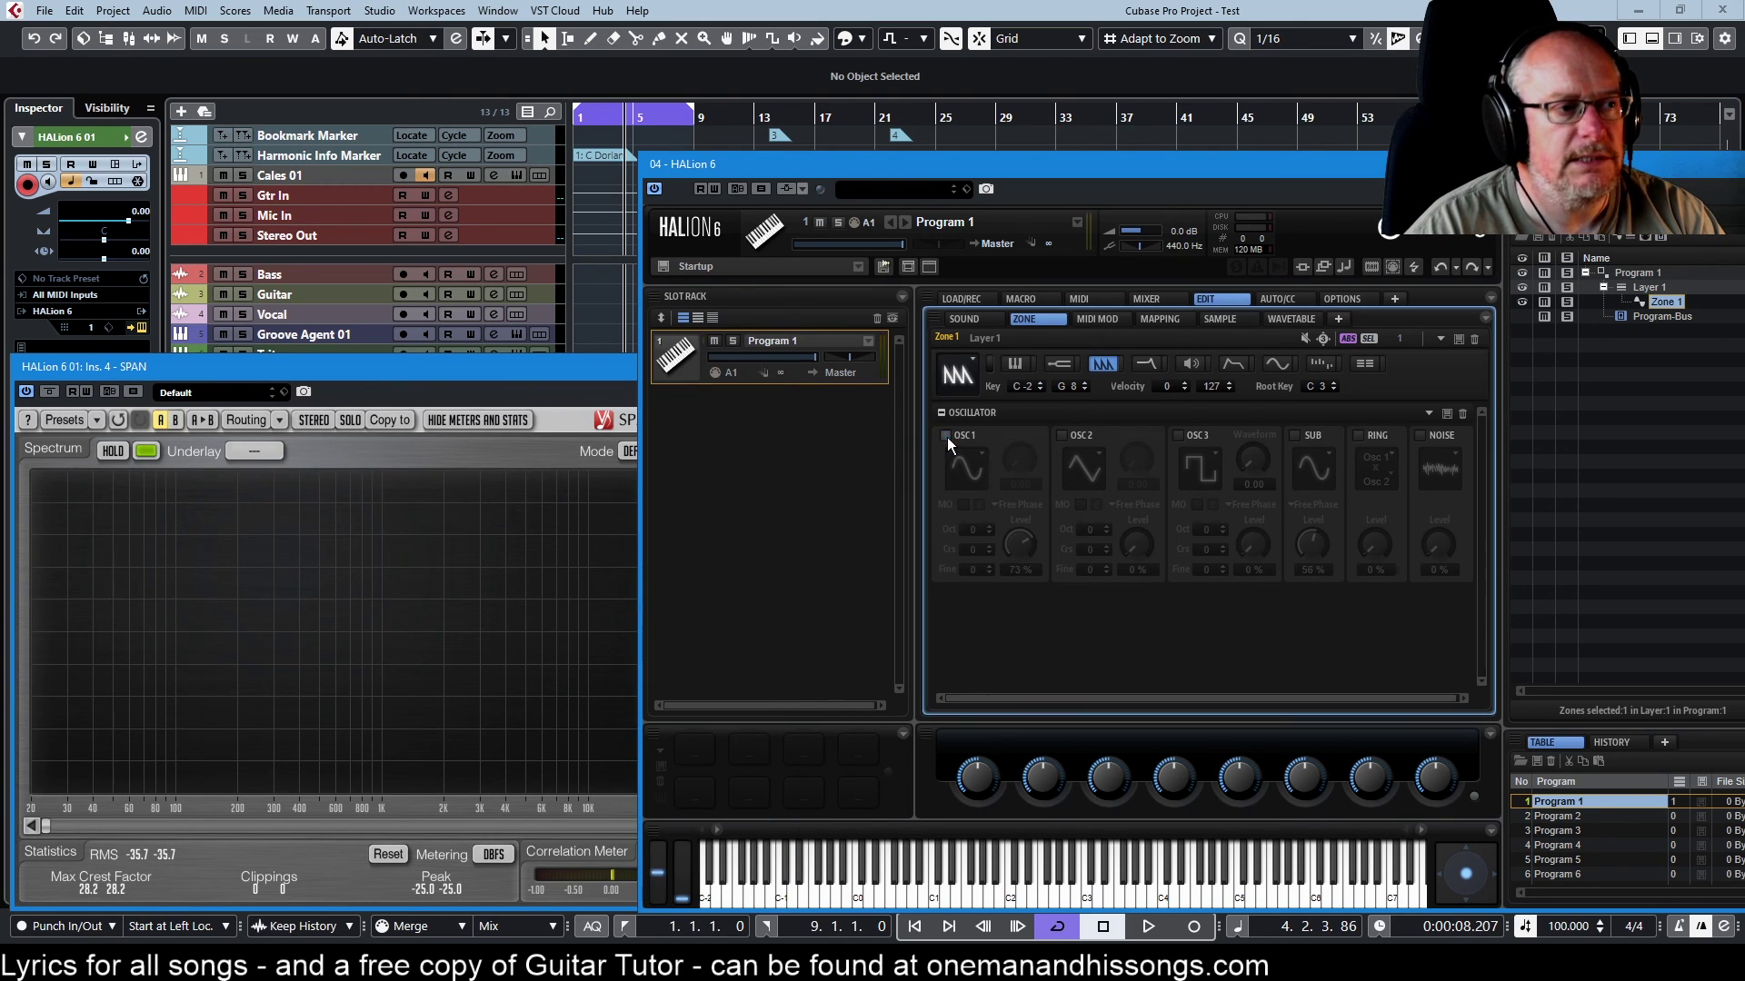
pyautogui.click(1061, 436)
pyautogui.click(1087, 467)
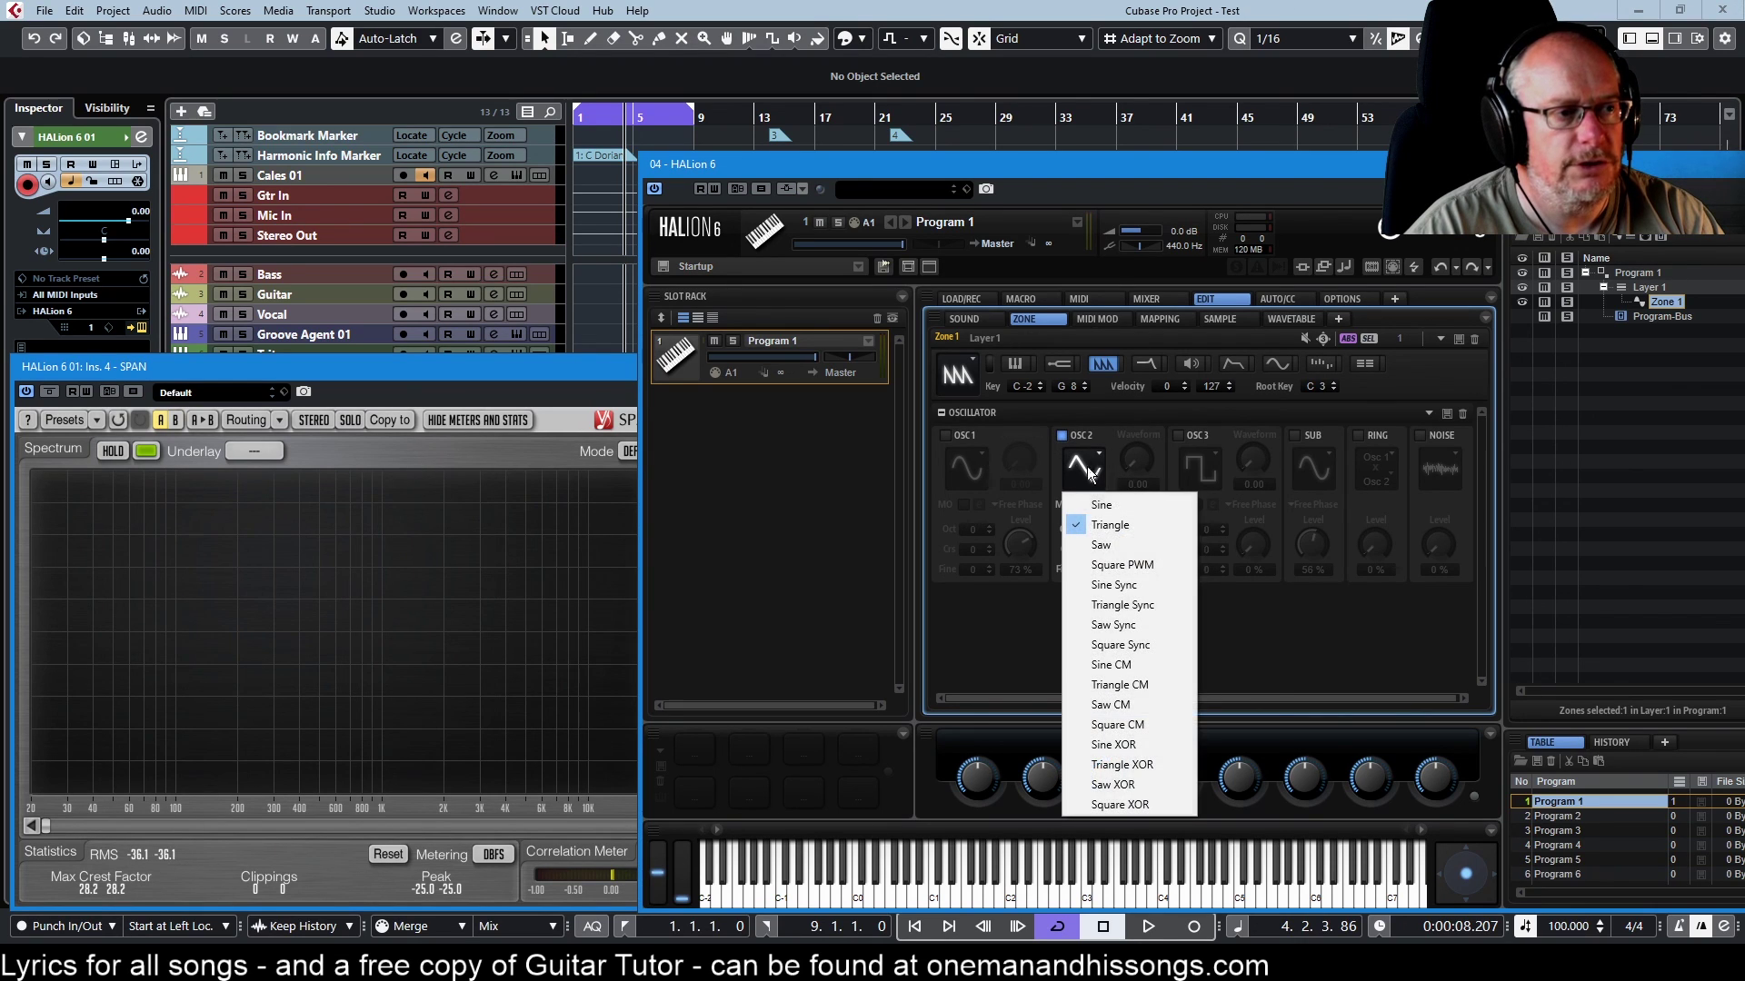
pyautogui.click(1105, 500)
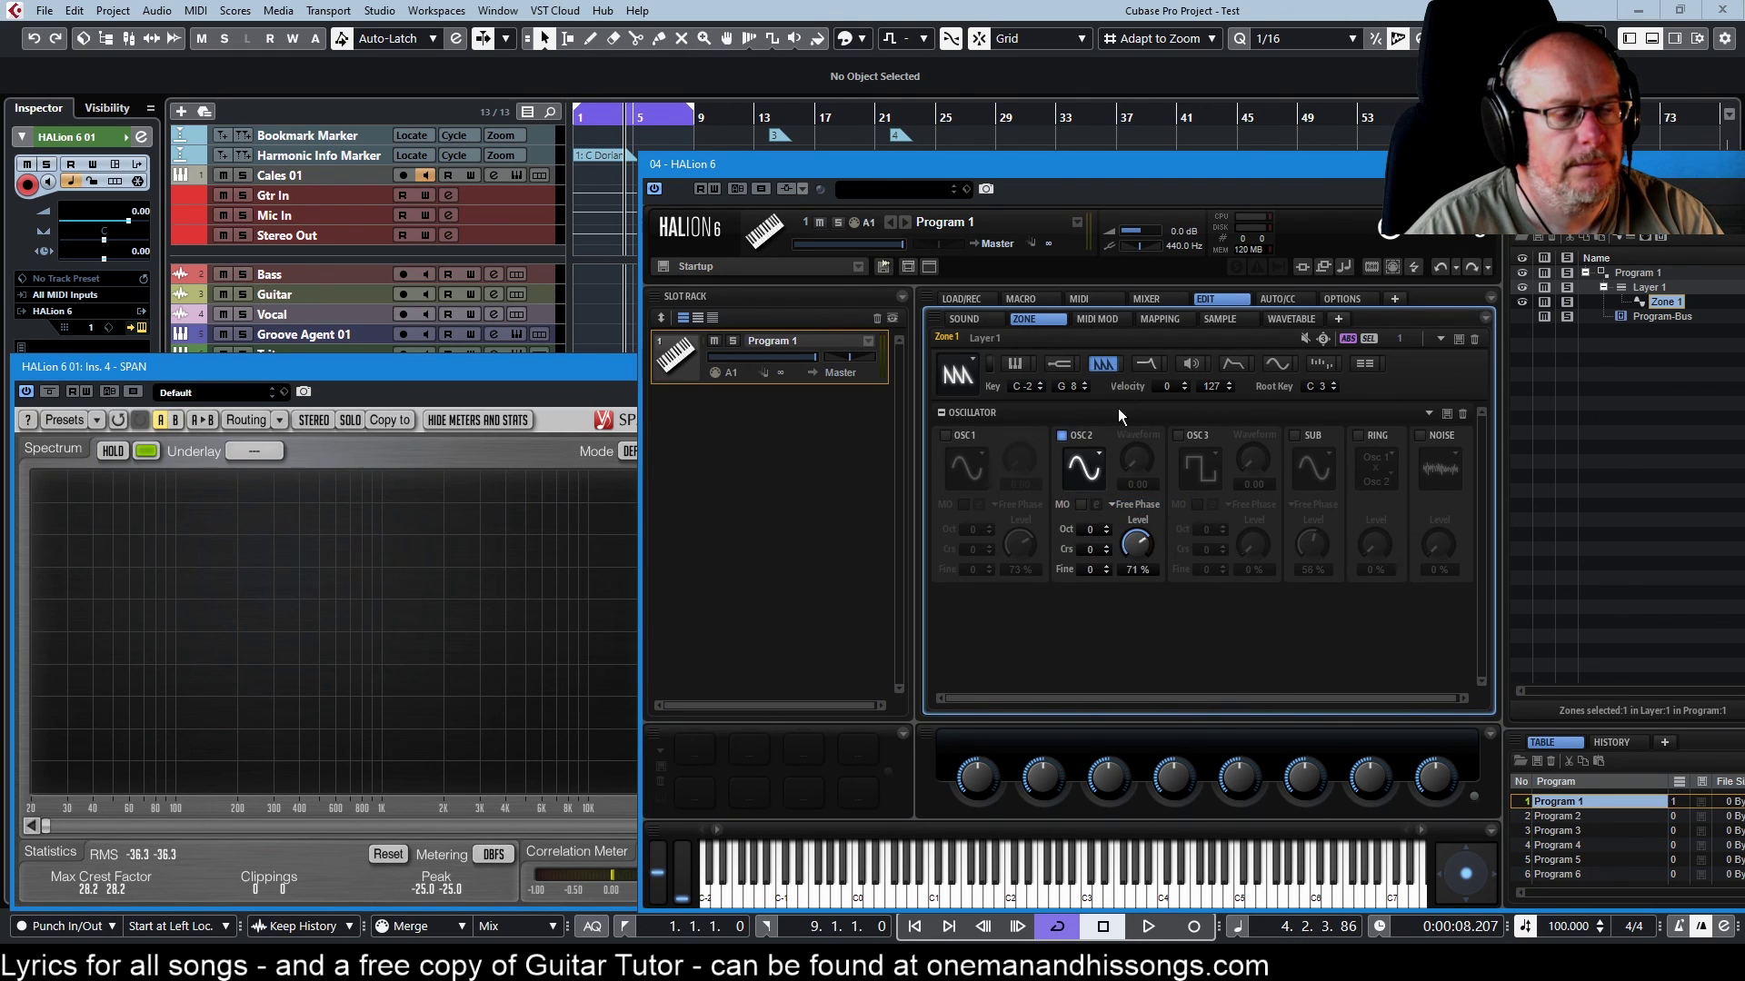
pyautogui.click(1107, 527)
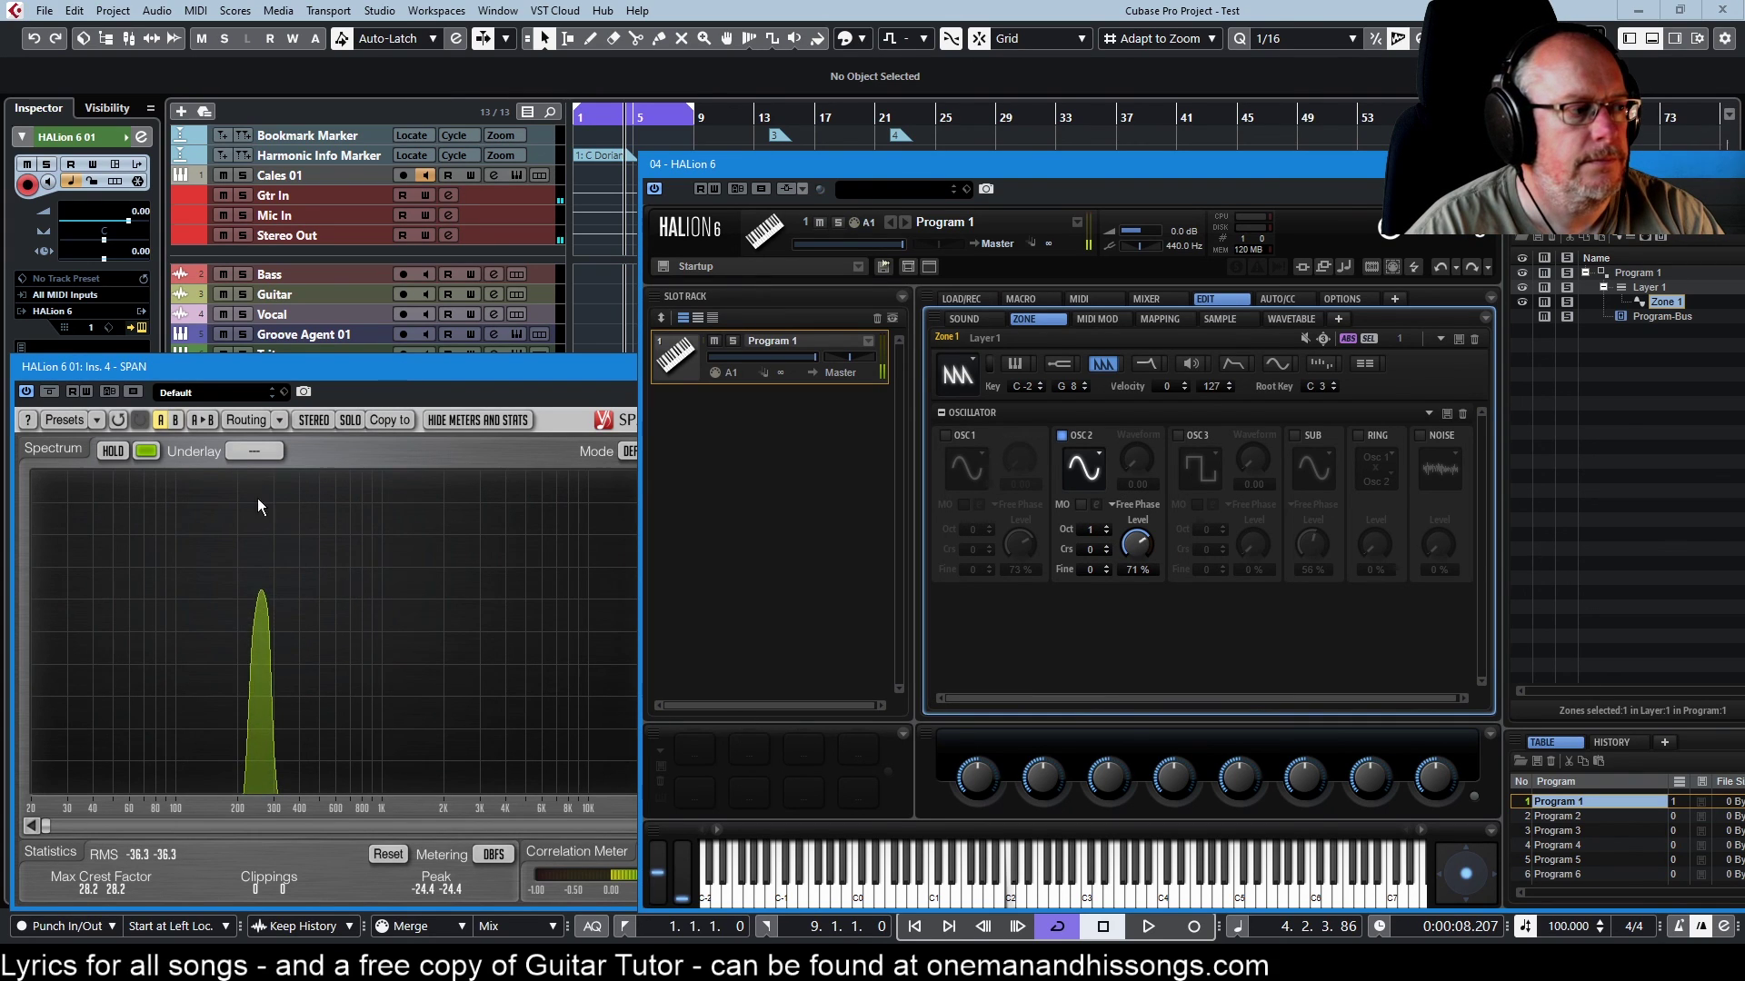
pyautogui.click(263, 604)
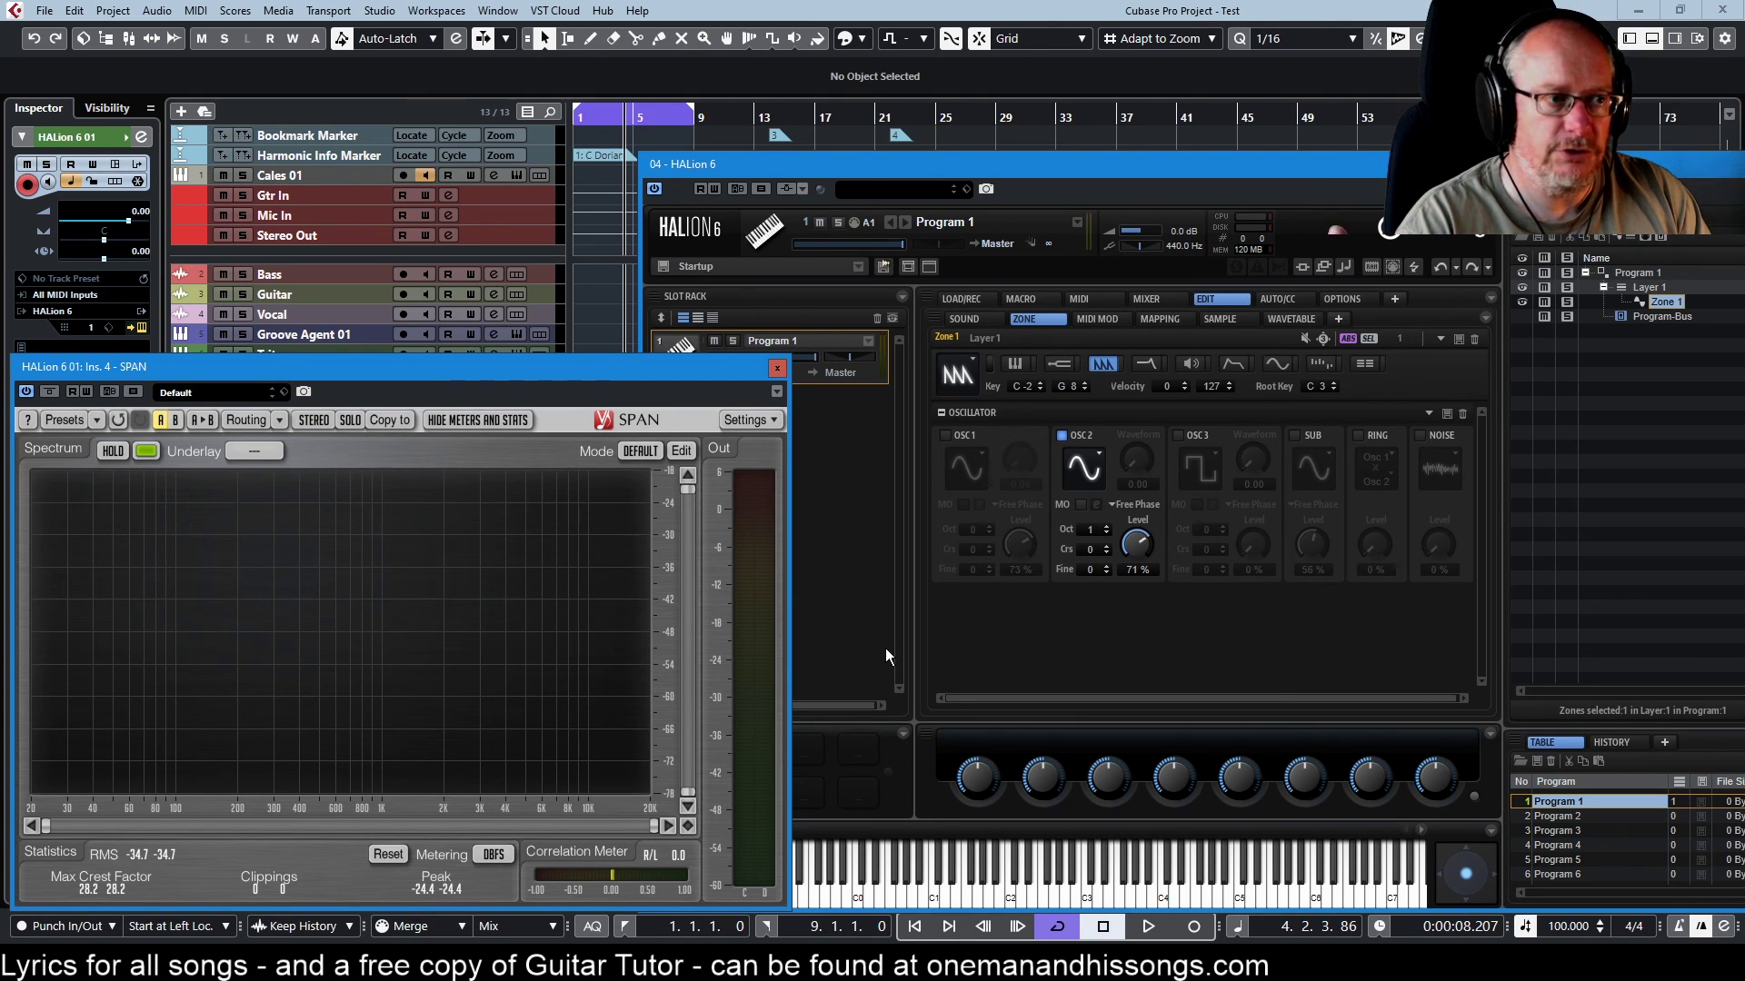
pyautogui.click(886, 653)
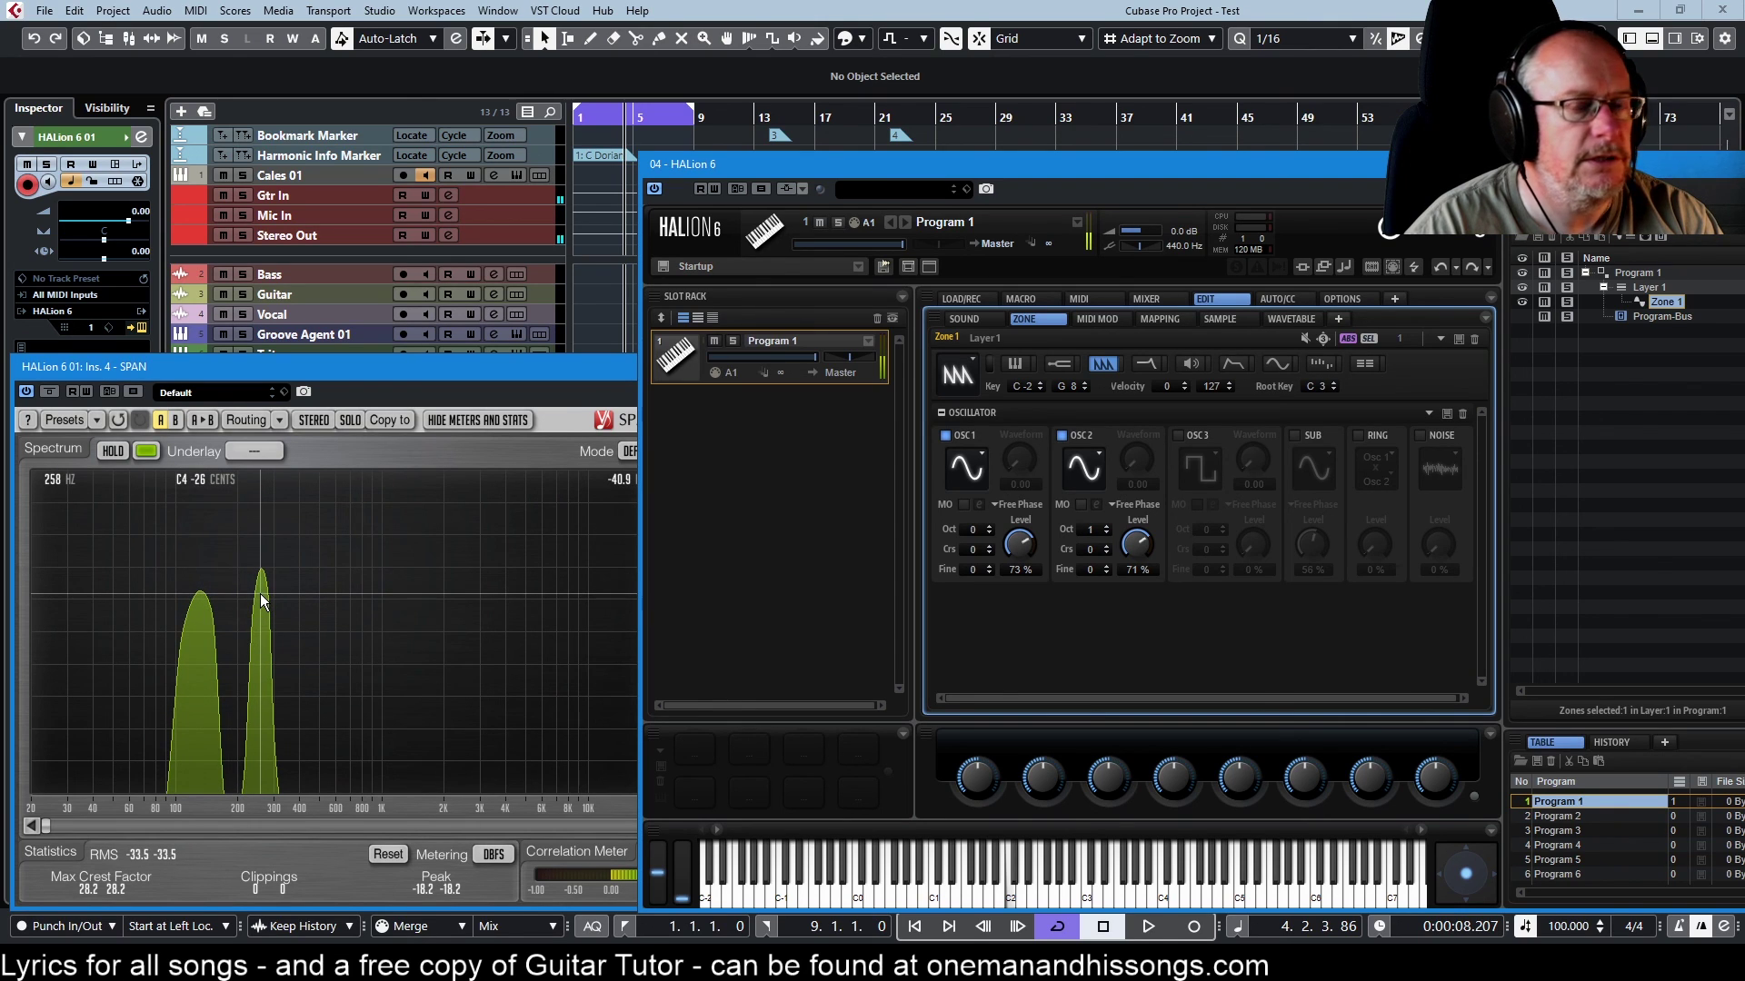
# - Turn on ring modulation at 53% level with sources Osc 1 x Osc 3
pyautogui.click(1358, 435)
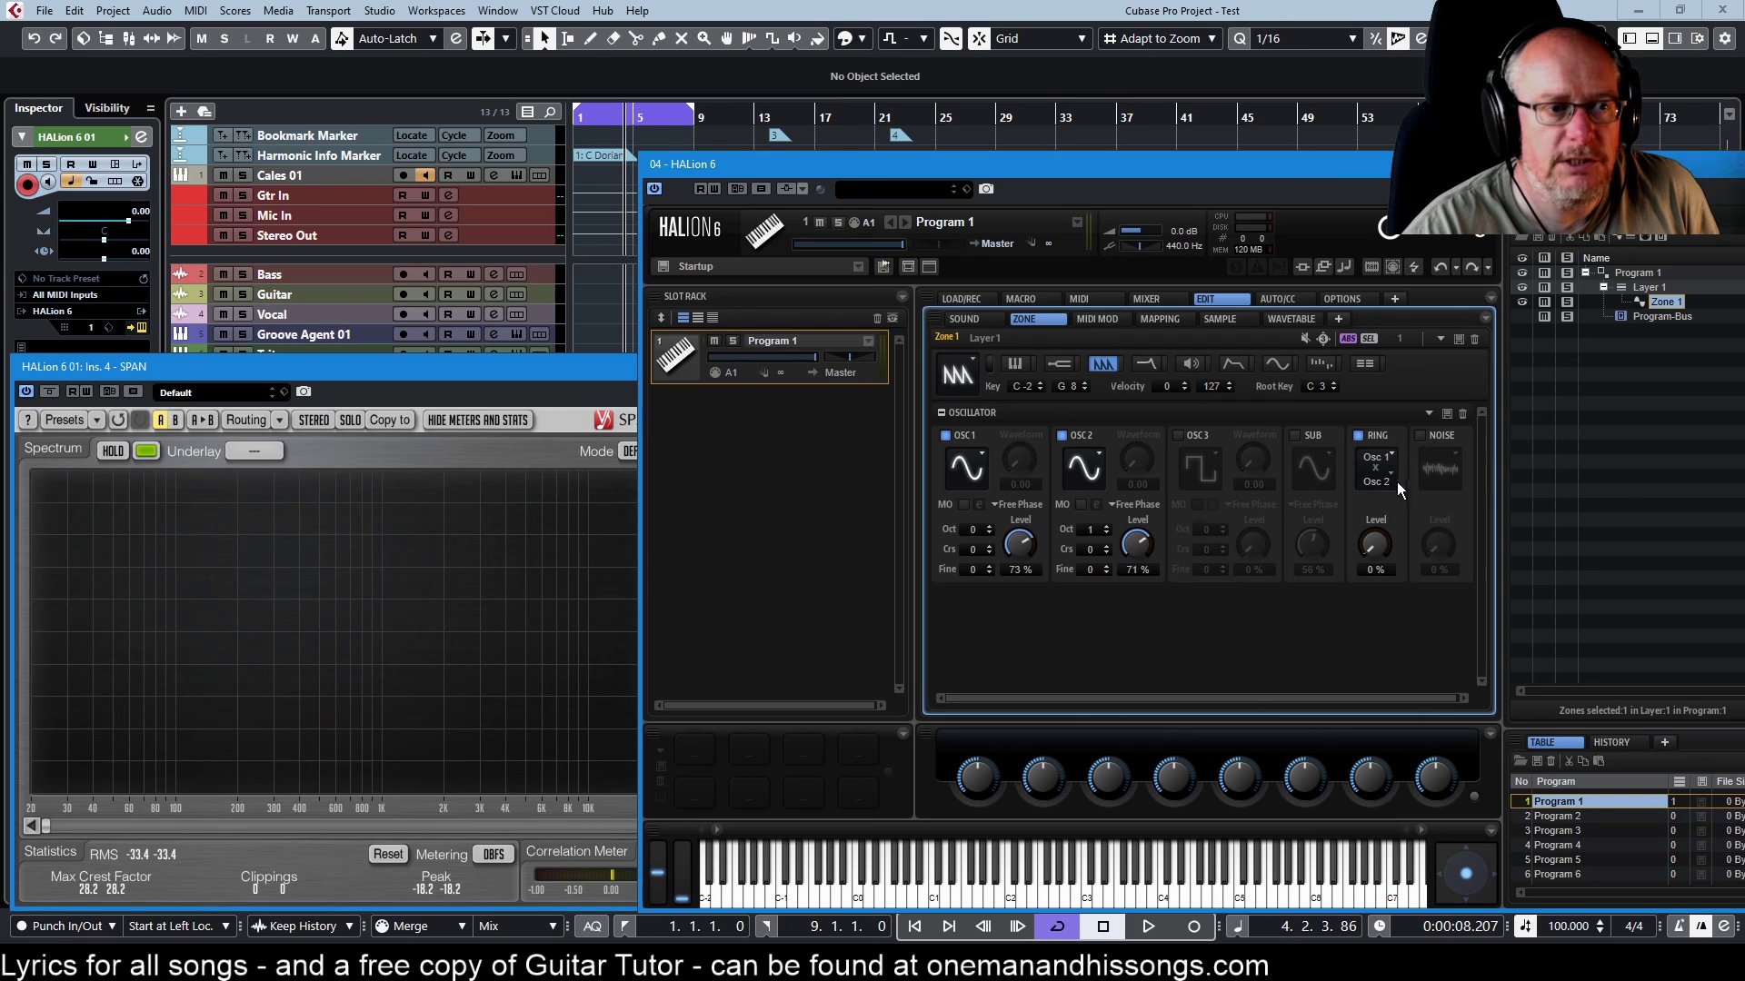
pyautogui.moveTo(1380, 545); pyautogui.dragTo(1372, 474)
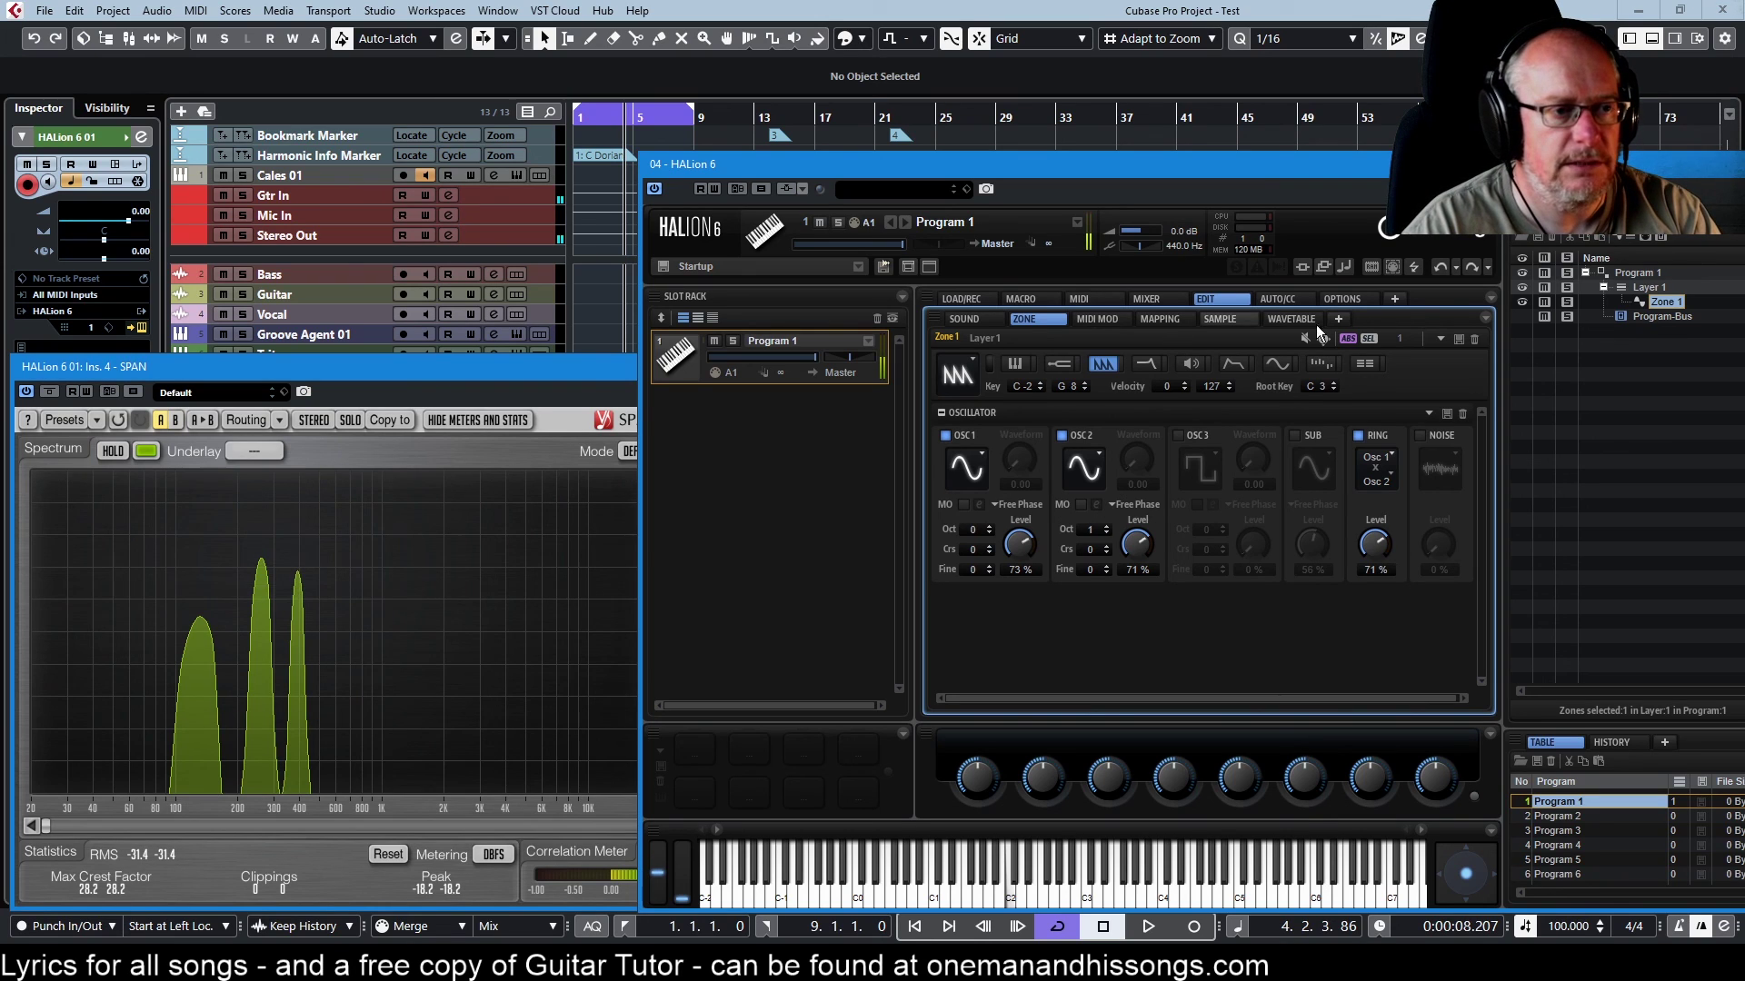
pyautogui.click(1392, 456)
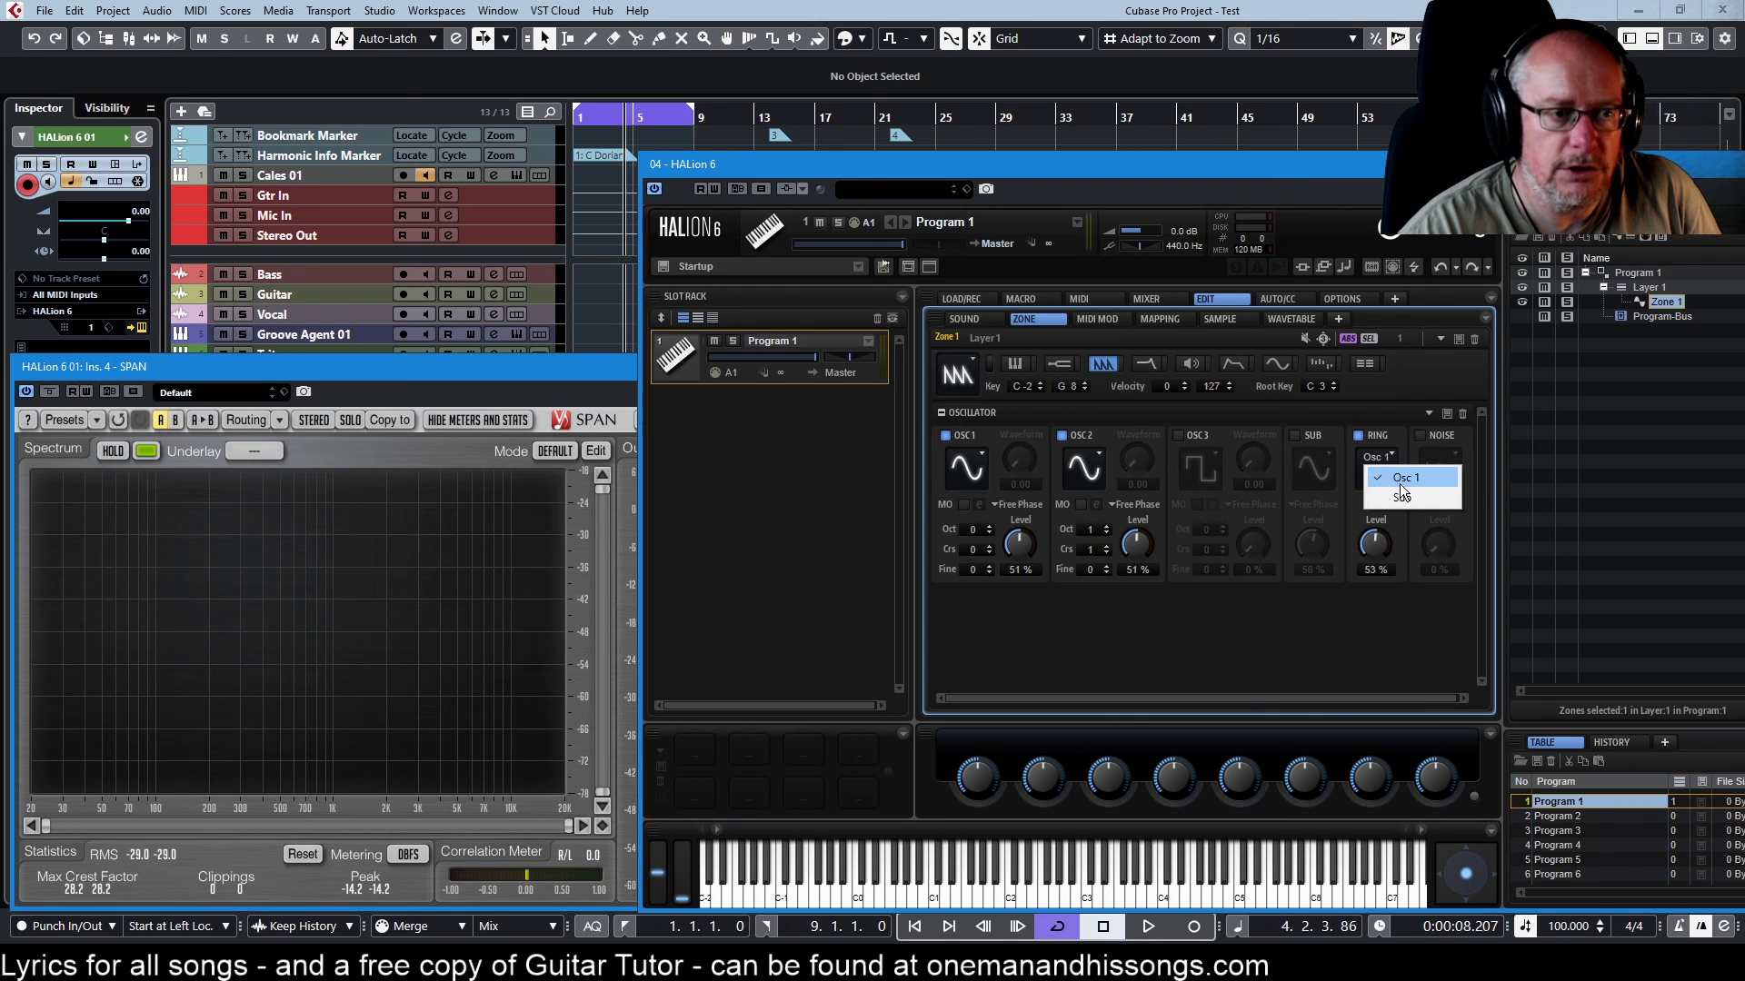
pyautogui.click(1389, 602)
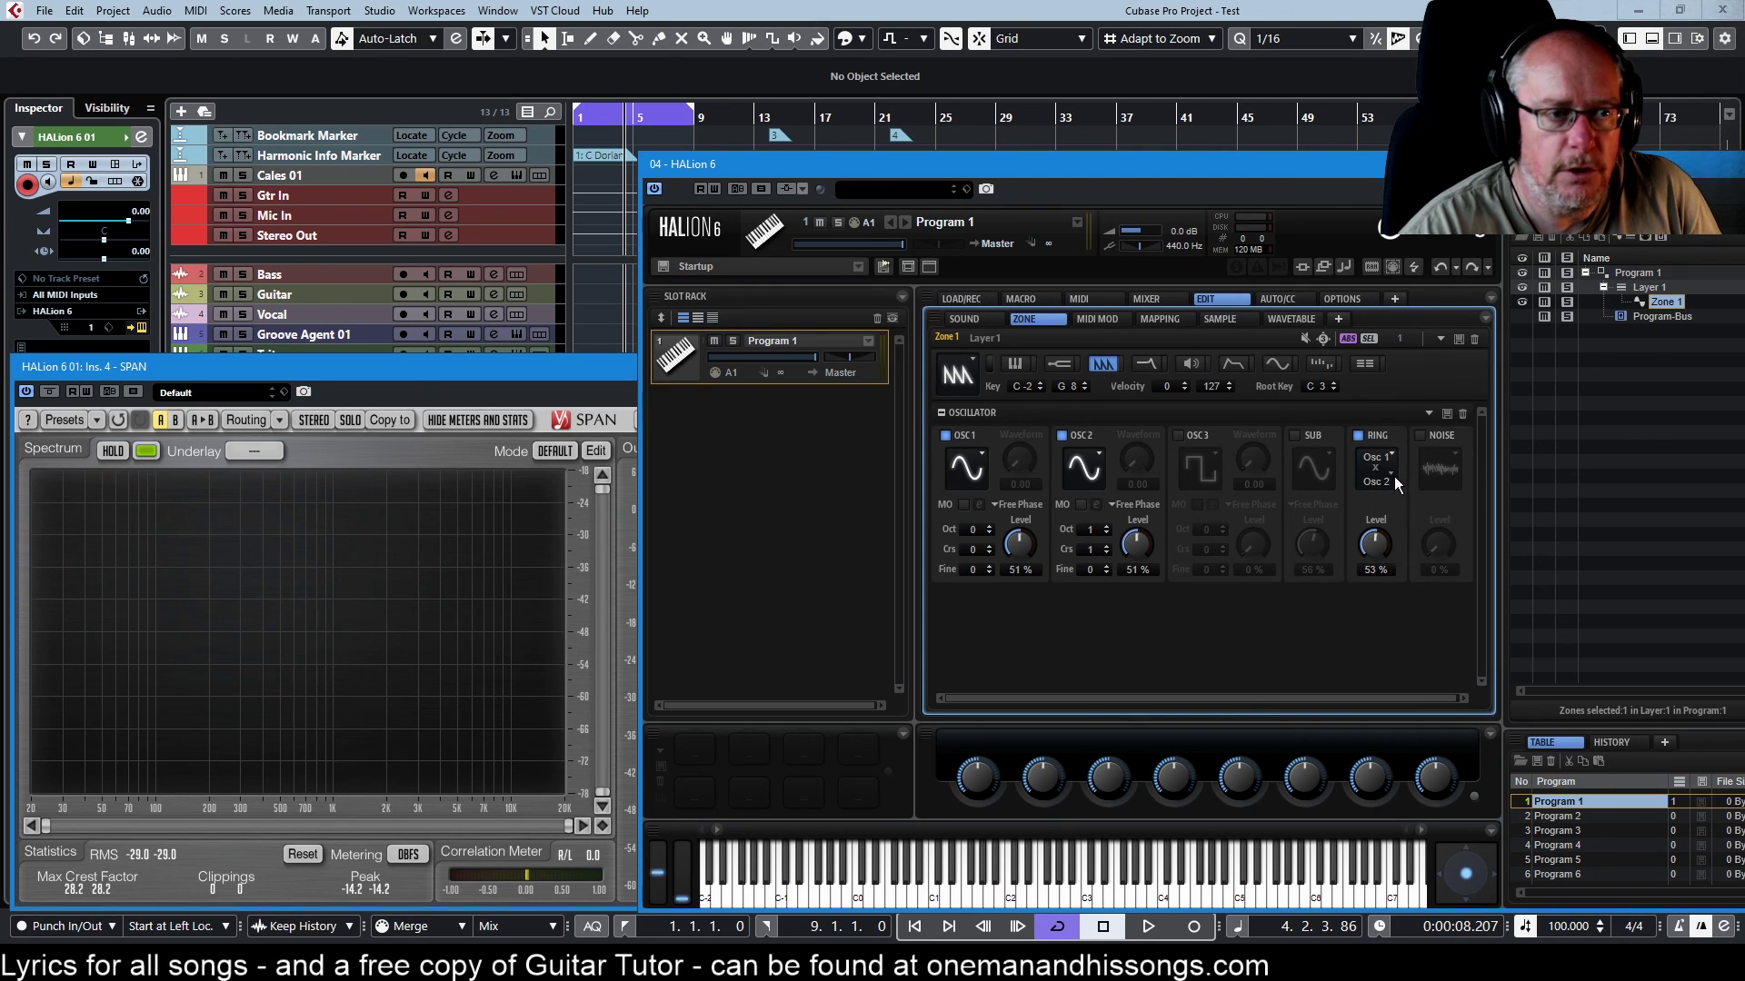
pyautogui.click(1390, 479)
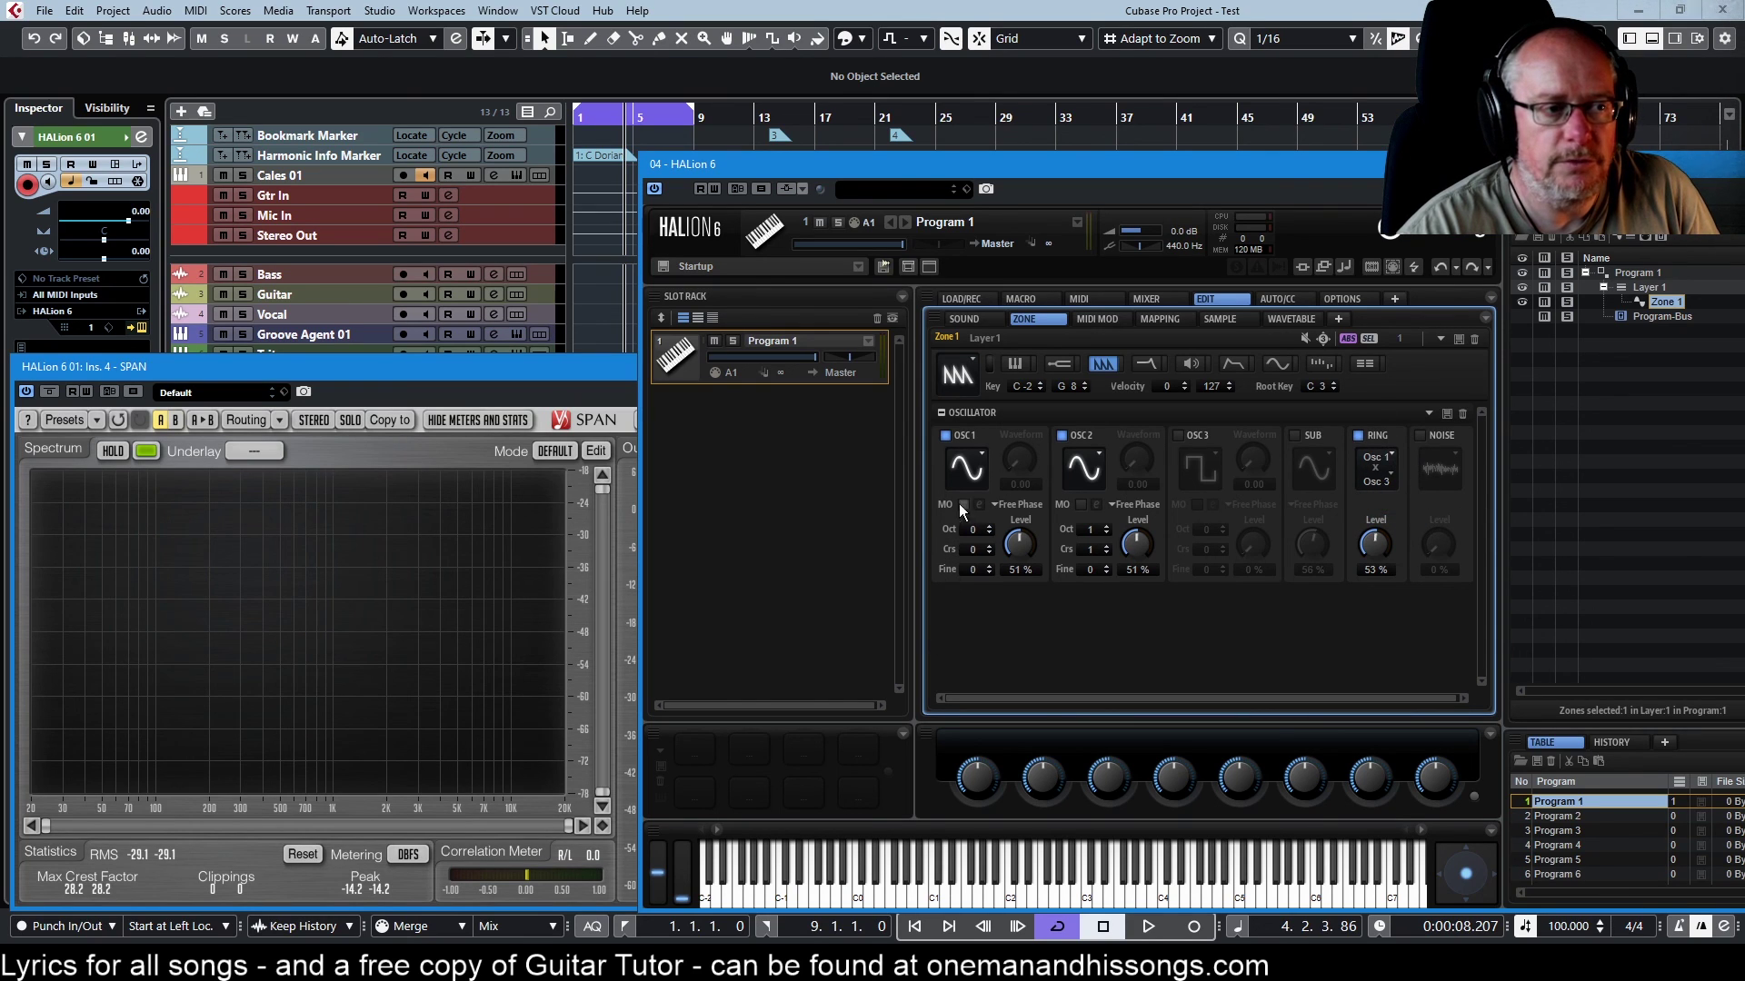
# - Enable oscillator 3 at 55% level and raise the ring level to 100%, then 76%
pyautogui.click(1179, 436)
pyautogui.moveTo(1251, 539); pyautogui.dragTo(1251, 509)
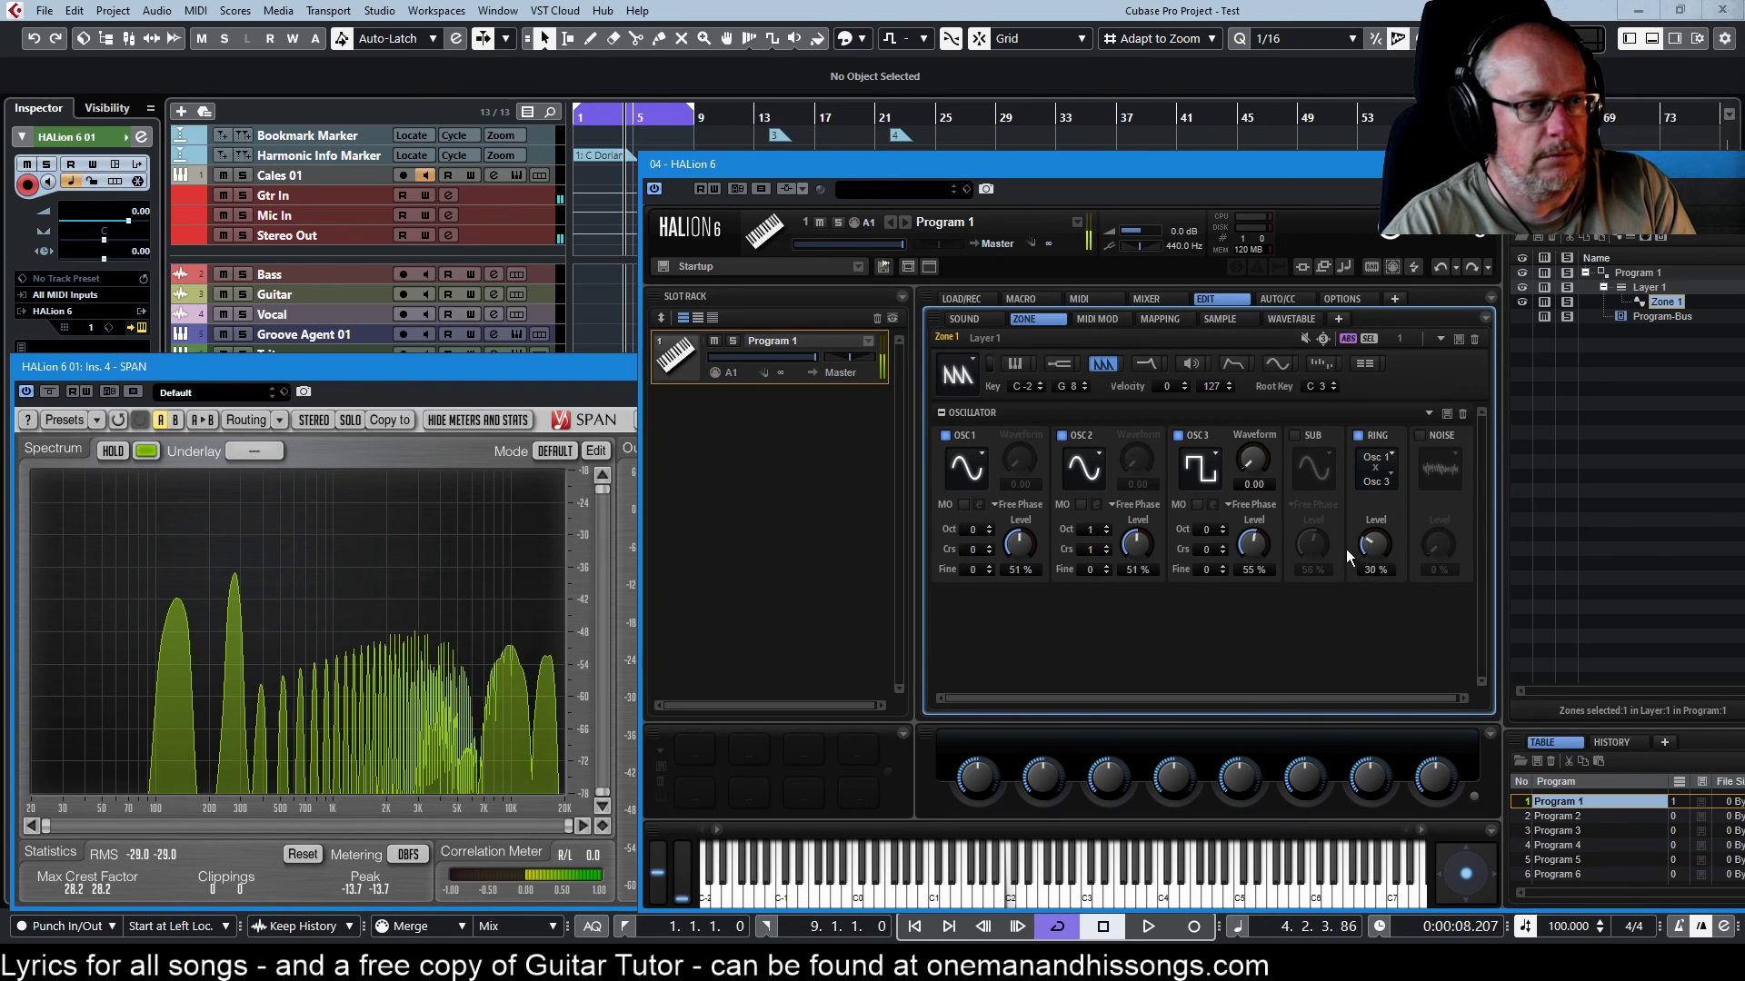
pyautogui.moveTo(1344, 487); pyautogui.dragTo(1368, 361)
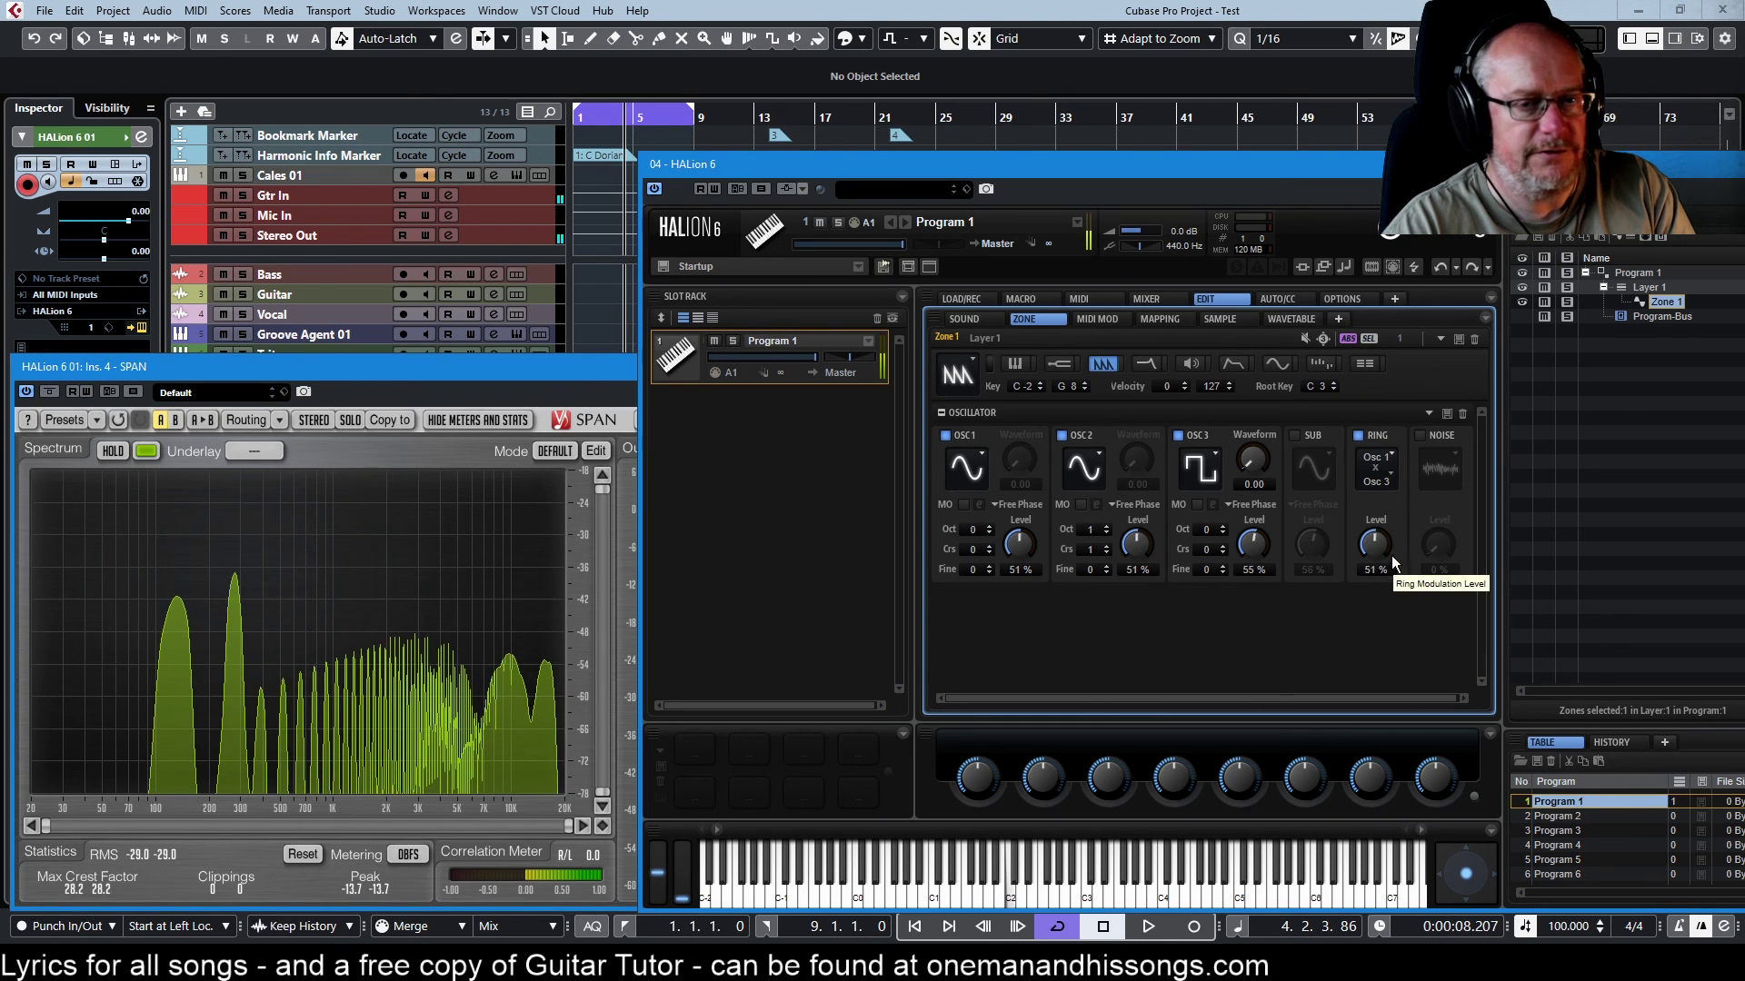
pyautogui.moveTo(1392, 555); pyautogui.dragTo(1381, 500)
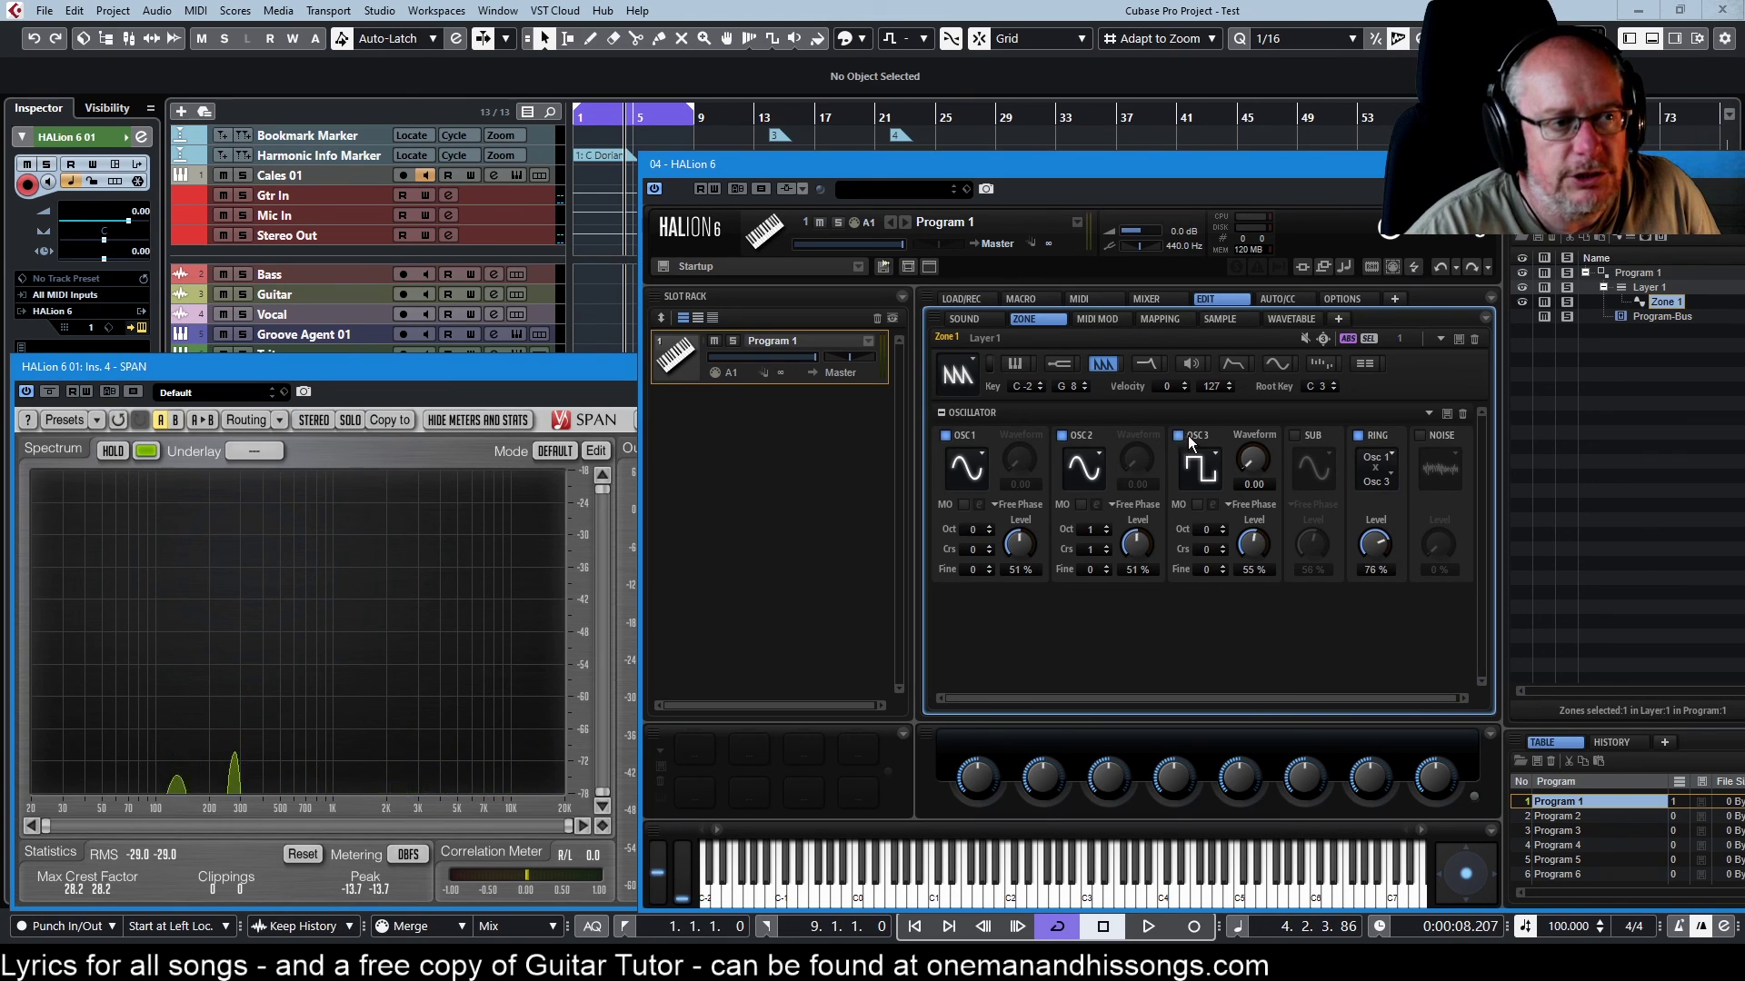
# - Turn oscillator 3 off, set the ring partner back to Osc 2, and ring level to 57%
pyautogui.click(1179, 436)
pyautogui.click(1388, 481)
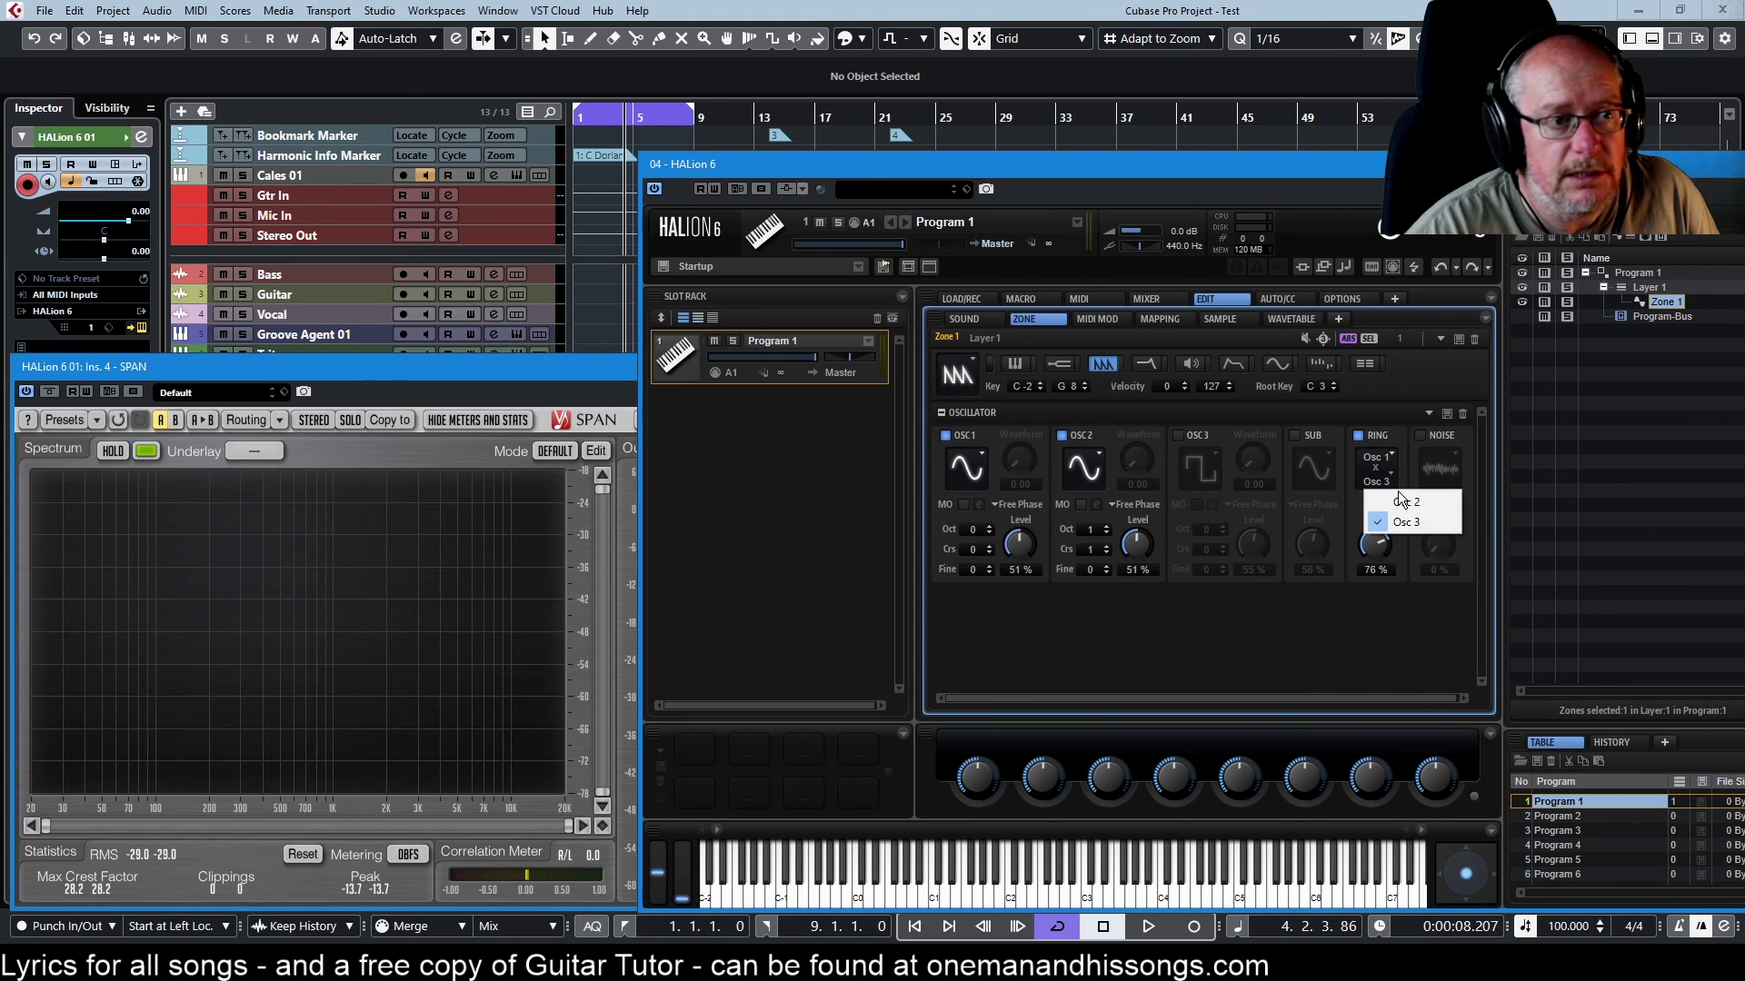
pyautogui.click(1399, 502)
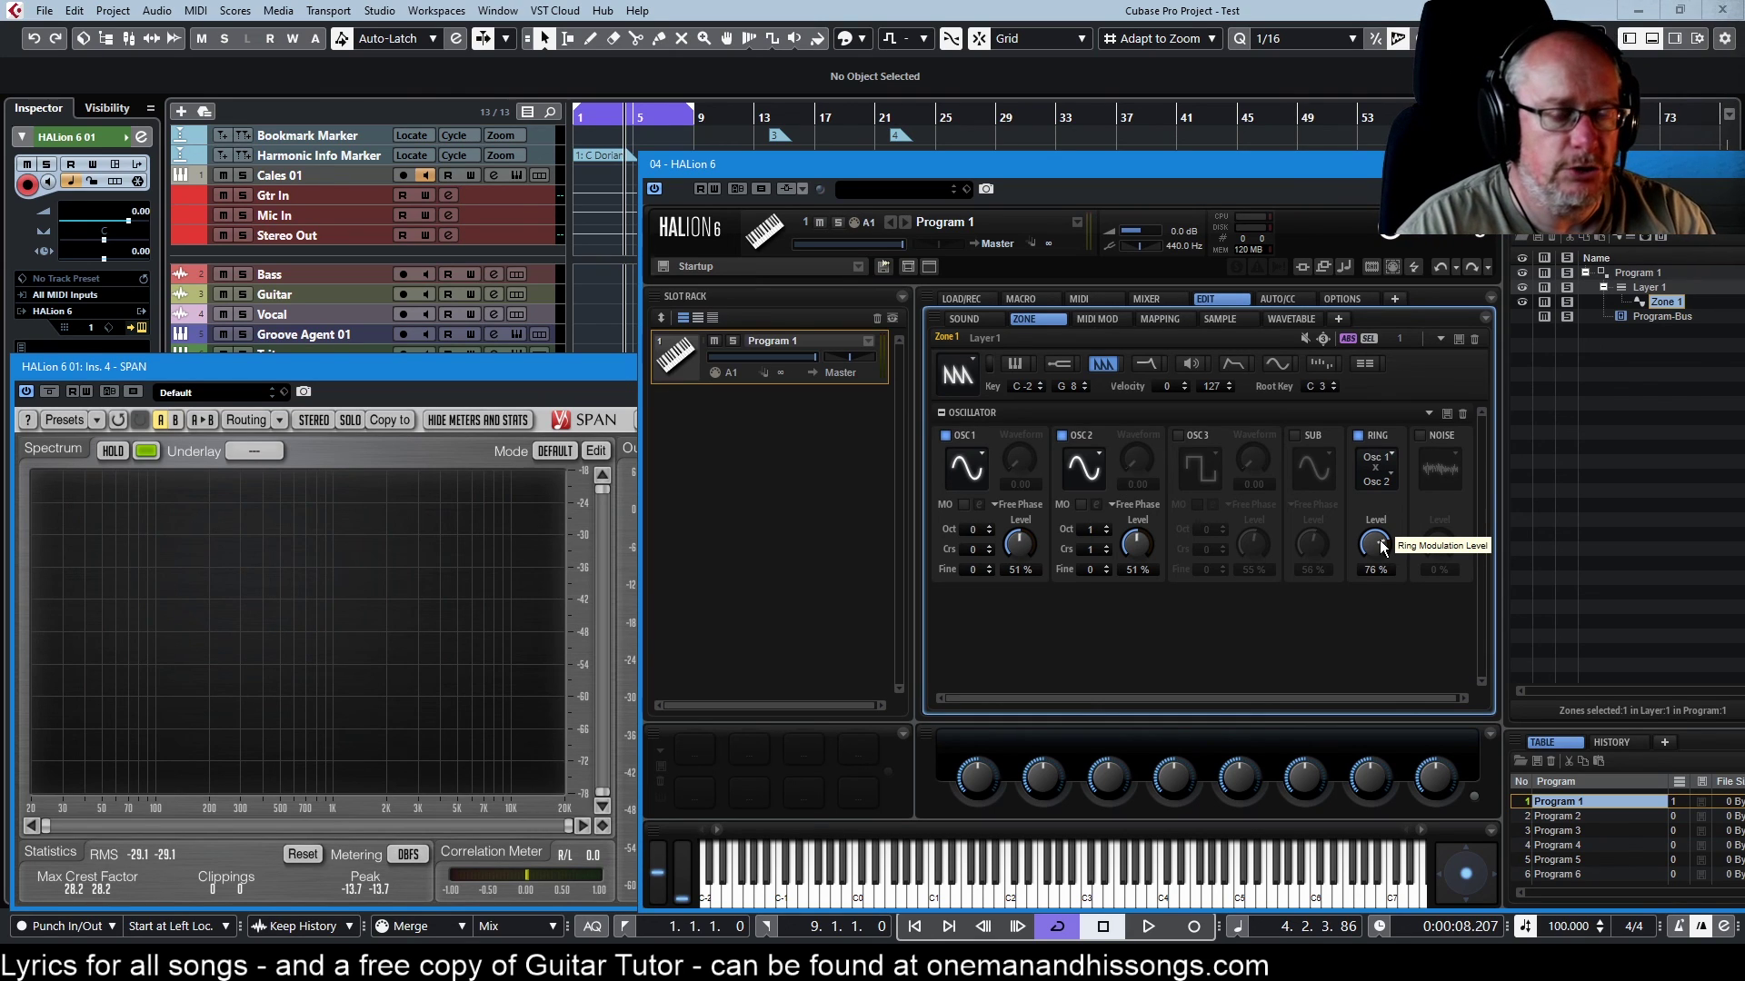
pyautogui.moveTo(1383, 546); pyautogui.dragTo(1361, 609)
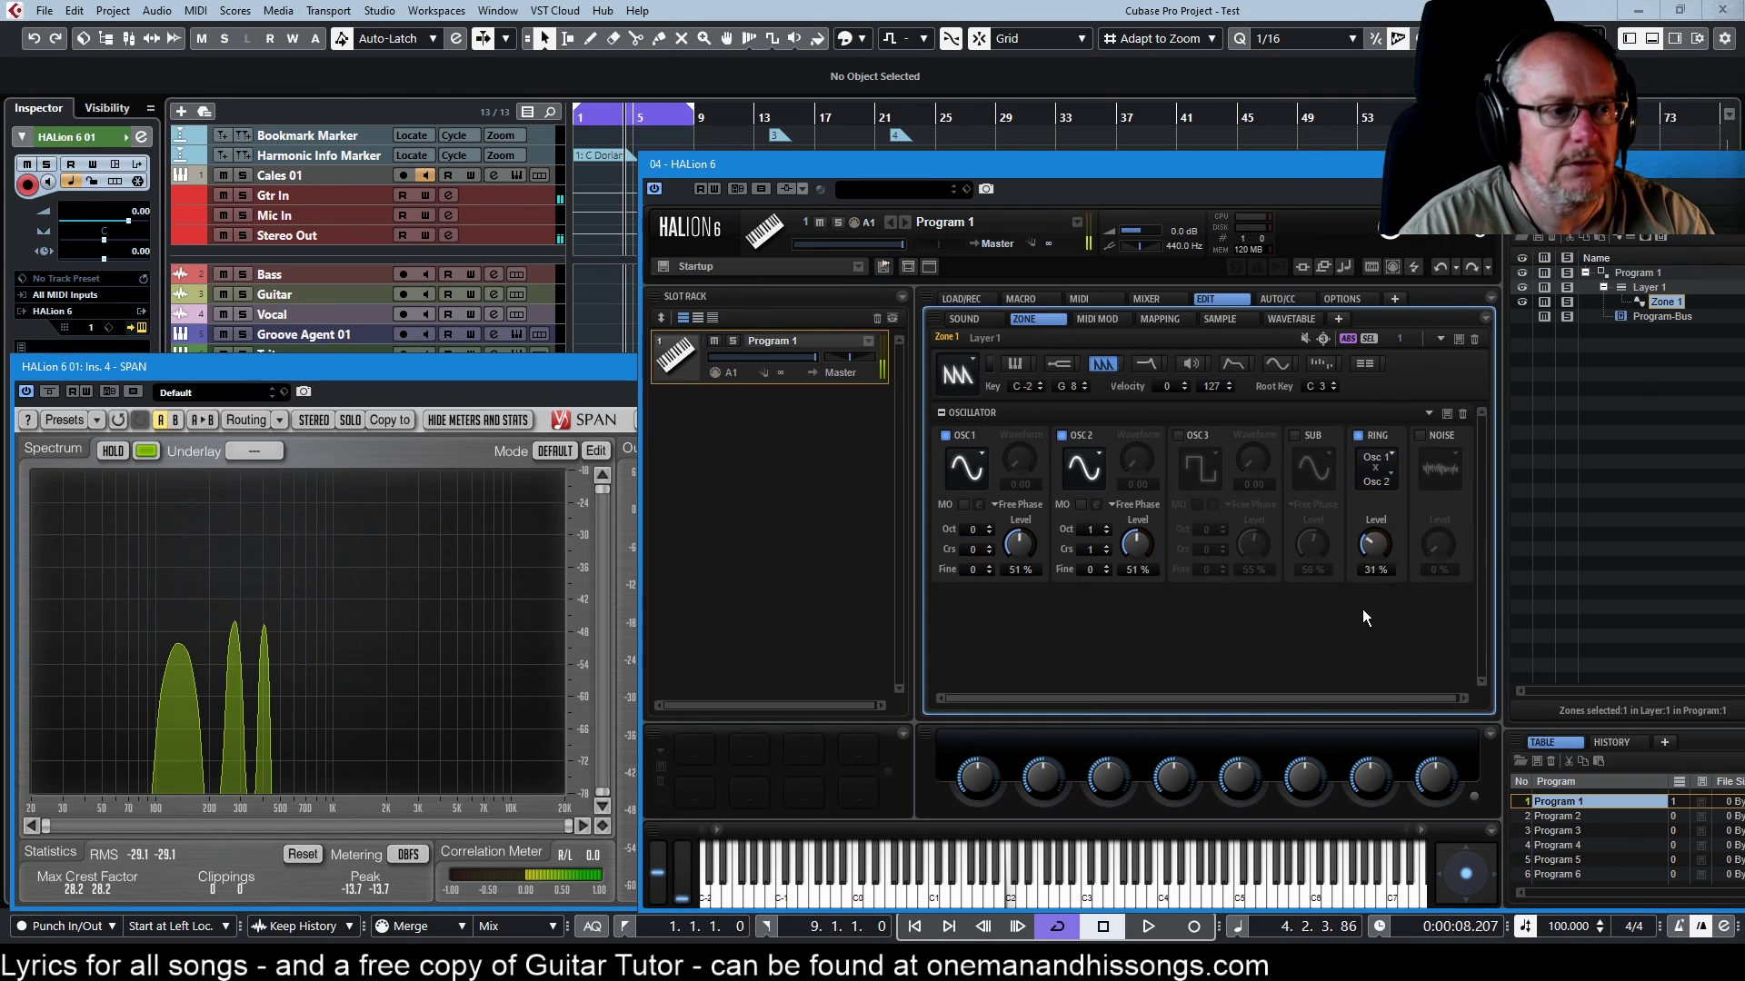
# - Set oscillators 1 and 2 to saw waves and lower oscillator 2 by one octave
pyautogui.click(979, 471)
pyautogui.click(1010, 545)
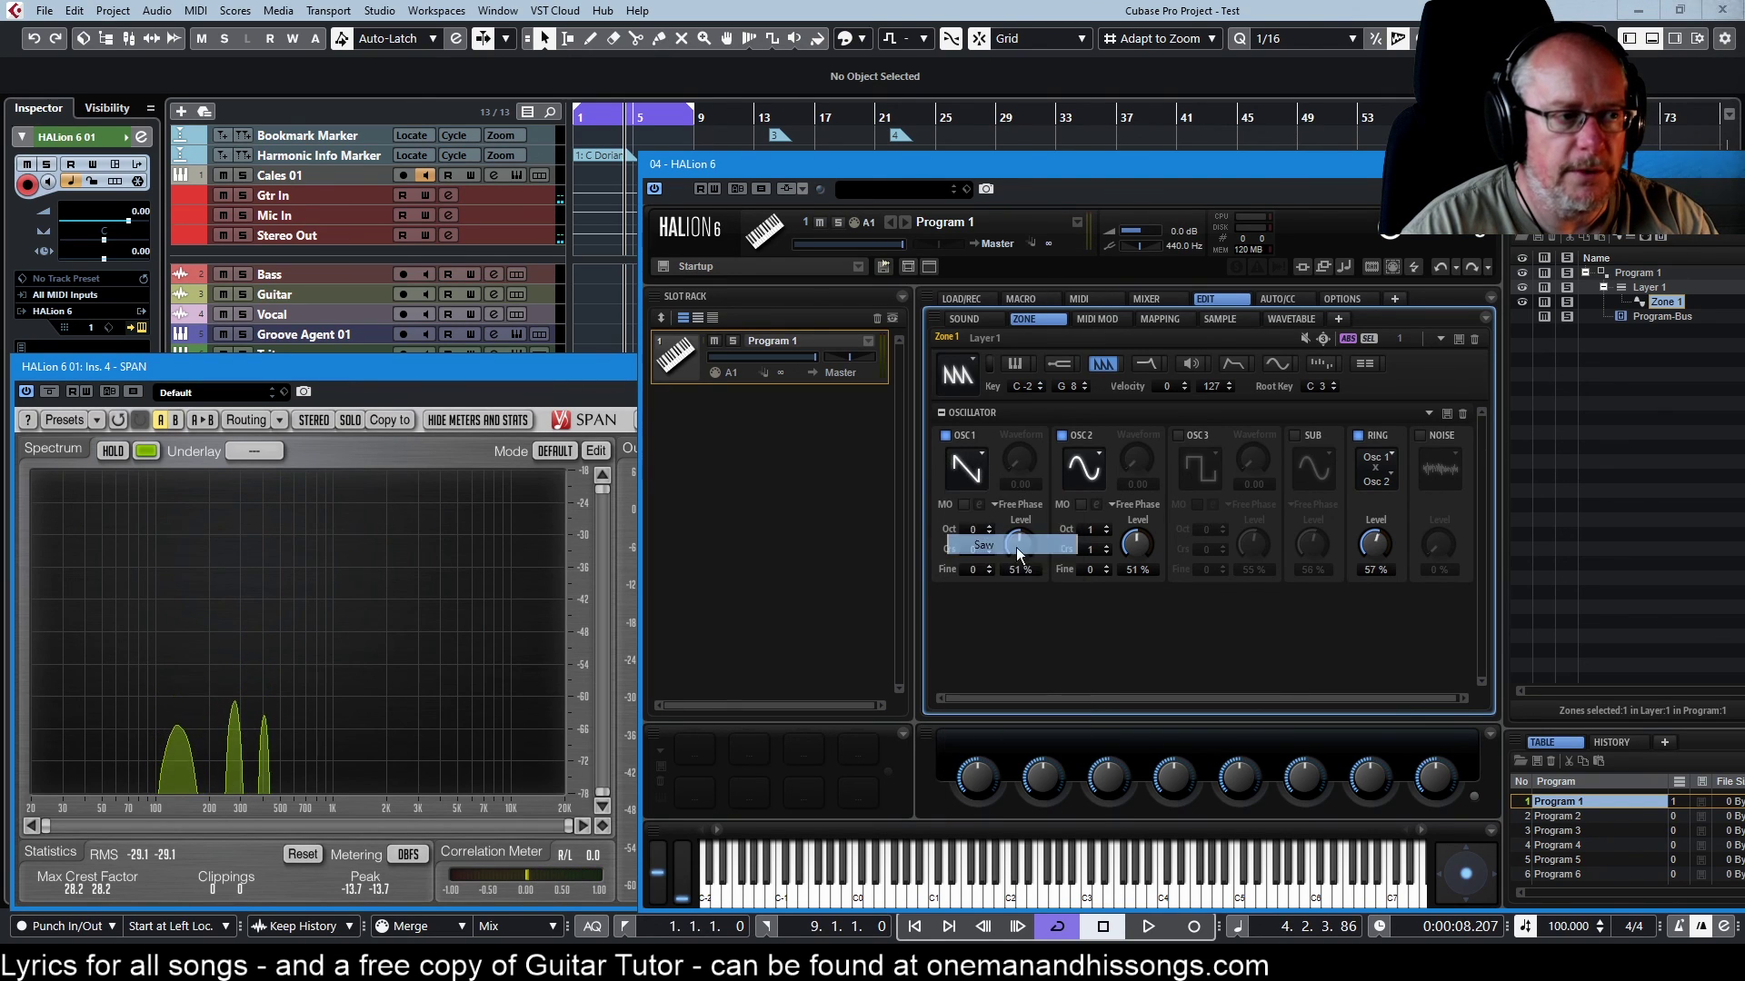
pyautogui.click(1086, 467)
pyautogui.click(1102, 546)
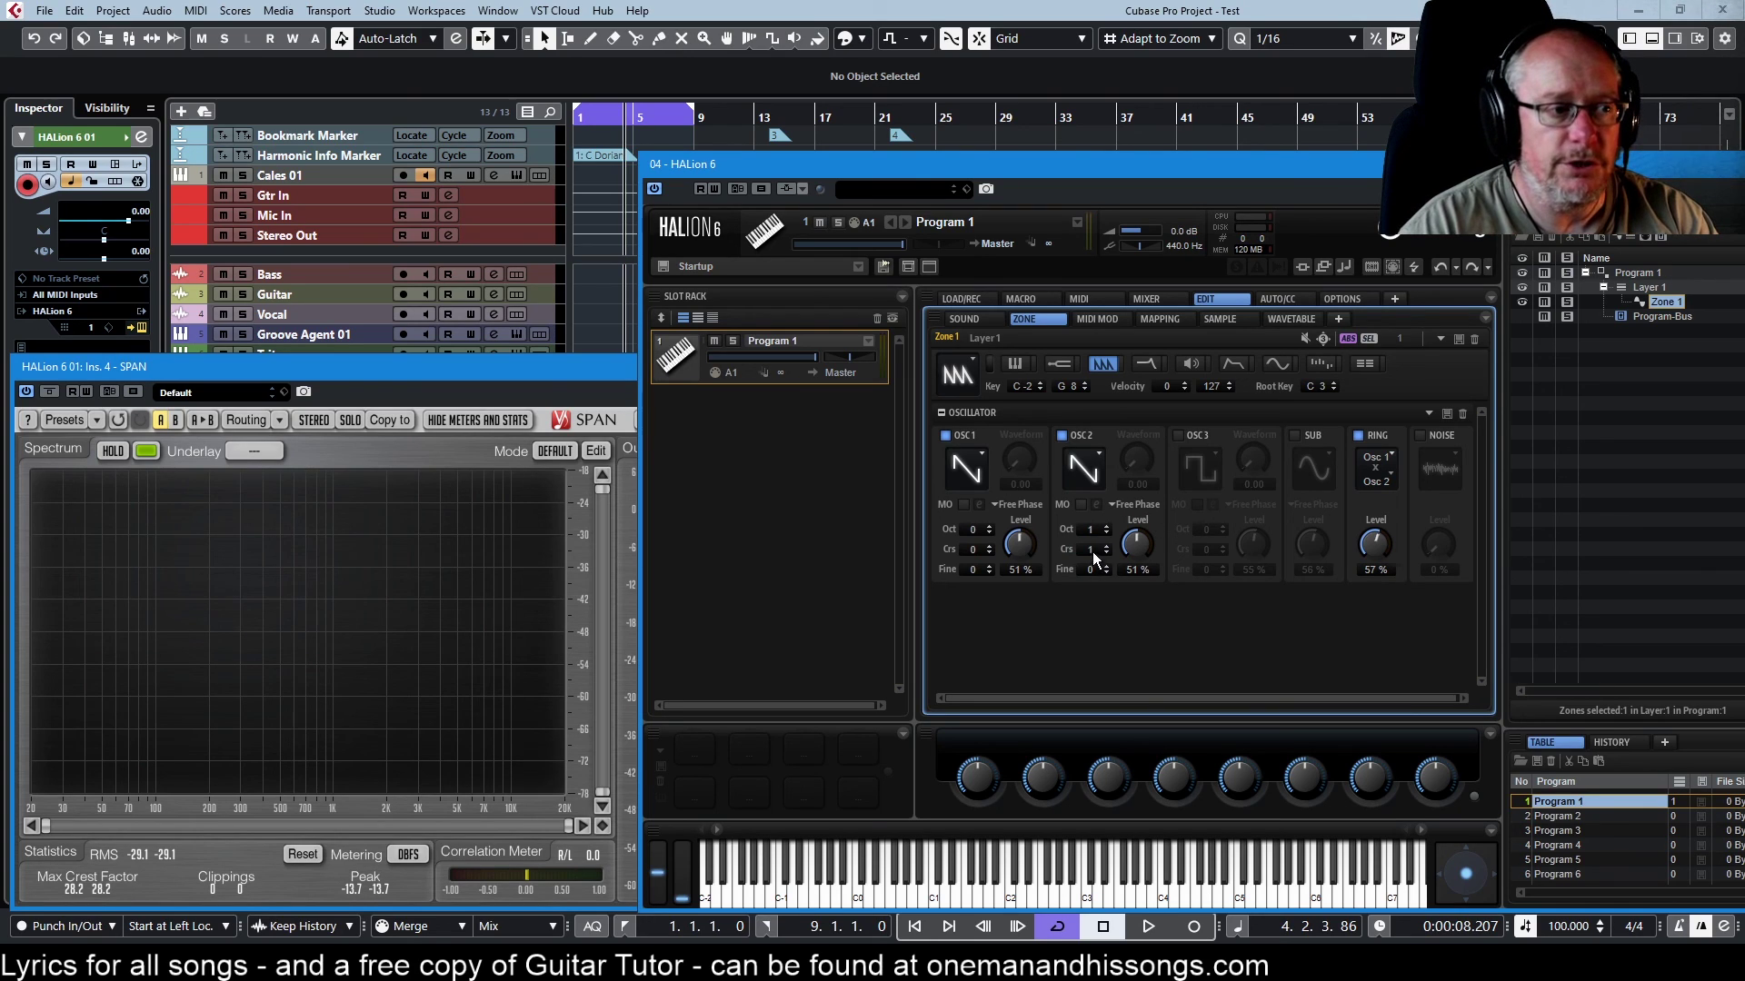
pyautogui.click(1105, 533)
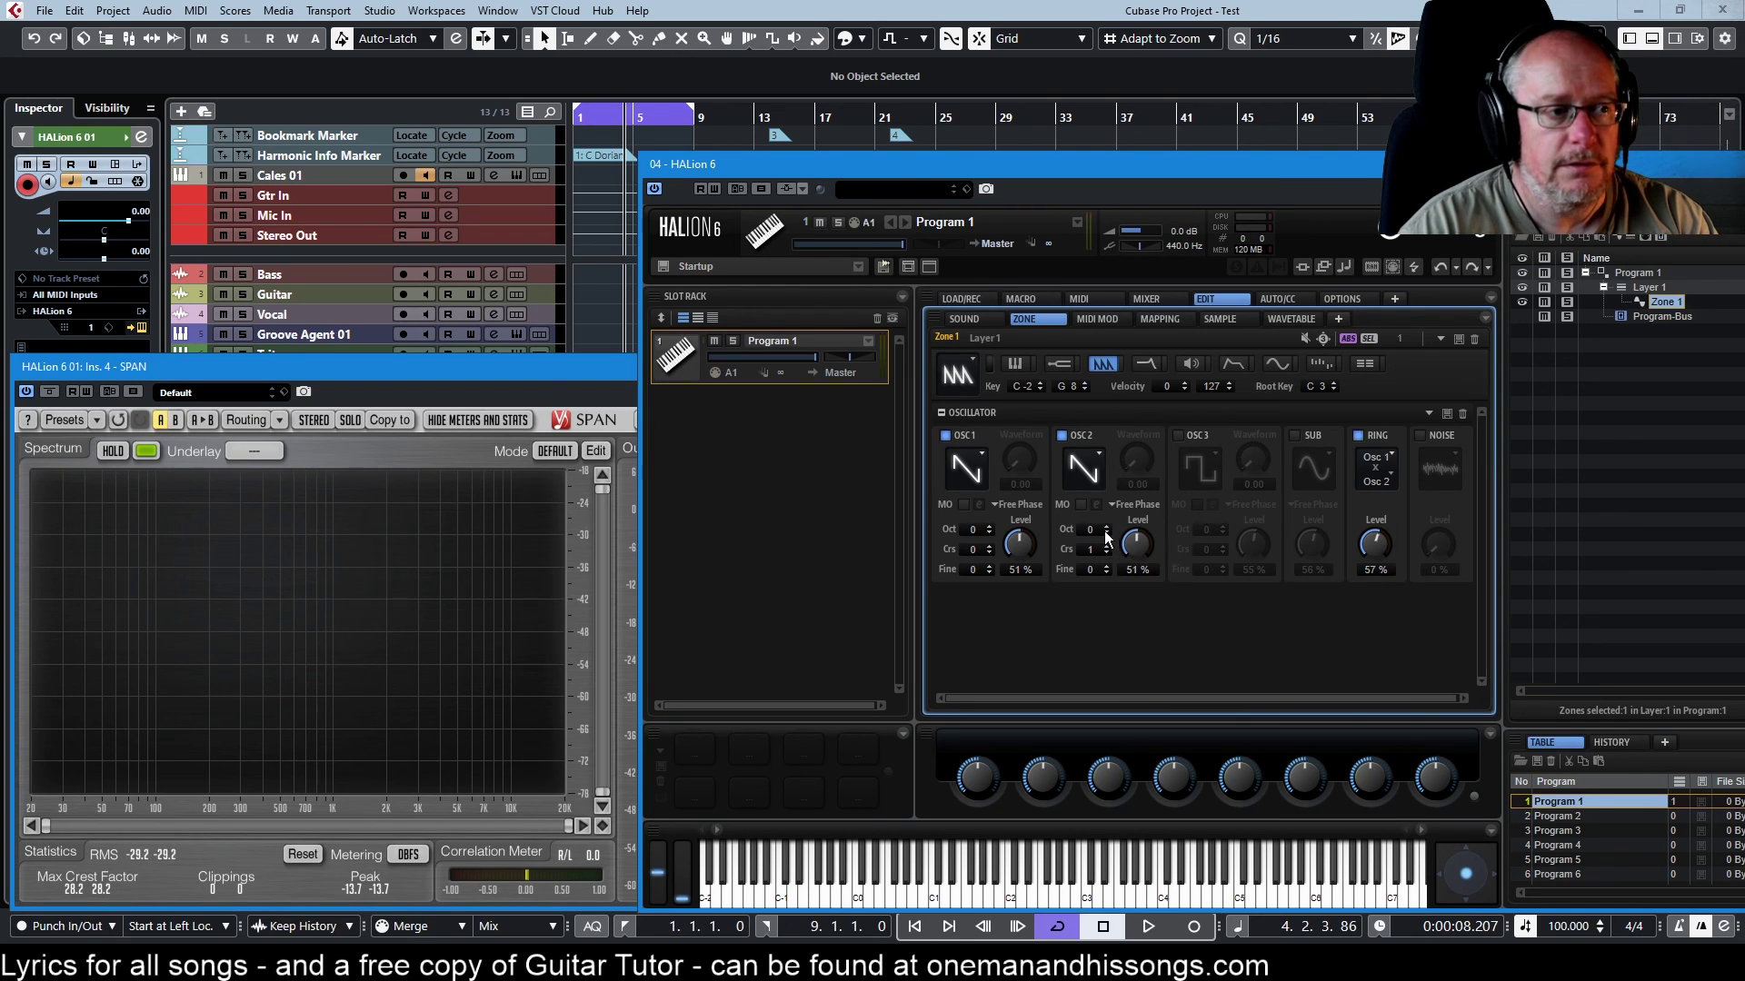
# - Sweep the ring modulation level and return it to 0%
pyautogui.moveTo(1379, 549); pyautogui.dragTo(1408, 663)
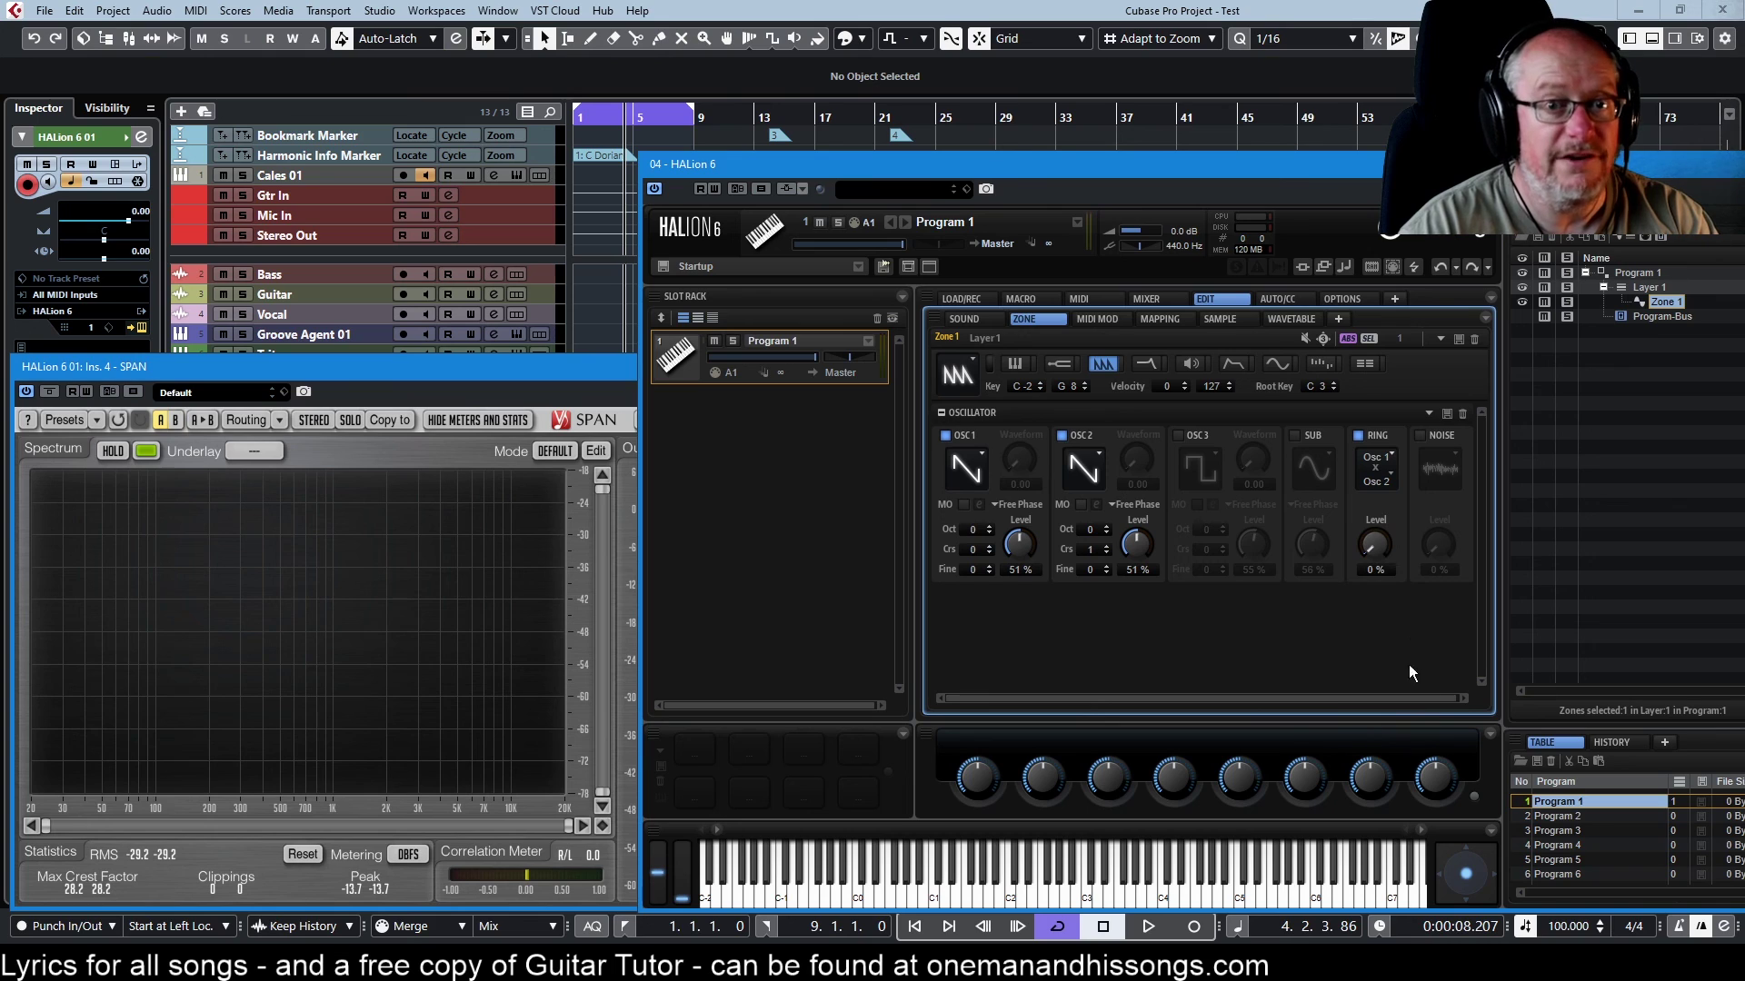
pyautogui.moveTo(1381, 547); pyautogui.dragTo(1382, 496)
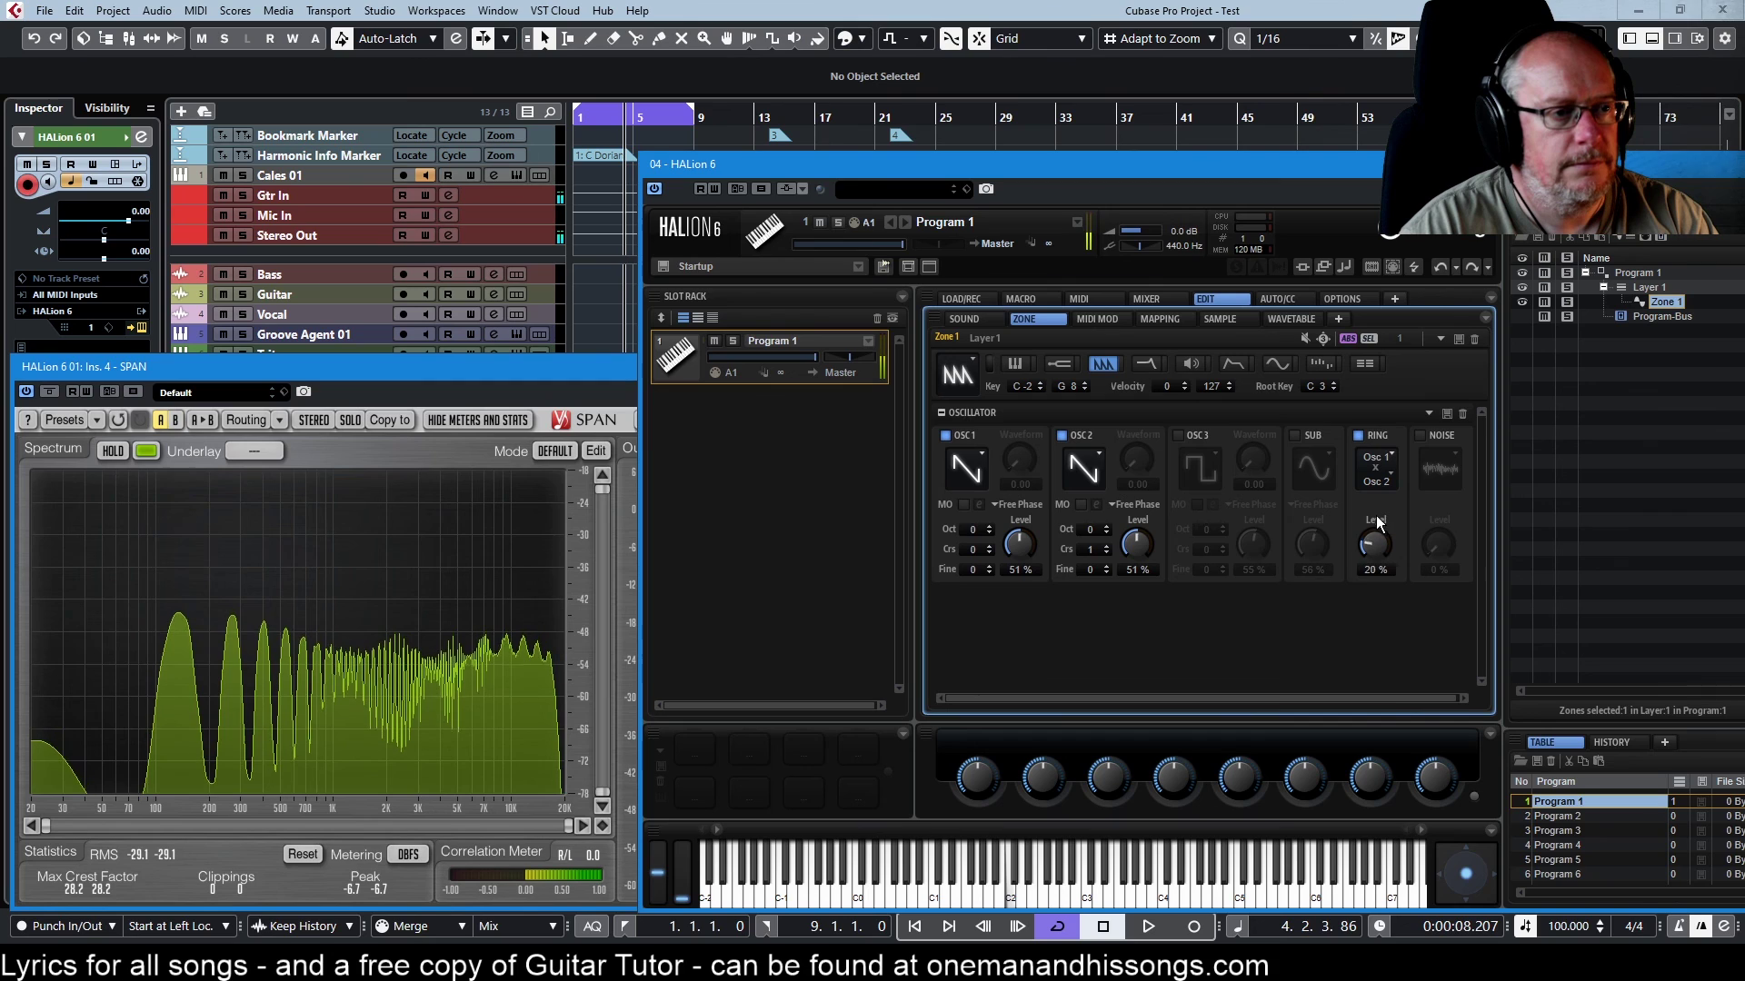
pyautogui.moveTo(1378, 522); pyautogui.dragTo(1363, 614)
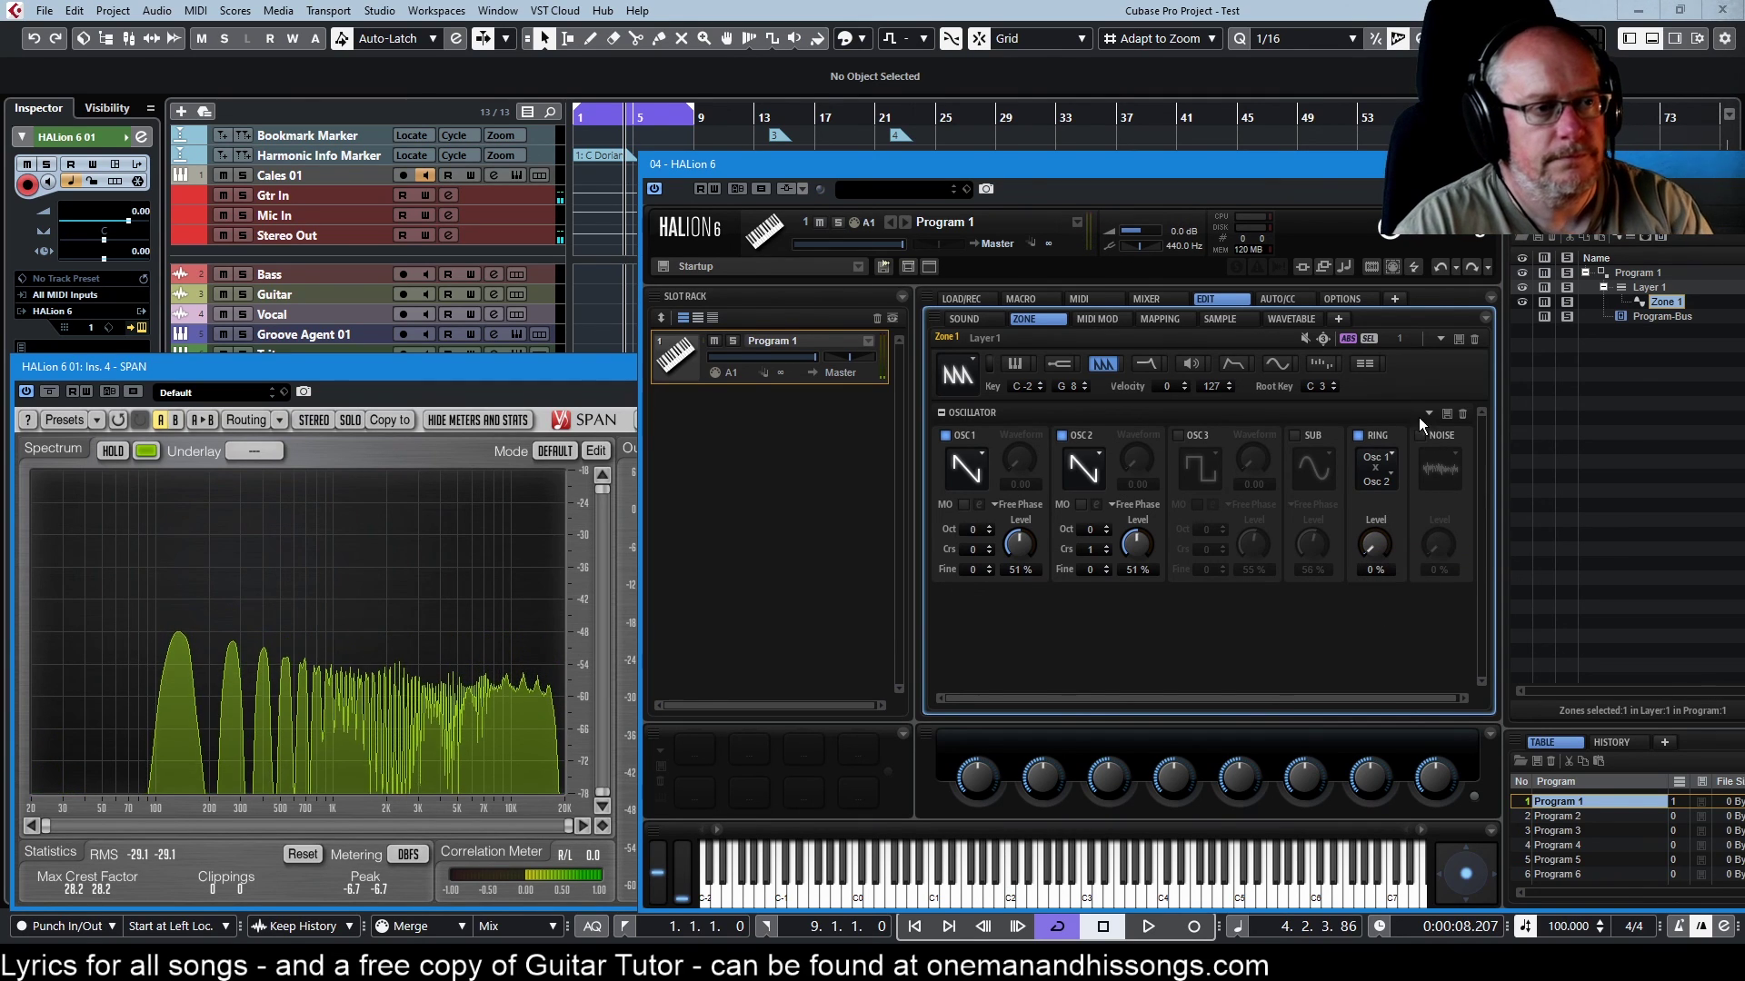
# - Turn off ring modulation and oscillators 1 and 2, then play Pink noise at 36% level
pyautogui.click(1358, 436)
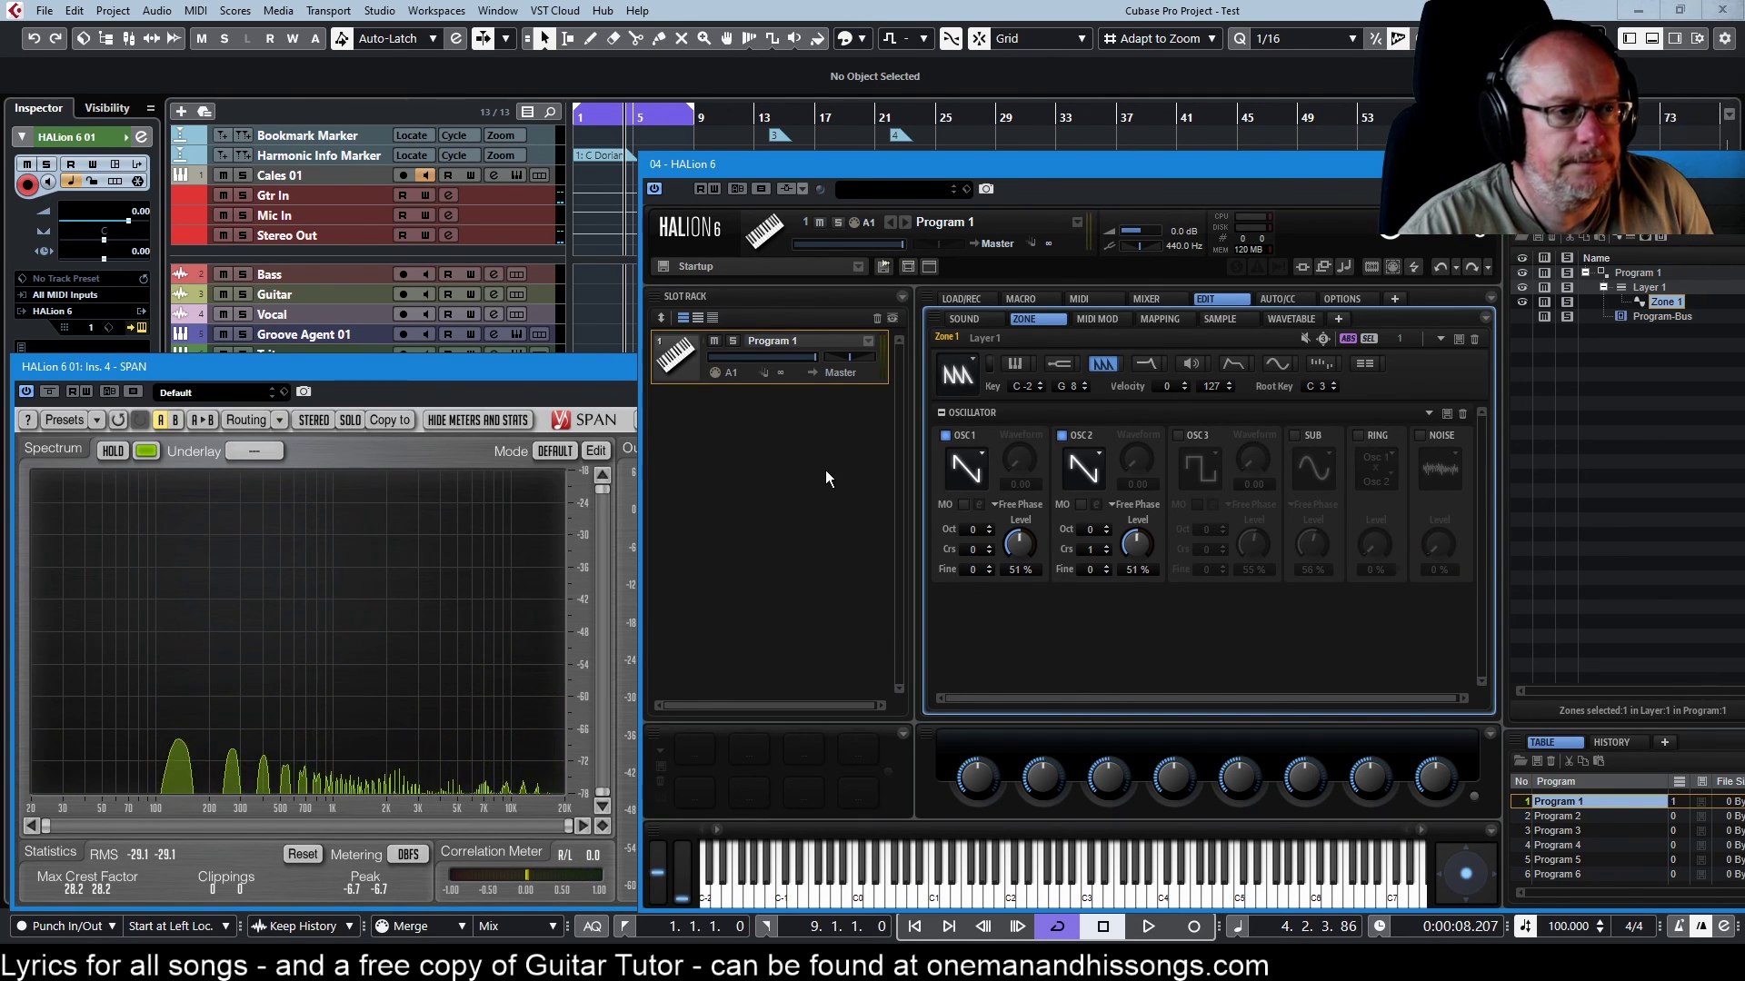
pyautogui.click(1060, 435)
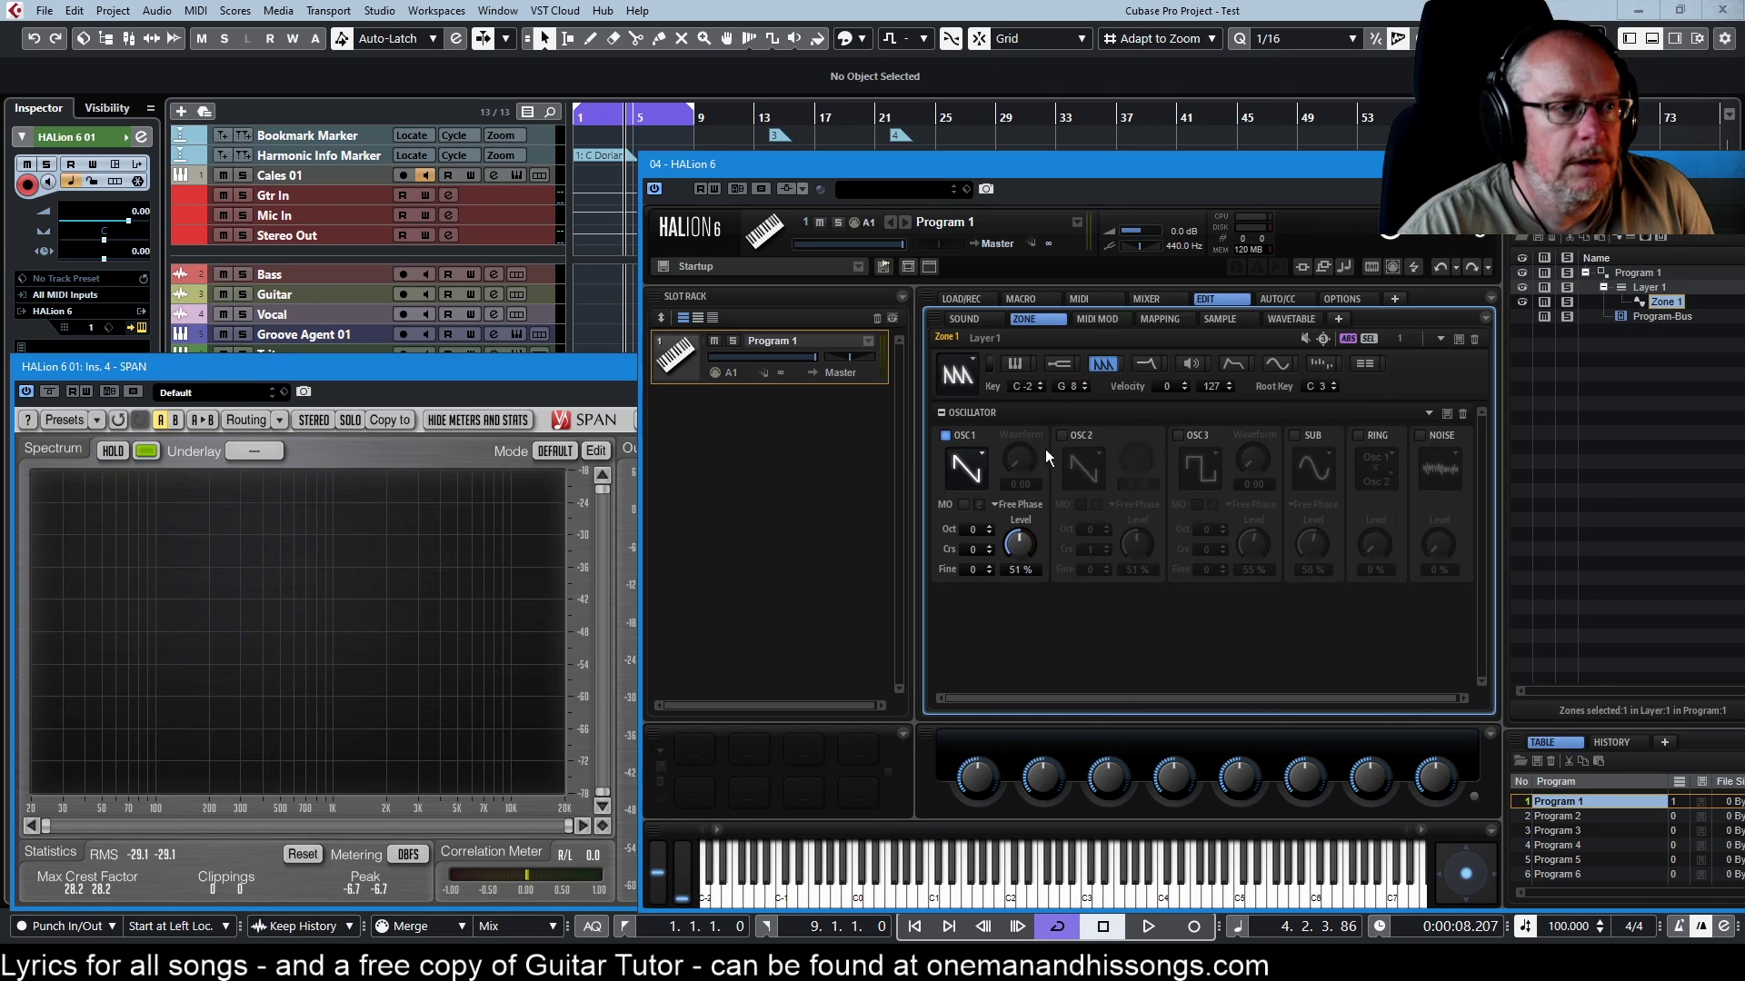
pyautogui.click(945, 436)
pyautogui.click(1421, 436)
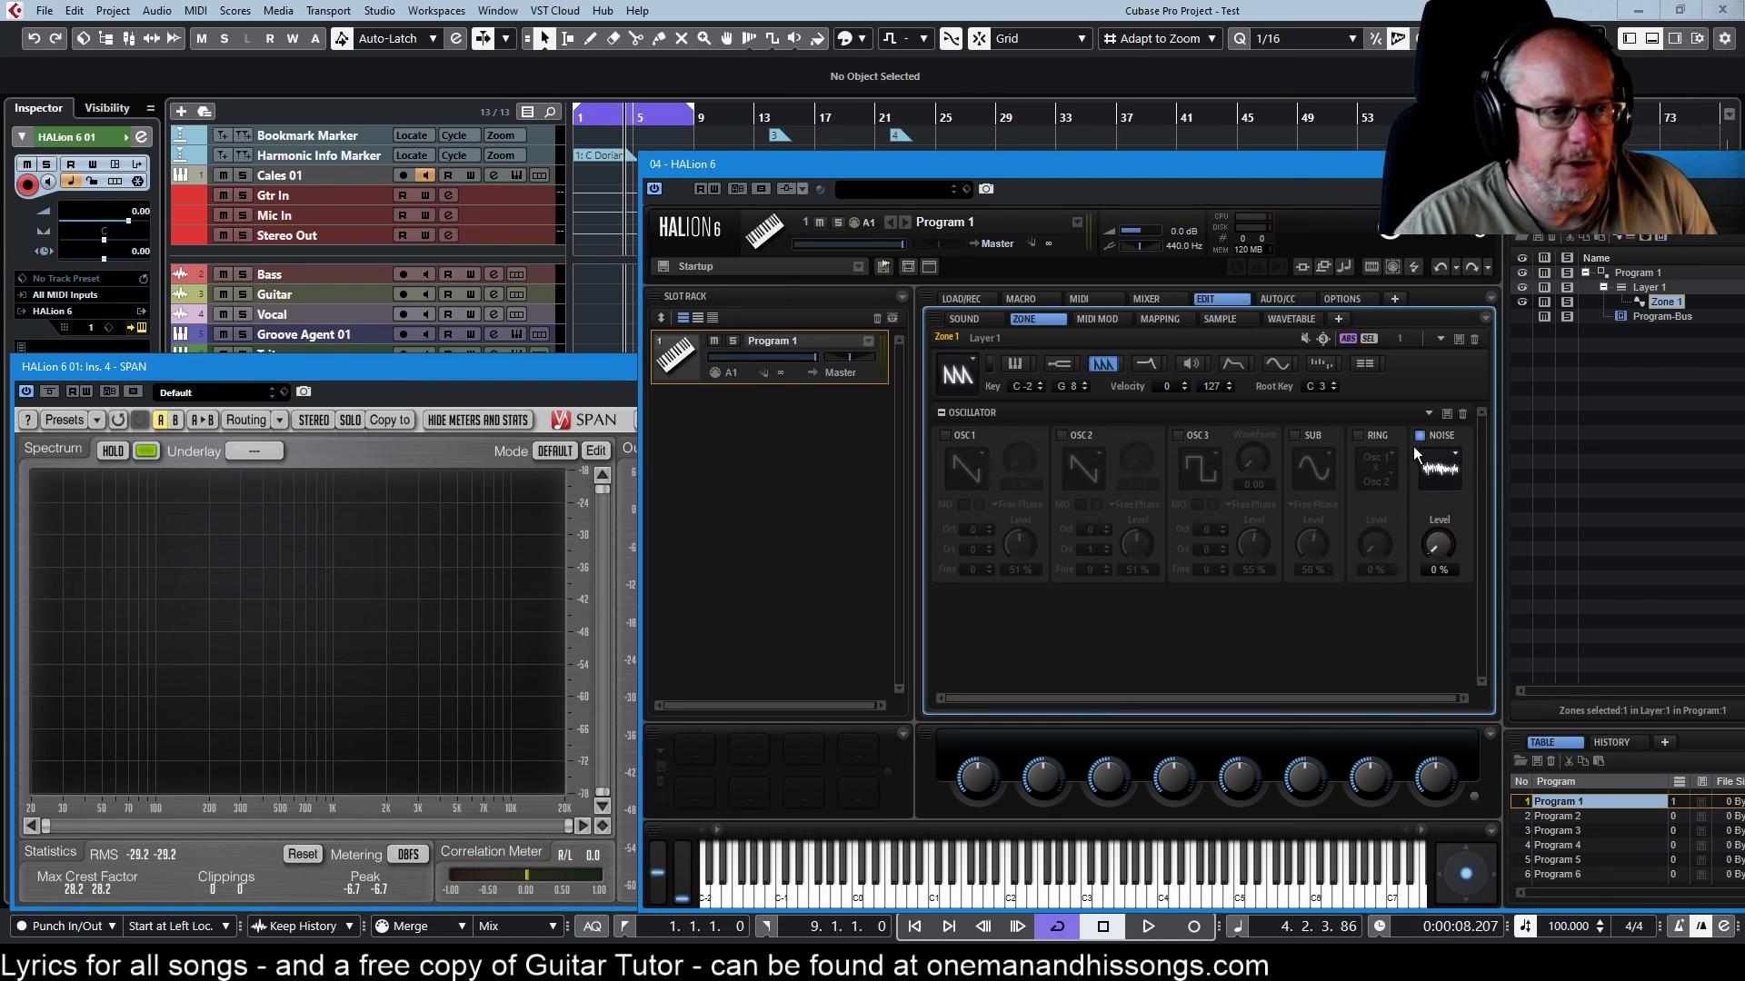
pyautogui.moveTo(1449, 547); pyautogui.dragTo(1426, 457)
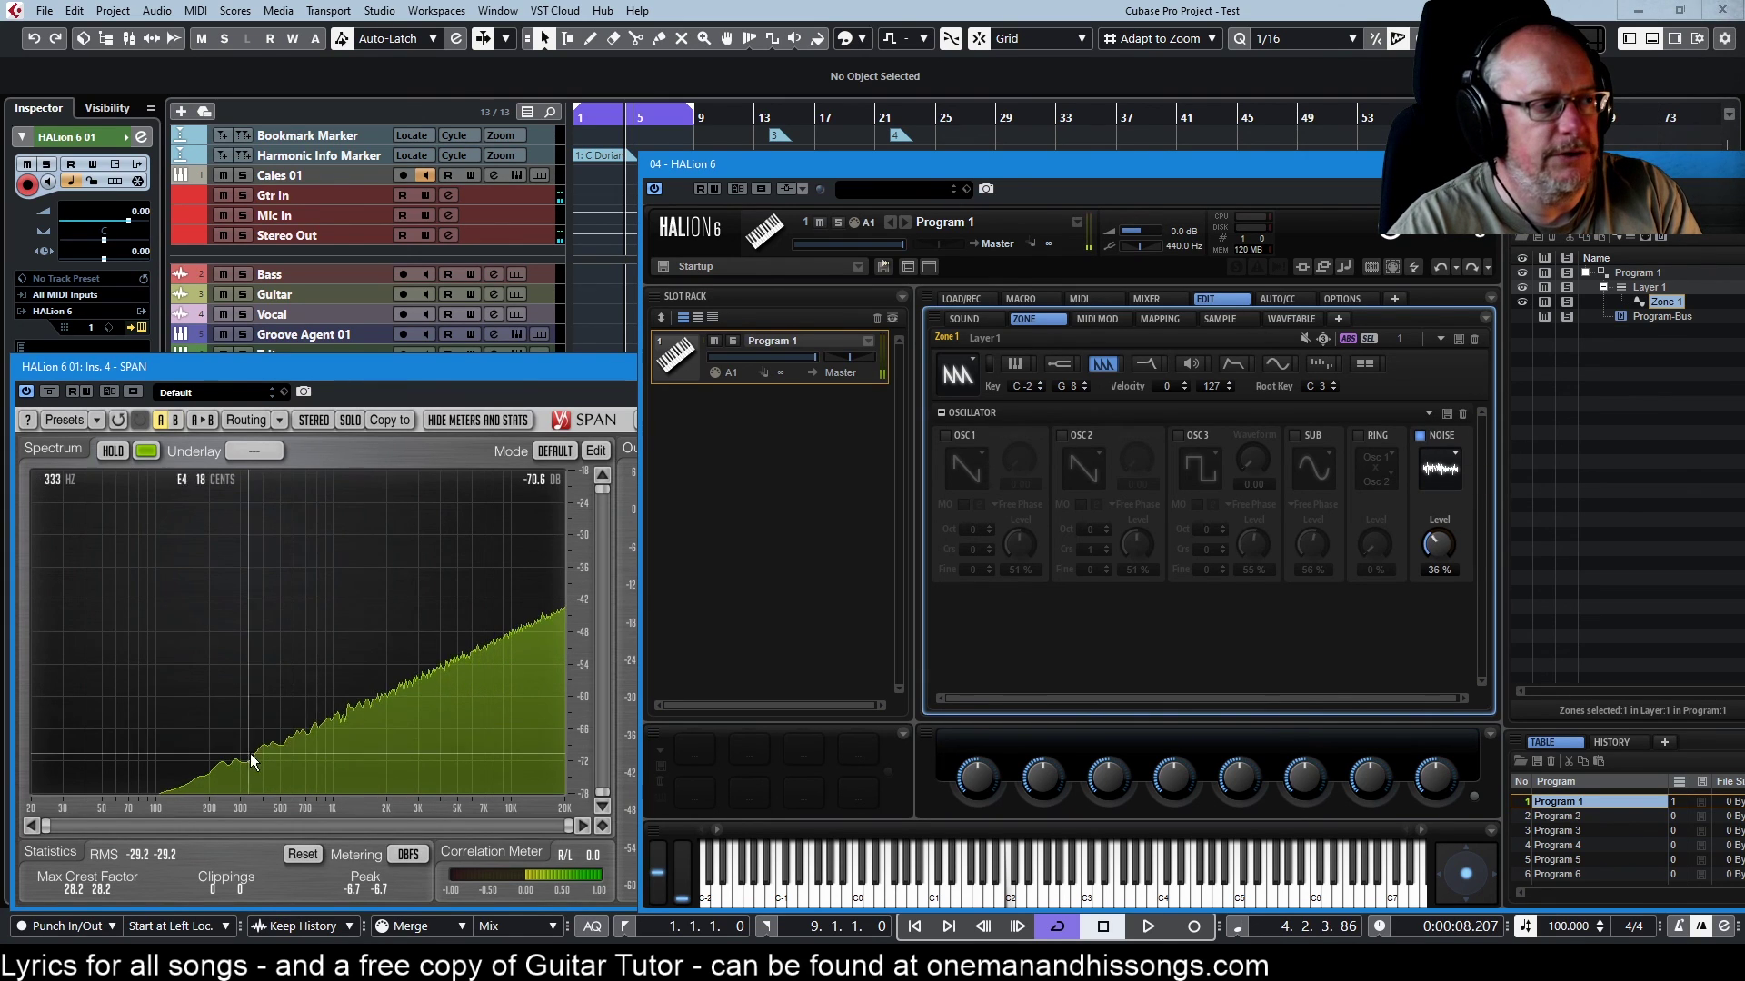
pyautogui.click(1454, 454)
pyautogui.click(1457, 526)
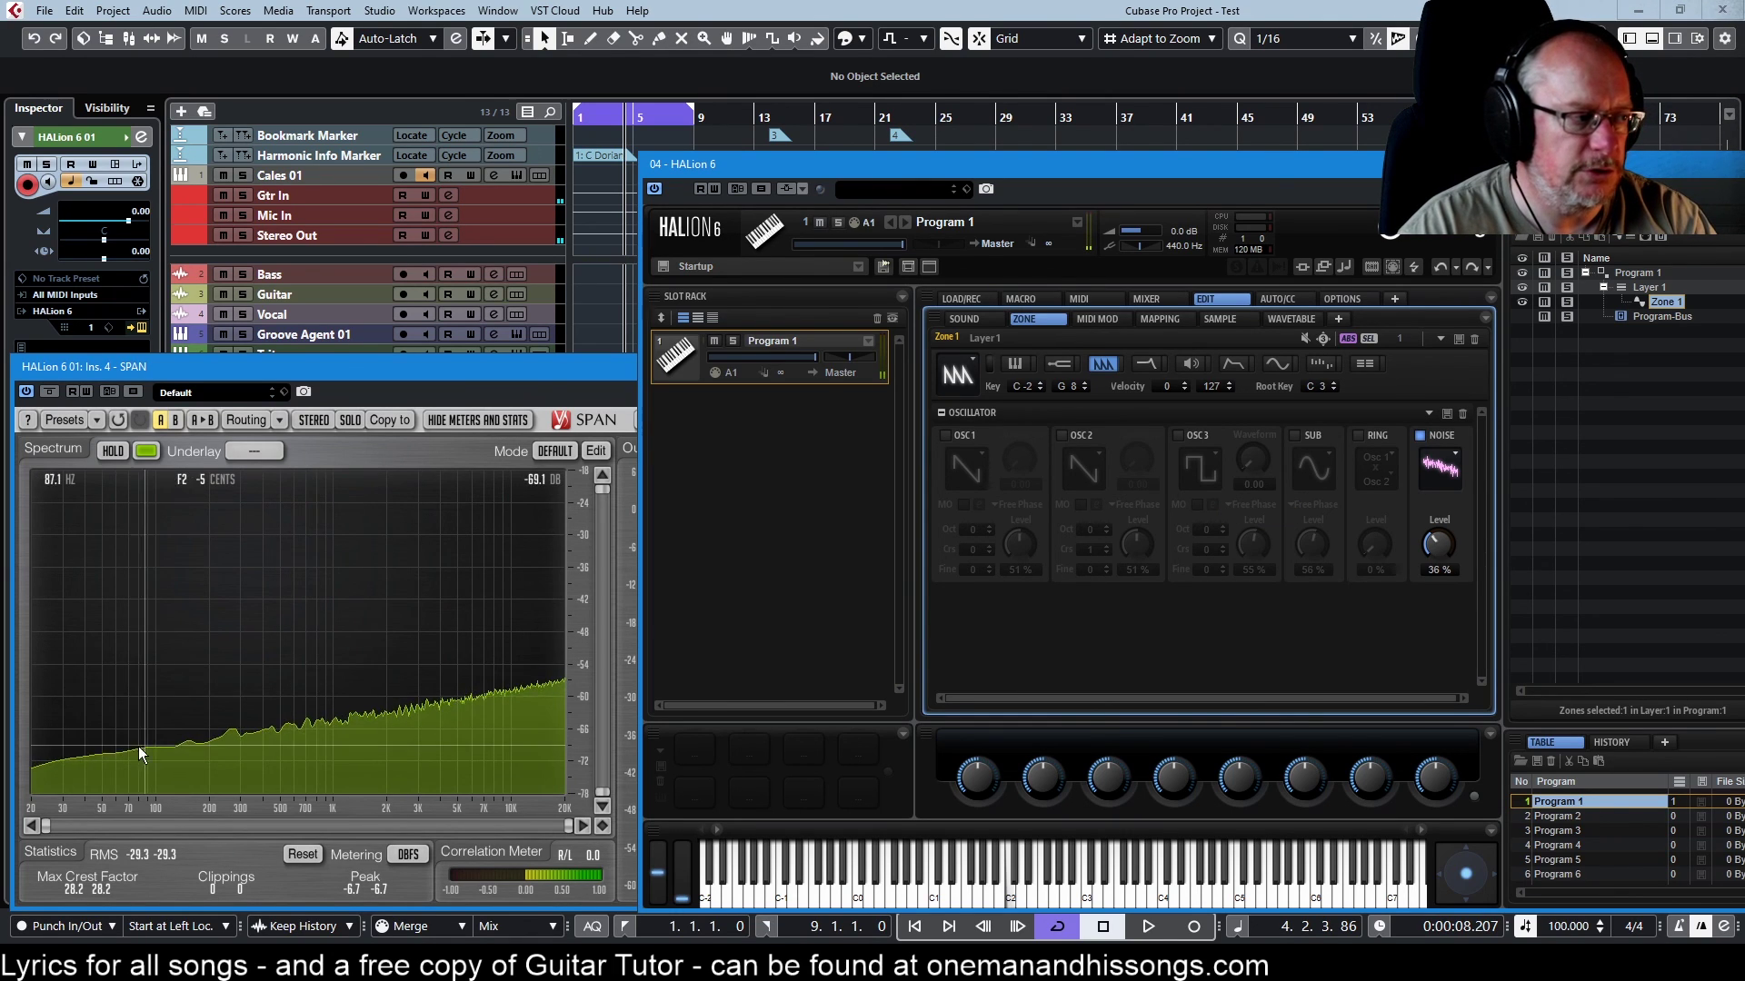
# - Switch the noise to White BPF at 51%, then Pink BPF, and finally turn the noise off
pyautogui.click(1454, 459)
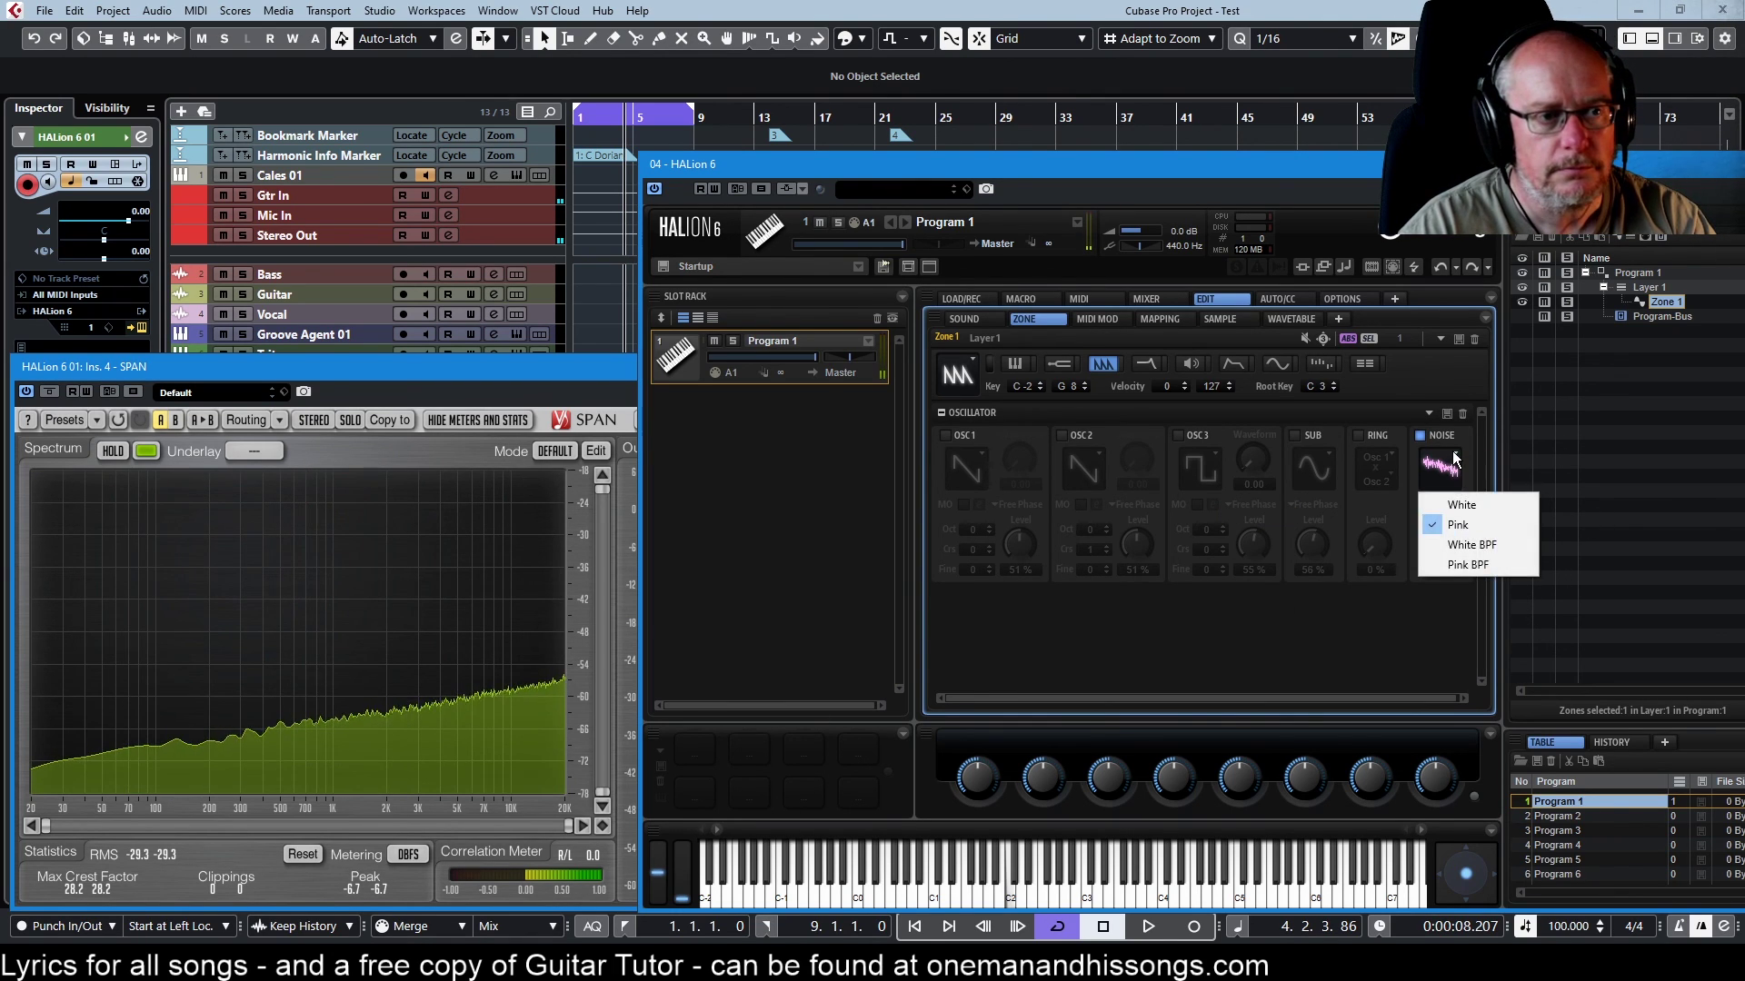
pyautogui.click(1468, 544)
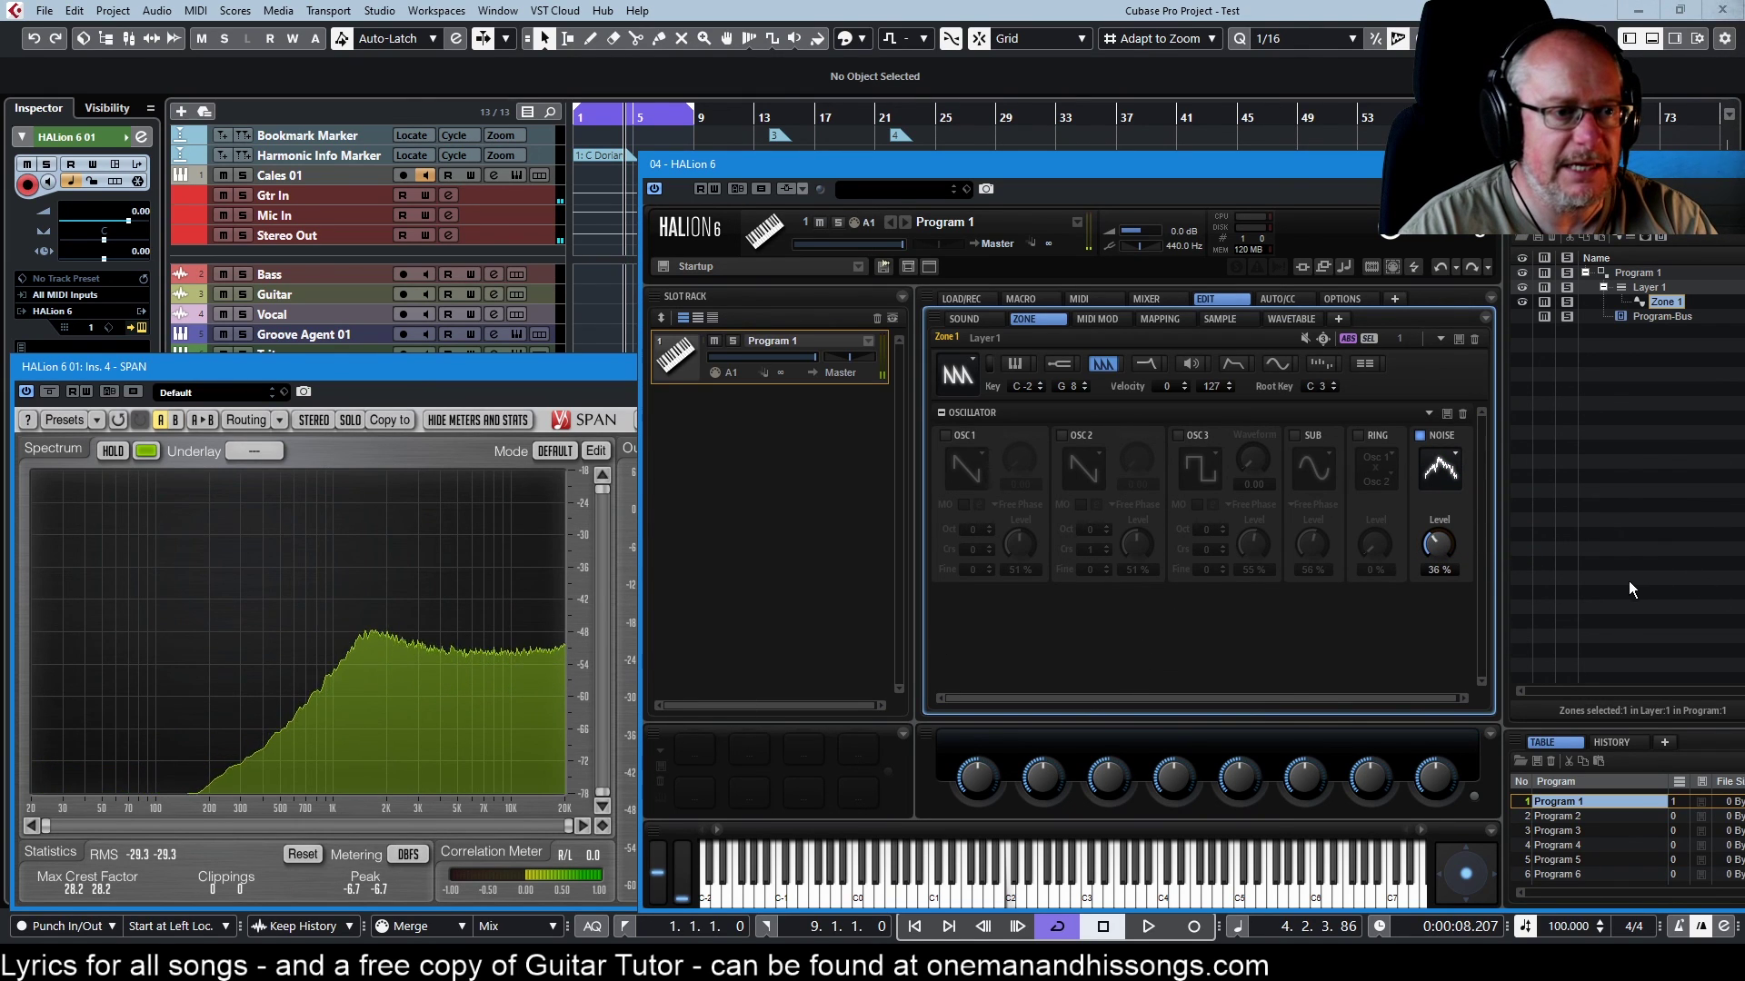
pyautogui.moveTo(1443, 545); pyautogui.dragTo(1435, 521)
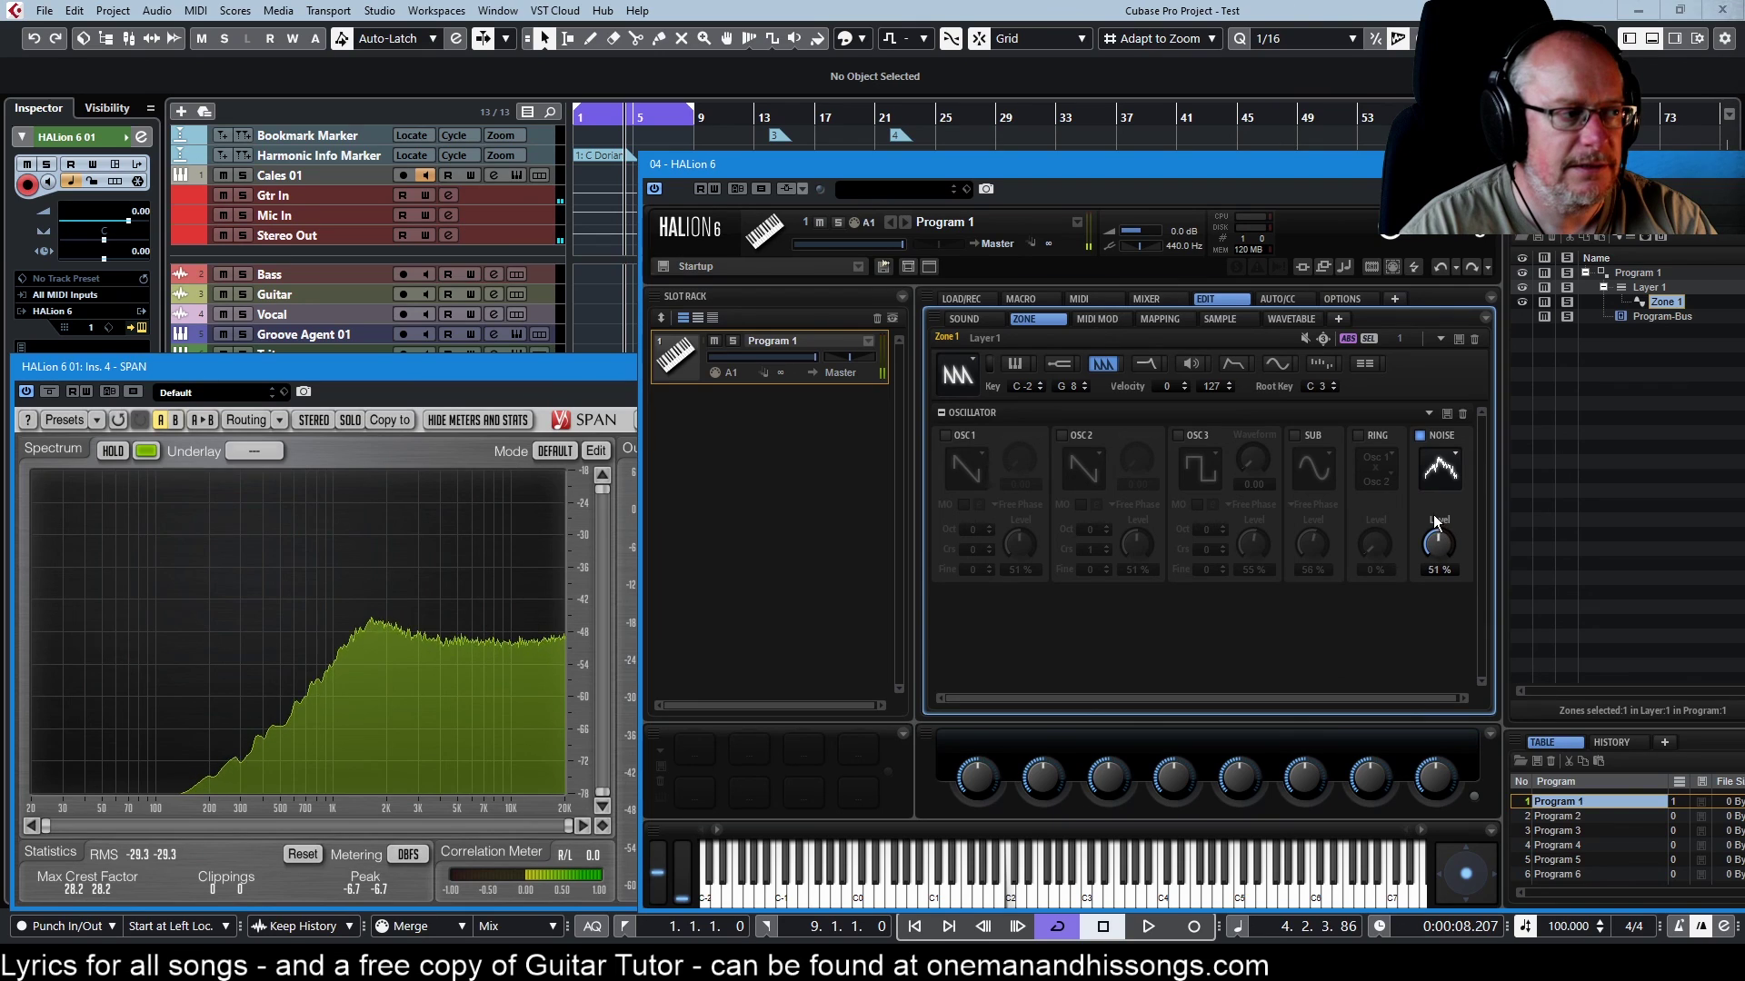
pyautogui.click(1456, 469)
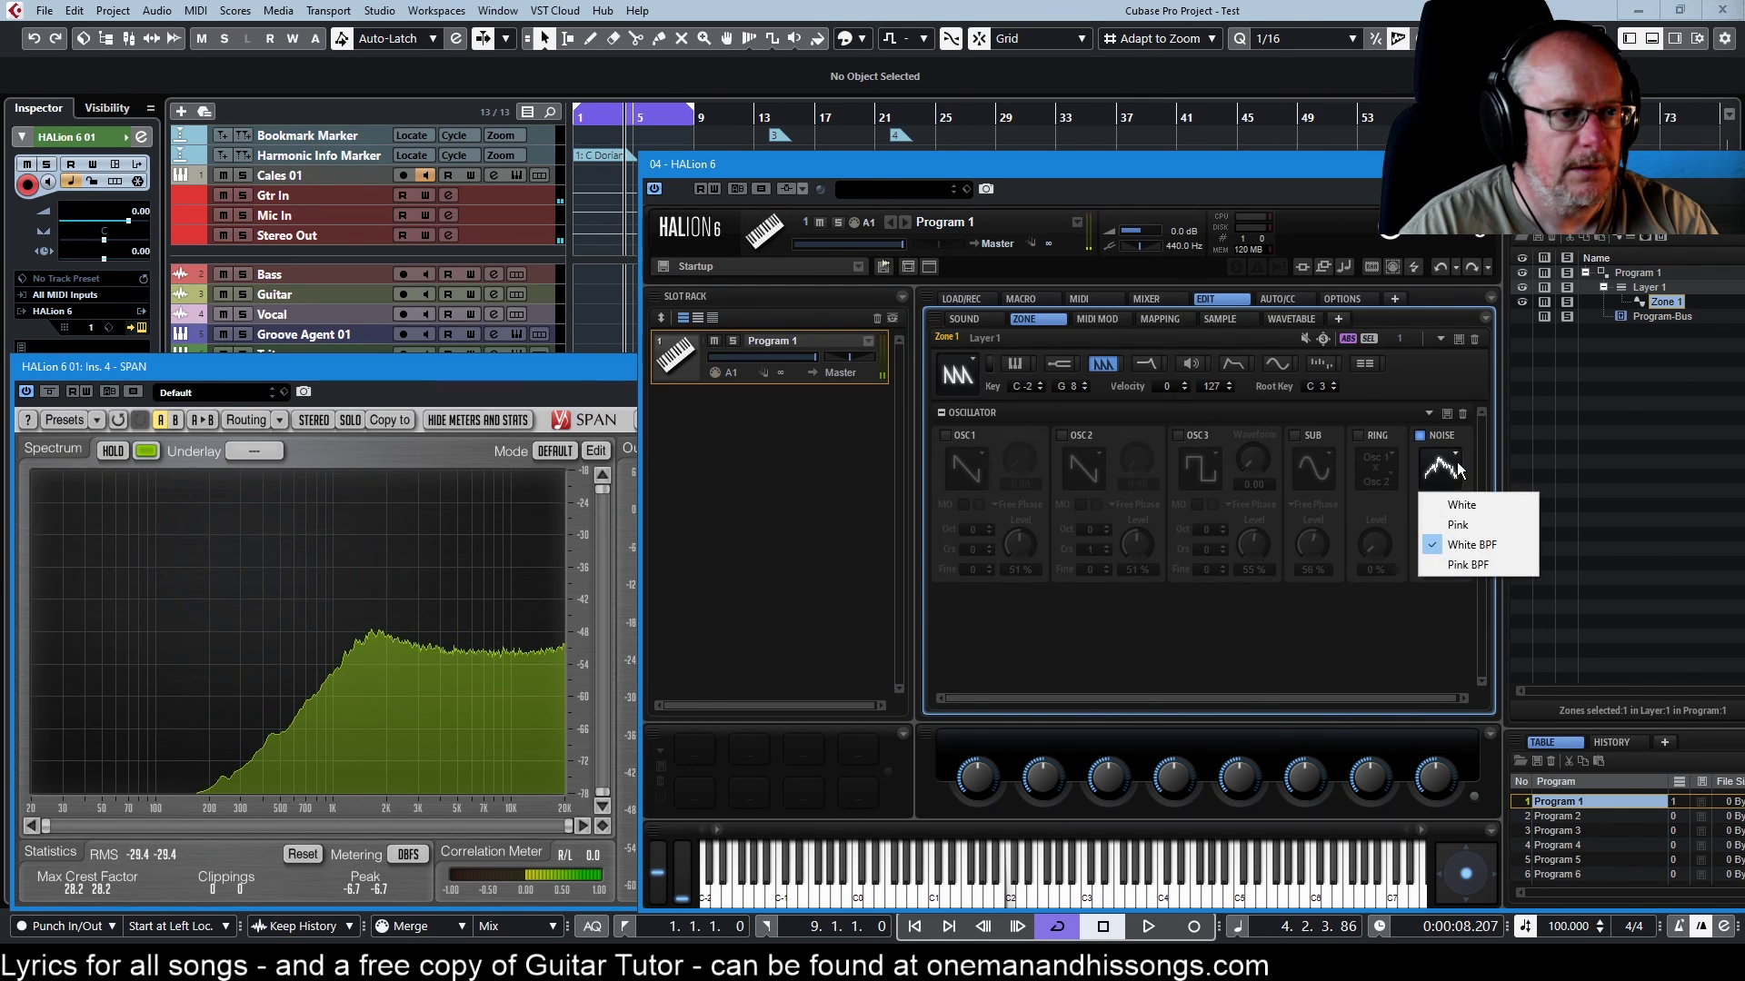
pyautogui.click(1480, 567)
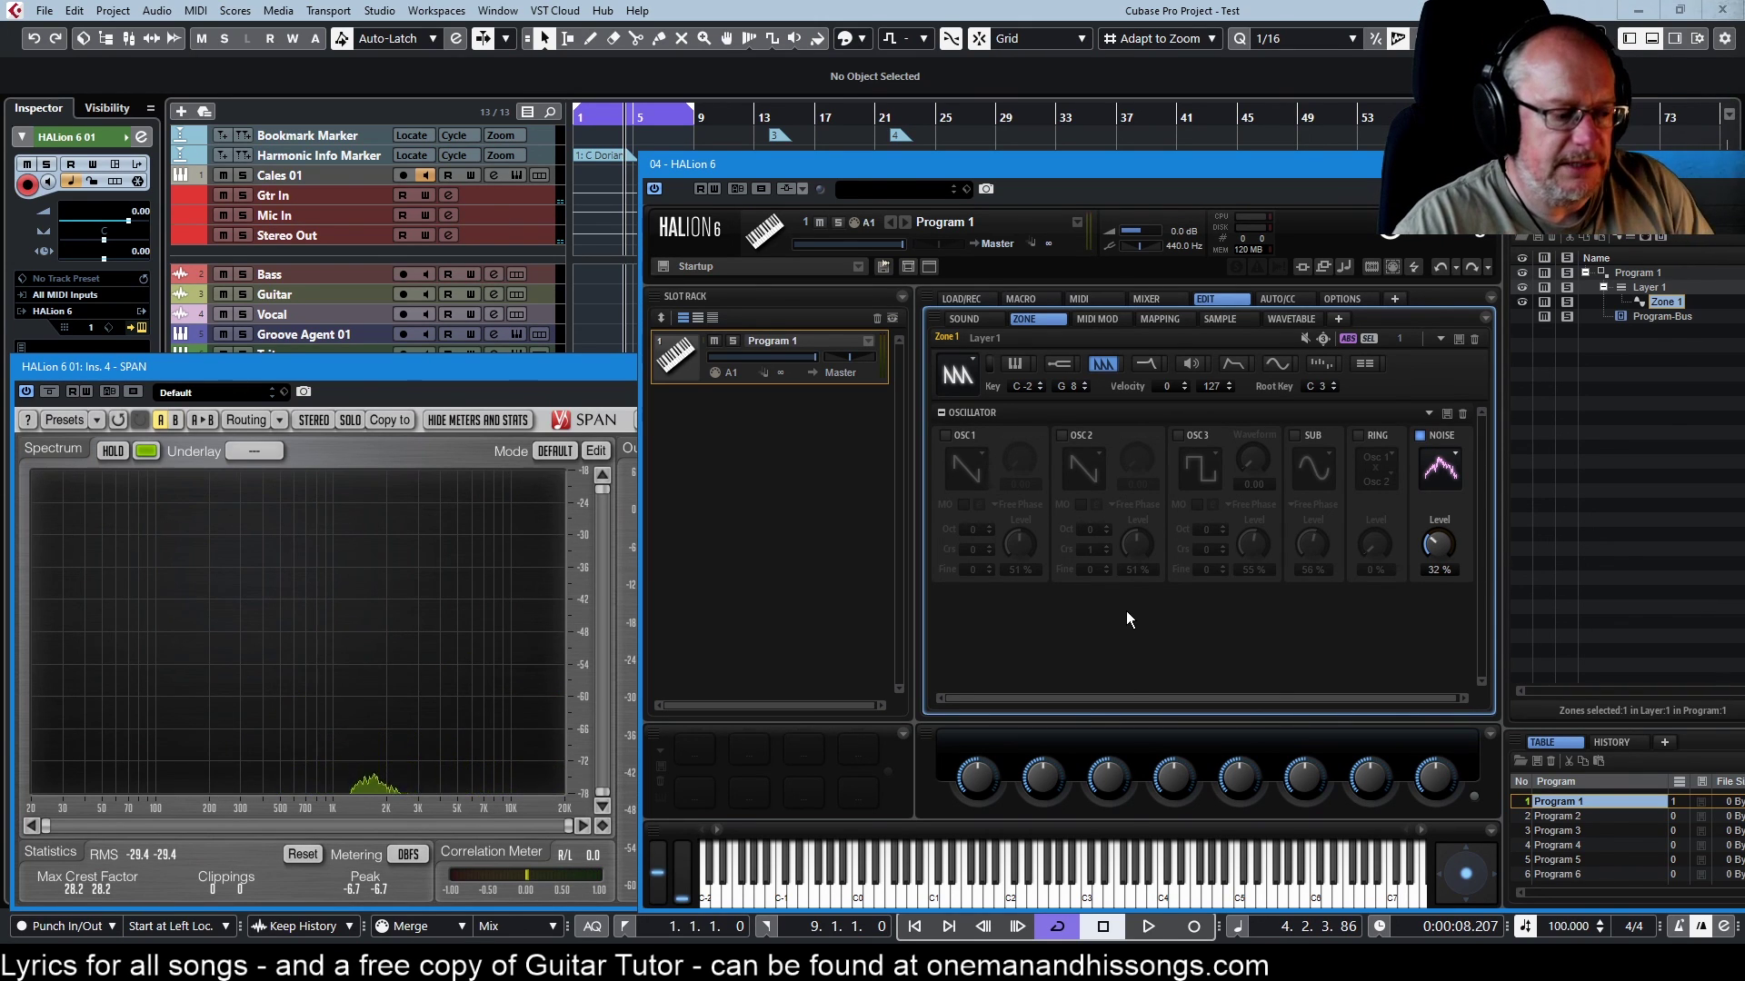
pyautogui.click(1420, 436)
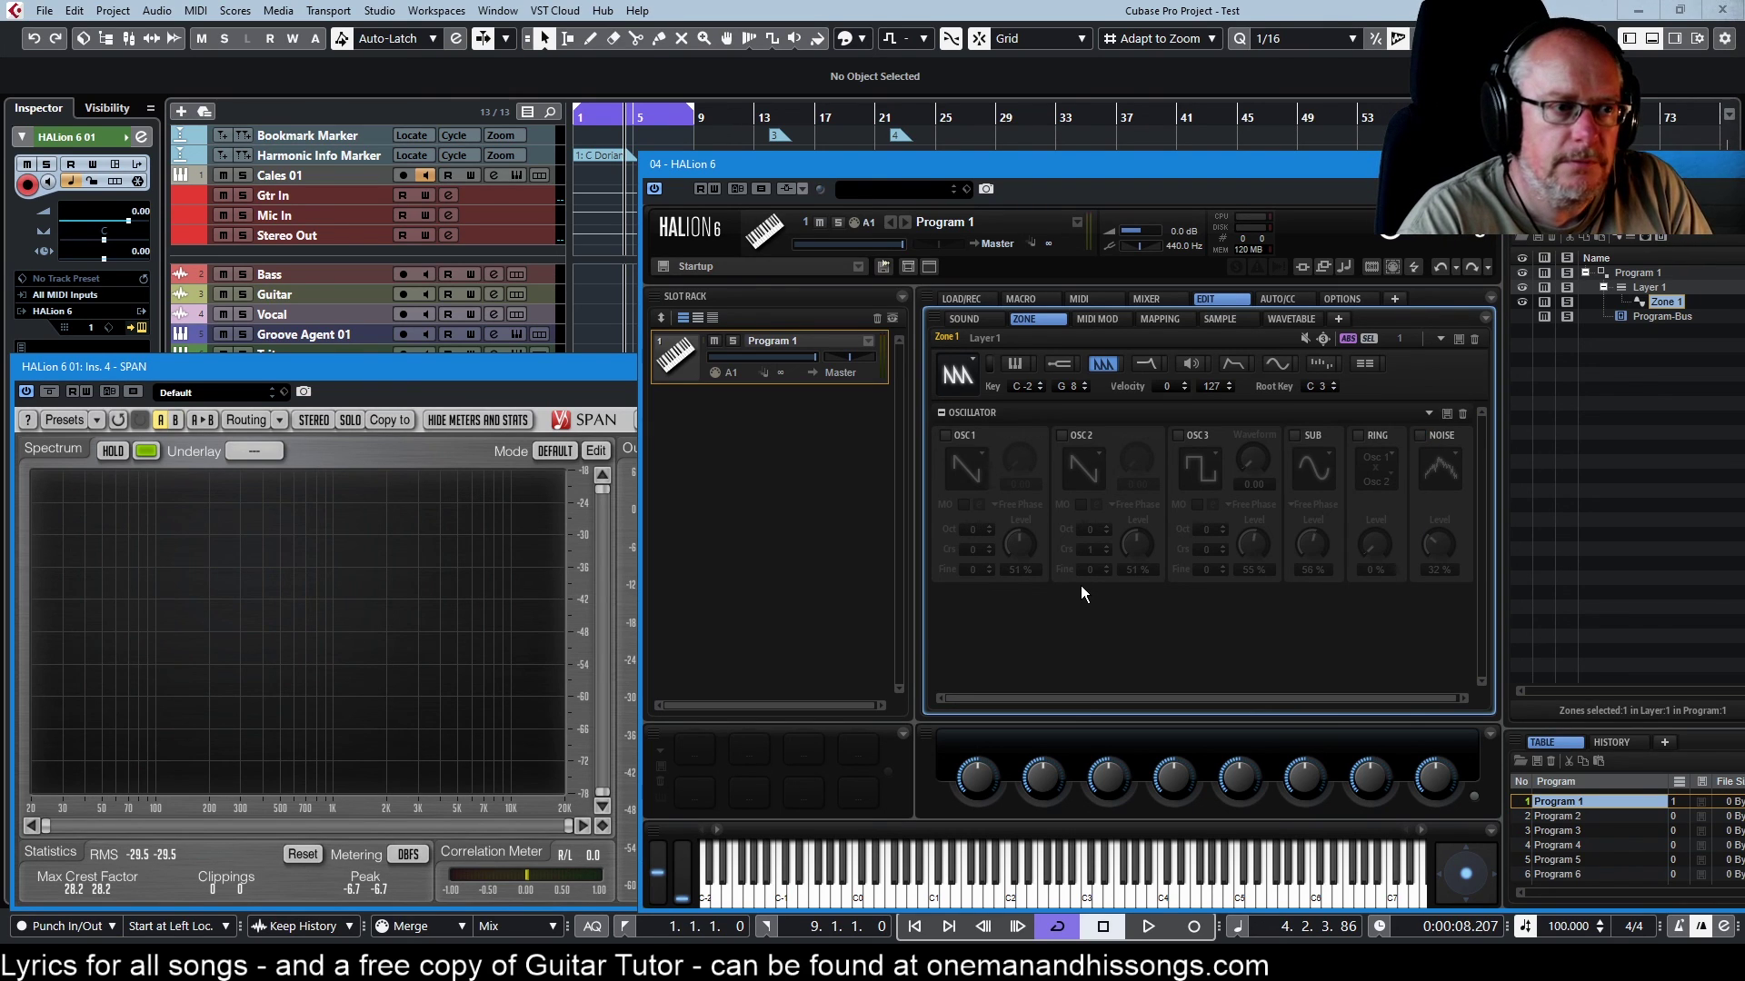